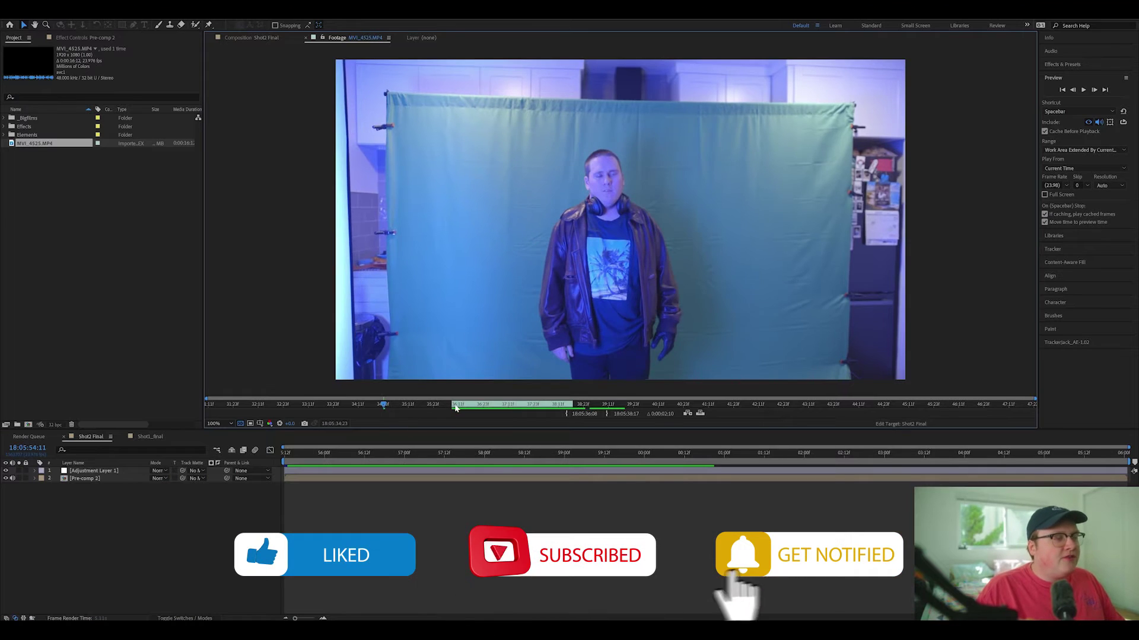
Scrub through the MVI_4525.MP4 footage between its in and out points to examine the green screen lighting and the man's movement
{"action": "left_click_drag", "start_coordinate": [455, 408], "coordinate": [489, 408]}
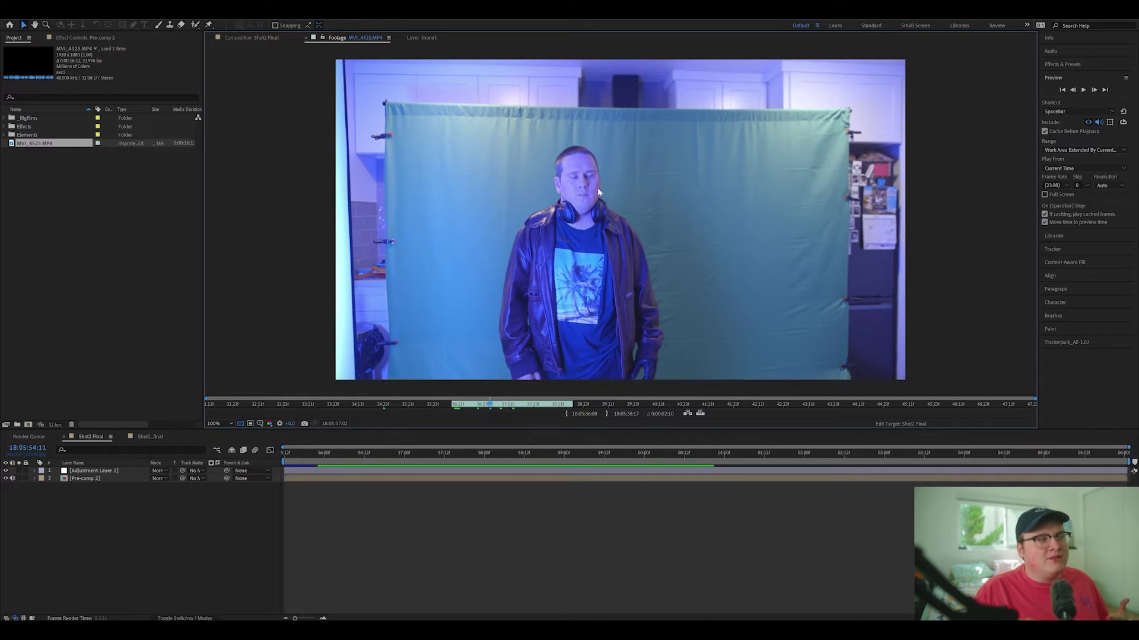
{"action": "key", "text": "space"}
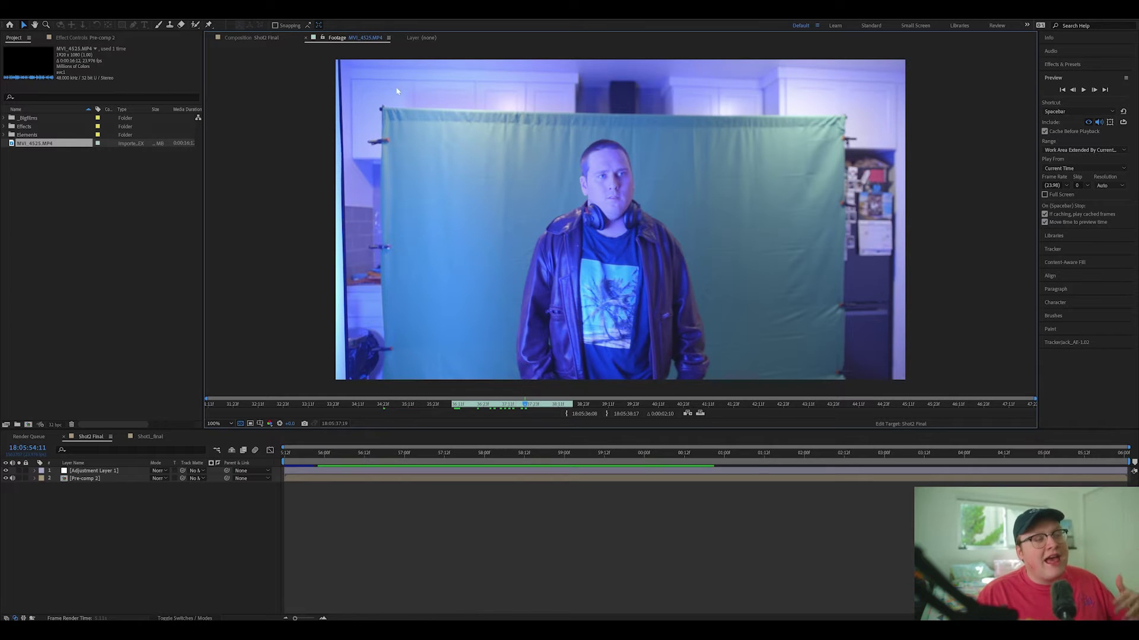
{"action": "left_click_drag", "start_coordinate": [513, 410], "coordinate": [492, 402]}
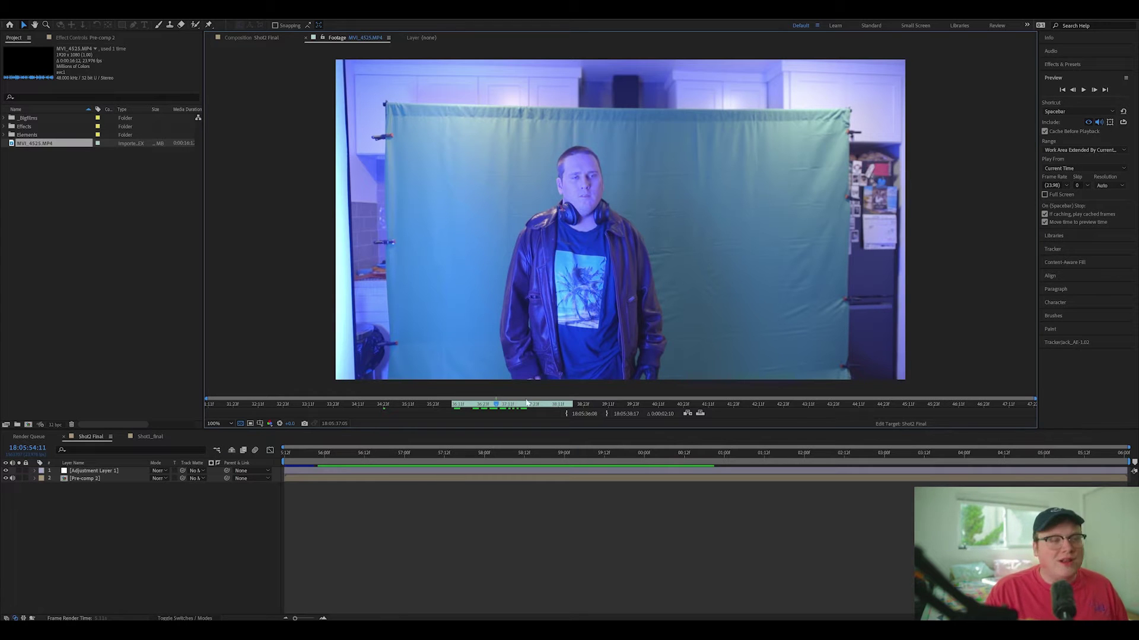
{"action": "left_click_drag", "start_coordinate": [500, 405], "coordinate": [516, 407]}
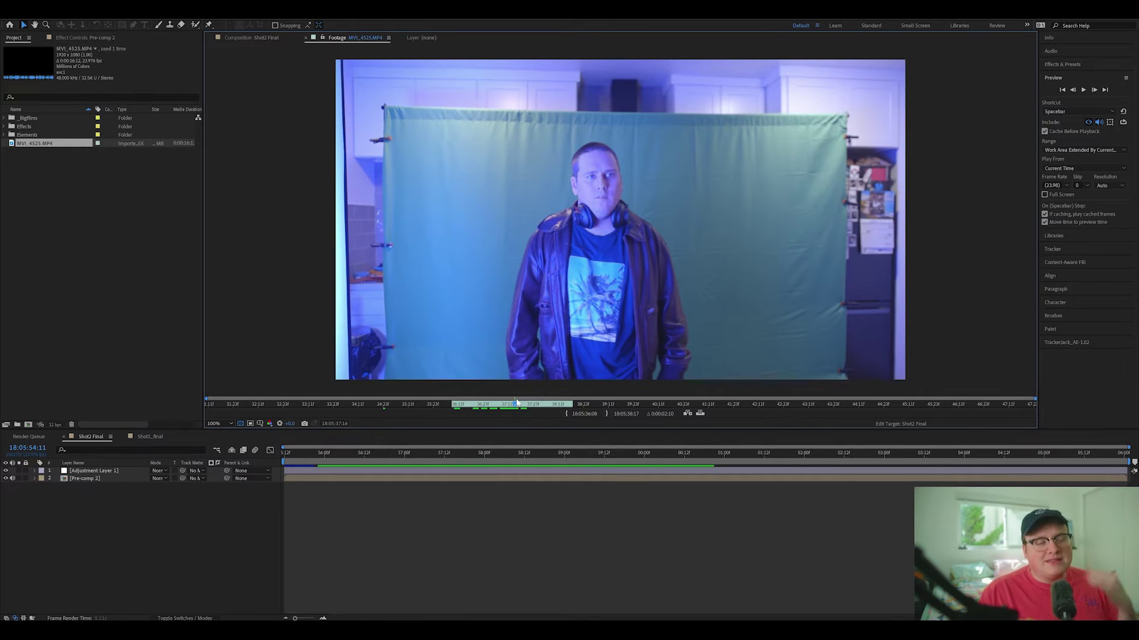
{"action": "mouse_move", "coordinate": [522, 408]}
{"action": "left_mouse_down"}
{"action": "mouse_move", "coordinate": [552, 405]}
{"action": "mouse_move", "coordinate": [515, 406]}
{"action": "left_mouse_up"}
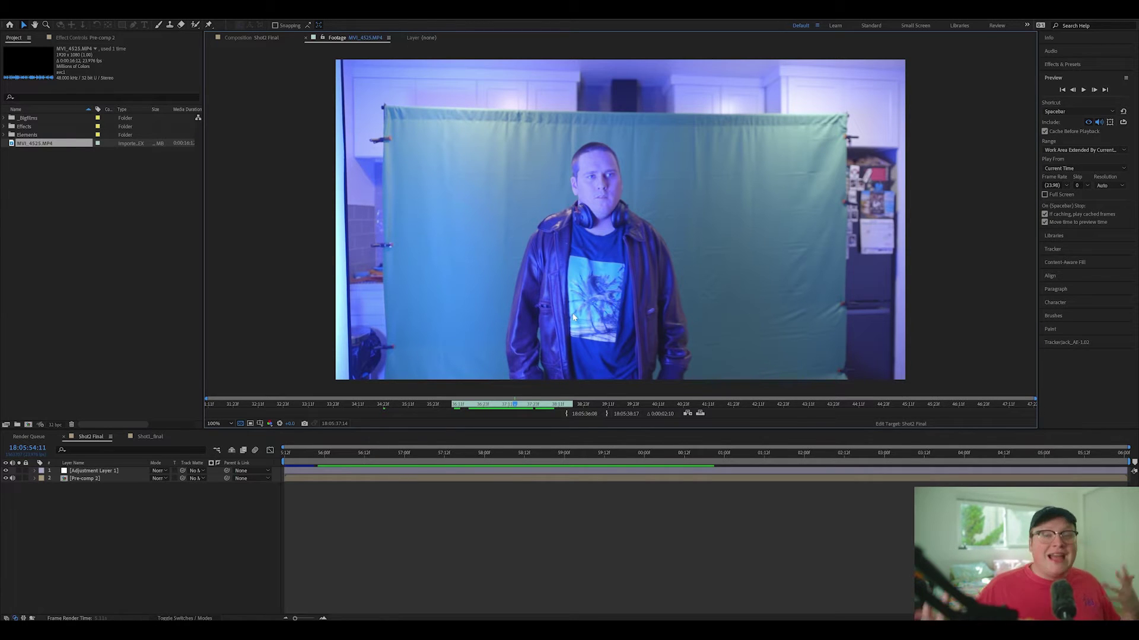
{"action": "mouse_move", "coordinate": [520, 408]}
{"action": "left_mouse_down"}
{"action": "mouse_move", "coordinate": [525, 398]}
{"action": "mouse_move", "coordinate": [510, 409]}
{"action": "left_mouse_up"}
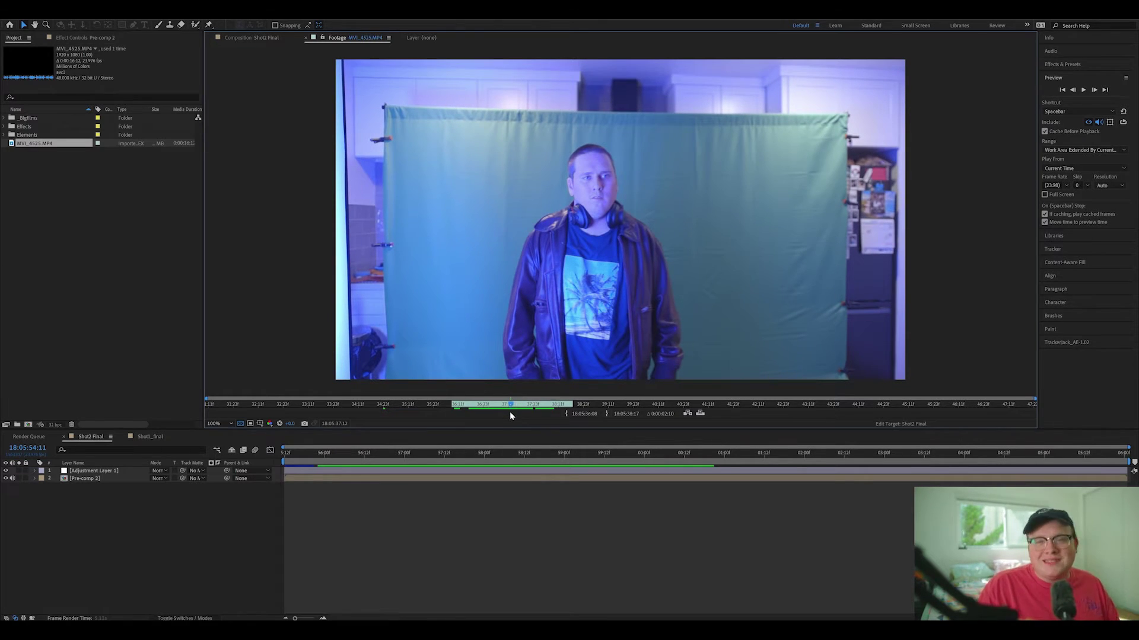
{"action": "left_click_drag", "start_coordinate": [510, 411], "coordinate": [490, 410]}
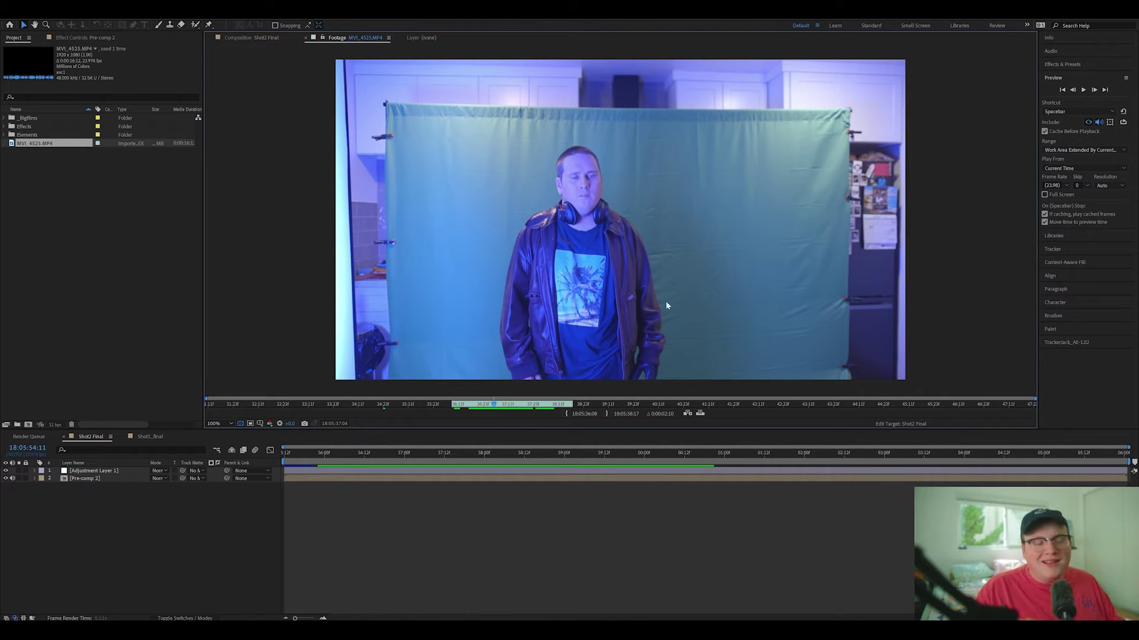
{"action": "mouse_move", "coordinate": [497, 407]}
{"action": "left_mouse_down"}
{"action": "mouse_move", "coordinate": [469, 413]}
{"action": "mouse_move", "coordinate": [489, 414]}
{"action": "left_mouse_up"}
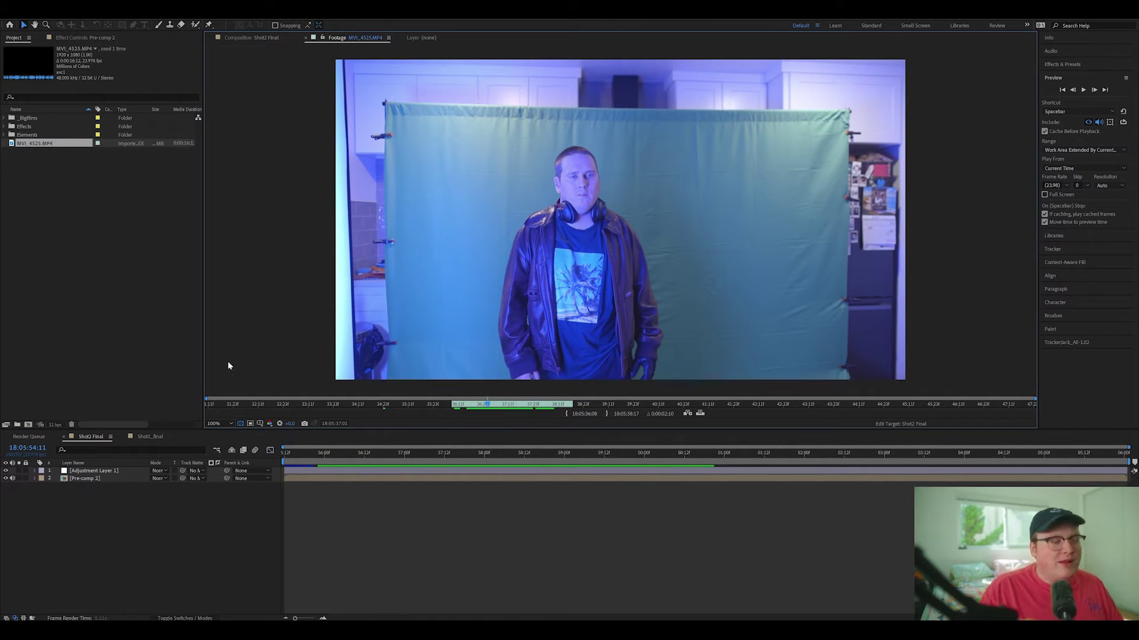
Create a composition from the MVI_4525.MP4 footage and set its preview resolution to Full
{"action": "mouse_move", "coordinate": [60, 145]}
{"action": "left_mouse_down"}
{"action": "mouse_move", "coordinate": [65, 323]}
{"action": "mouse_move", "coordinate": [44, 400]}
{"action": "mouse_move", "coordinate": [92, 156]}
{"action": "mouse_move", "coordinate": [76, 143]}
{"action": "left_mouse_up"}
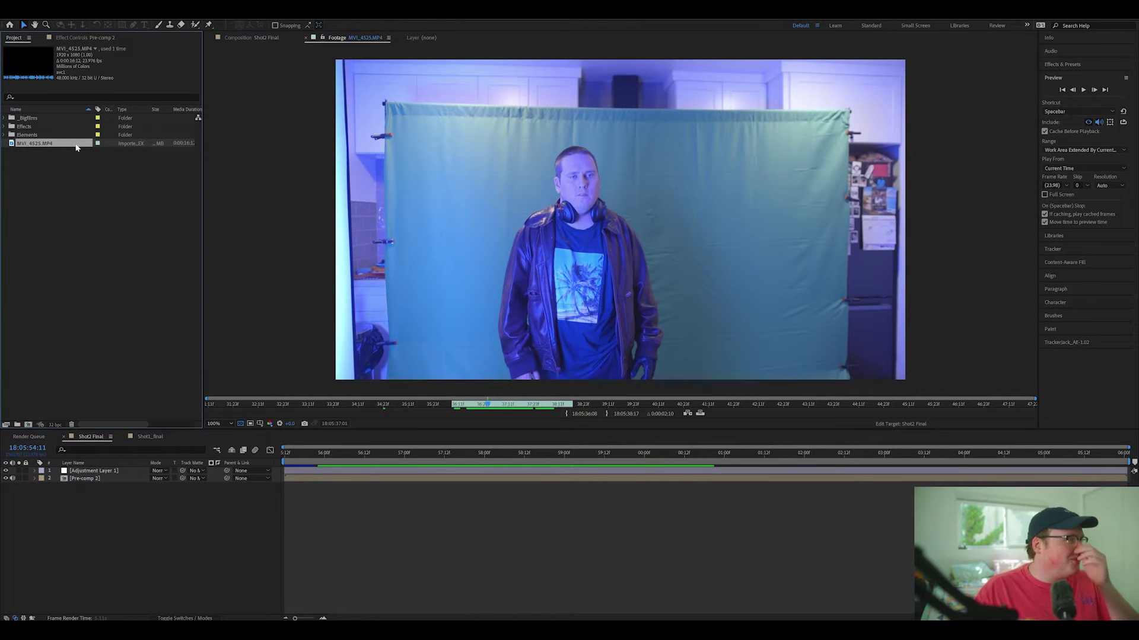
{"action": "left_click", "coordinate": [28, 424]}
{"action": "key", "text": "space"}
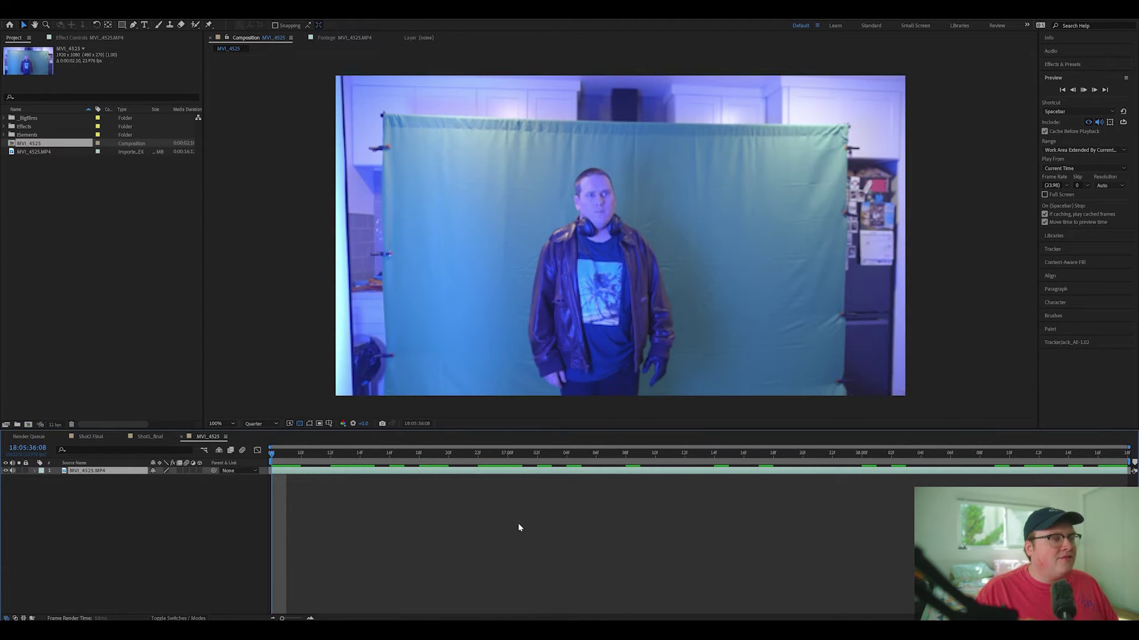
{"action": "key", "text": "space"}
{"action": "left_click", "coordinate": [259, 423]}
{"action": "left_click", "coordinate": [258, 434]}
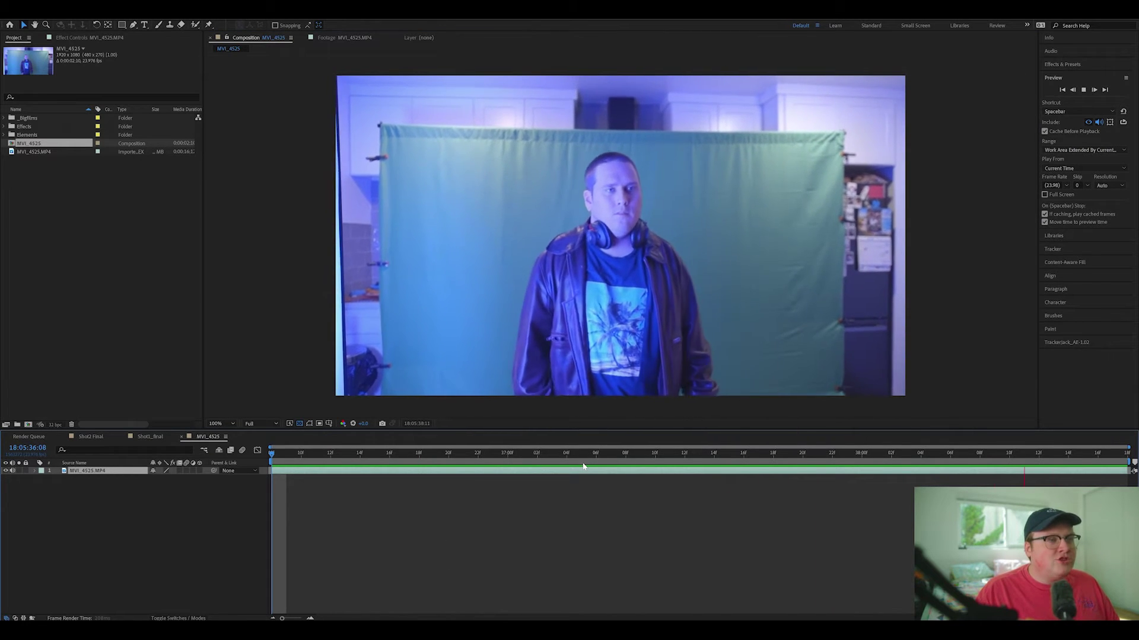
Play back the composition, park the playhead at 18:05:37:14, and examine the man's face against the screen up close
{"action": "key", "text": "space"}
{"action": "left_click_drag", "start_coordinate": [533, 456], "coordinate": [729, 444]}
{"action": "left_click_drag", "start_coordinate": [875, 466], "coordinate": [629, 471]}
{"action": "key", "text": "space"}
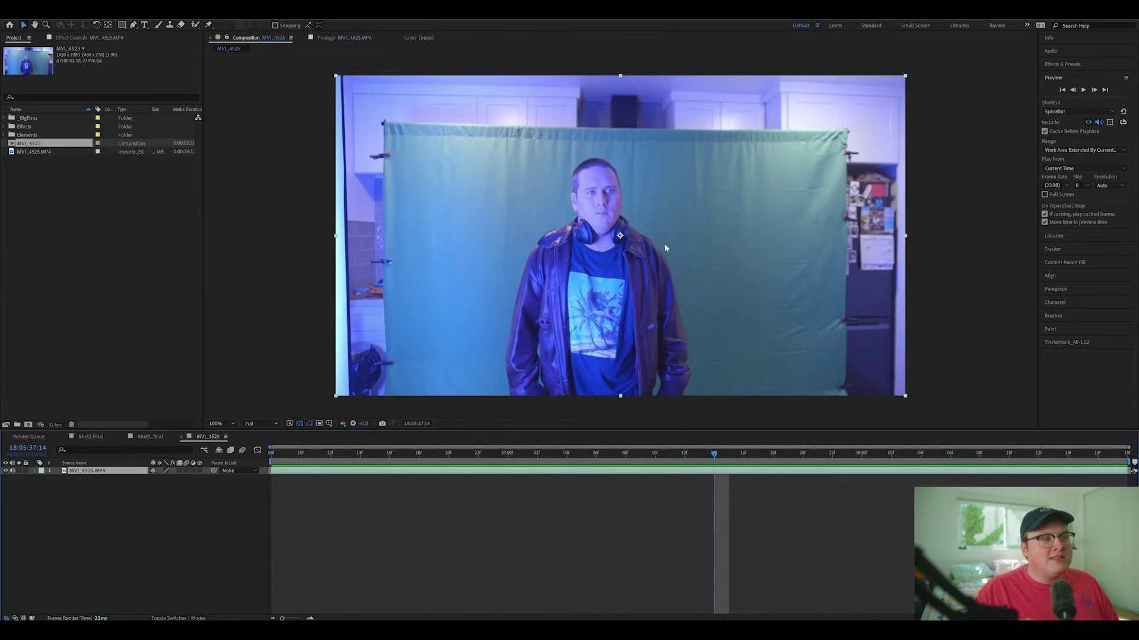
{"action": "scroll", "coordinate": [600, 197], "scroll_direction": "up", "scroll_amount": 4}
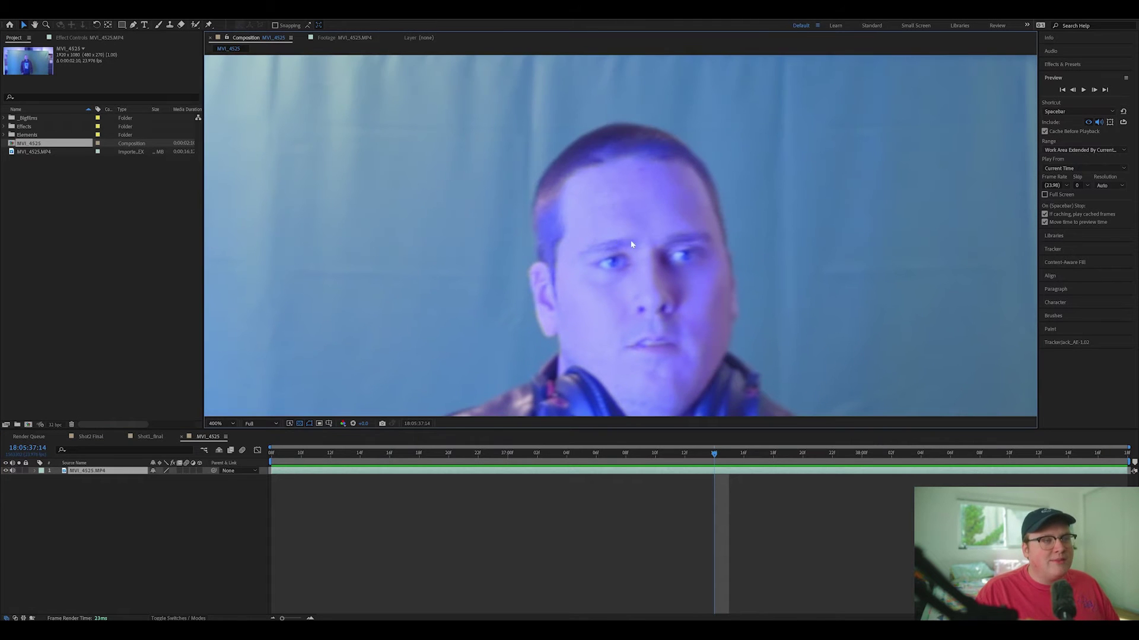
{"action": "scroll", "coordinate": [662, 290], "scroll_direction": "down", "scroll_amount": 2}
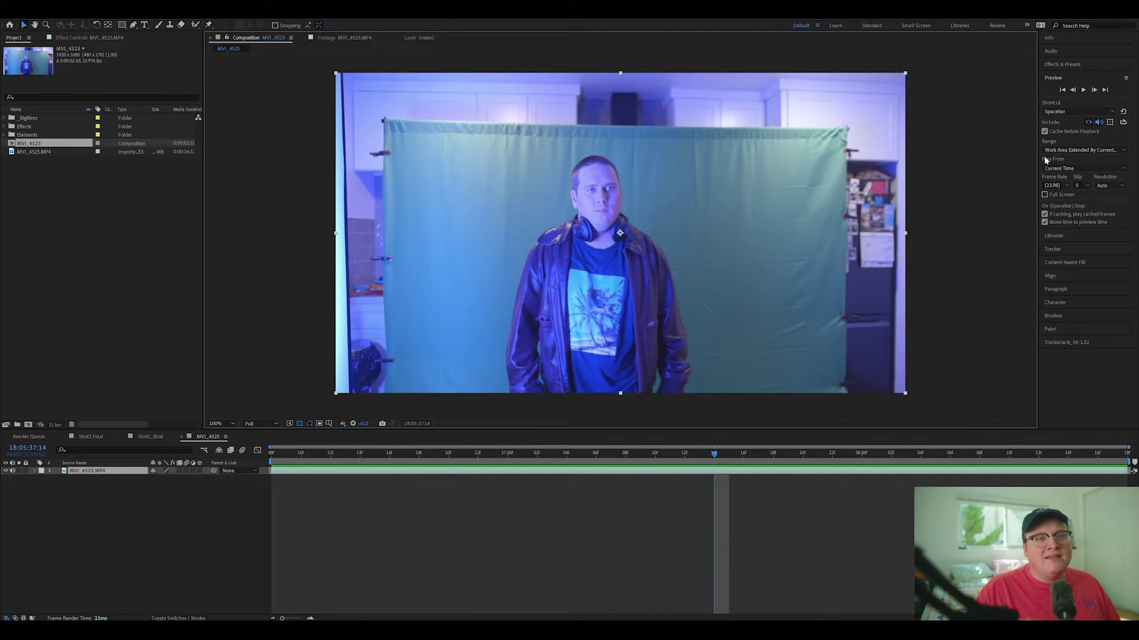
Apply Keylight (1.2) to the clip and sample the brighter blue part of the backdrop beside the man as the Screen Colour
{"action": "left_click", "coordinate": [1057, 63]}
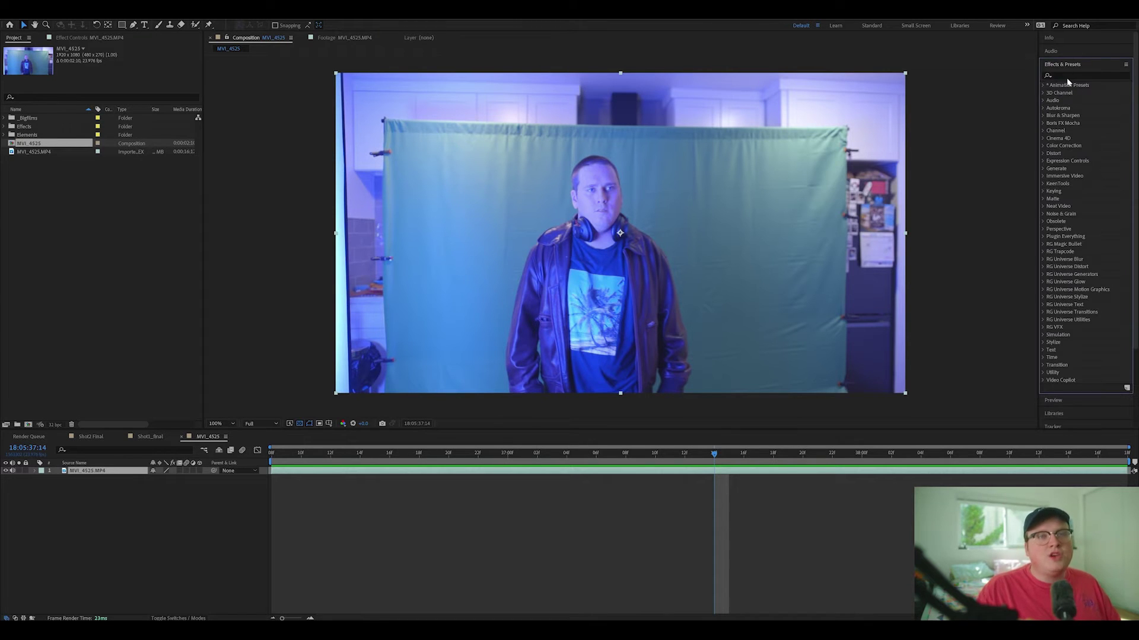
{"action": "left_click", "coordinate": [1070, 74]}
{"action": "type", "text": "keylight"}
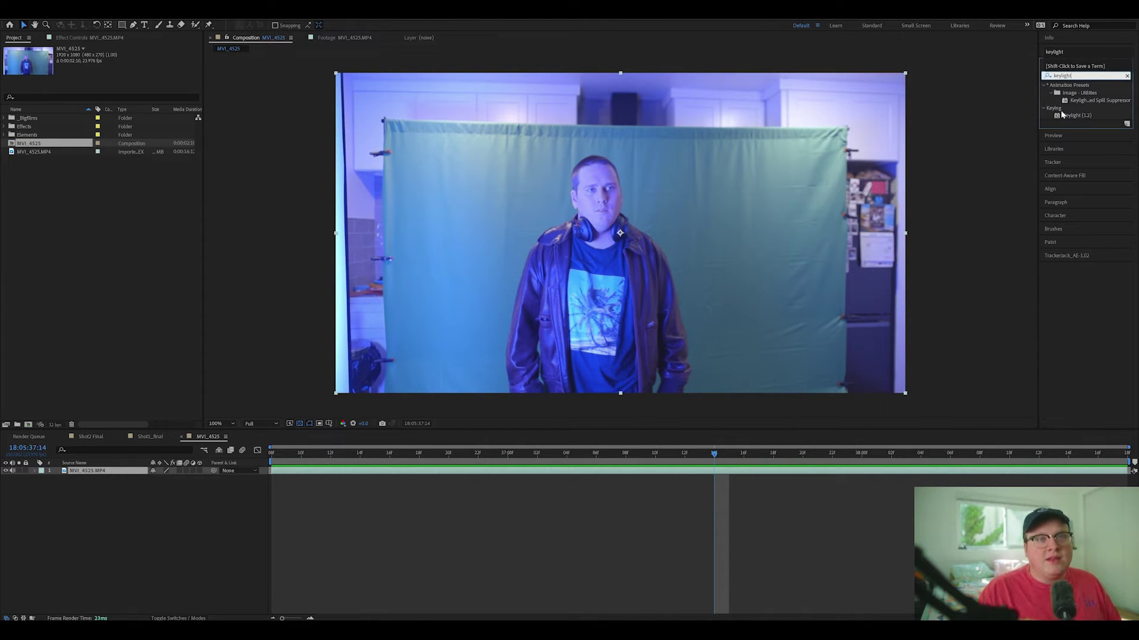
{"action": "left_click_drag", "start_coordinate": [1062, 115], "coordinate": [629, 261]}
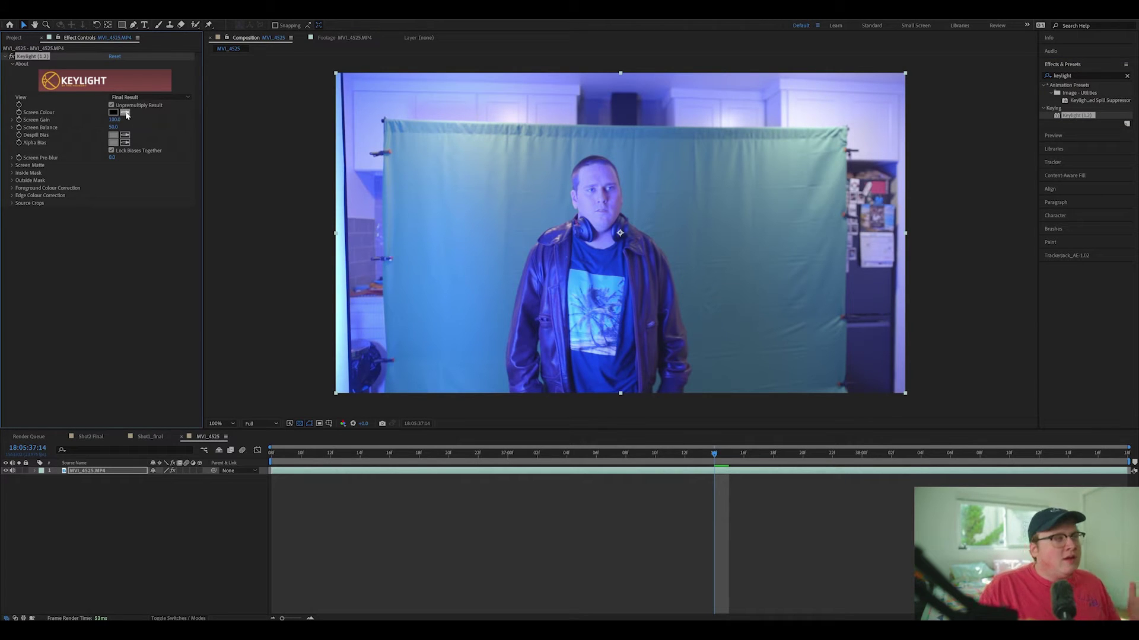
{"action": "left_click", "coordinate": [126, 113]}
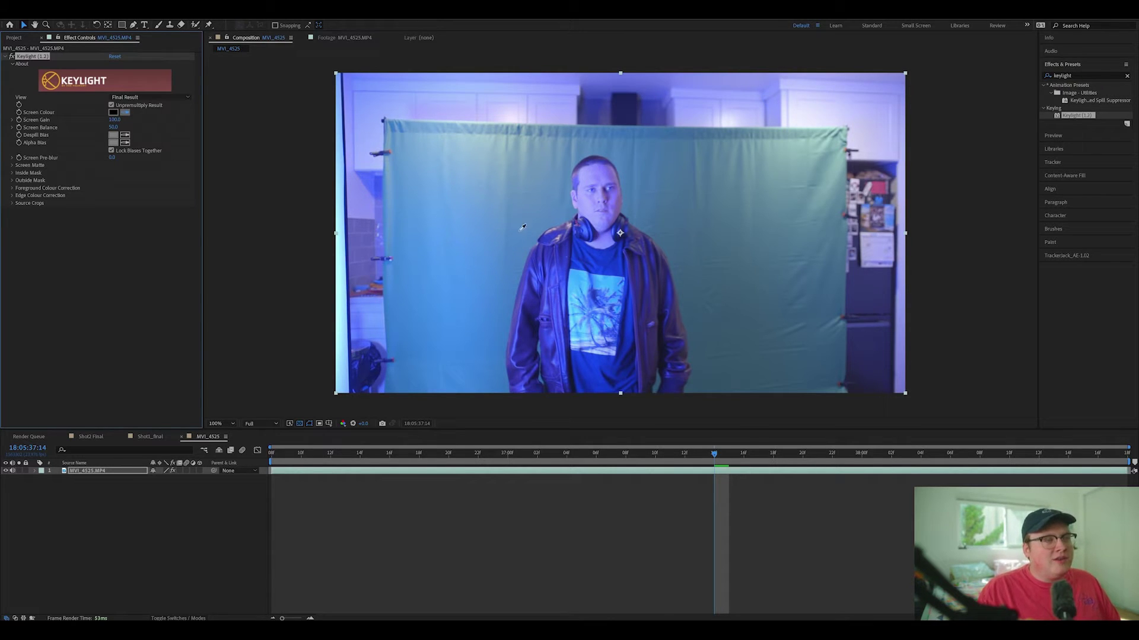
{"action": "left_click", "coordinate": [514, 251]}
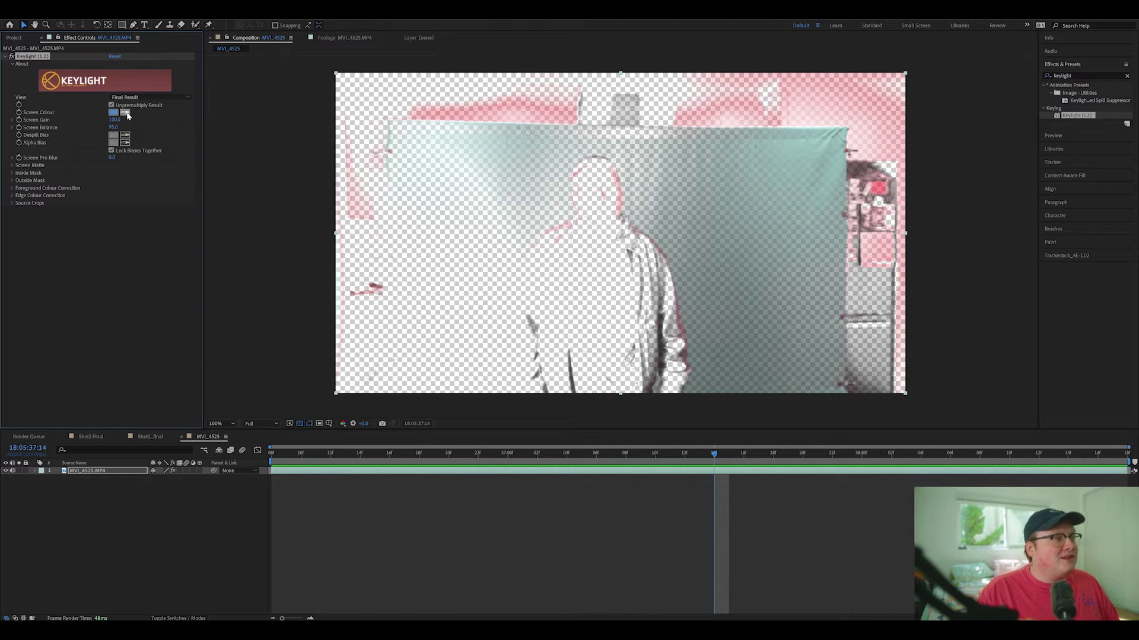
Undo the sampled Screen Colour, sample the darker side of the backdrop instead, and inspect the colour in the colour picker
{"action": "key", "text": "ctrl+z"}
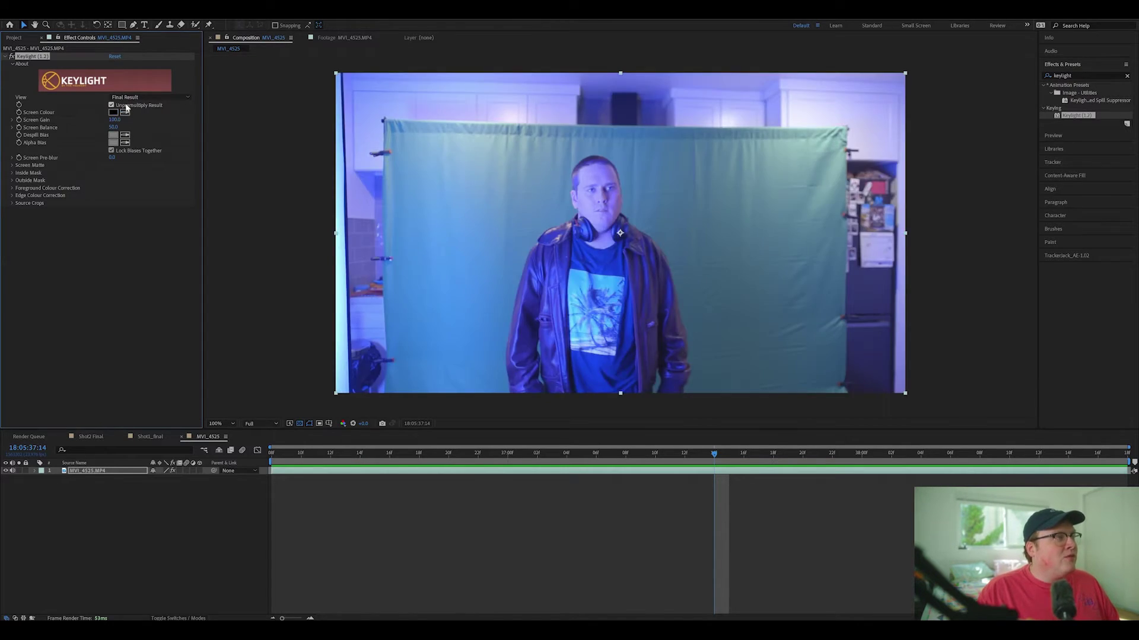
{"action": "left_click", "coordinate": [727, 239]}
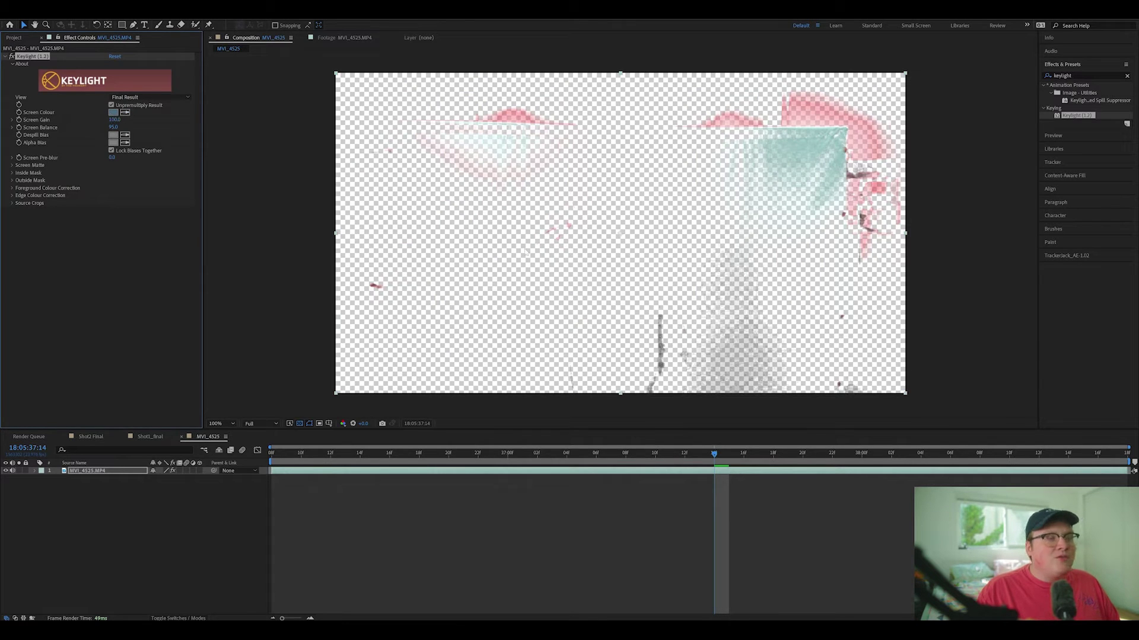
{"action": "left_click", "coordinate": [112, 112]}
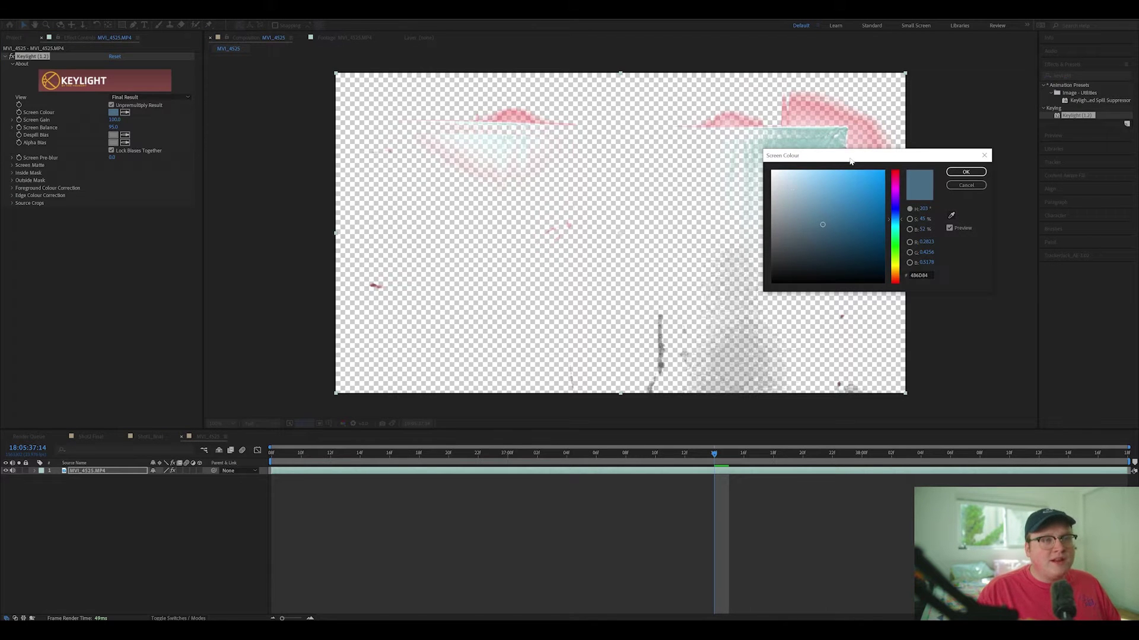
{"action": "left_click_drag", "start_coordinate": [850, 160], "coordinate": [850, 305]}
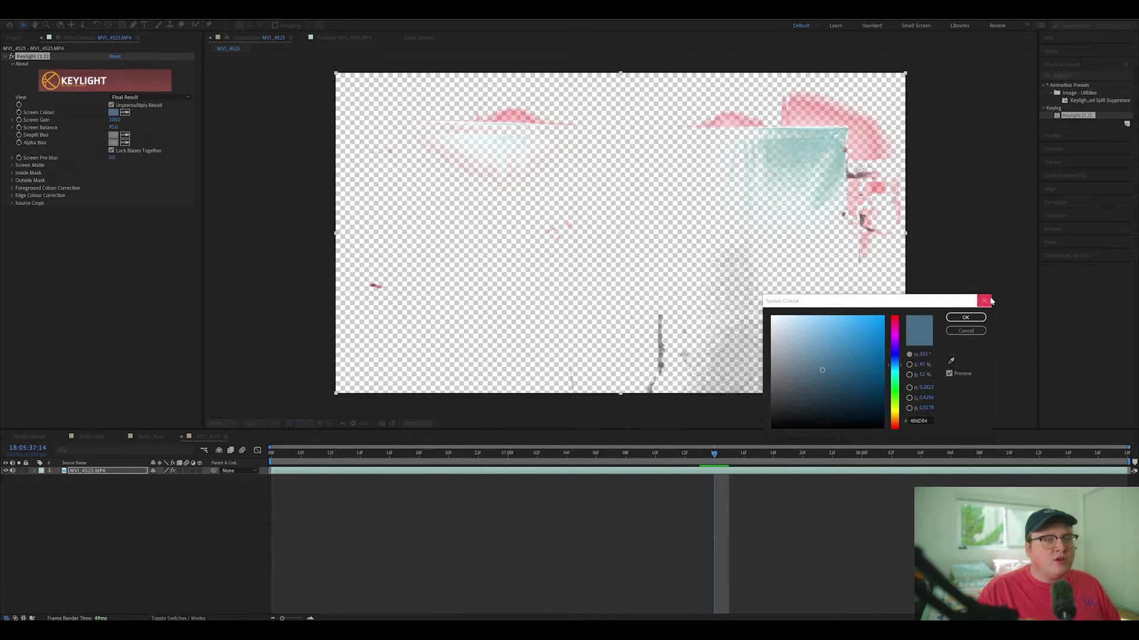
{"action": "left_click", "coordinate": [983, 300]}
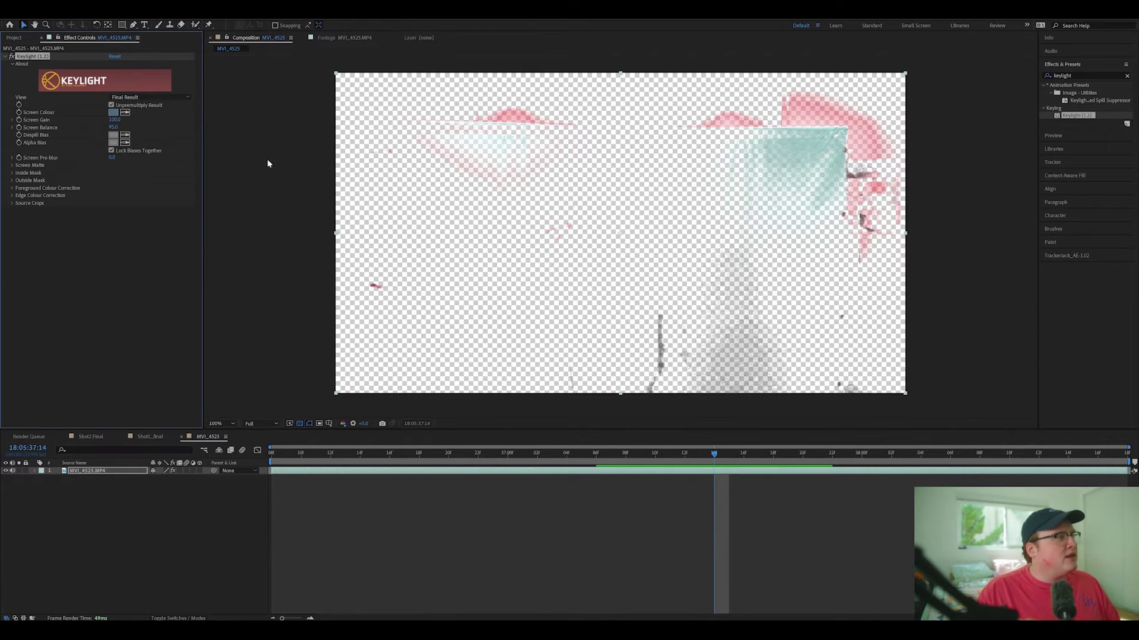
Try teal, green and grey Screen Colour values such as 6694A2, 7DAF99 and 6A6B6B, discard them, and delete Keylight from the clip
{"action": "left_click", "coordinate": [112, 114]}
{"action": "left_click_drag", "start_coordinate": [826, 310], "coordinate": [746, 204]}
{"action": "mouse_move", "coordinate": [741, 263]}
{"action": "left_mouse_down"}
{"action": "mouse_move", "coordinate": [753, 278]}
{"action": "mouse_move", "coordinate": [737, 292]}
{"action": "mouse_move", "coordinate": [777, 238]}
{"action": "mouse_move", "coordinate": [815, 265]}
{"action": "mouse_move", "coordinate": [815, 233]}
{"action": "mouse_move", "coordinate": [815, 285]}
{"action": "mouse_move", "coordinate": [815, 262]}
{"action": "mouse_move", "coordinate": [741, 215]}
{"action": "mouse_move", "coordinate": [747, 202]}
{"action": "mouse_move", "coordinate": [730, 252]}
{"action": "left_mouse_up"}
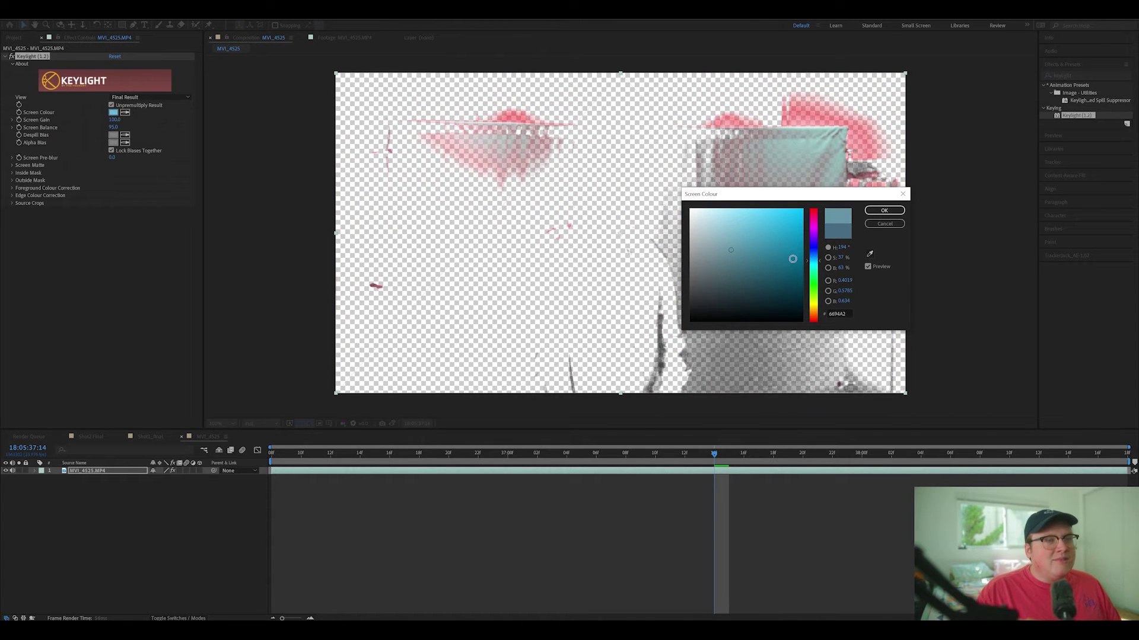
{"action": "mouse_move", "coordinate": [810, 260]}
{"action": "left_mouse_down"}
{"action": "mouse_move", "coordinate": [811, 248]}
{"action": "mouse_move", "coordinate": [813, 276]}
{"action": "left_mouse_up"}
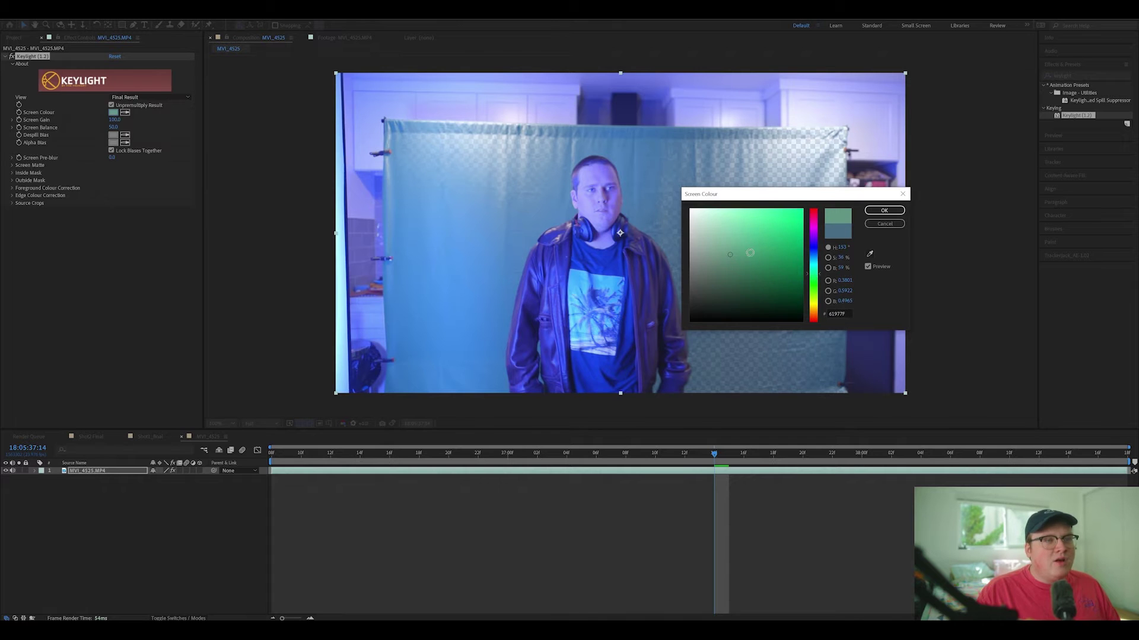
{"action": "left_click_drag", "start_coordinate": [730, 254], "coordinate": [722, 244]}
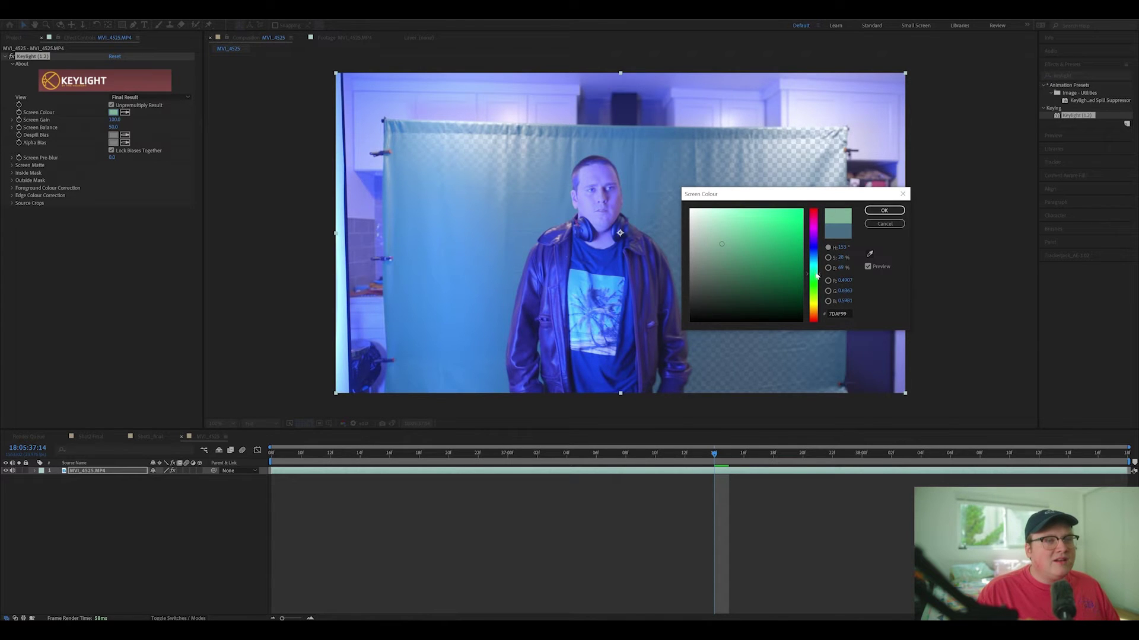
{"action": "left_click_drag", "start_coordinate": [724, 247], "coordinate": [690, 274]}
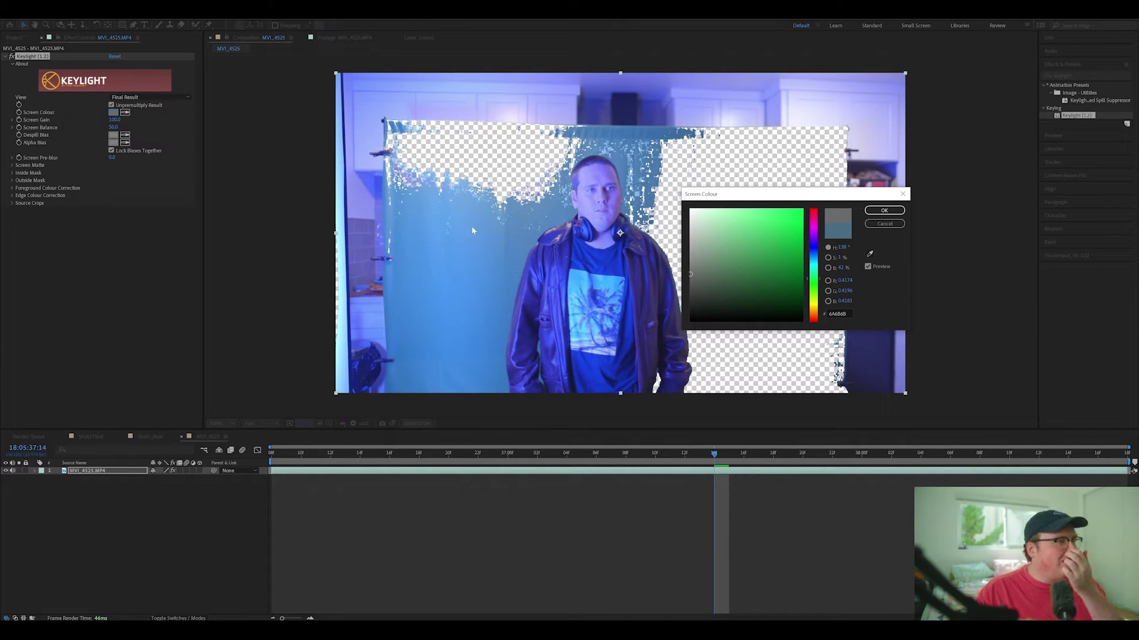
{"action": "left_click", "coordinate": [903, 194]}
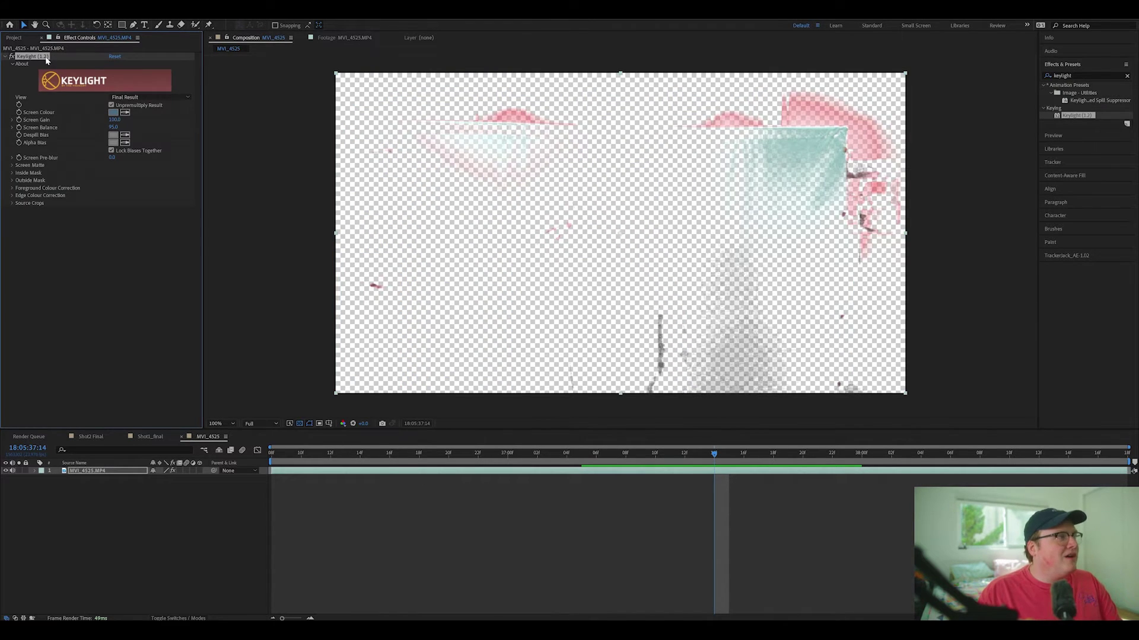
{"action": "key", "text": "Delete"}
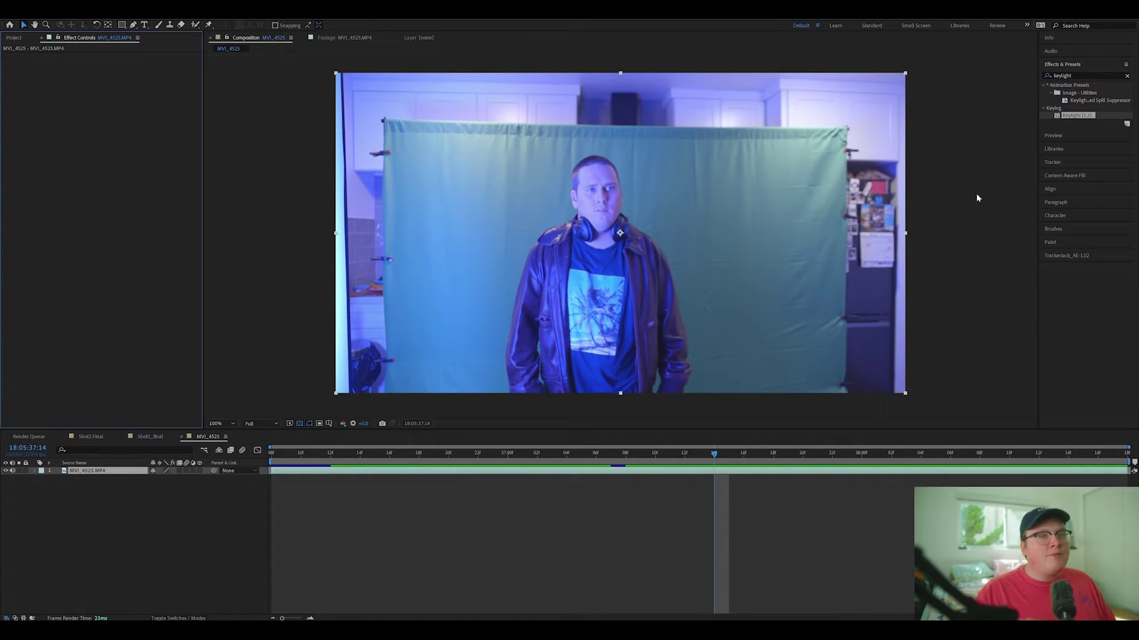
Apply the Lumetri Color effect to the clip and expand its Curves settings
{"action": "left_click", "coordinate": [1079, 75]}
{"action": "type", "text": "l"}
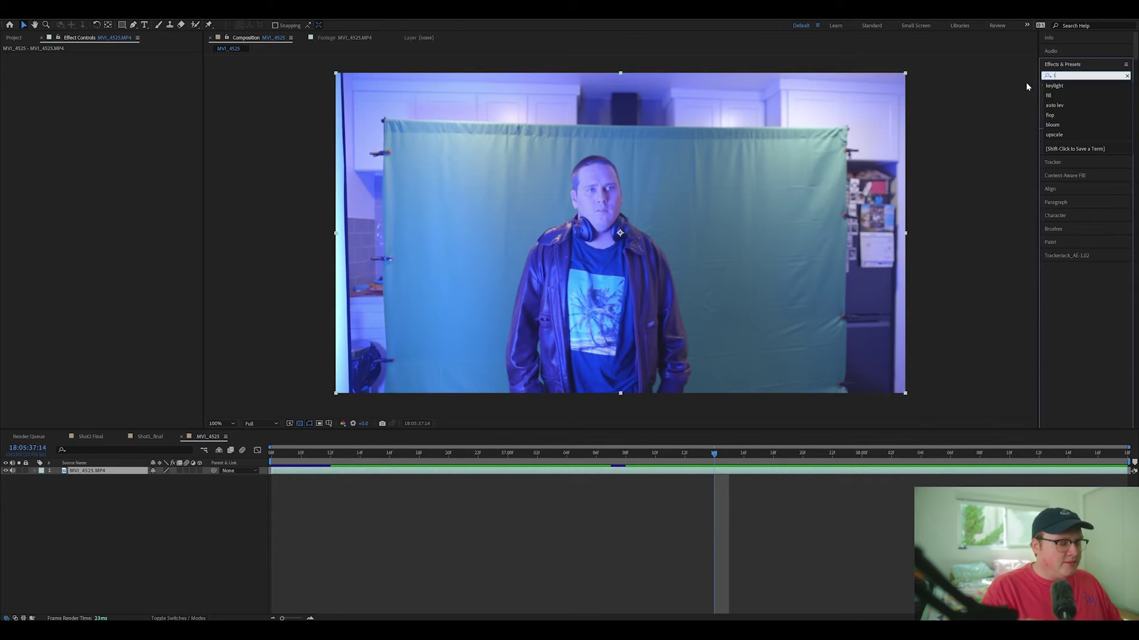
{"action": "type", "text": "umetri"}
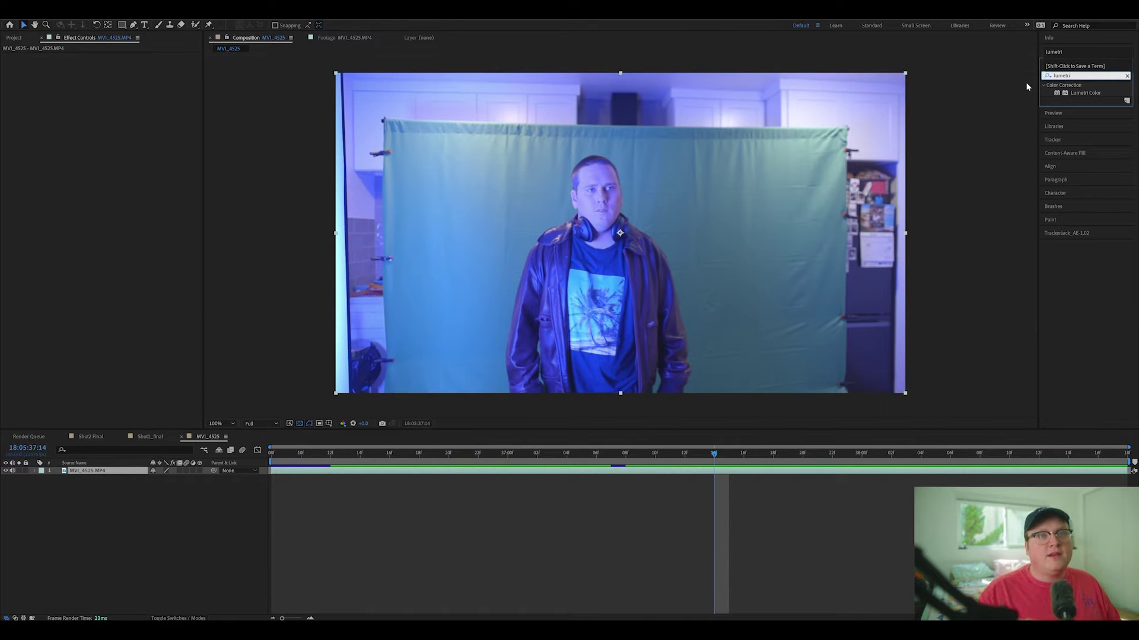
{"action": "left_click_drag", "start_coordinate": [1077, 90], "coordinate": [704, 237]}
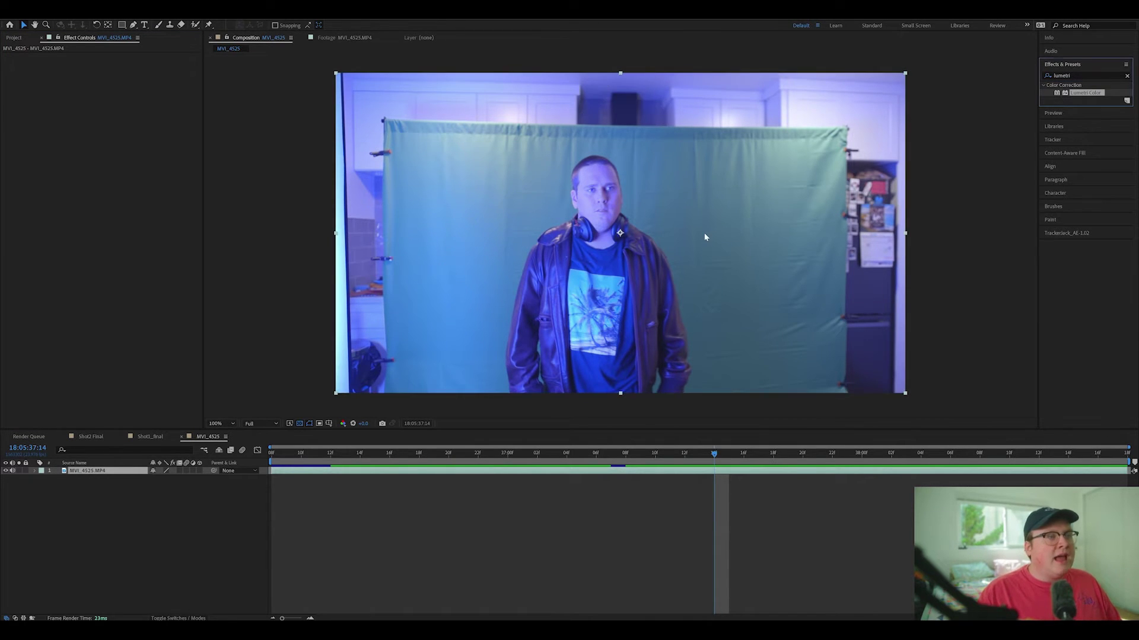
{"action": "scroll", "coordinate": [684, 232], "scroll_direction": "up", "scroll_amount": 1}
{"action": "left_click_drag", "start_coordinate": [631, 226], "coordinate": [603, 219]}
{"action": "scroll", "coordinate": [691, 254], "scroll_direction": "down", "scroll_amount": 1}
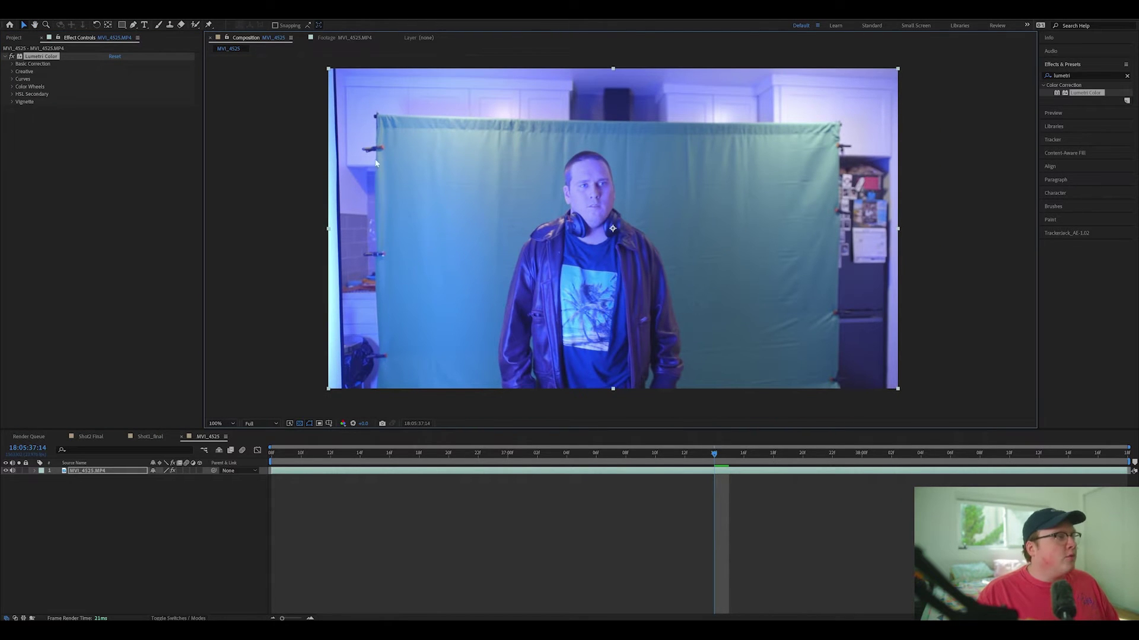
{"action": "left_click", "coordinate": [12, 79]}
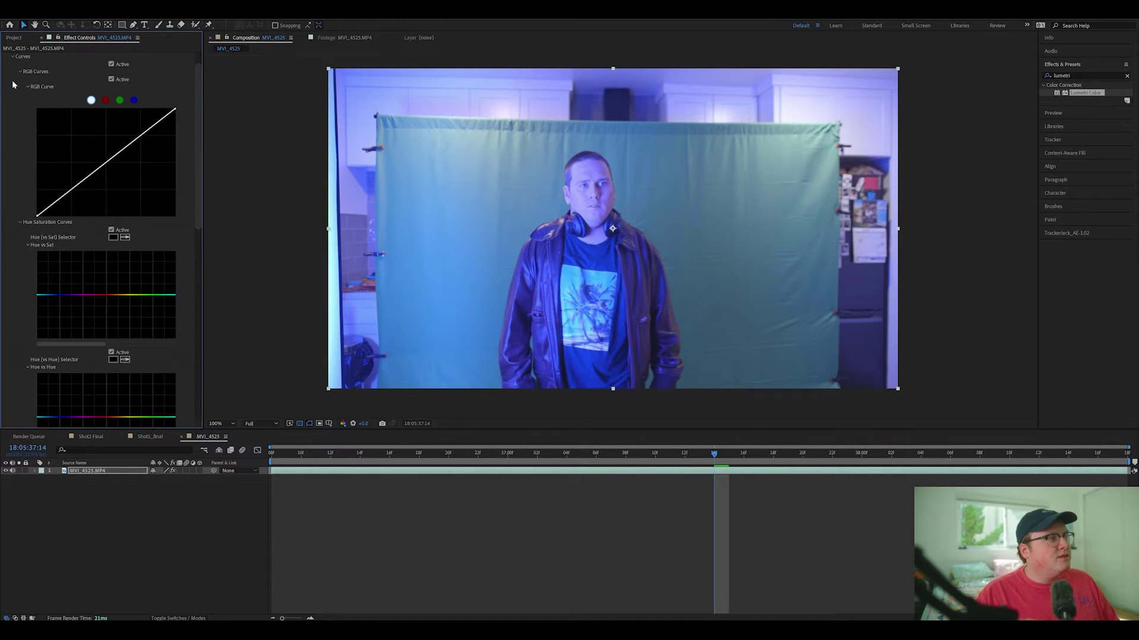
Sample the blue-tinted backdrop beside the man for the Hue vs Hue curve and raise its centre point to shift the backdrop towards green
{"action": "scroll", "coordinate": [13, 86], "scroll_direction": "up", "scroll_amount": 1}
{"action": "scroll", "coordinate": [63, 159], "scroll_direction": "down", "scroll_amount": 2}
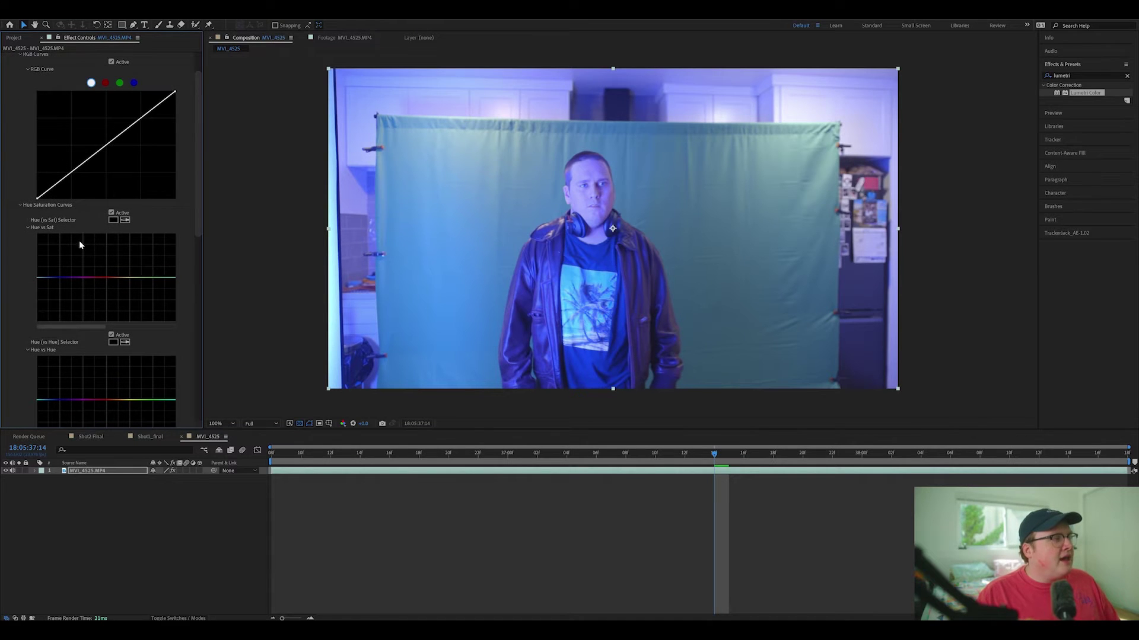
{"action": "scroll", "coordinate": [83, 249], "scroll_direction": "down", "scroll_amount": 2}
{"action": "scroll", "coordinate": [99, 321], "scroll_direction": "down", "scroll_amount": 1}
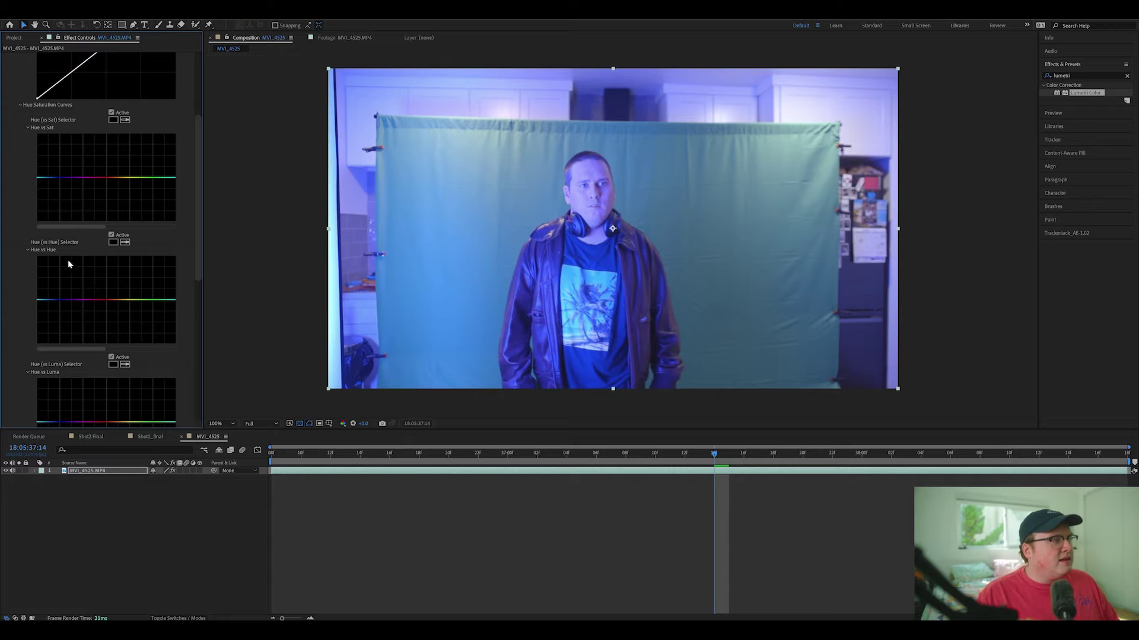
{"action": "left_click", "coordinate": [124, 242]}
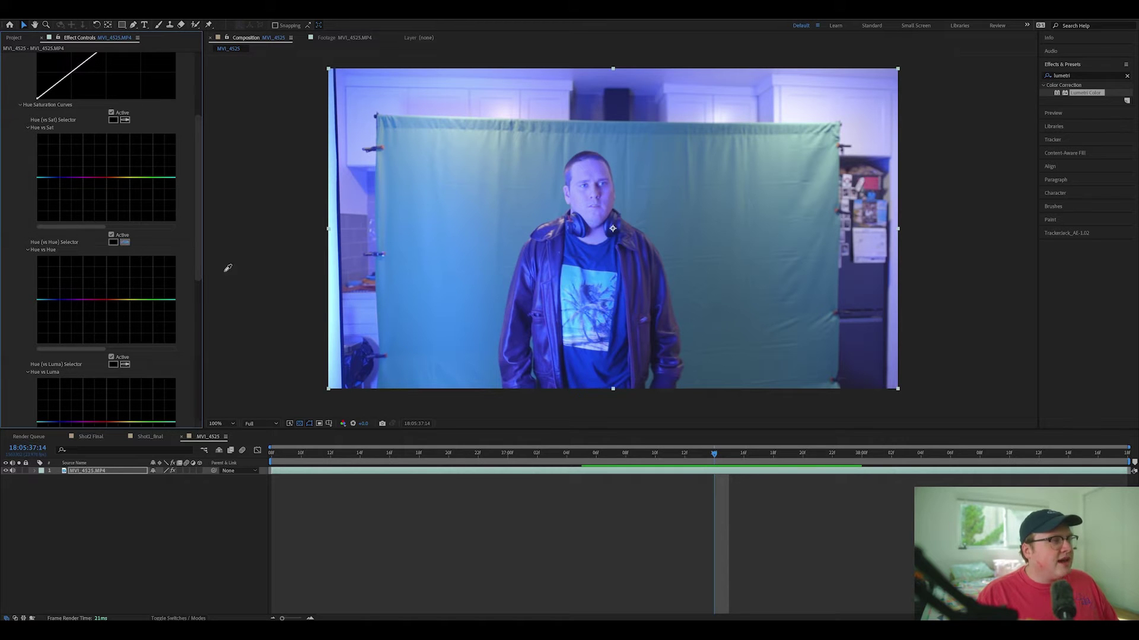
{"action": "left_click", "coordinate": [477, 249]}
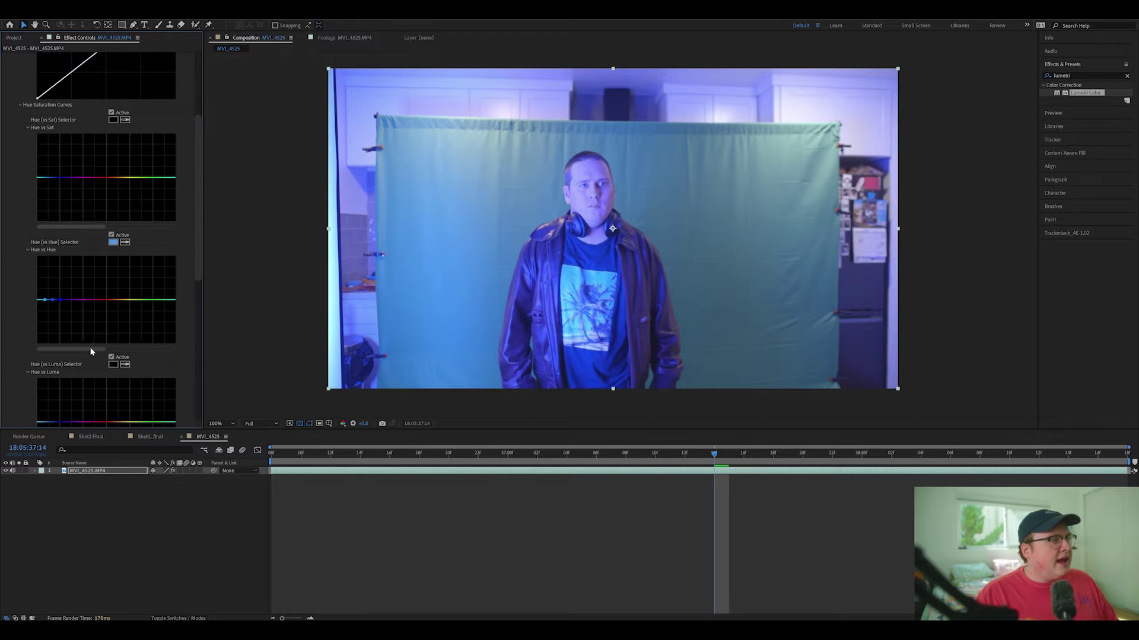
{"action": "left_click_drag", "start_coordinate": [91, 352], "coordinate": [122, 350]}
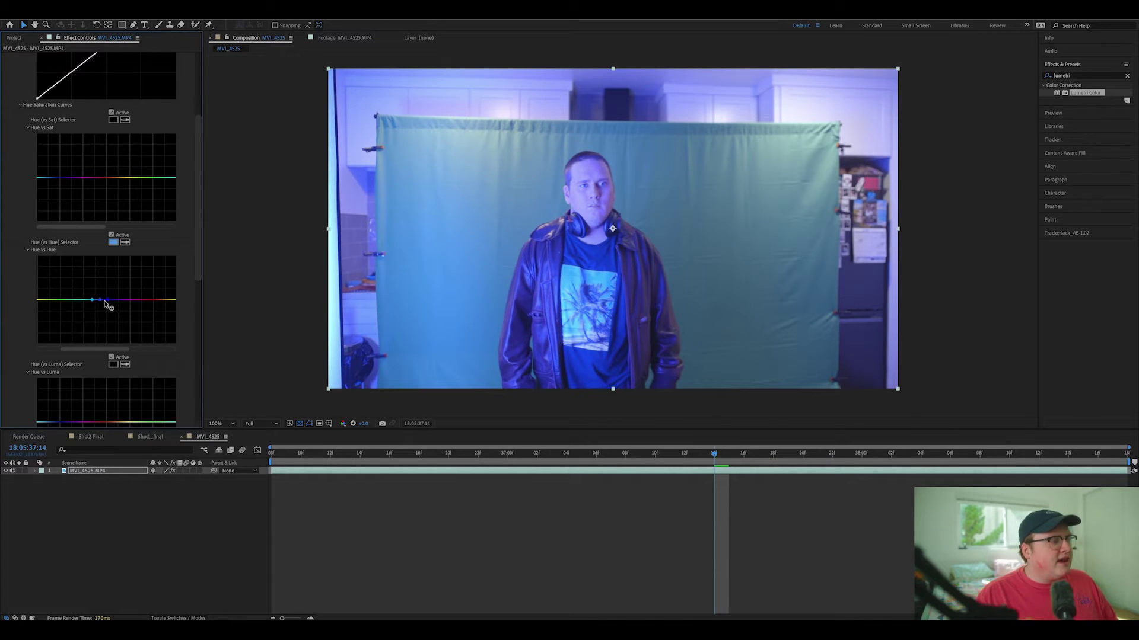
{"action": "mouse_move", "coordinate": [103, 305]}
{"action": "left_mouse_down"}
{"action": "mouse_move", "coordinate": [105, 342]}
{"action": "mouse_move", "coordinate": [102, 284]}
{"action": "left_mouse_up"}
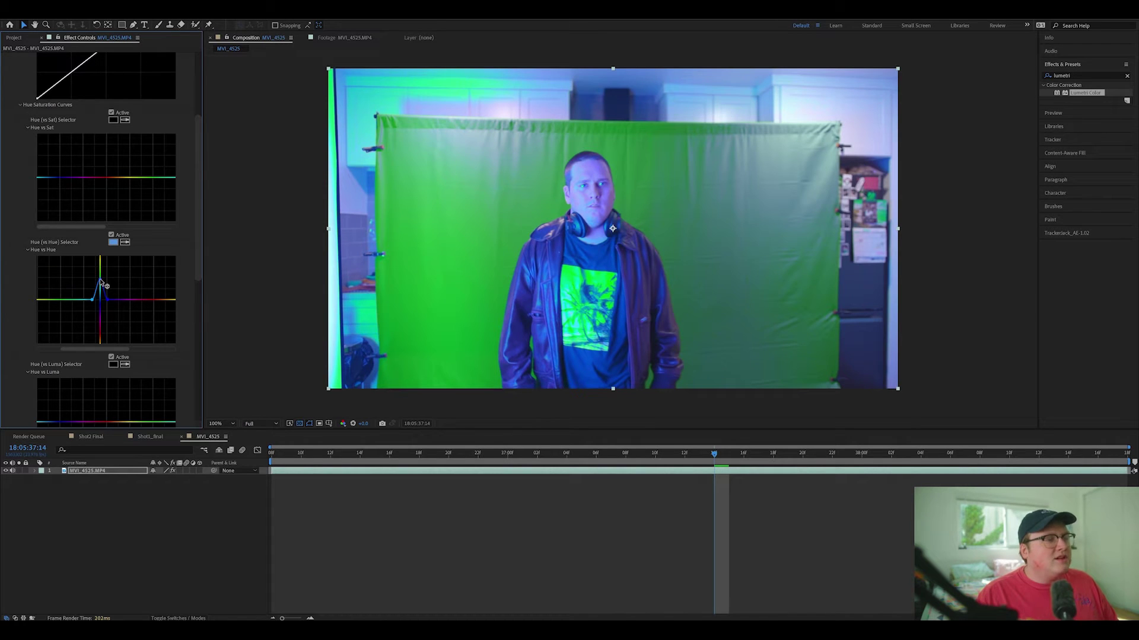
{"action": "left_click_drag", "start_coordinate": [102, 288], "coordinate": [102, 291]}
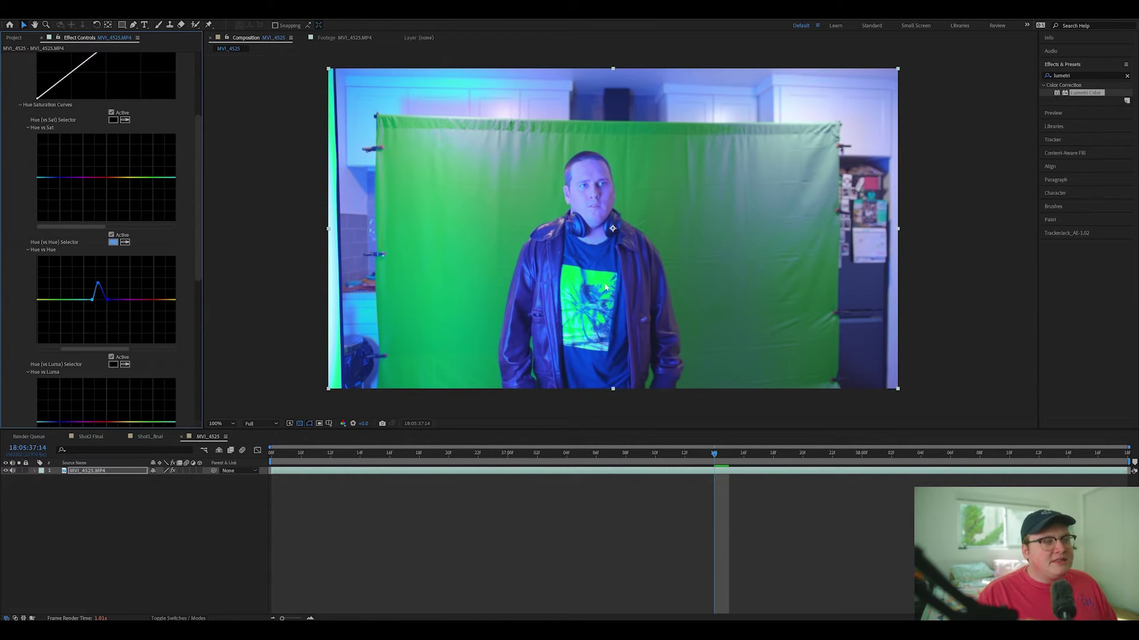
Try wider and narrower shapes for the Hue vs Hue peak and shape it as a narrow peak over the blue range
{"action": "left_click", "coordinate": [109, 299]}
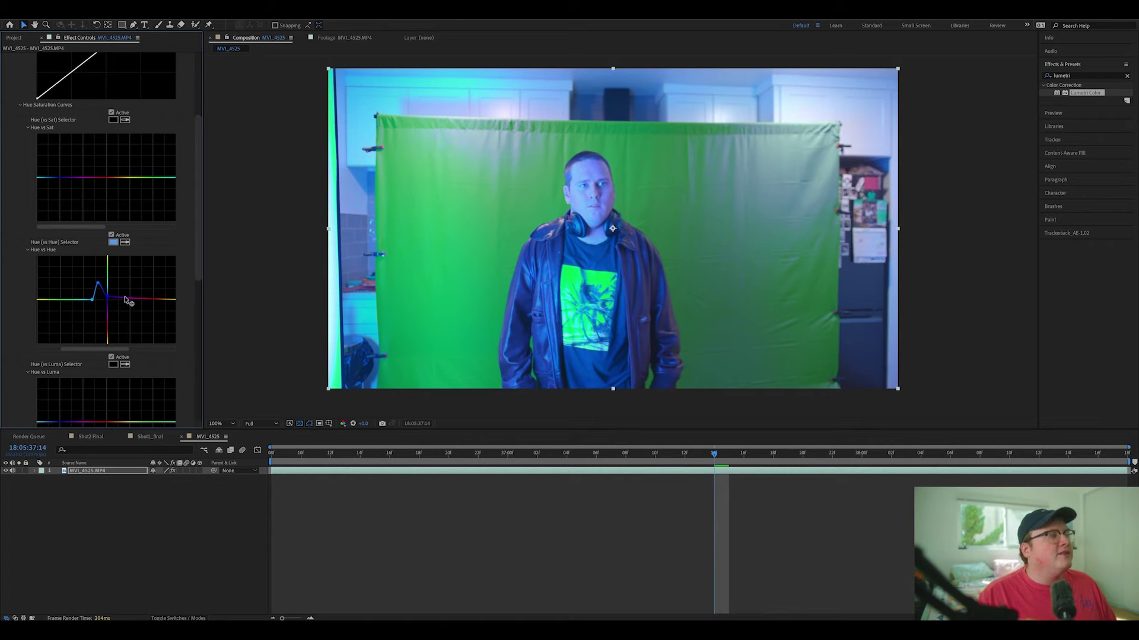
{"action": "mouse_move", "coordinate": [126, 300]}
{"action": "left_mouse_down"}
{"action": "mouse_move", "coordinate": [79, 300]}
{"action": "mouse_move", "coordinate": [99, 300]}
{"action": "mouse_move", "coordinate": [102, 261]}
{"action": "mouse_move", "coordinate": [105, 293]}
{"action": "left_mouse_up"}
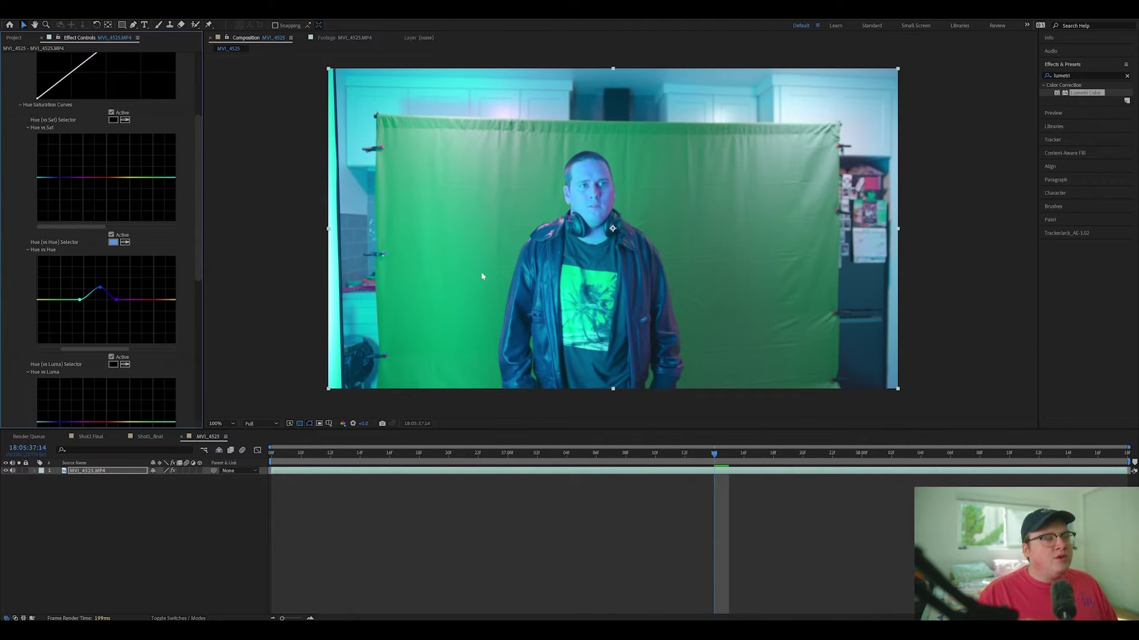
{"action": "left_click_drag", "start_coordinate": [117, 299], "coordinate": [100, 303]}
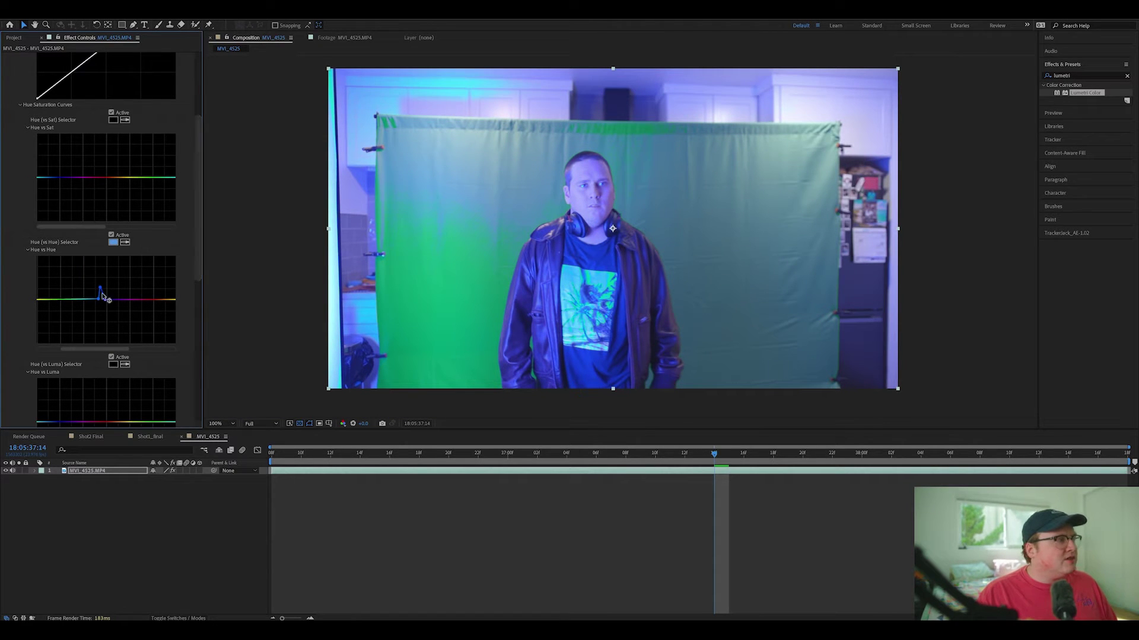
{"action": "left_click_drag", "start_coordinate": [98, 300], "coordinate": [98, 283]}
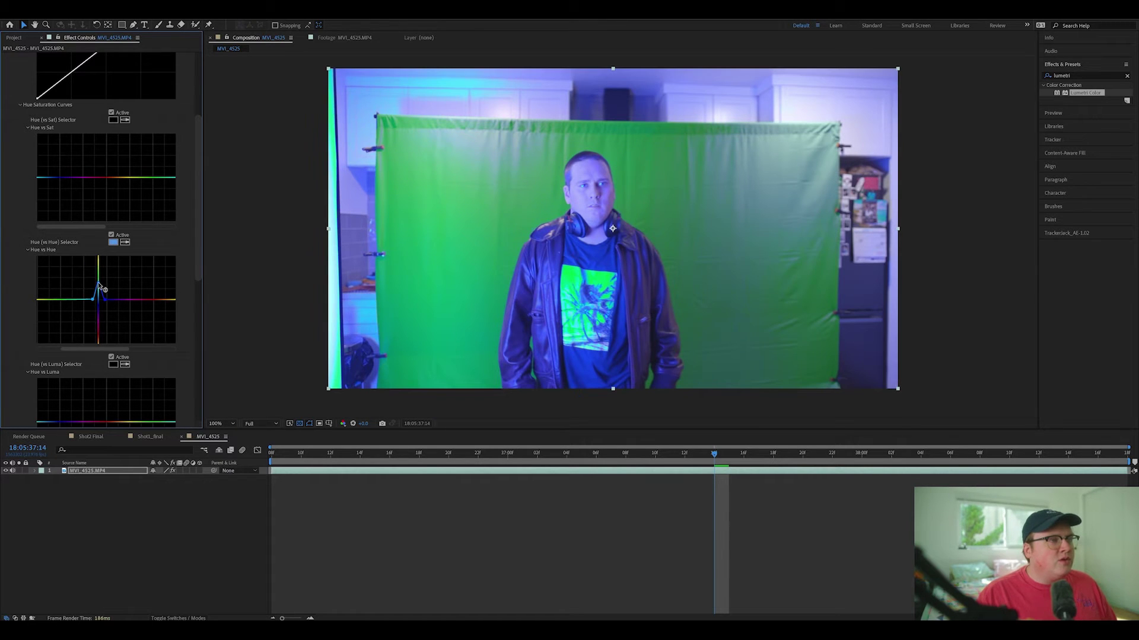
Sample the green backdrop for Hue vs Sat, raise its green point to boost saturation, and add three control points in the blue range
{"action": "left_click", "coordinate": [125, 121]}
{"action": "left_click", "coordinate": [507, 229]}
{"action": "left_click_drag", "start_coordinate": [158, 177], "coordinate": [157, 152]}
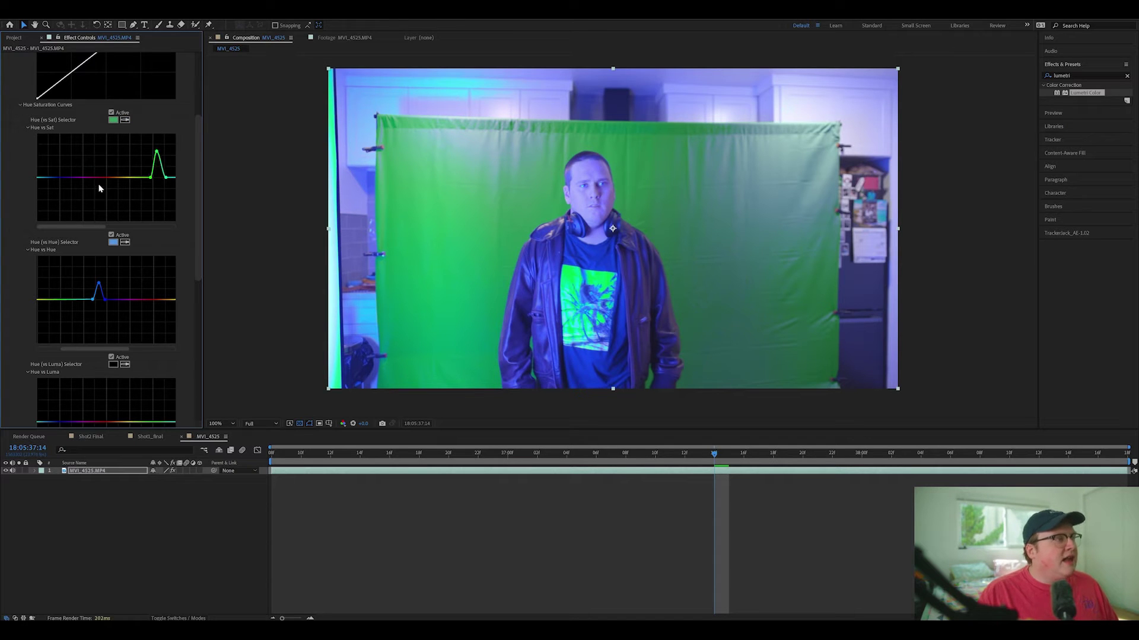
{"action": "left_click", "coordinate": [58, 178]}
{"action": "left_click", "coordinate": [47, 177]}
{"action": "left_click", "coordinate": [70, 177]}
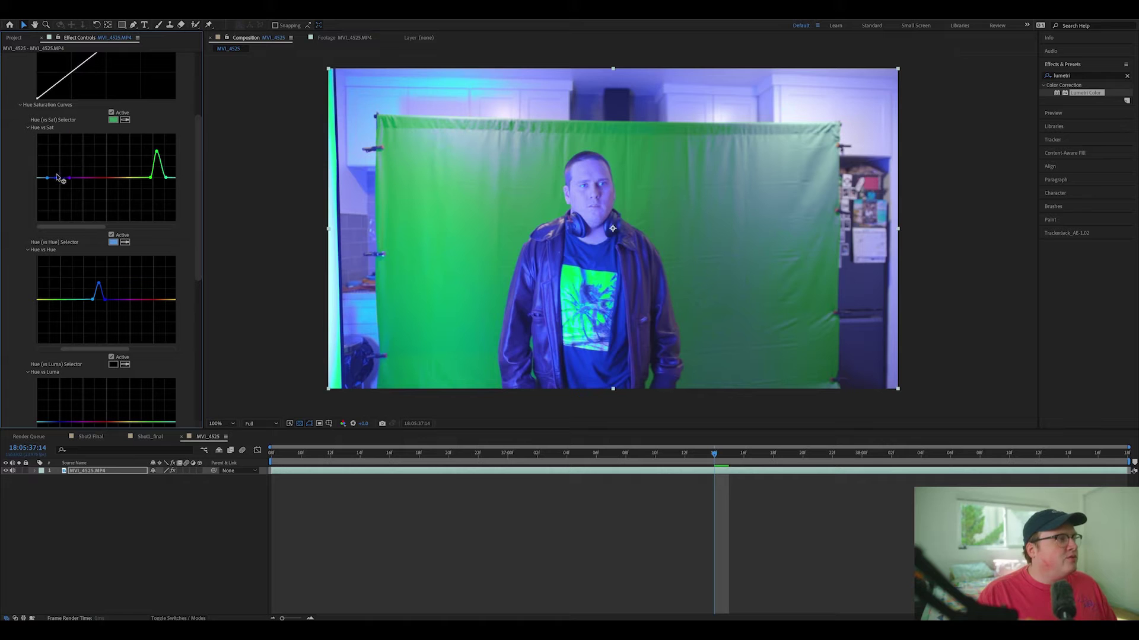
{"action": "mouse_move", "coordinate": [57, 177]}
{"action": "left_mouse_down"}
{"action": "mouse_move", "coordinate": [57, 156]}
{"action": "mouse_move", "coordinate": [56, 177]}
{"action": "left_mouse_up"}
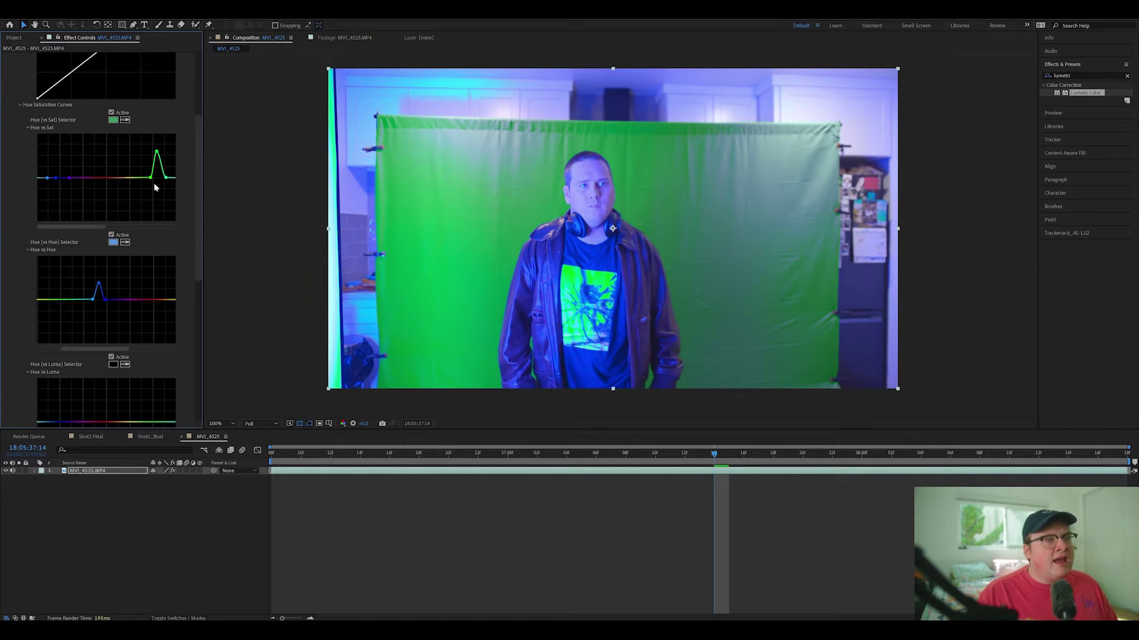
Sample the greyish upper area of the backdrop for Hue vs Hue and raise its teal point to form a second, smaller peak
{"action": "left_click", "coordinate": [124, 242]}
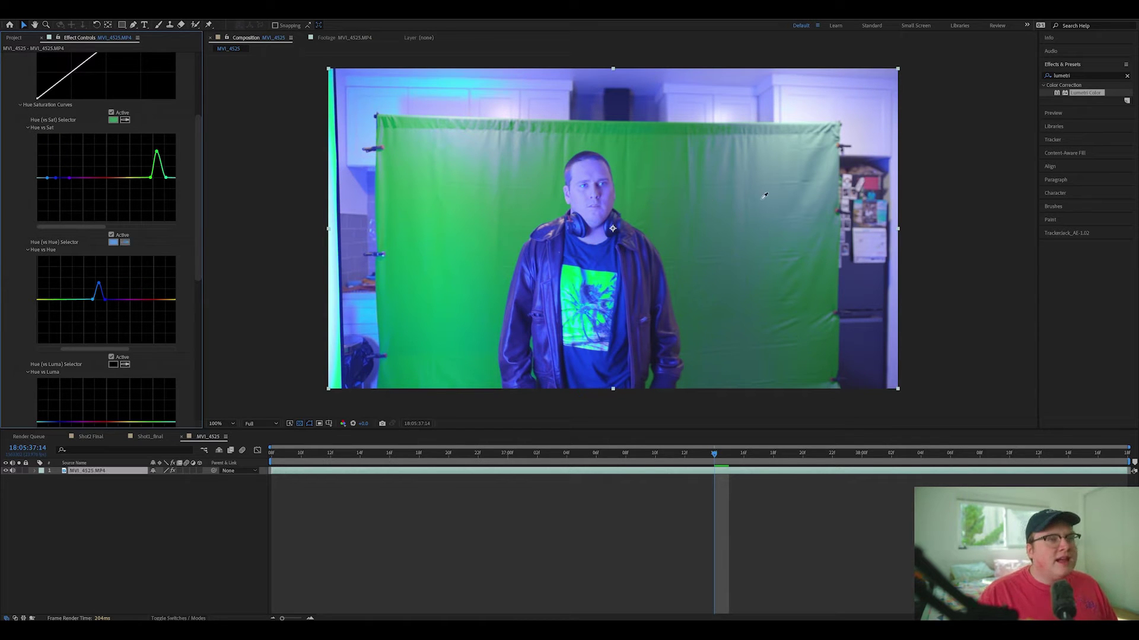
{"action": "left_click", "coordinate": [780, 196]}
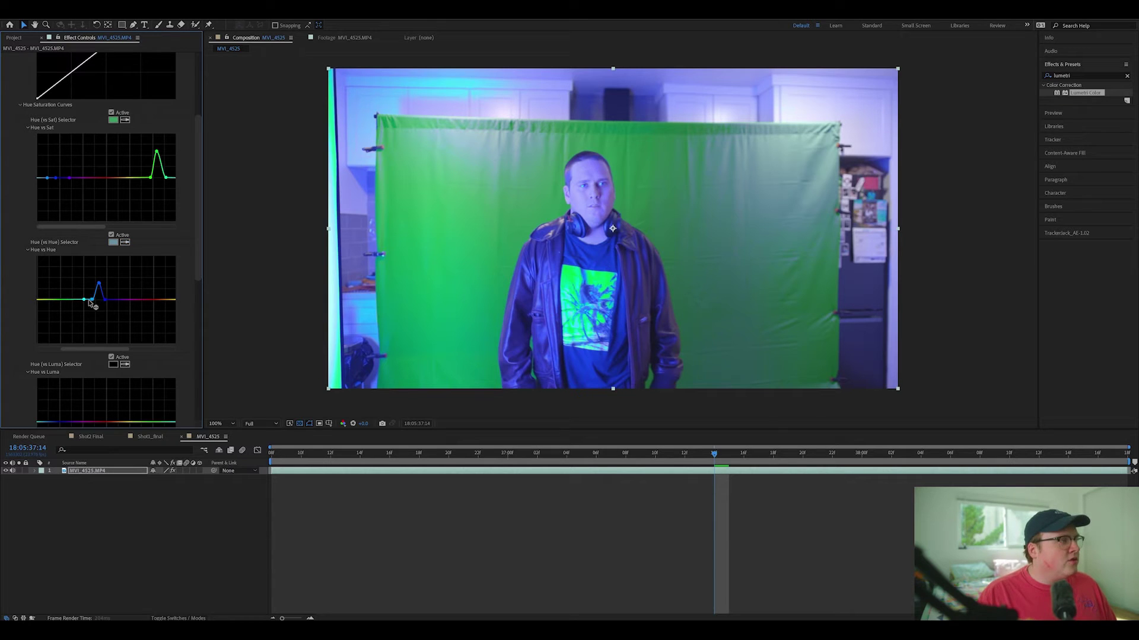
{"action": "left_click_drag", "start_coordinate": [90, 303], "coordinate": [94, 294]}
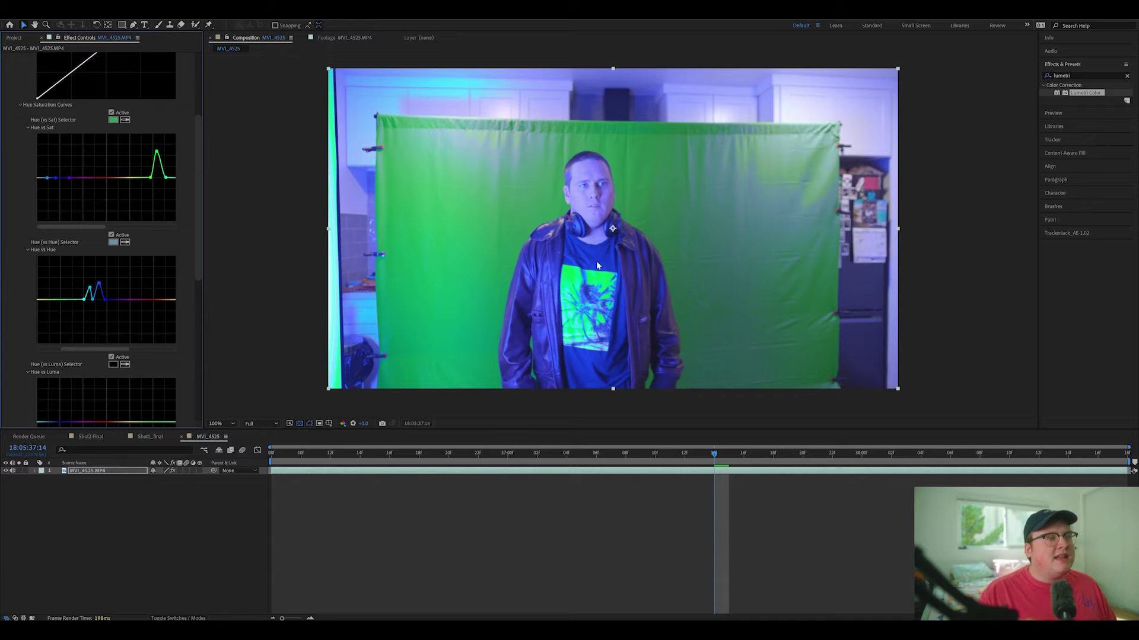
Lower the green peak and slightly raise the blue point on the Hue vs Sat curve, and check the correction across the clip
{"action": "left_click_drag", "start_coordinate": [156, 152], "coordinate": [158, 161]}
{"action": "mouse_move", "coordinate": [55, 177]}
{"action": "left_mouse_down"}
{"action": "mouse_move", "coordinate": [57, 160]}
{"action": "mouse_move", "coordinate": [55, 169]}
{"action": "left_mouse_up"}
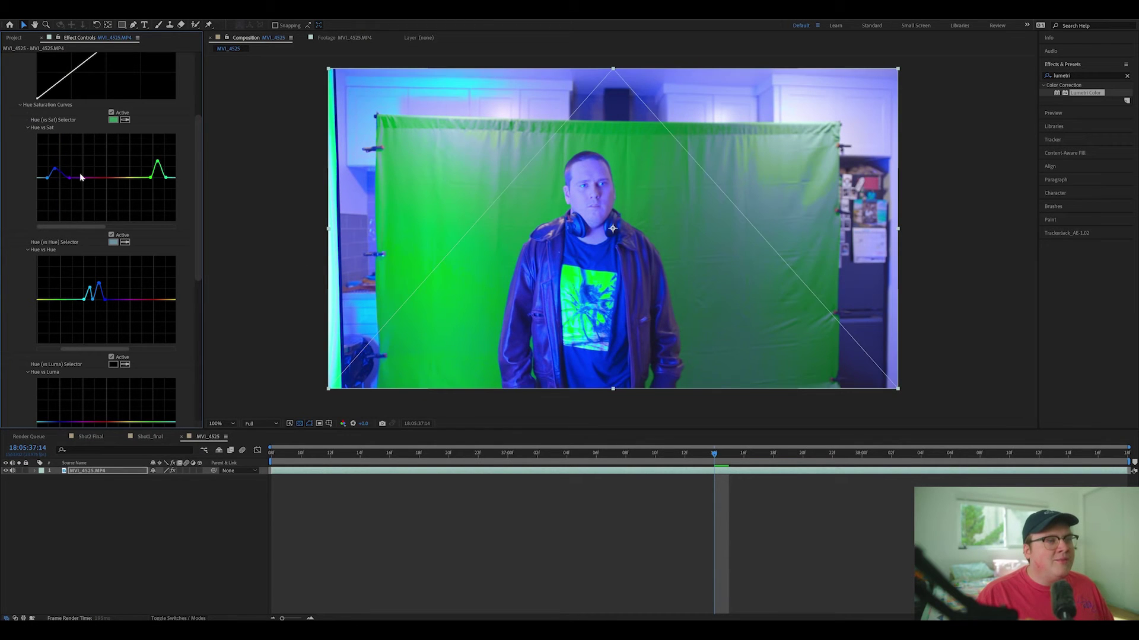
{"action": "left_click_drag", "start_coordinate": [714, 462], "coordinate": [1010, 459]}
{"action": "key", "text": "space"}
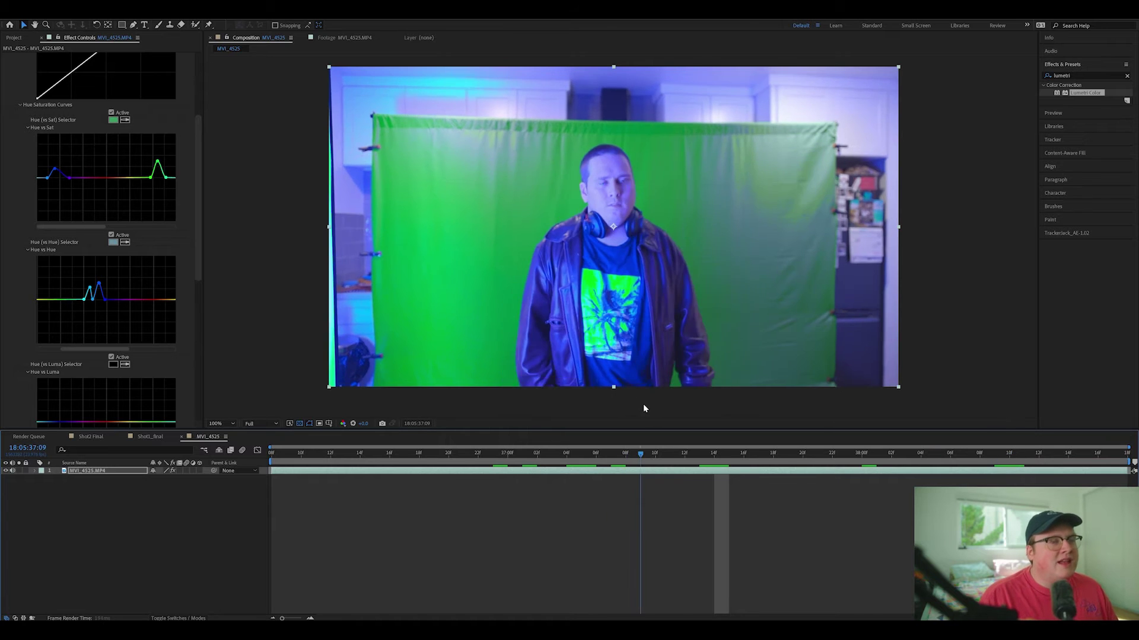
Merge the teal and blue peaks of the Hue vs Hue curve into one broader hump and check the backdrop back to the clip's start
{"action": "mouse_move", "coordinate": [97, 292]}
{"action": "left_mouse_down"}
{"action": "mouse_move", "coordinate": [88, 278]}
{"action": "mouse_move", "coordinate": [106, 278]}
{"action": "mouse_move", "coordinate": [104, 291]}
{"action": "left_mouse_up"}
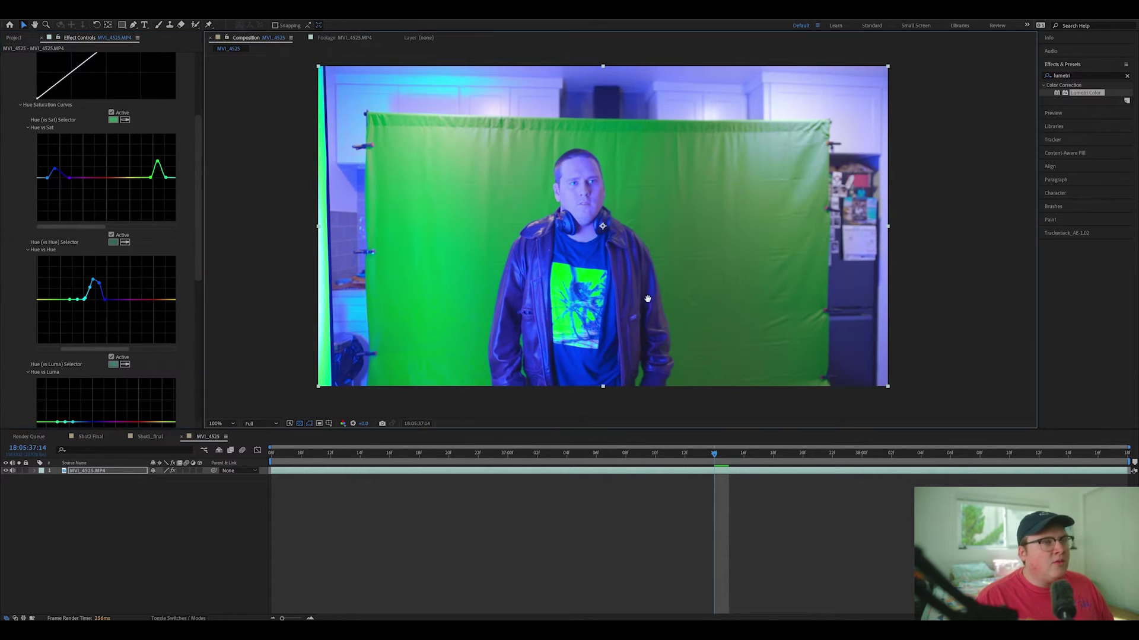
{"action": "left_click_drag", "start_coordinate": [647, 298], "coordinate": [648, 279]}
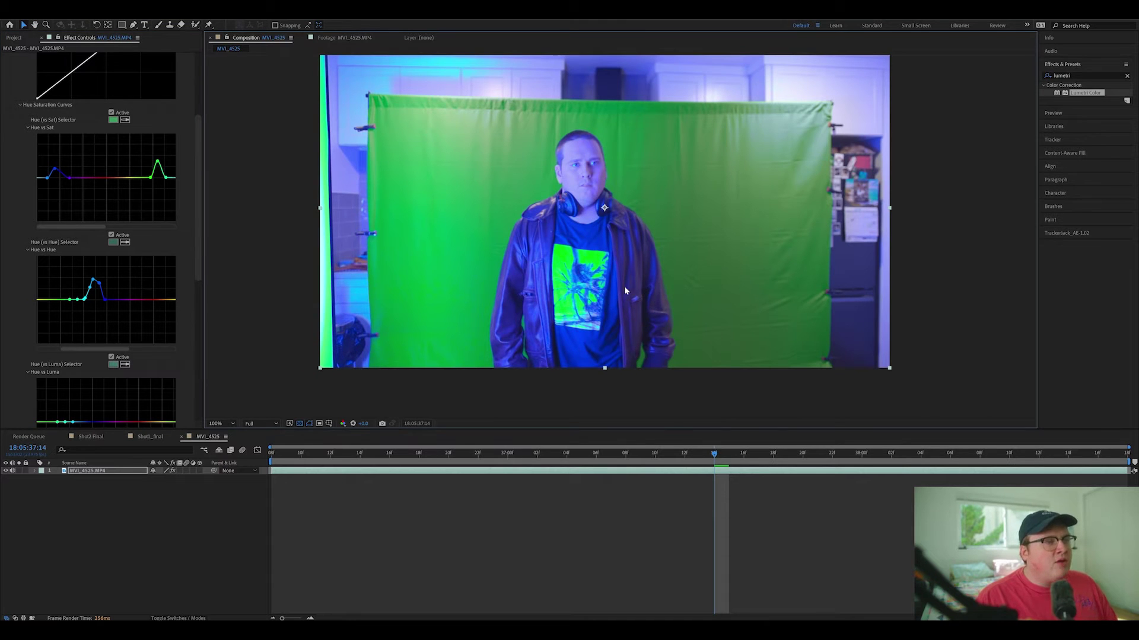
{"action": "left_click_drag", "start_coordinate": [680, 451], "coordinate": [271, 451]}
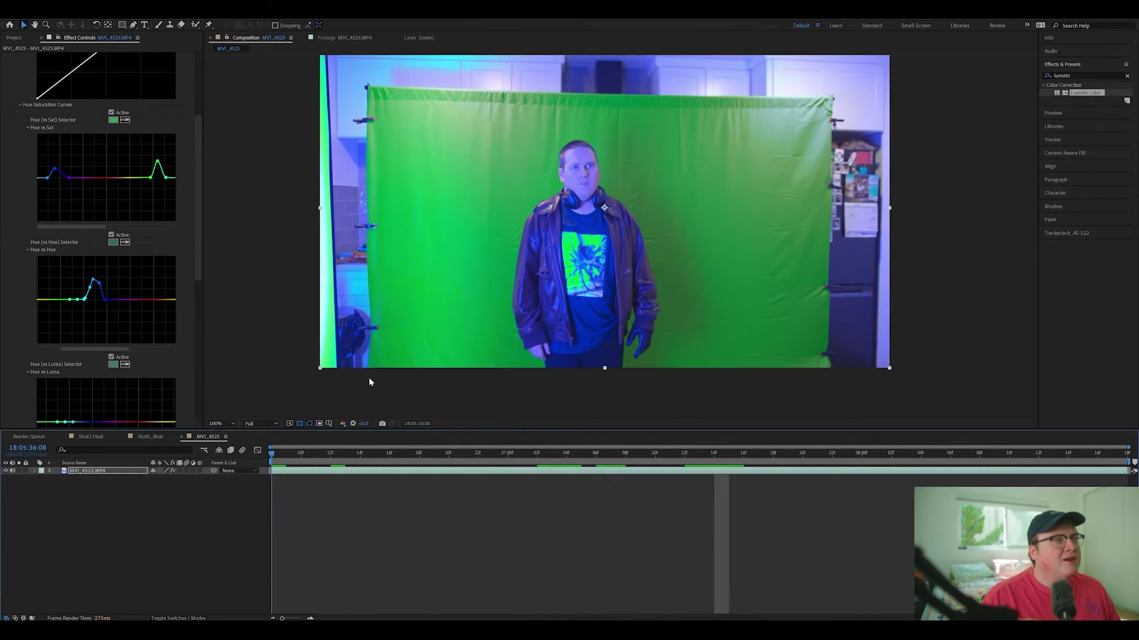
Collapse the Lumetri Color settings, apply Keylight (1.2) to the clip, and sample the green backdrop beside the man as the Screen Colour
{"action": "scroll", "coordinate": [131, 176], "scroll_direction": "up", "scroll_amount": 5}
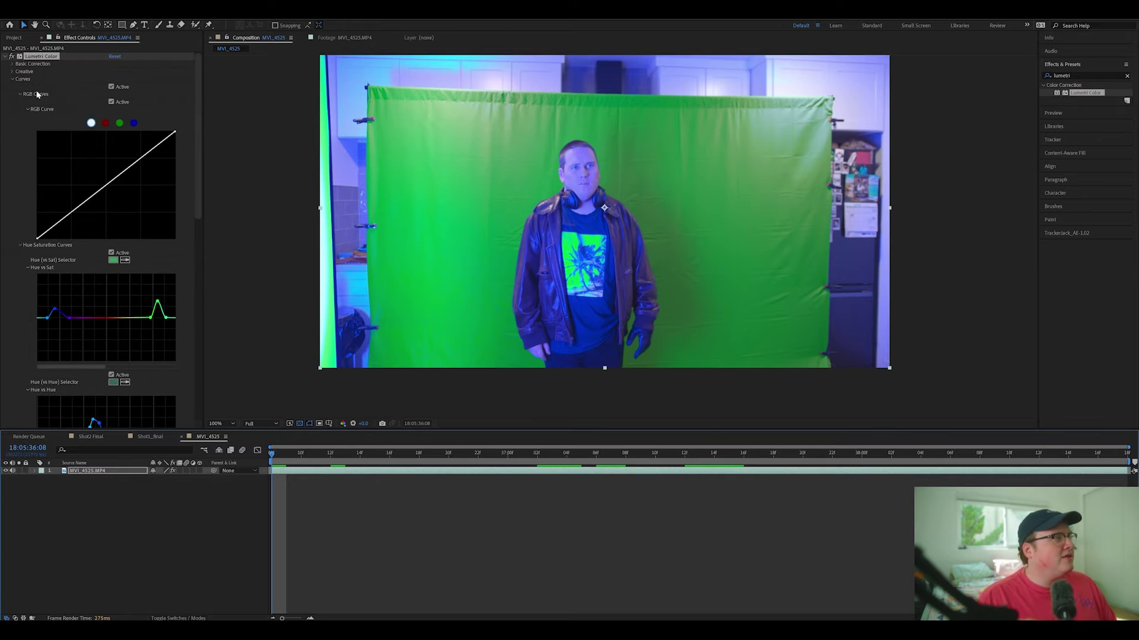
{"action": "left_click", "coordinate": [6, 56]}
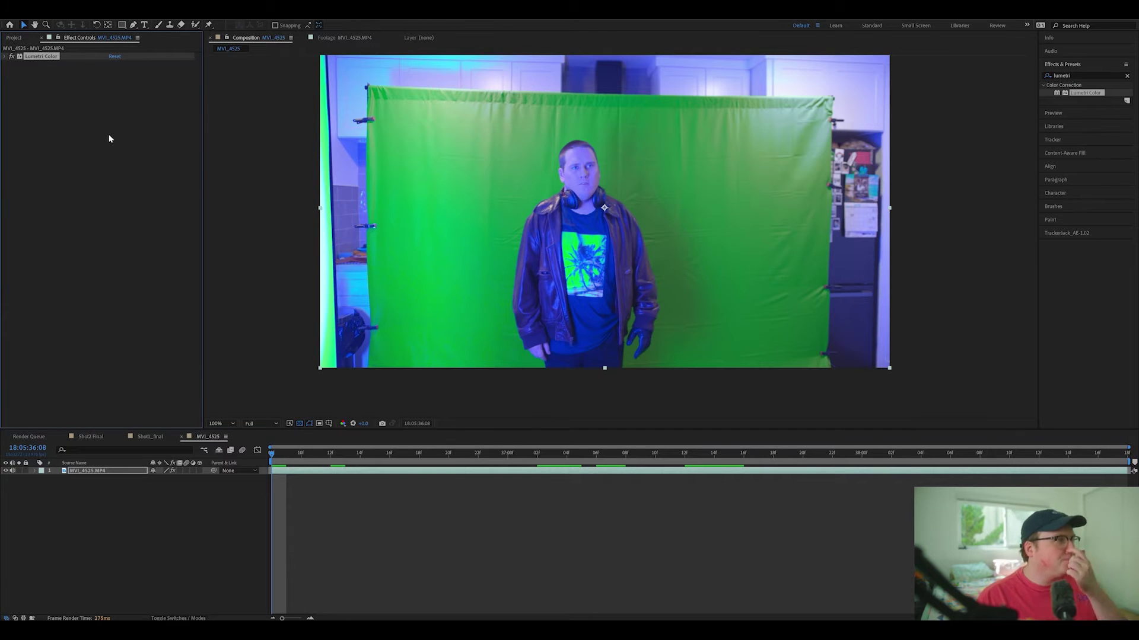
{"action": "left_click_drag", "start_coordinate": [655, 252], "coordinate": [647, 284]}
{"action": "key", "text": "ctrl+space"}
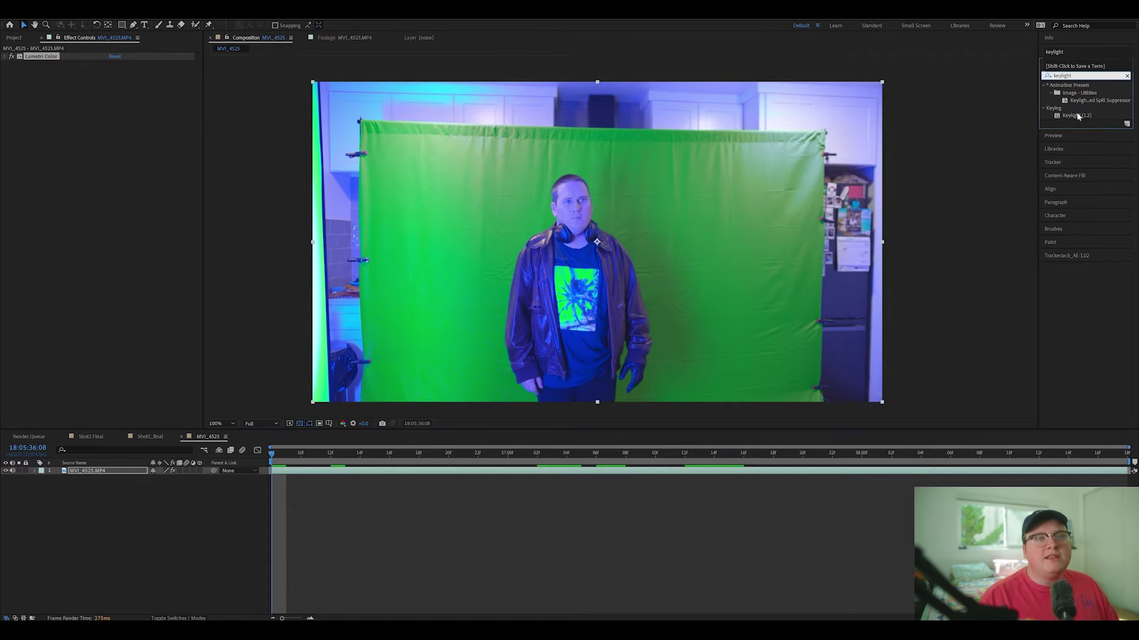
{"action": "left_click_drag", "start_coordinate": [1078, 117], "coordinate": [673, 187]}
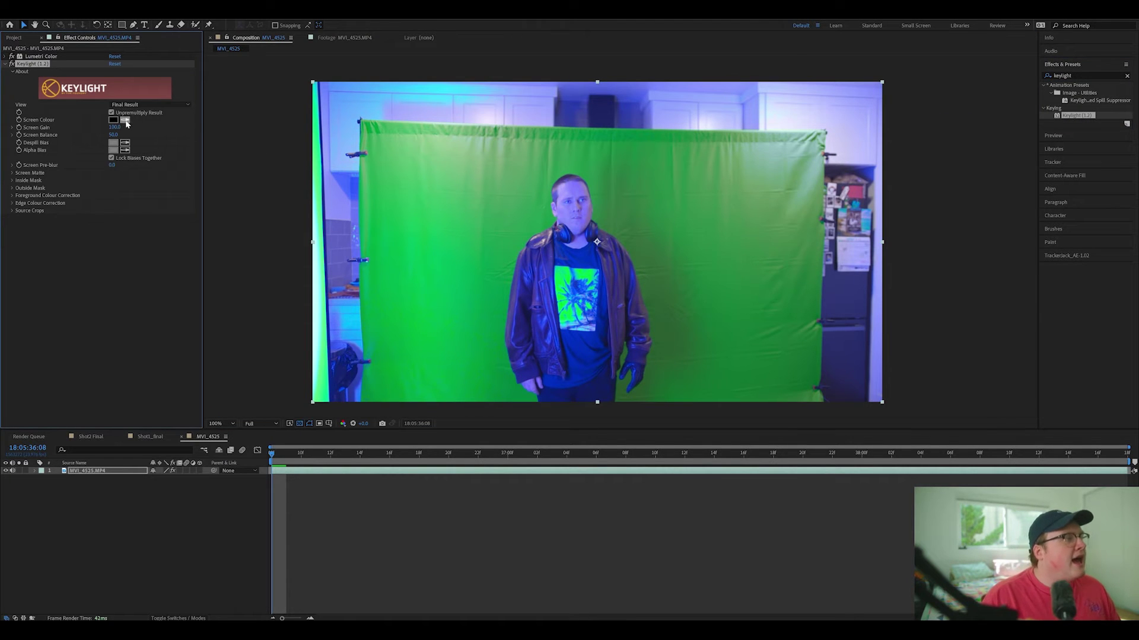
{"action": "left_click", "coordinate": [126, 121]}
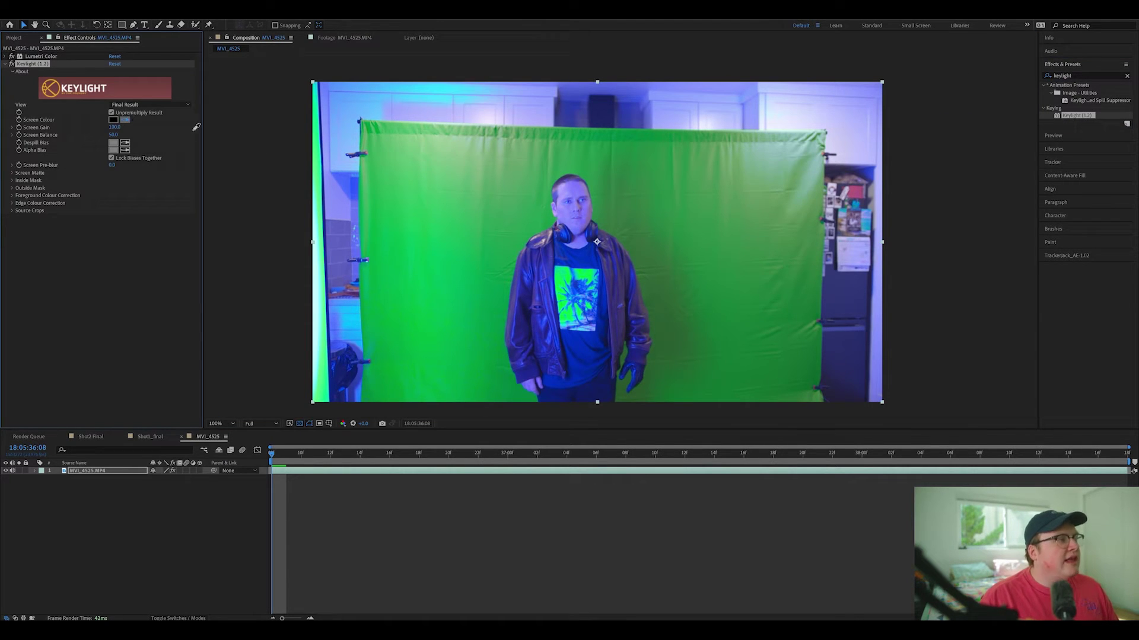
{"action": "left_click", "coordinate": [510, 233]}
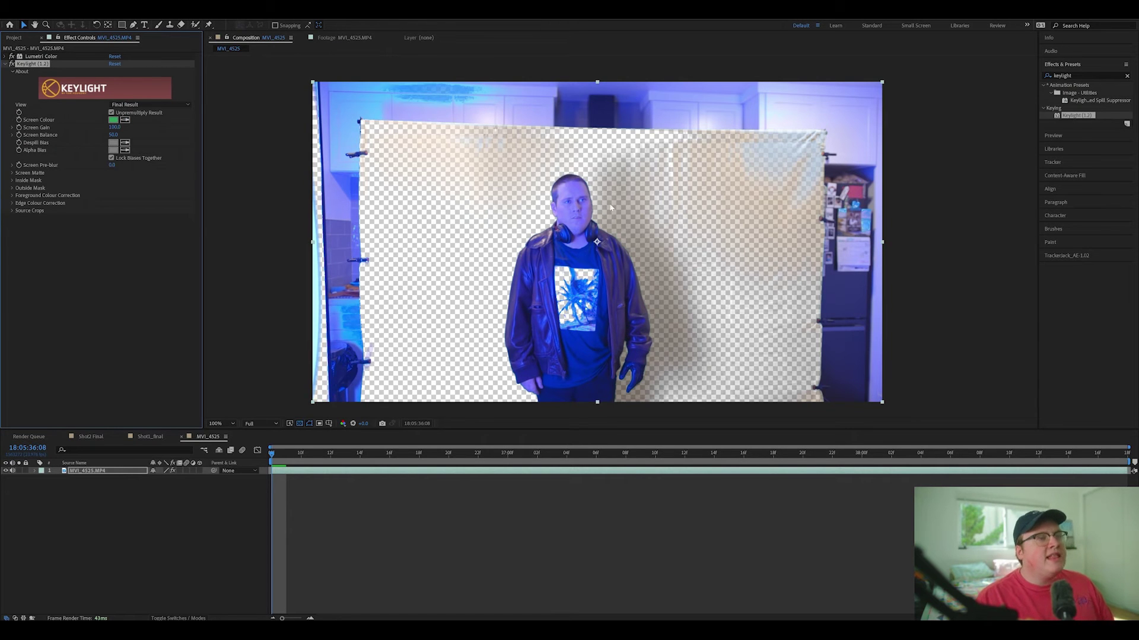
Set the Keylight Screen Colour to the paler green 98CDAB and check the key on another frame before returning to the clip's start
{"action": "left_click", "coordinate": [113, 121]}
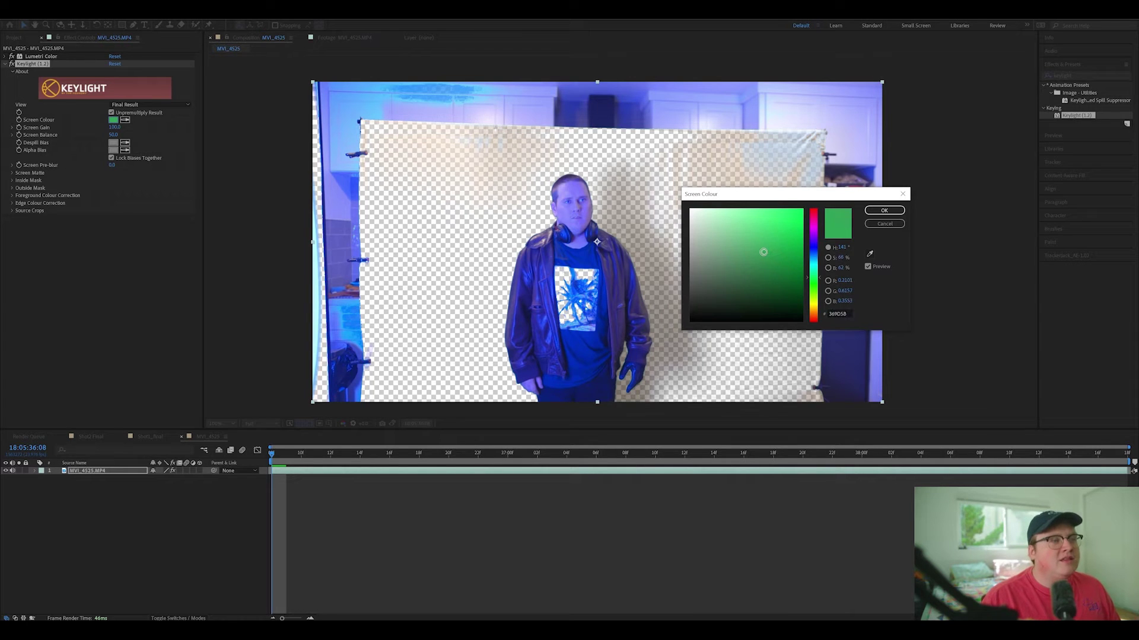
{"action": "left_click", "coordinate": [902, 194]}
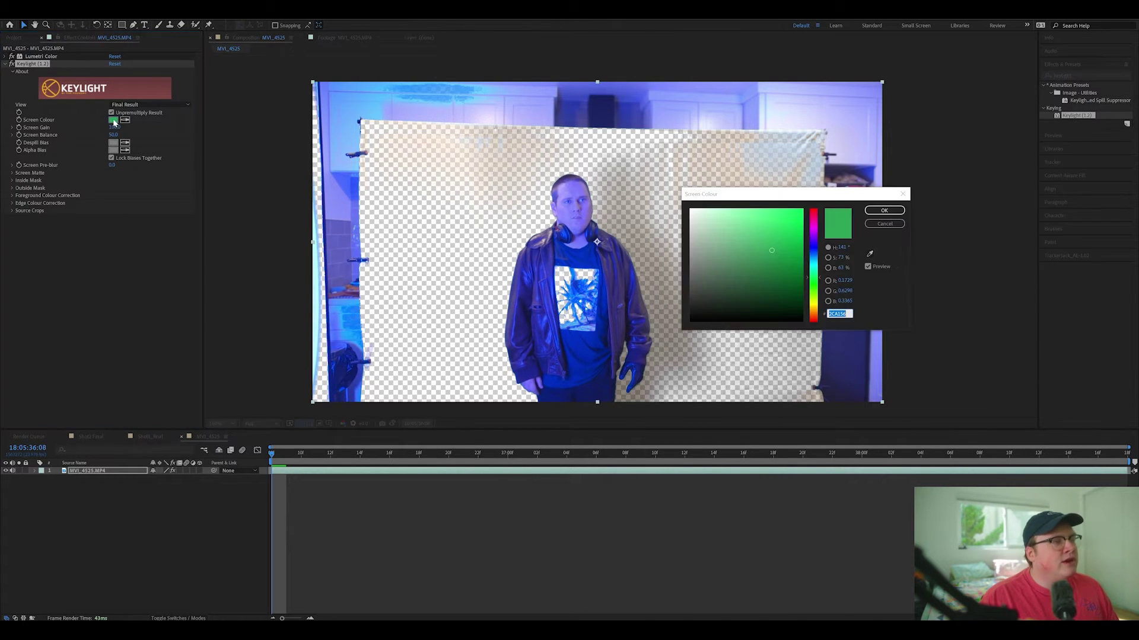
{"action": "left_click_drag", "start_coordinate": [760, 198], "coordinate": [872, 191]}
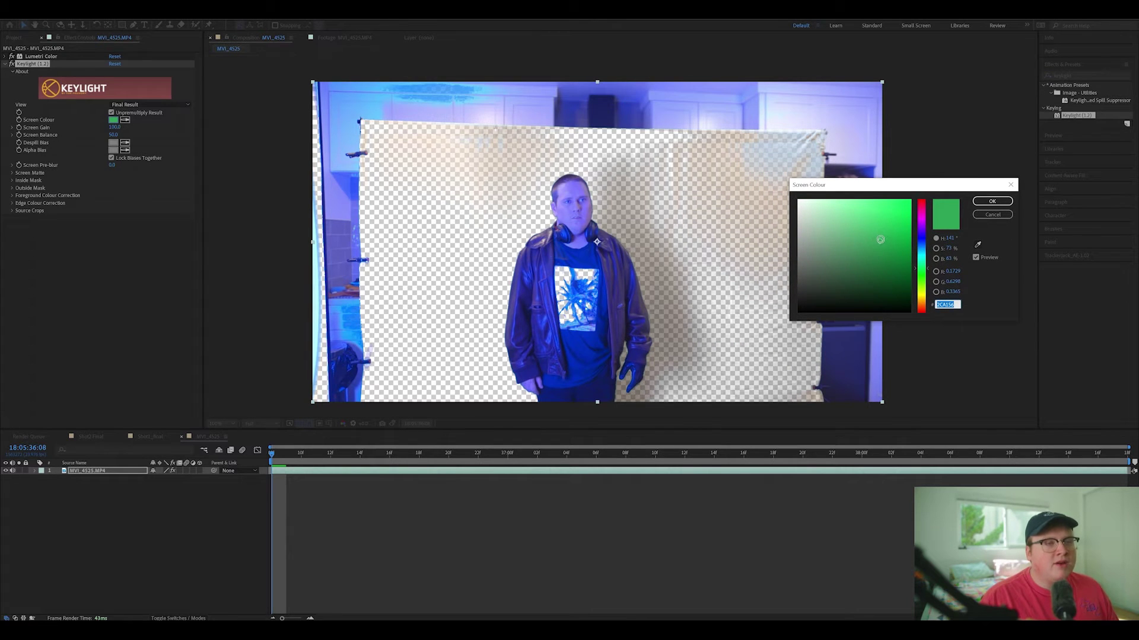
{"action": "mouse_move", "coordinate": [880, 239]}
{"action": "left_mouse_down"}
{"action": "mouse_move", "coordinate": [847, 240]}
{"action": "mouse_move", "coordinate": [826, 221]}
{"action": "left_mouse_up"}
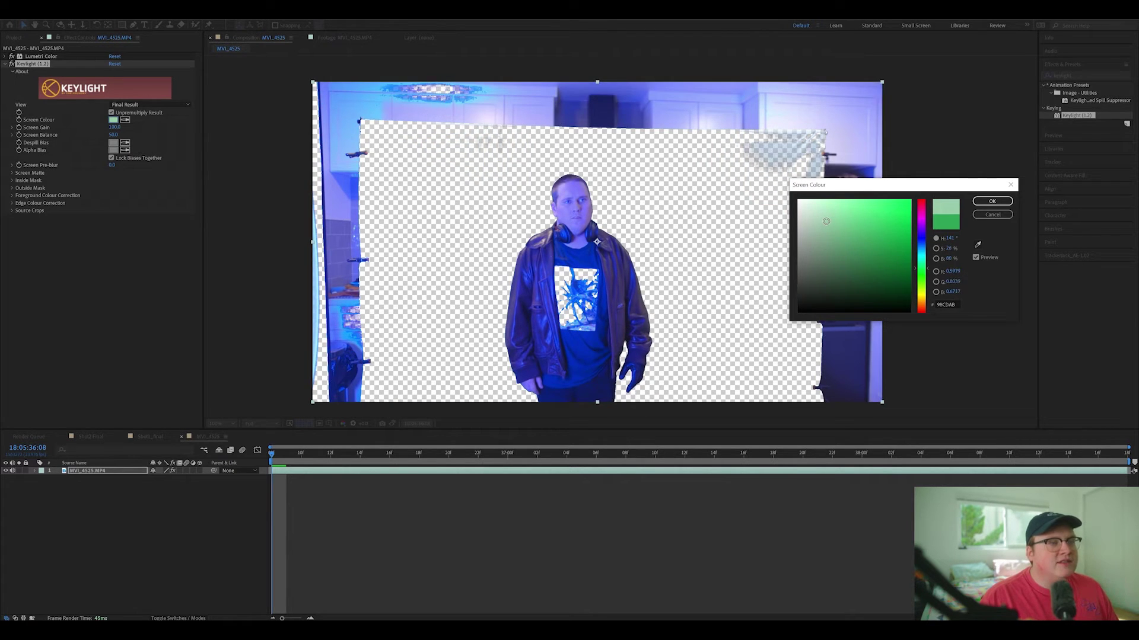
{"action": "left_click", "coordinate": [992, 201]}
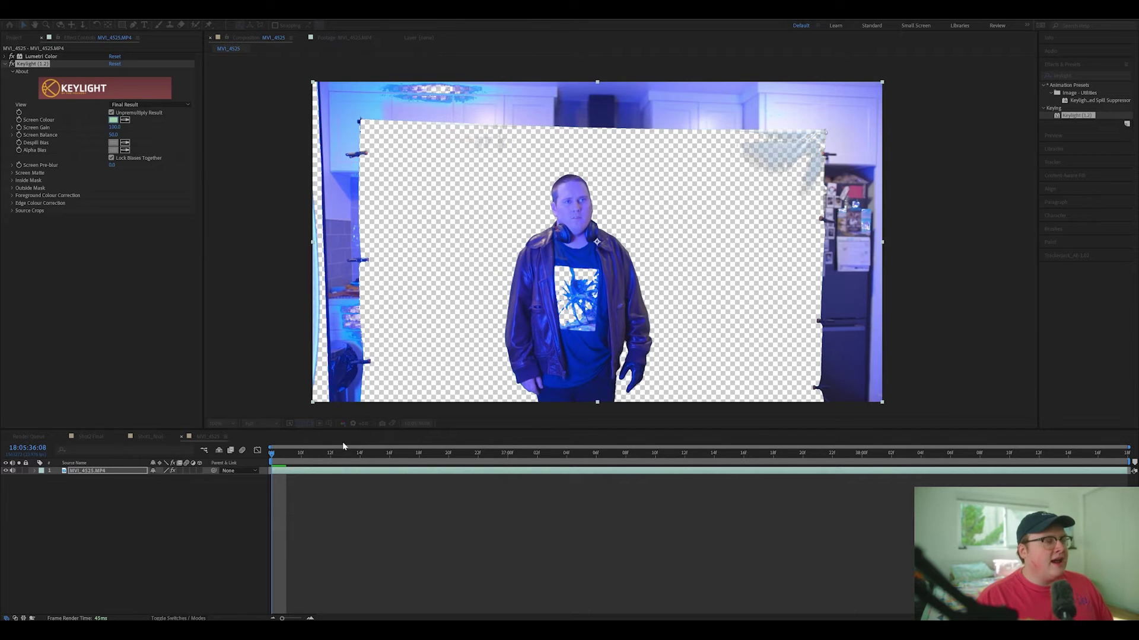
{"action": "left_click", "coordinate": [389, 454]}
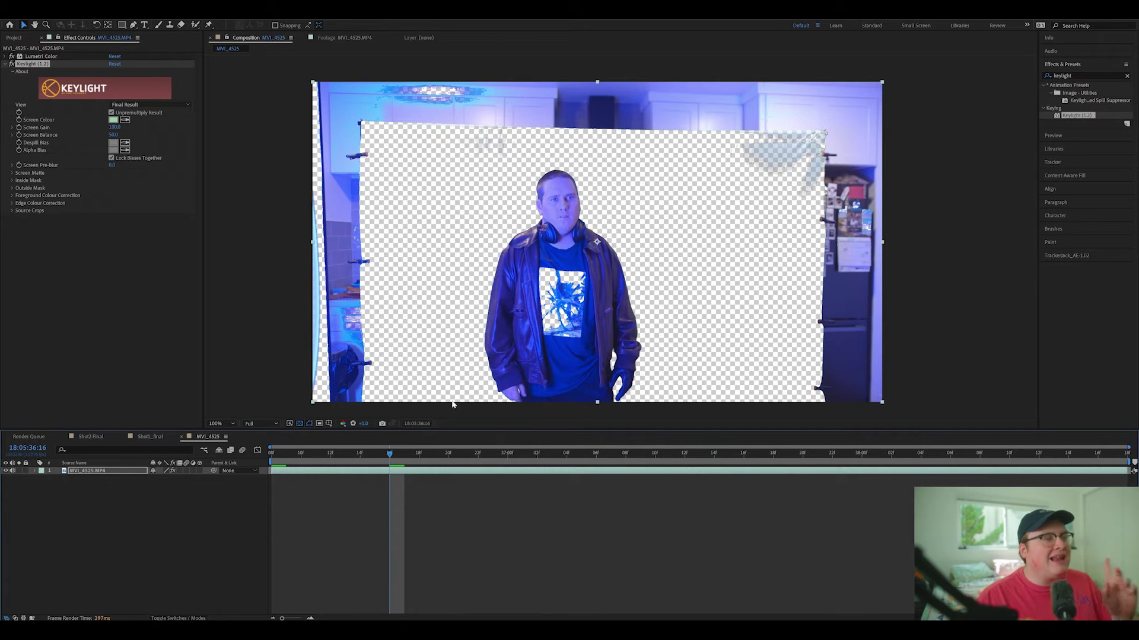
{"action": "key", "text": "Home"}
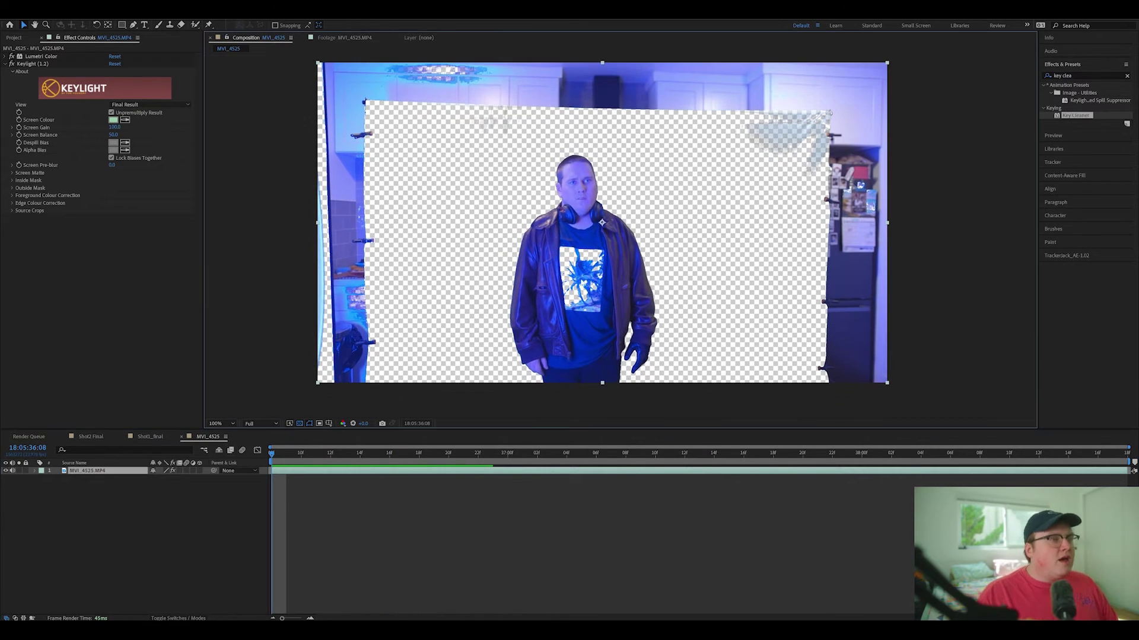
Draw a loose closed RotoBezier mask with the Pen tool around the man, extending below the frame, to exclude the room around the backdrop
{"action": "left_click_drag", "start_coordinate": [746, 127], "coordinate": [744, 132]}
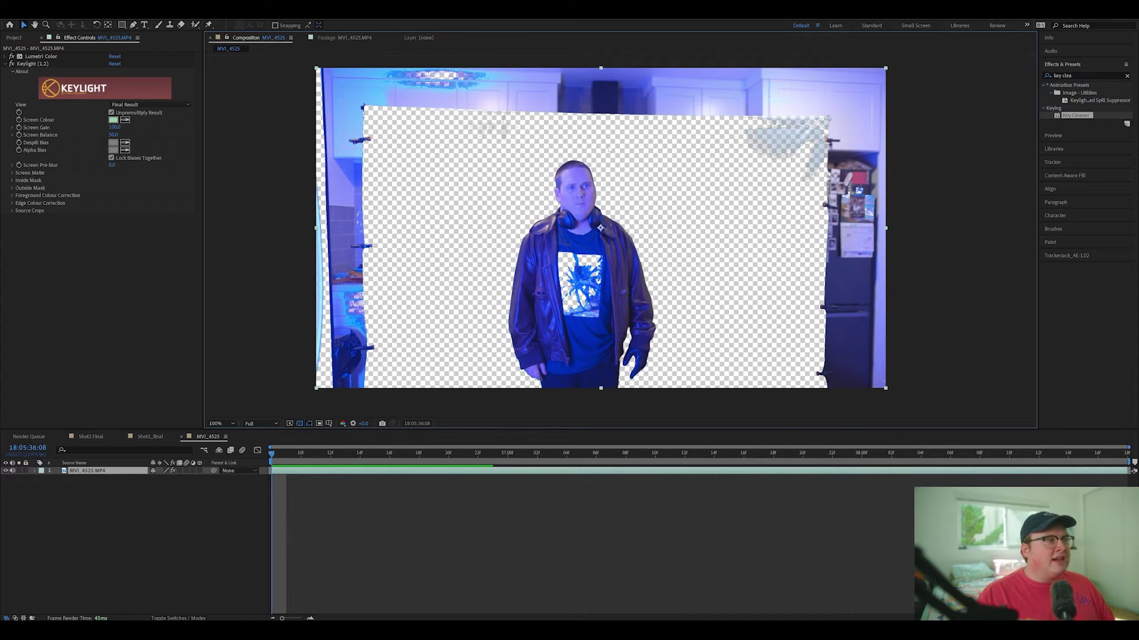
{"action": "left_click", "coordinate": [133, 28]}
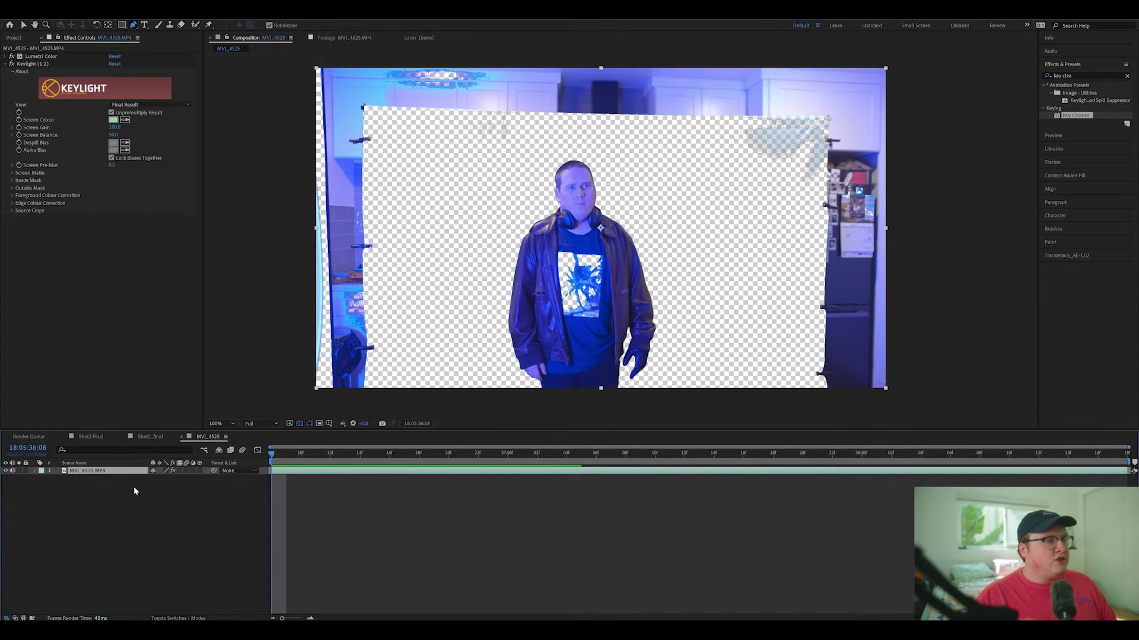
{"action": "left_click", "coordinate": [469, 392]}
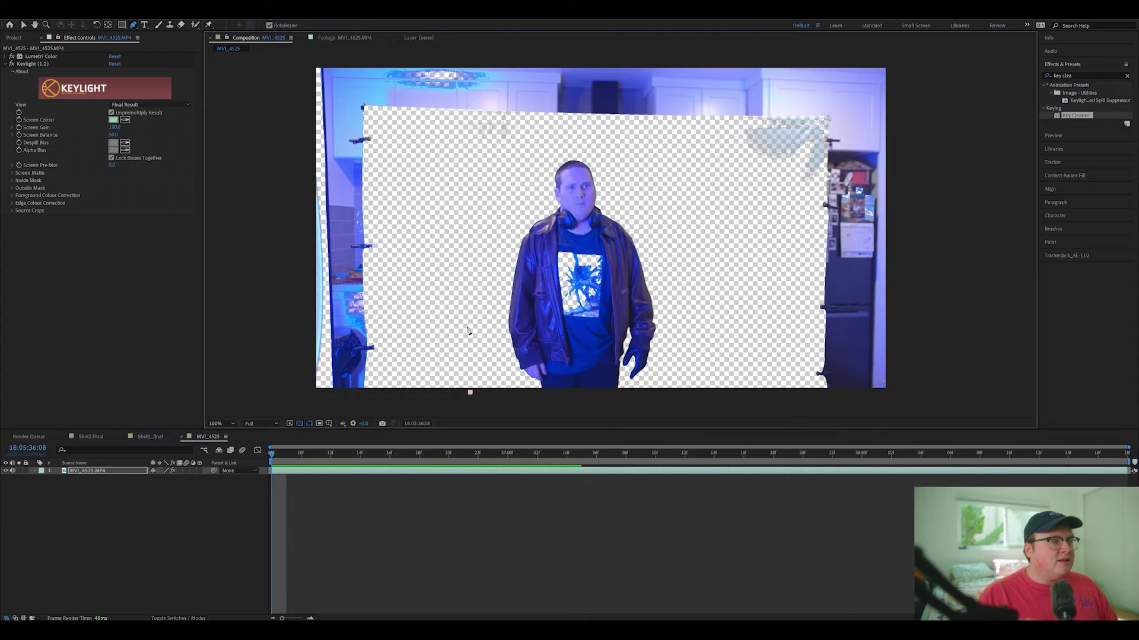
{"action": "left_click", "coordinate": [494, 225]}
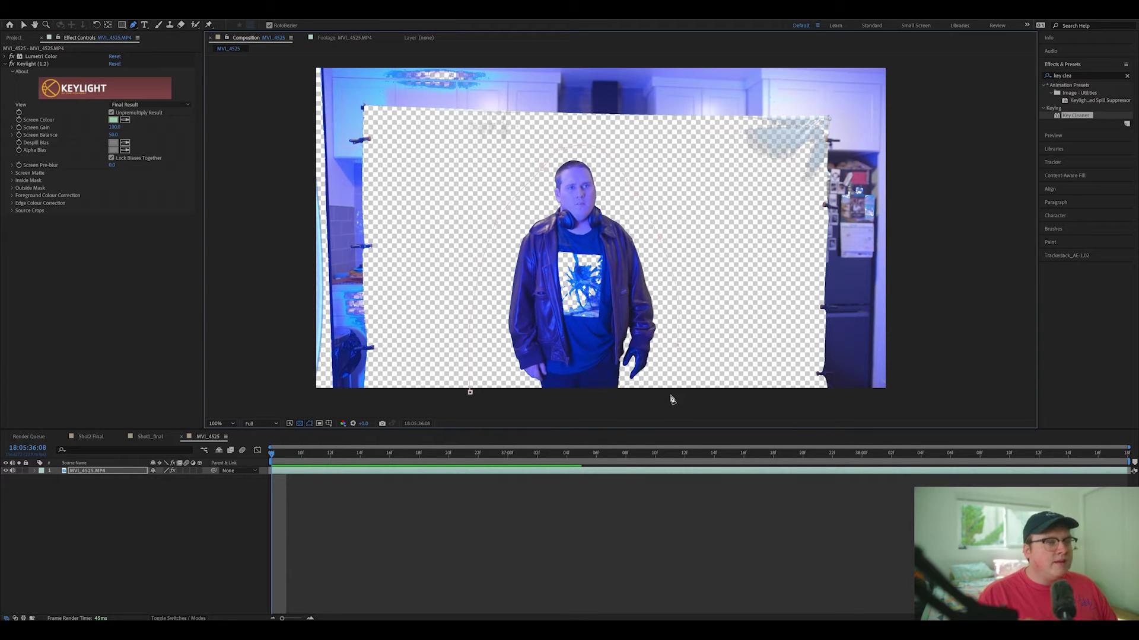
{"action": "left_click", "coordinate": [510, 406]}
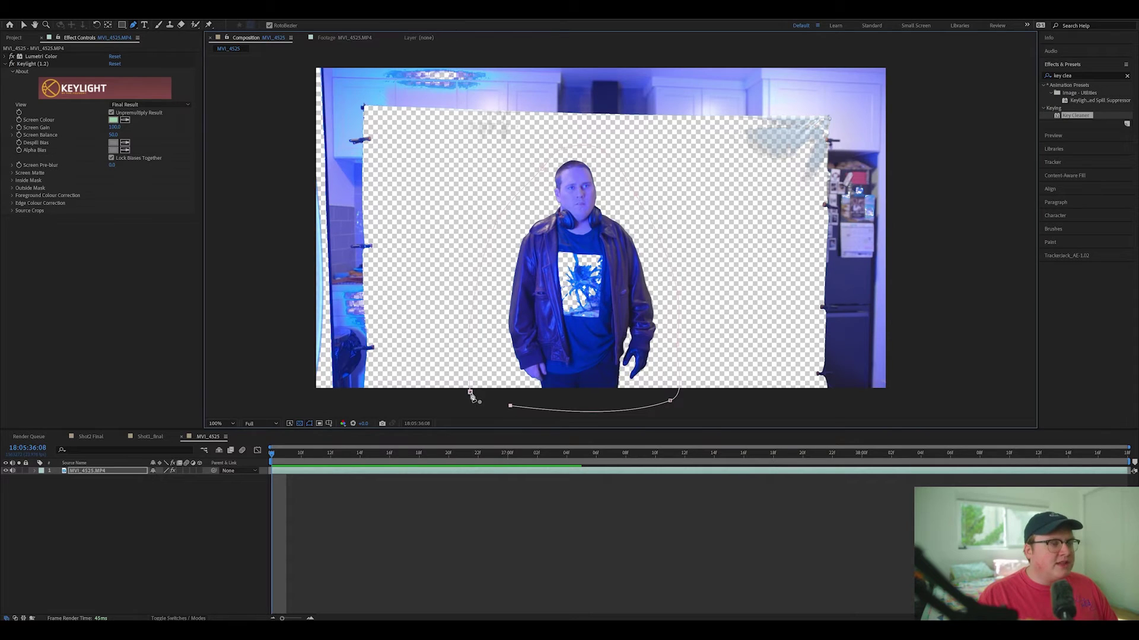
{"action": "left_click", "coordinate": [470, 393]}
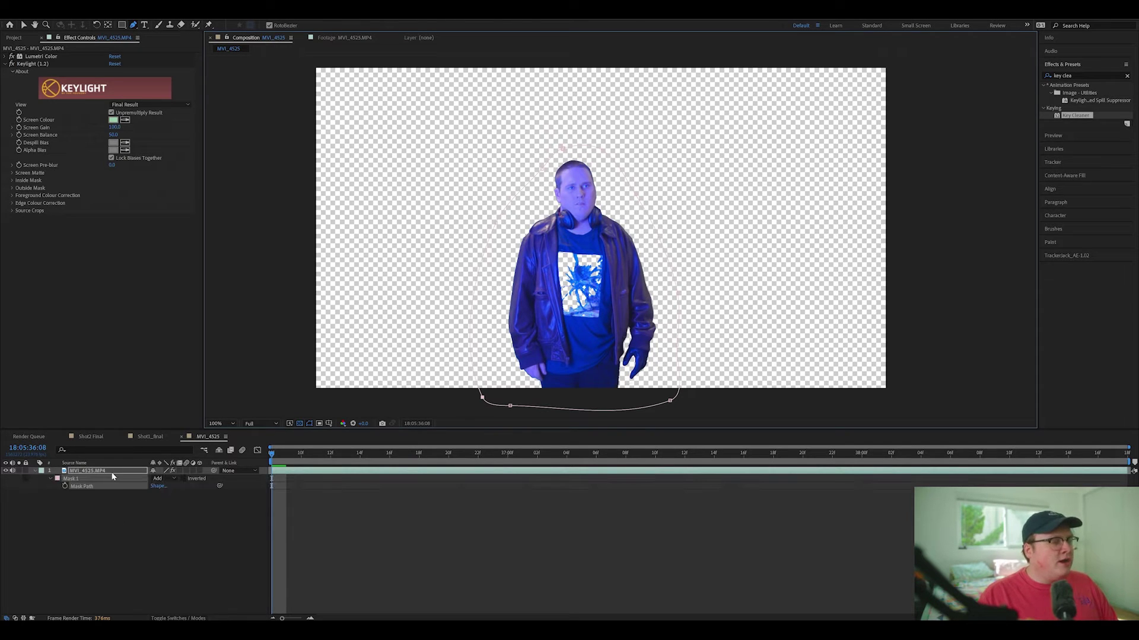
Keyframe the mask's path at the clip's start, and shift the mask with the man at 18:05:36:22
{"action": "key", "text": "m"}
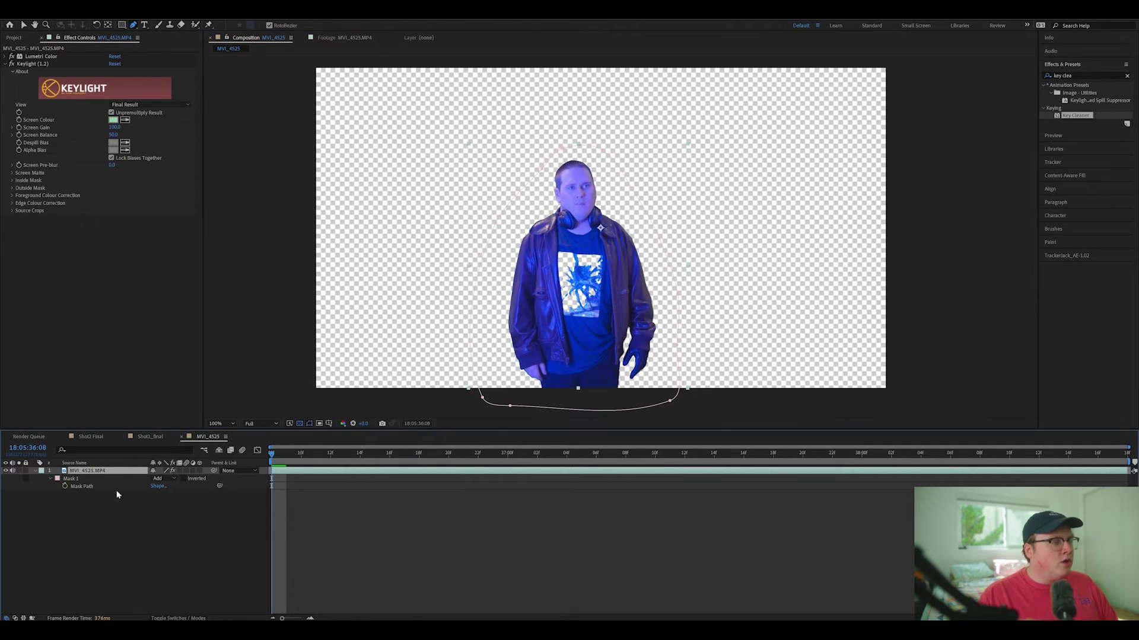
{"action": "left_click", "coordinate": [65, 486]}
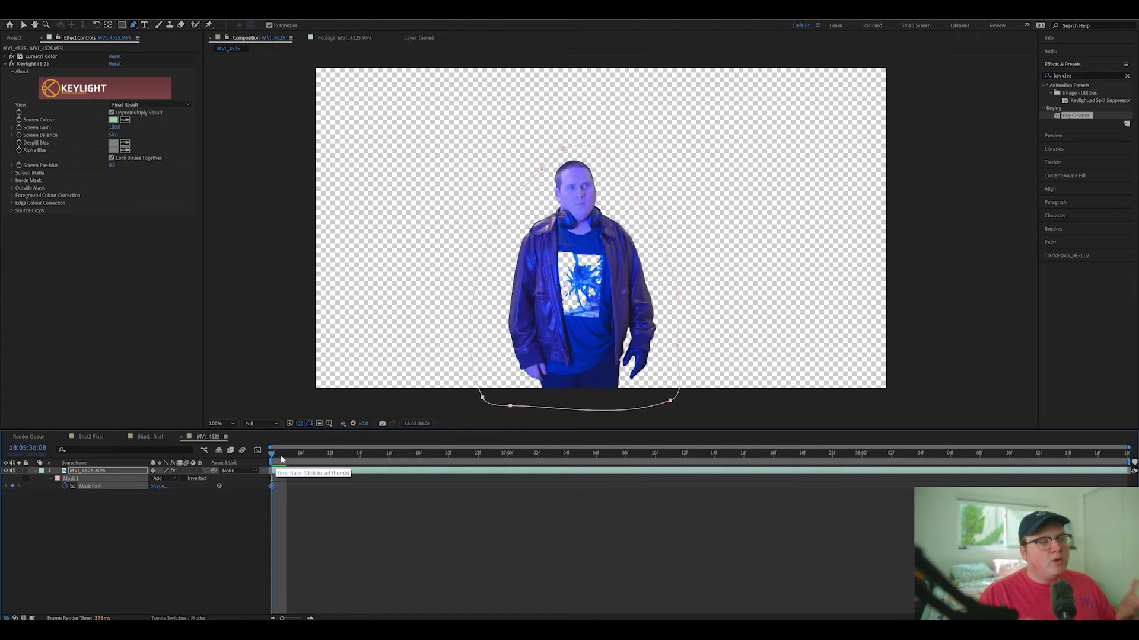
{"action": "left_click_drag", "start_coordinate": [275, 456], "coordinate": [478, 473]}
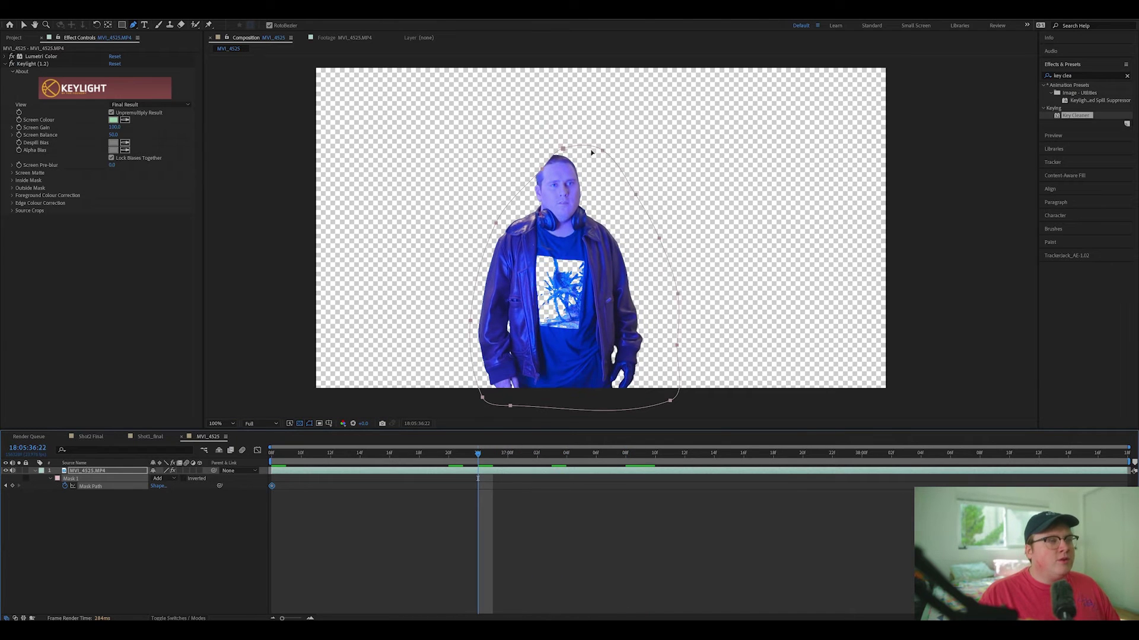
{"action": "left_click_drag", "start_coordinate": [603, 150], "coordinate": [583, 154]}
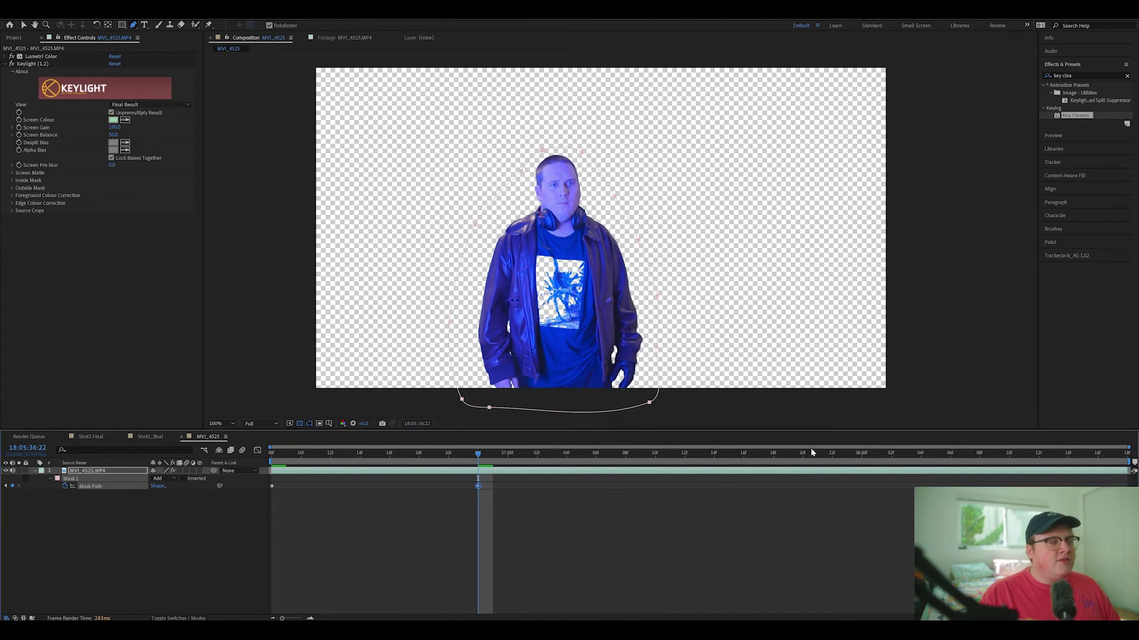
At 18:05:38:17, move the mask over the man and widen it on both sides so his head and arms fit inside
{"action": "left_click_drag", "start_coordinate": [801, 446], "coordinate": [1113, 452]}
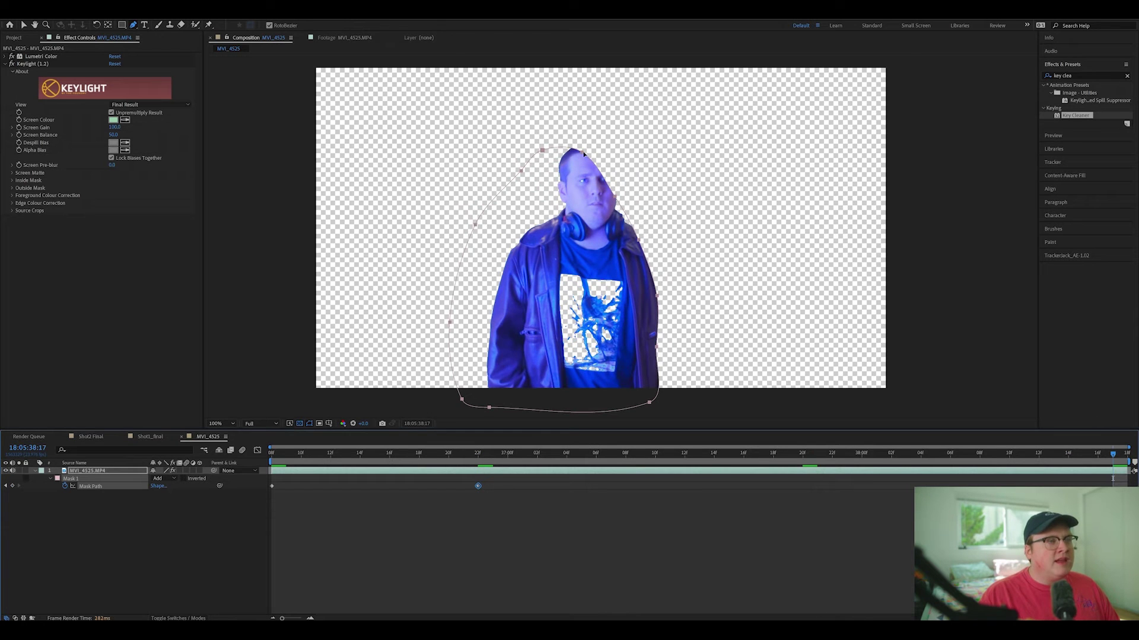
{"action": "left_click_drag", "start_coordinate": [582, 152], "coordinate": [611, 145]}
{"action": "key", "text": "ctrl+t"}
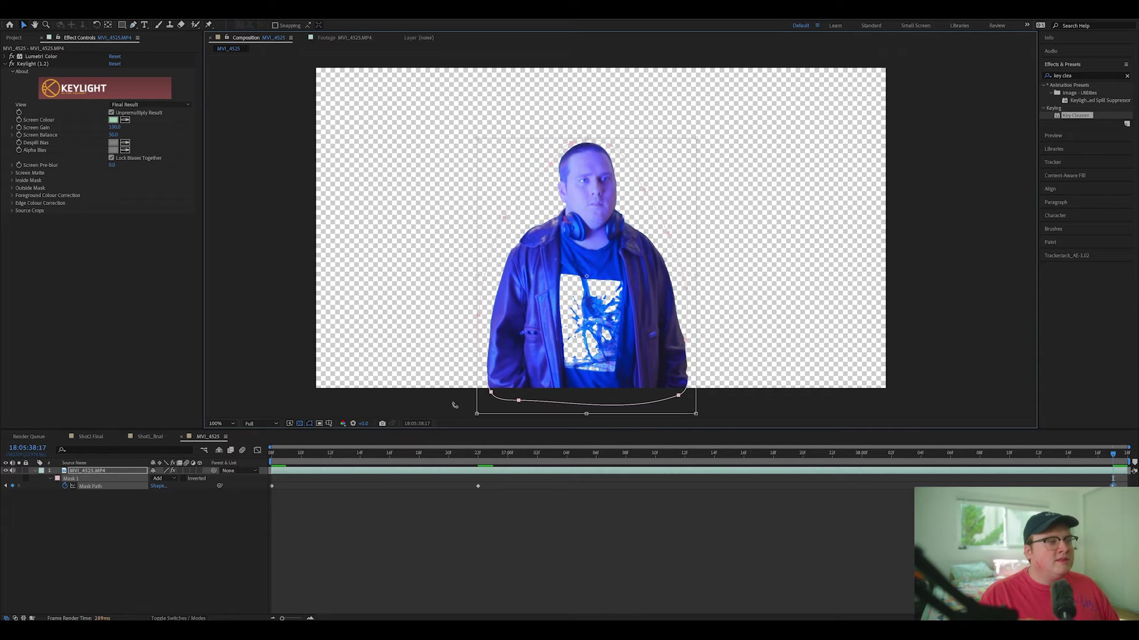
{"action": "left_click_drag", "start_coordinate": [477, 414], "coordinate": [457, 417]}
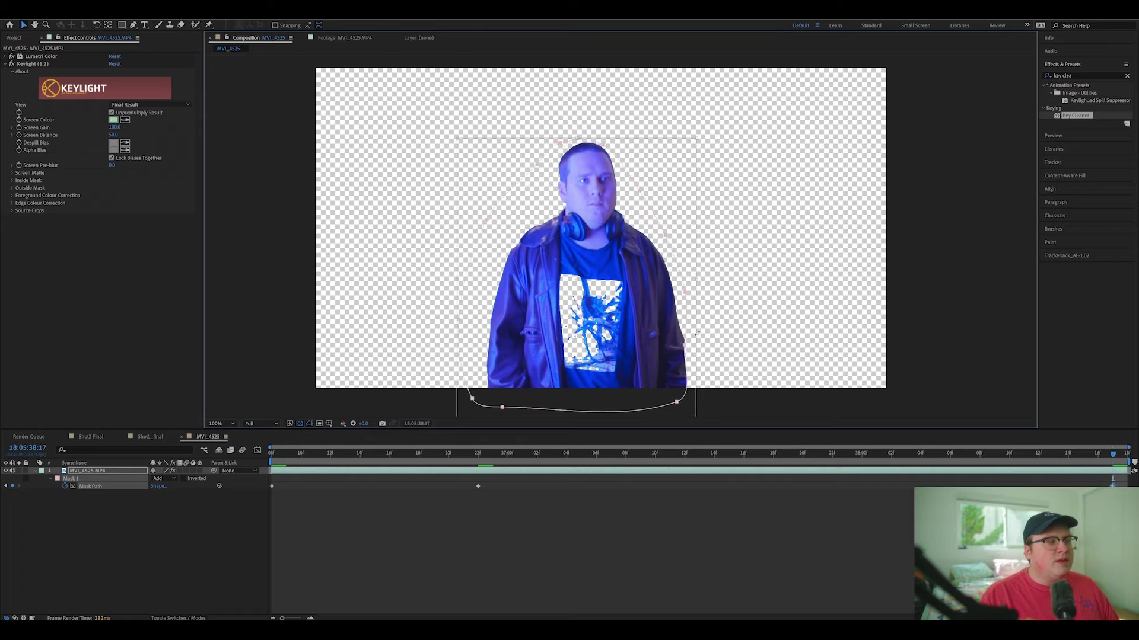
{"action": "left_click_drag", "start_coordinate": [696, 280], "coordinate": [704, 280]}
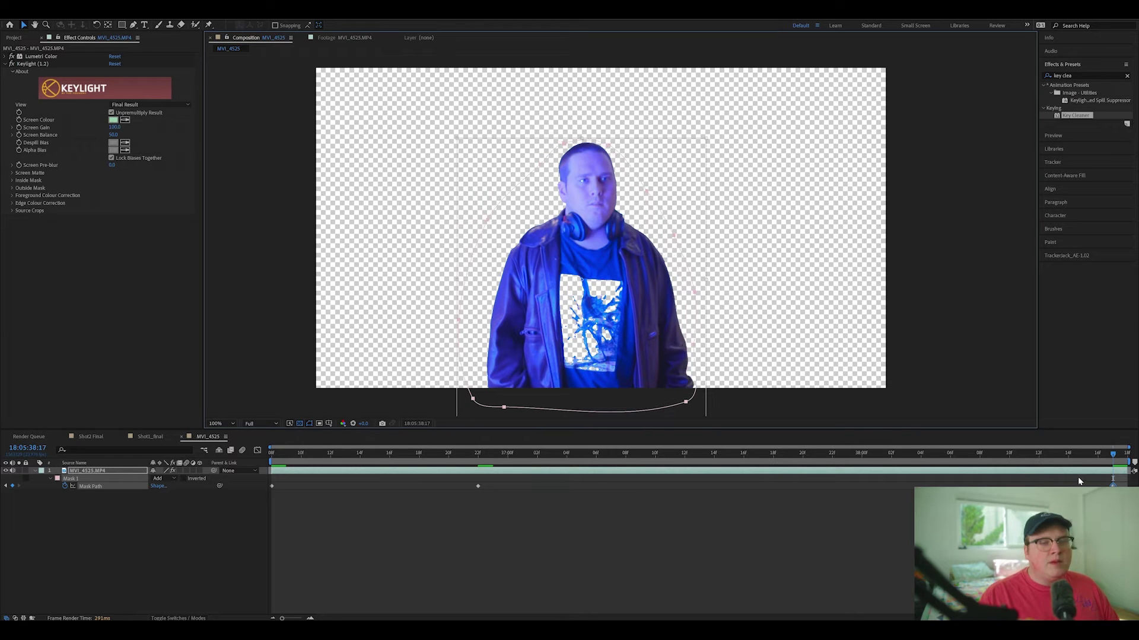
Realign the mask with the man at 18:05:37:17 and 18:05:37:07, and return to the clip's start with nothing selected
{"action": "left_click_drag", "start_coordinate": [1065, 457], "coordinate": [759, 460]}
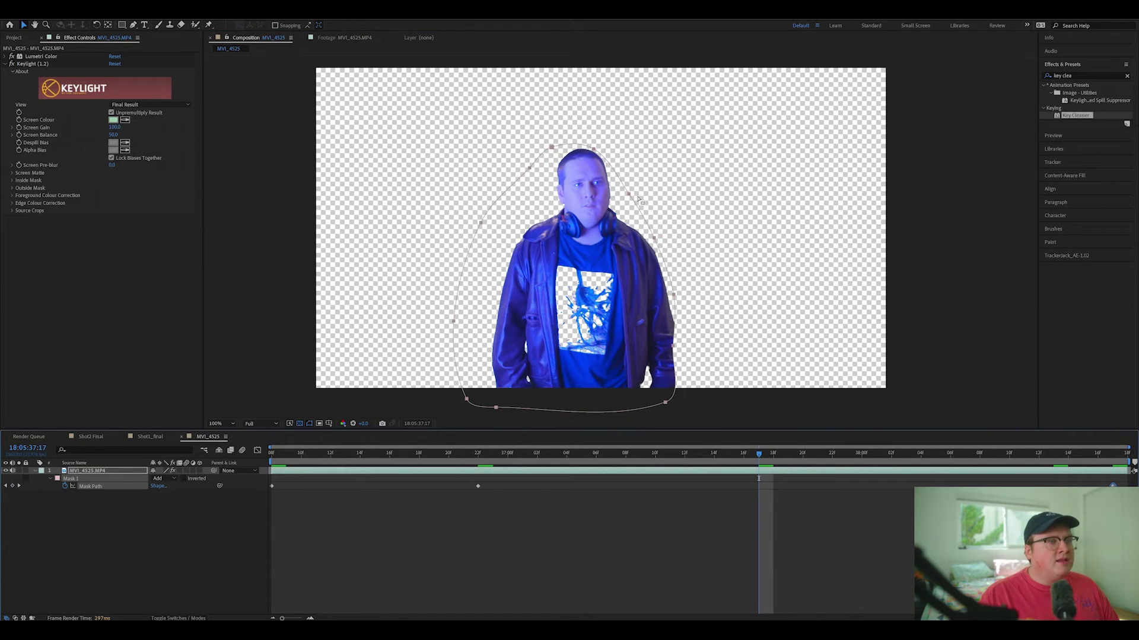
{"action": "key", "text": "shift+Page_Up"}
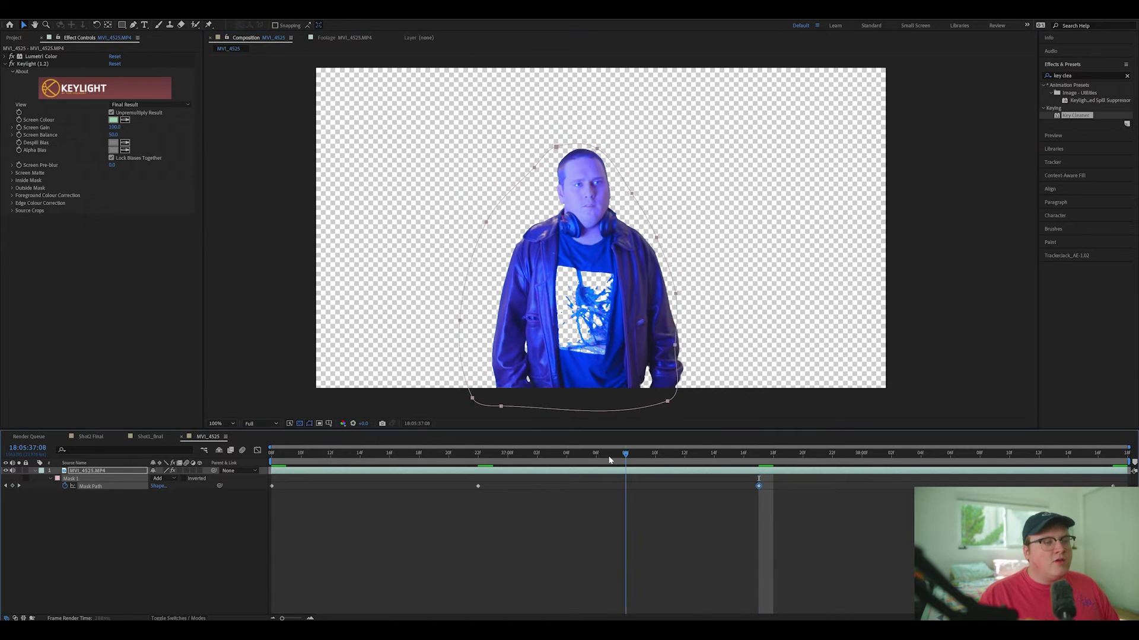
{"action": "left_click_drag", "start_coordinate": [626, 194], "coordinate": [618, 195]}
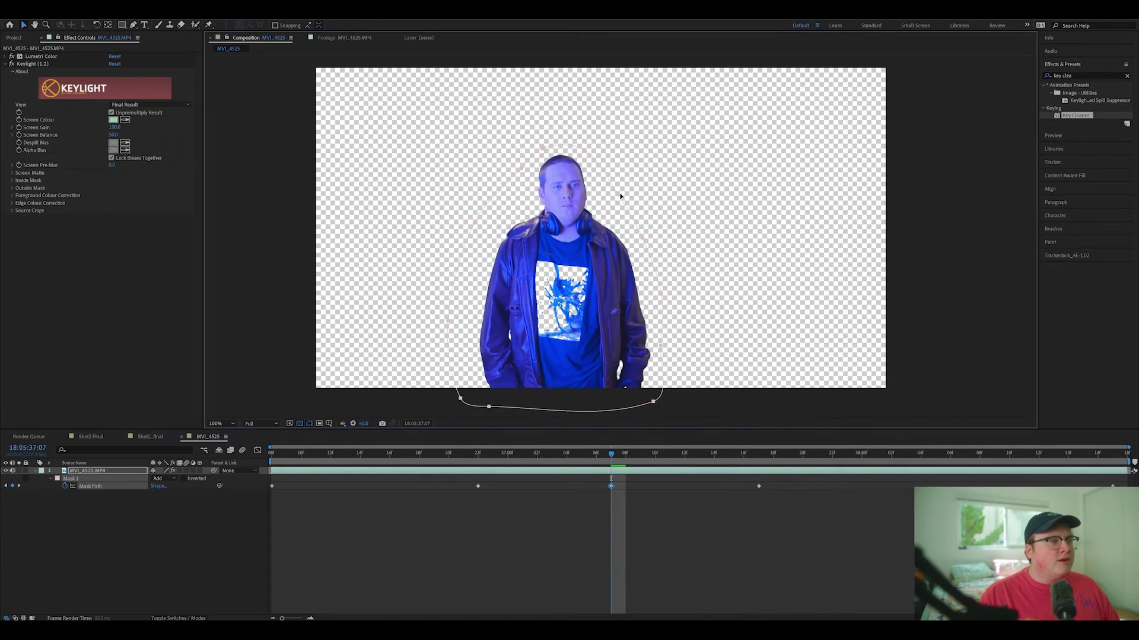
{"action": "key", "text": "Home"}
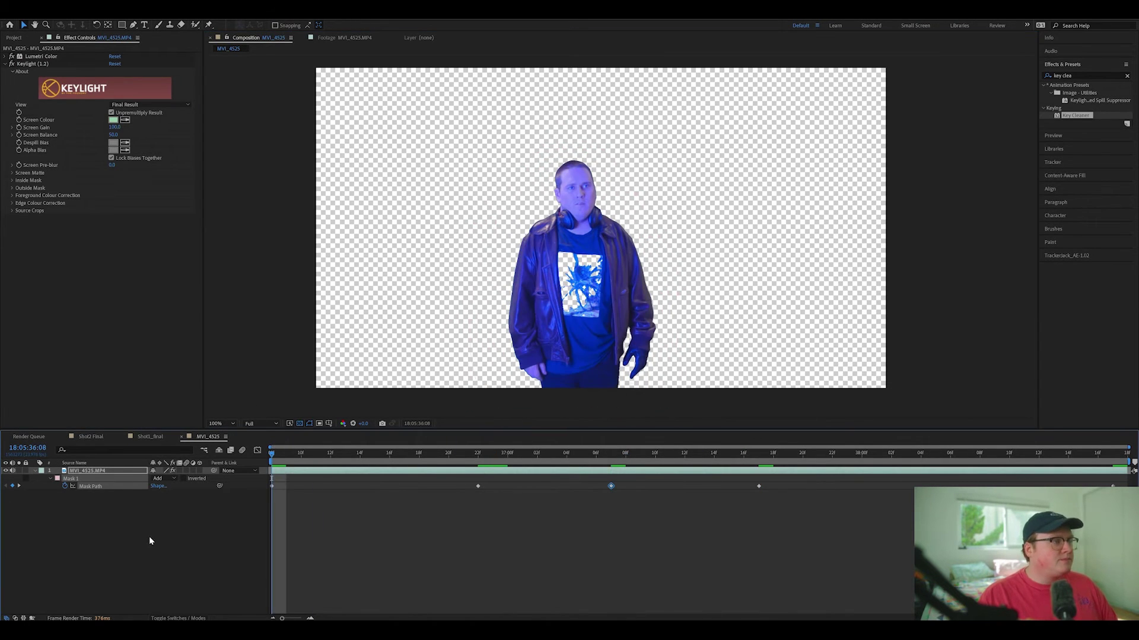
{"action": "left_click", "coordinate": [148, 536]}
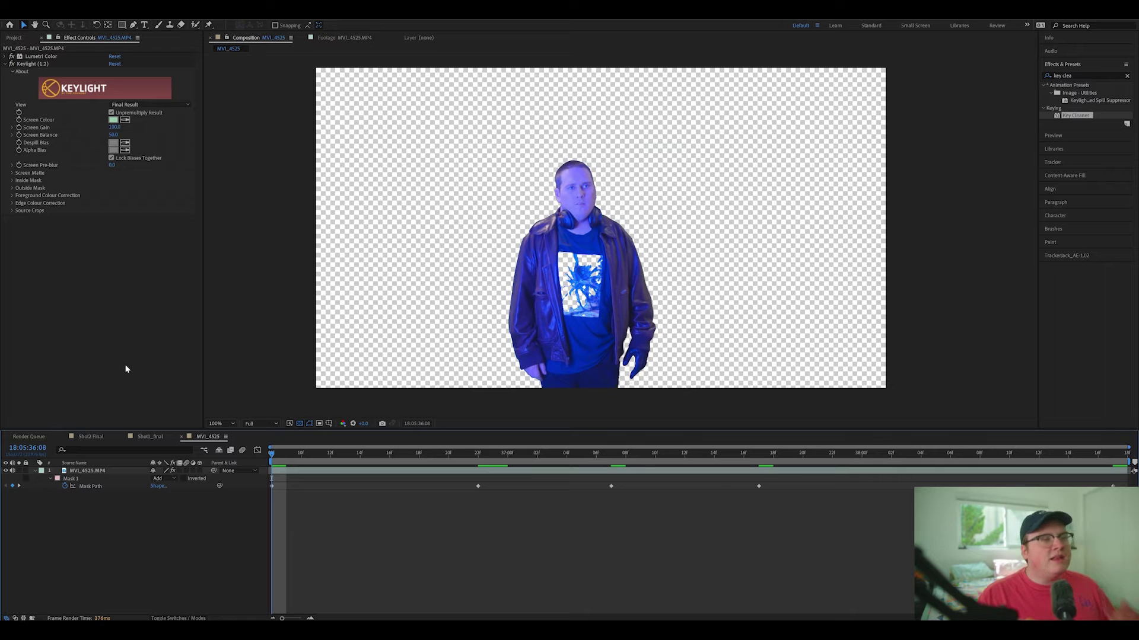
Apply the Key Cleaner effect to the MVI_4525.MP4 layer and inspect the man's edges
{"action": "left_click", "coordinate": [136, 471]}
{"action": "key", "text": "ctrl+space"}
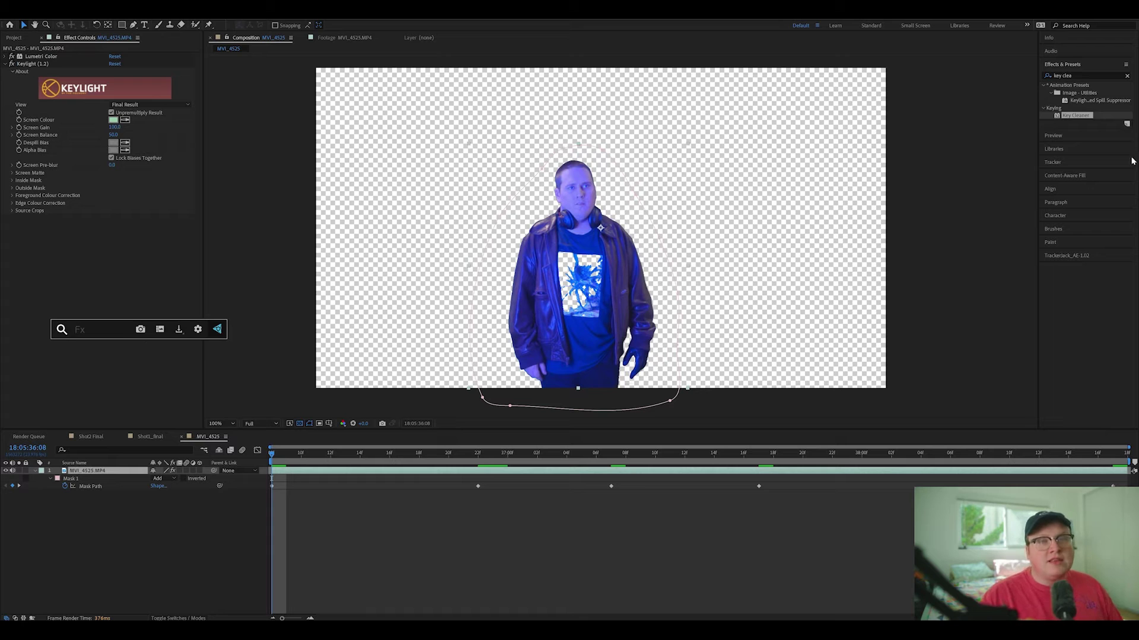
{"action": "left_click", "coordinate": [1078, 111]}
{"action": "left_click_drag", "start_coordinate": [1079, 115], "coordinate": [580, 271]}
{"action": "scroll", "coordinate": [580, 271], "scroll_direction": "up", "scroll_amount": 1}
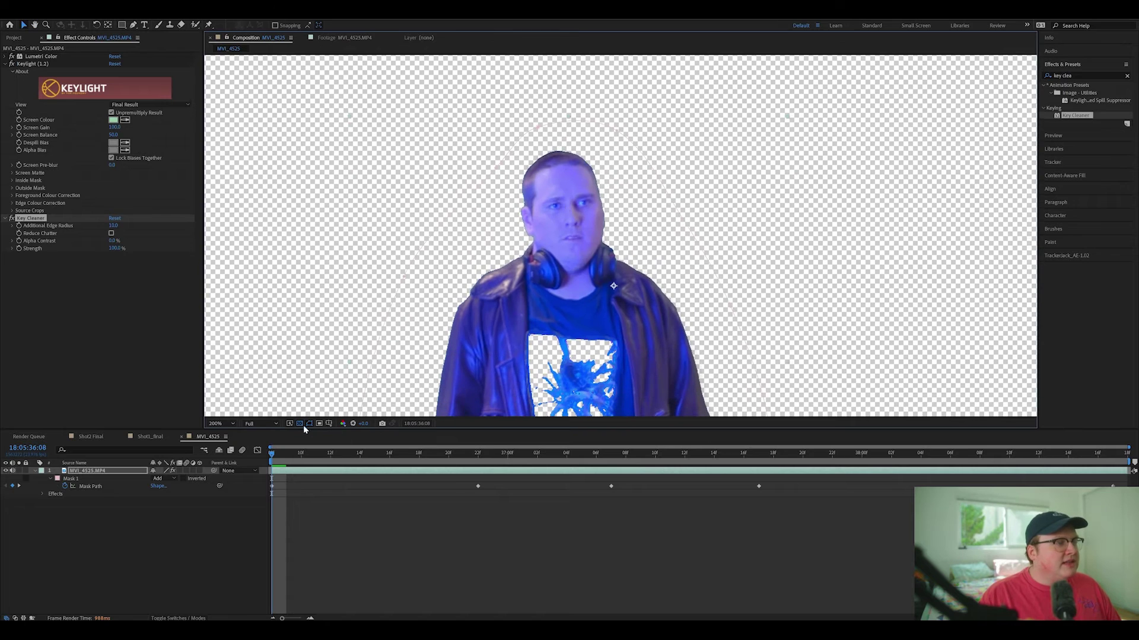
Turn off the transparency grid to view the key over black, and slightly raise Key Cleaner's Additional Edge Radius
{"action": "left_click", "coordinate": [299, 423]}
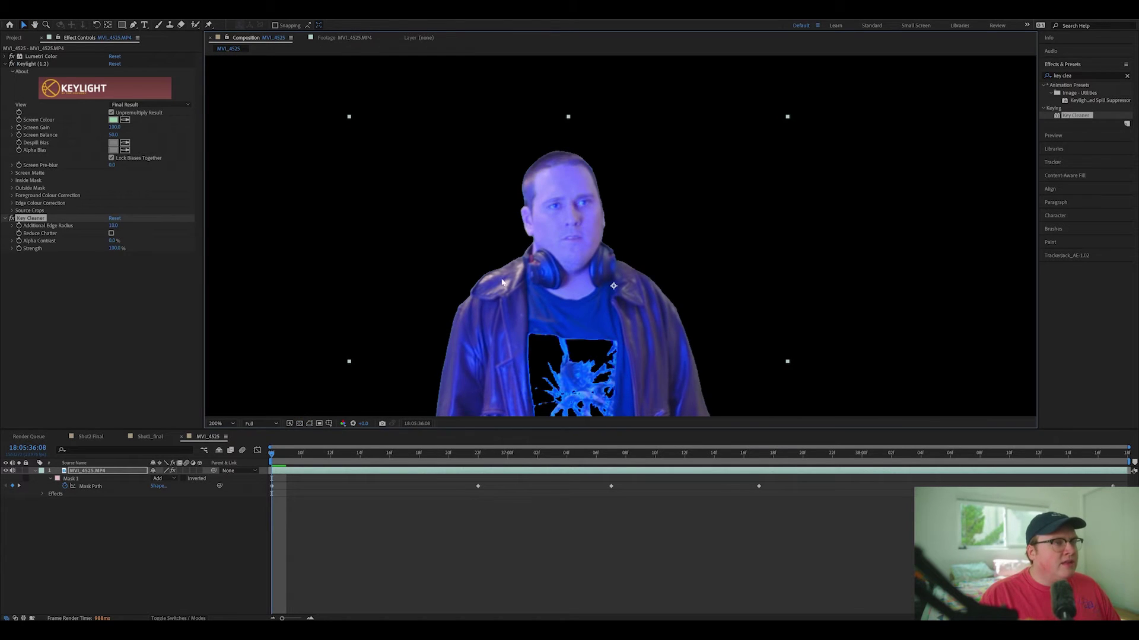
{"action": "scroll", "coordinate": [572, 254], "scroll_direction": "down", "scroll_amount": 1}
{"action": "left_click_drag", "start_coordinate": [569, 223], "coordinate": [564, 171]}
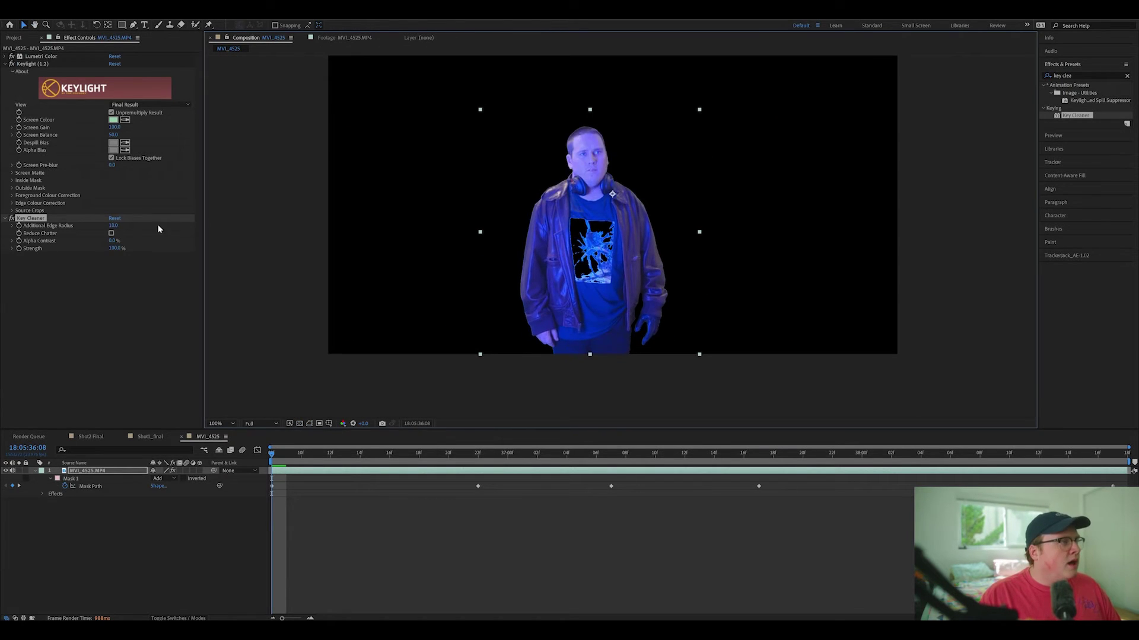
{"action": "left_click_drag", "start_coordinate": [118, 226], "coordinate": [139, 238]}
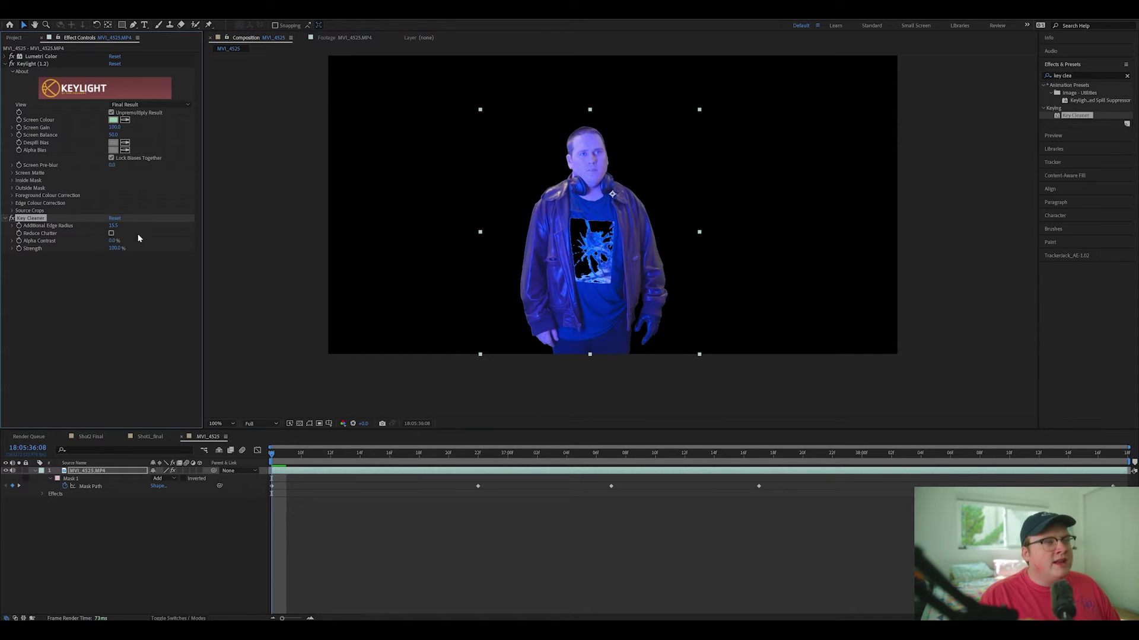
{"action": "left_click", "coordinate": [119, 322]}
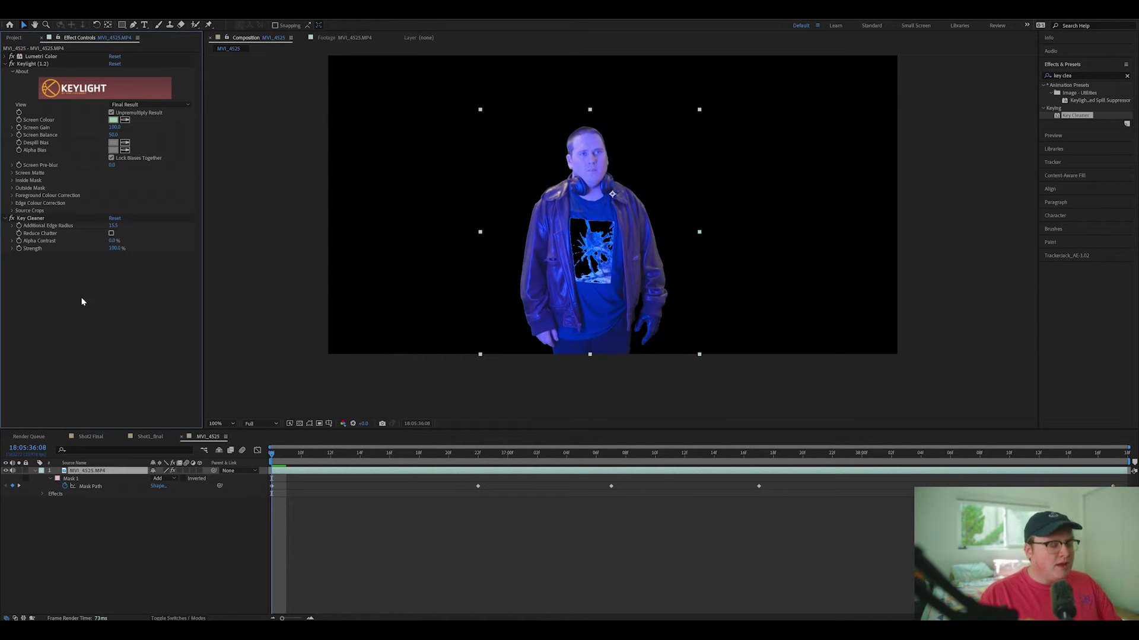
{"action": "left_click_drag", "start_coordinate": [630, 231], "coordinate": [625, 259]}
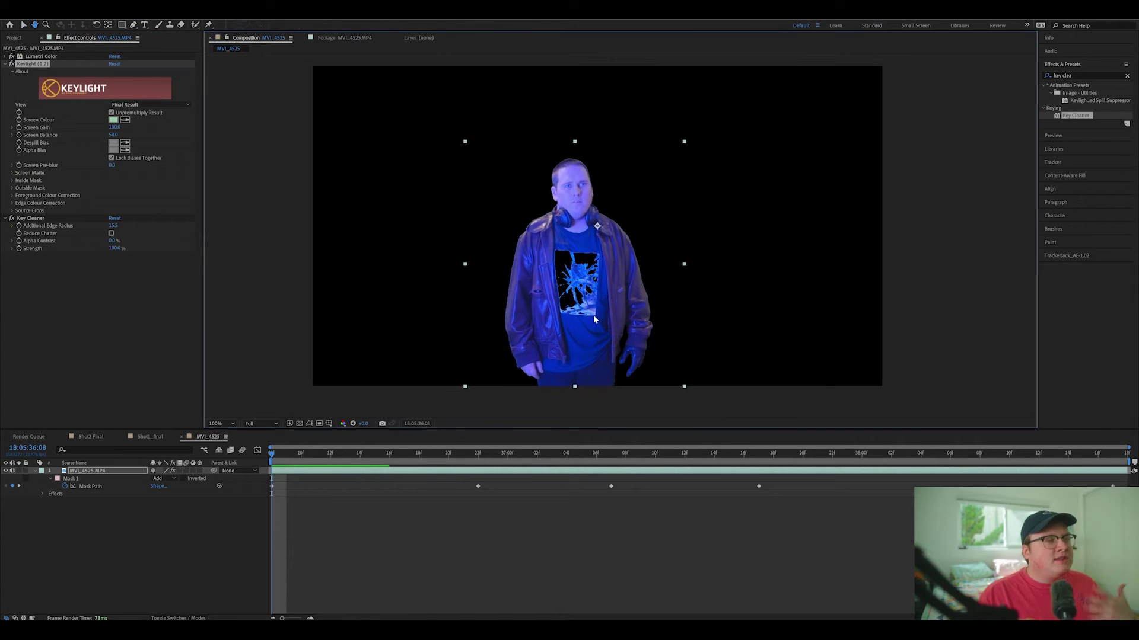
{"action": "left_click_drag", "start_coordinate": [602, 310], "coordinate": [593, 314]}
{"action": "left_click", "coordinate": [158, 515]}
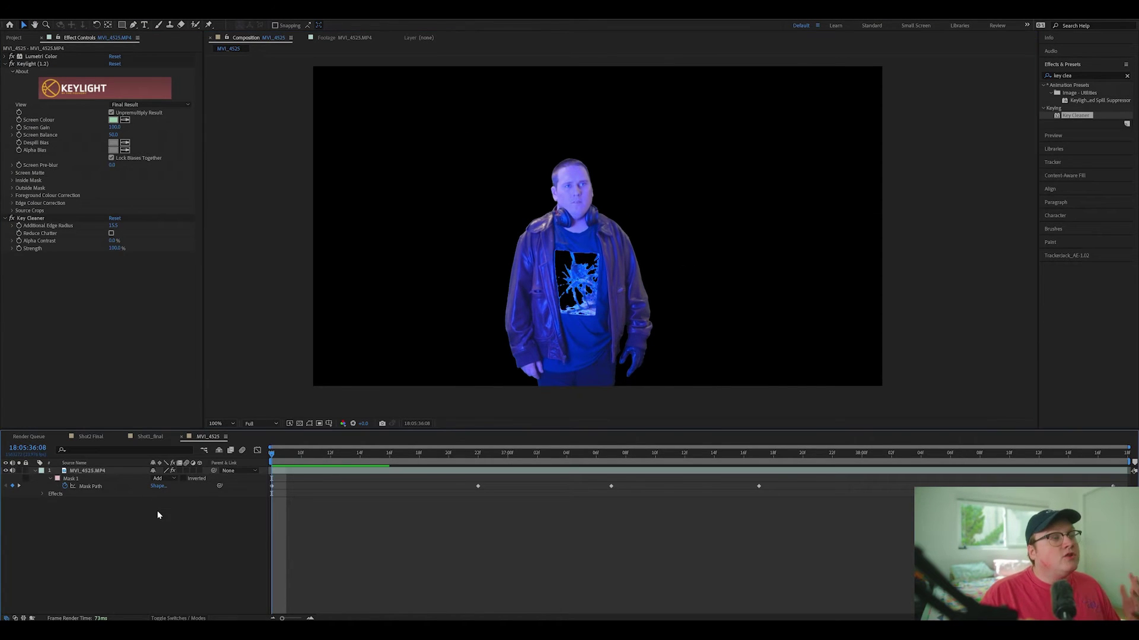
{"action": "left_click", "coordinate": [134, 25]}
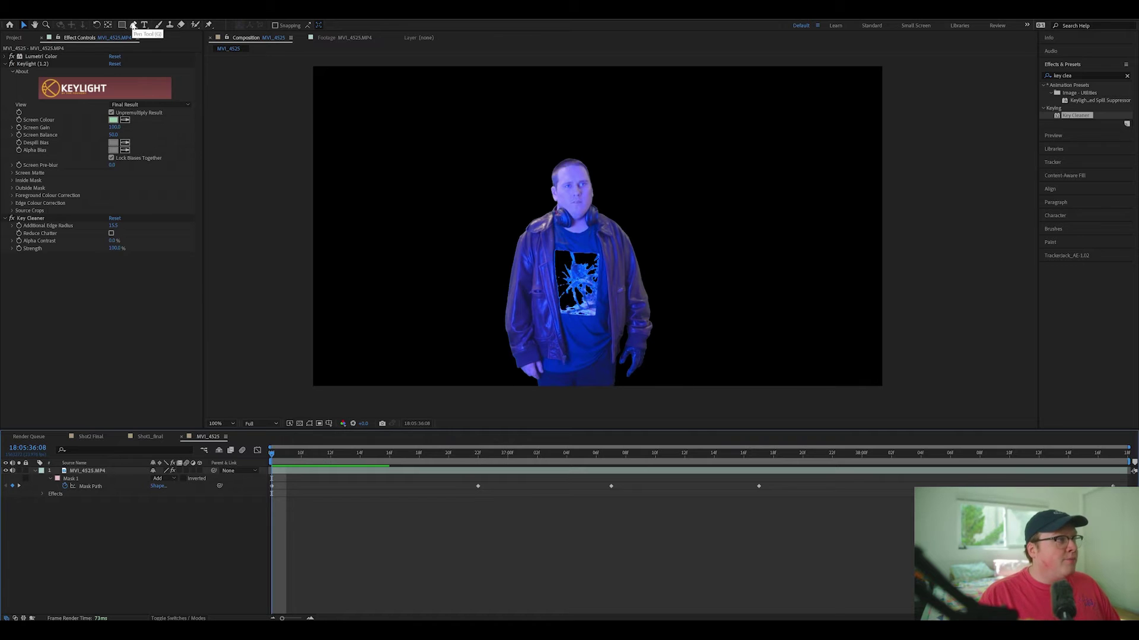
{"action": "scroll", "coordinate": [590, 290], "scroll_direction": "up", "scroll_amount": 2}
{"action": "left_click", "coordinate": [521, 179]}
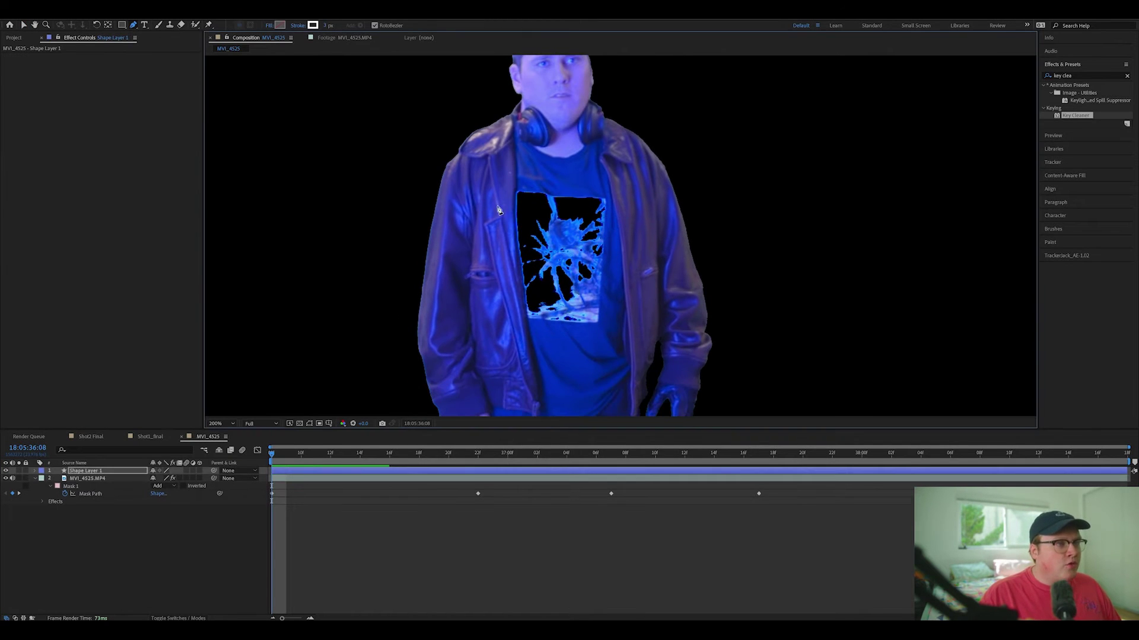
{"action": "left_click", "coordinate": [110, 472]}
{"action": "key", "text": "Delete"}
Draw a second closed, rounded mask on the MVI_4525.MP4 layer around the graphic on the man's T-shirt
{"action": "left_click", "coordinate": [109, 473]}
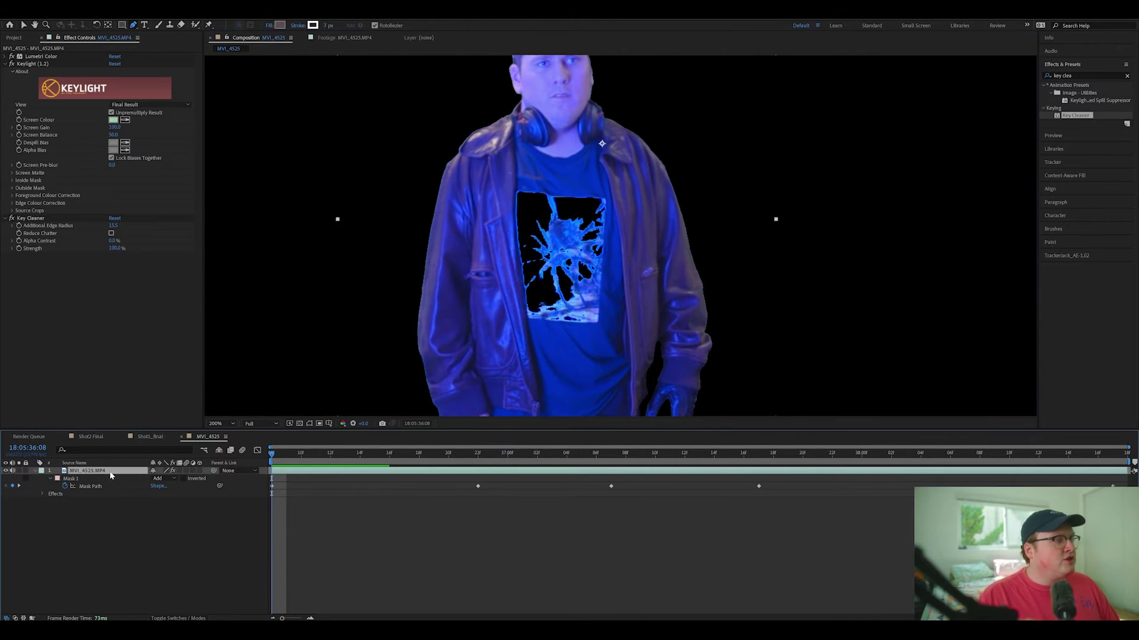
{"action": "left_click", "coordinate": [508, 185]}
{"action": "left_click", "coordinate": [493, 241]}
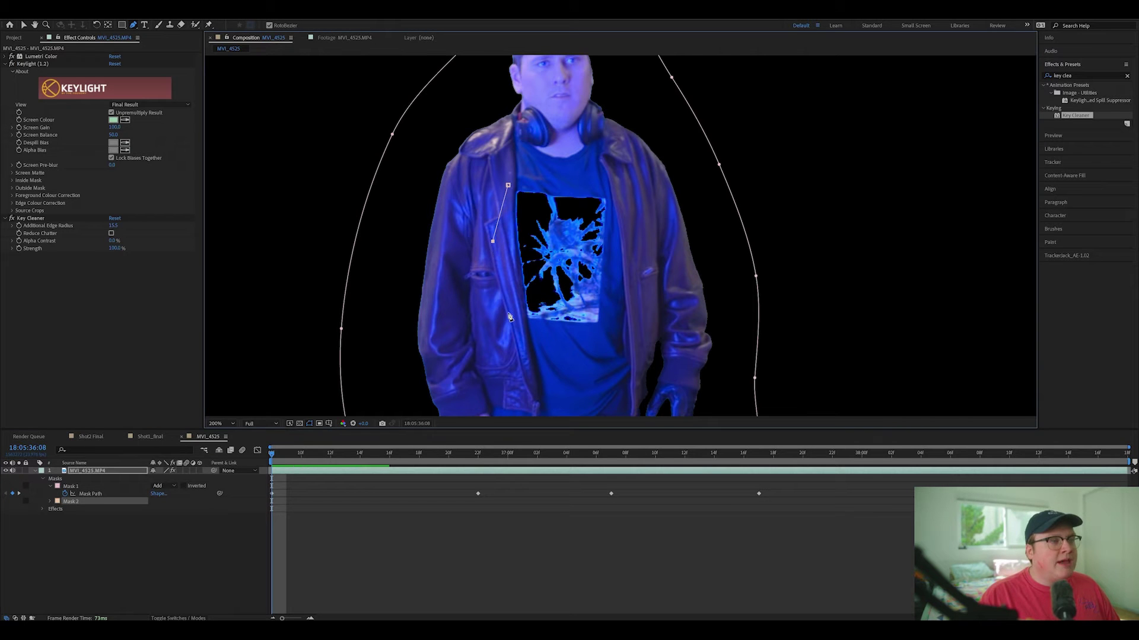
{"action": "left_click", "coordinate": [505, 321]}
{"action": "left_click", "coordinate": [530, 338]}
{"action": "left_click", "coordinate": [610, 336]}
{"action": "left_click", "coordinate": [639, 301]}
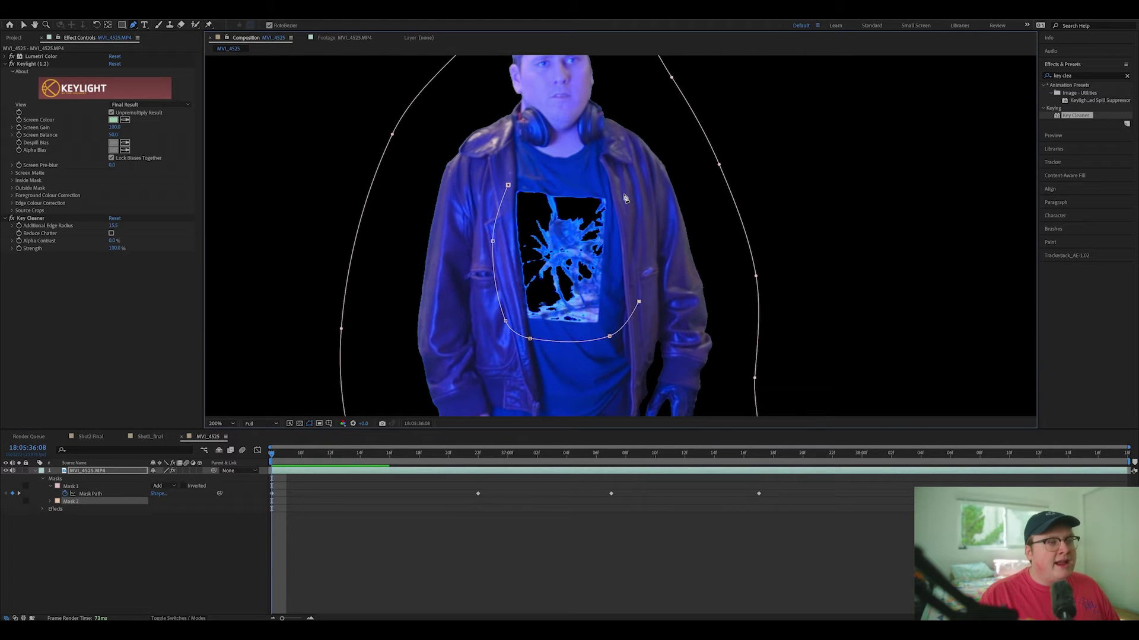
{"action": "left_click", "coordinate": [623, 194]}
{"action": "left_click", "coordinate": [584, 182]}
{"action": "left_click", "coordinate": [508, 185]}
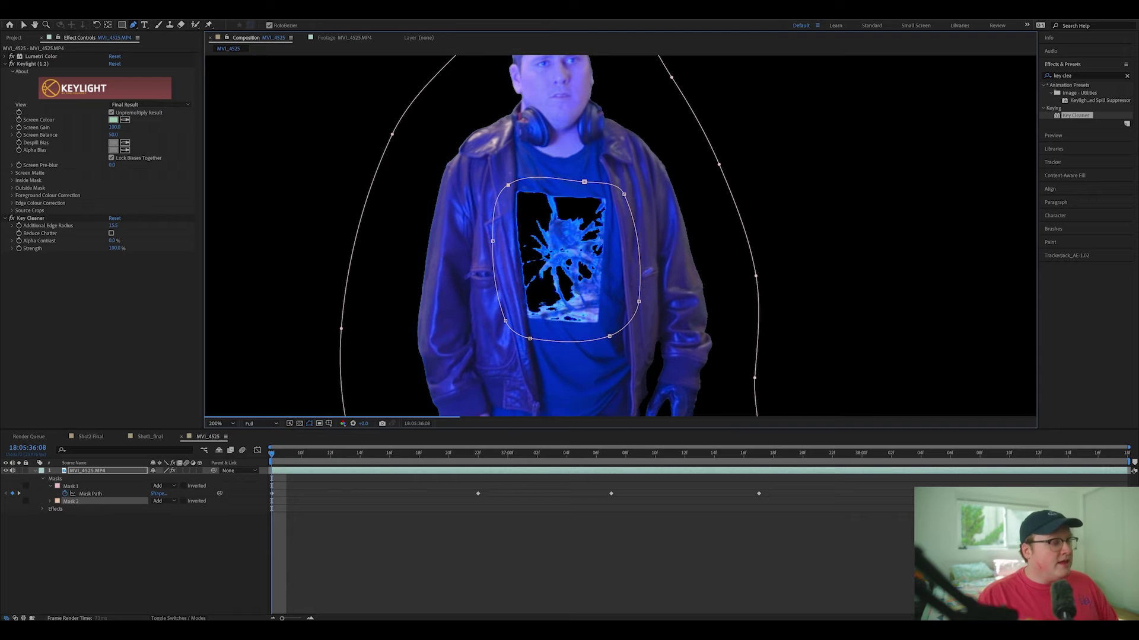
Start keyframing the path of Mask 2 on the MVI_4525.MP4 layer at 18:05:36:08
{"action": "key", "text": "u"}
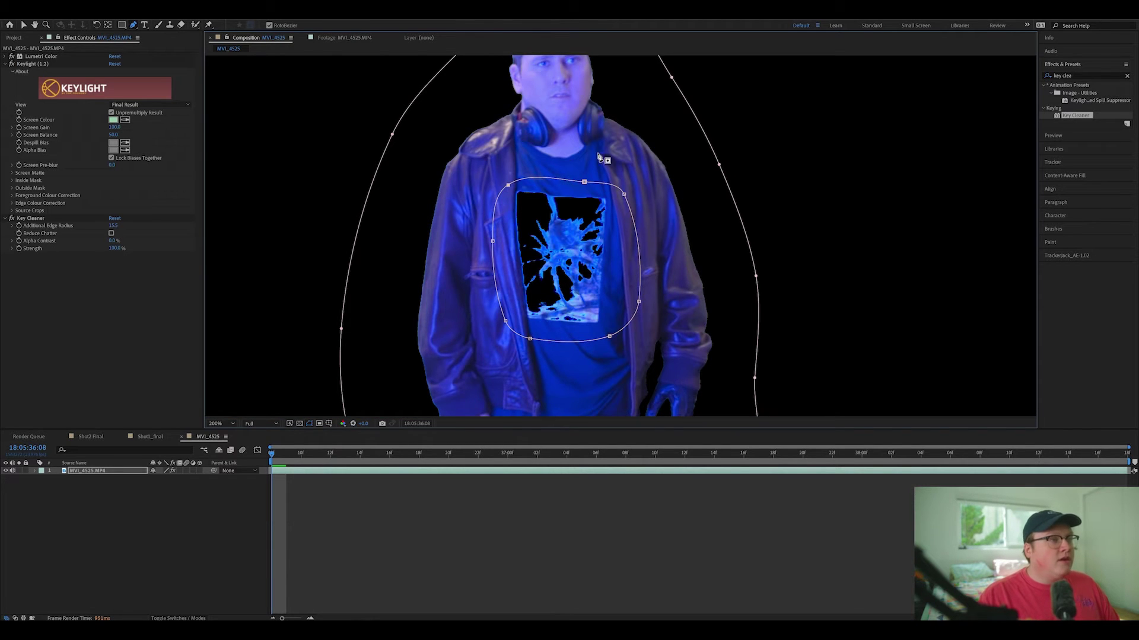
{"action": "scroll", "coordinate": [597, 155], "scroll_direction": "down", "scroll_amount": 1}
{"action": "scroll", "coordinate": [605, 265], "scroll_direction": "up", "scroll_amount": 1}
{"action": "key", "text": "m"}
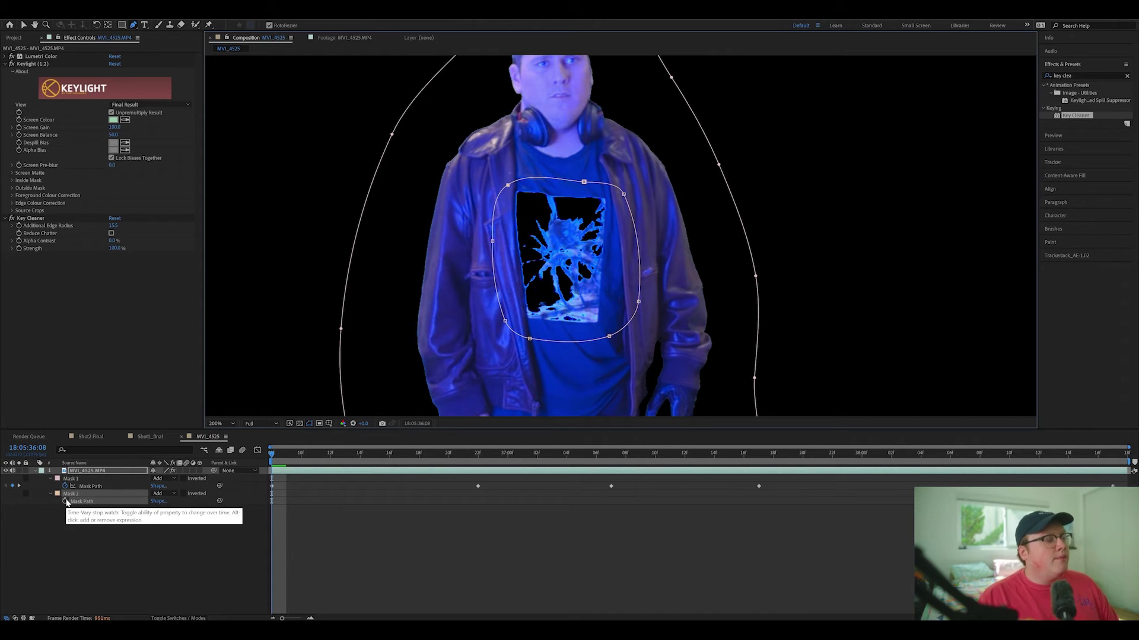
{"action": "left_click", "coordinate": [65, 502]}
Realign Mask 2 with the T-shirt graphic at 18:05:38:17 and 18:05:37:11
{"action": "left_click_drag", "start_coordinate": [309, 459], "coordinate": [1115, 457]}
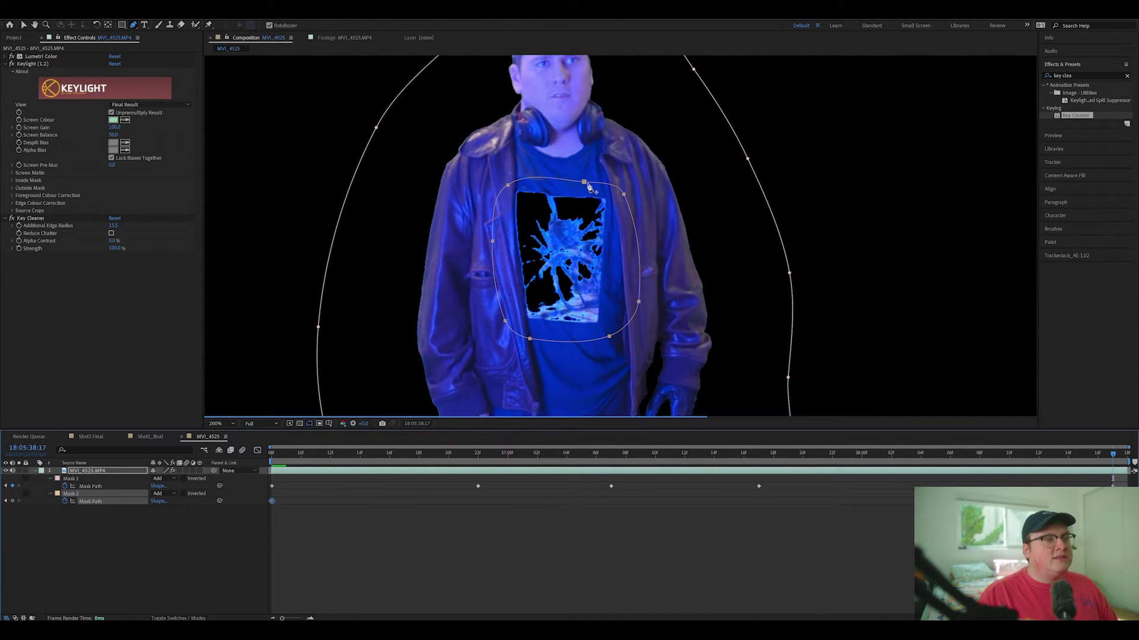
{"action": "scroll", "coordinate": [612, 295], "scroll_direction": "down", "scroll_amount": 1}
{"action": "left_click_drag", "start_coordinate": [613, 295], "coordinate": [581, 282]}
{"action": "key", "text": "ctrl+t"}
{"action": "left_click_drag", "start_coordinate": [589, 220], "coordinate": [640, 236]}
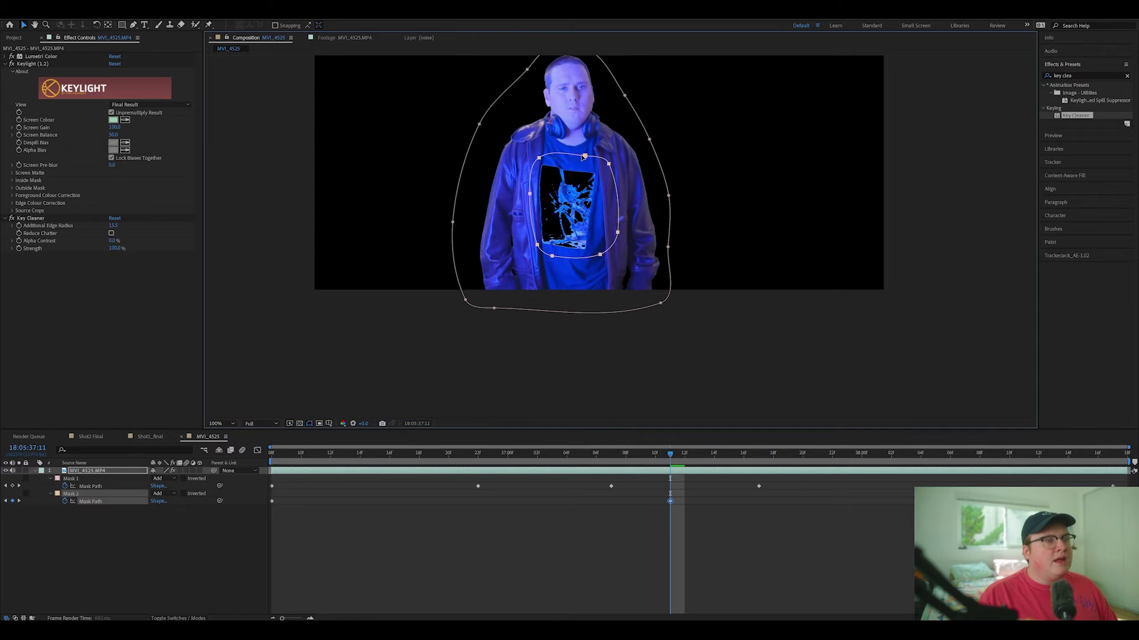
{"action": "left_click_drag", "start_coordinate": [585, 157], "coordinate": [579, 158]}
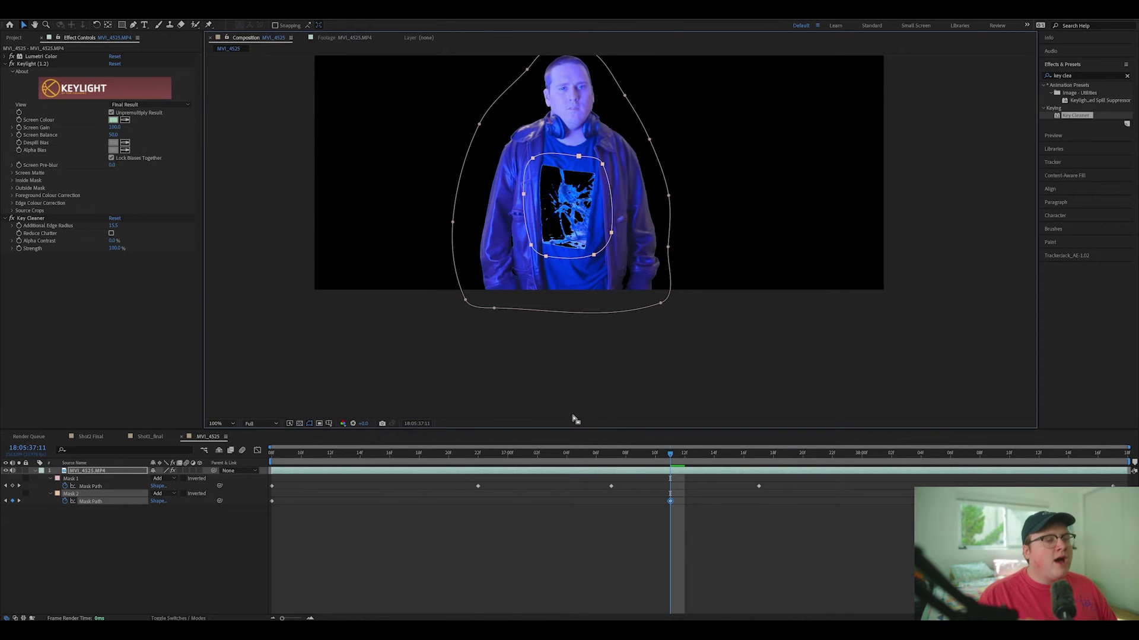
Realign Mask 2 with the T-shirt graphic at 18:05:37:00, 18:05:36:15 and 18:05:38:00
{"action": "left_click", "coordinate": [508, 453]}
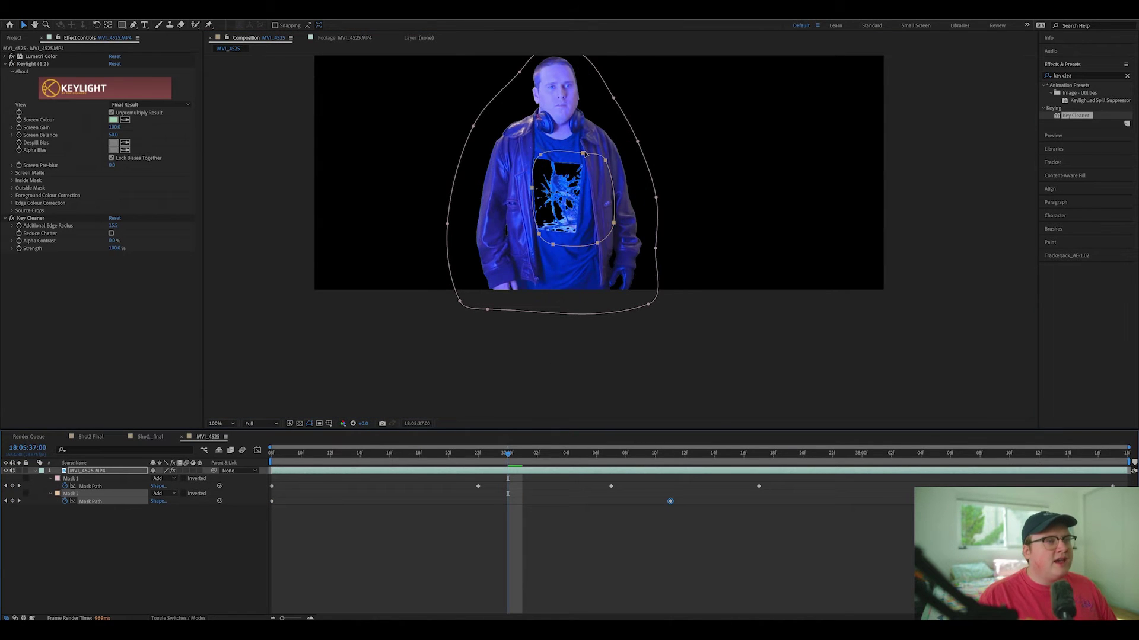
{"action": "left_click_drag", "start_coordinate": [583, 154], "coordinate": [632, 175]}
{"action": "left_click", "coordinate": [375, 453]}
{"action": "left_click", "coordinate": [862, 453]}
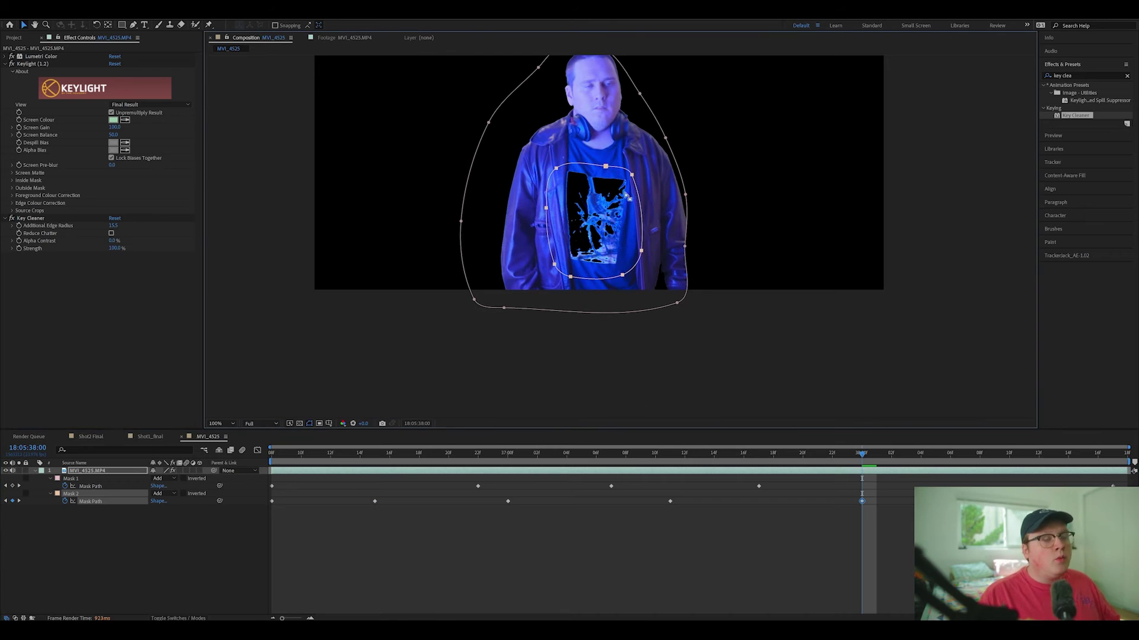
{"action": "left_click_drag", "start_coordinate": [565, 207], "coordinate": [528, 232]}
{"action": "left_click", "coordinate": [527, 234]}
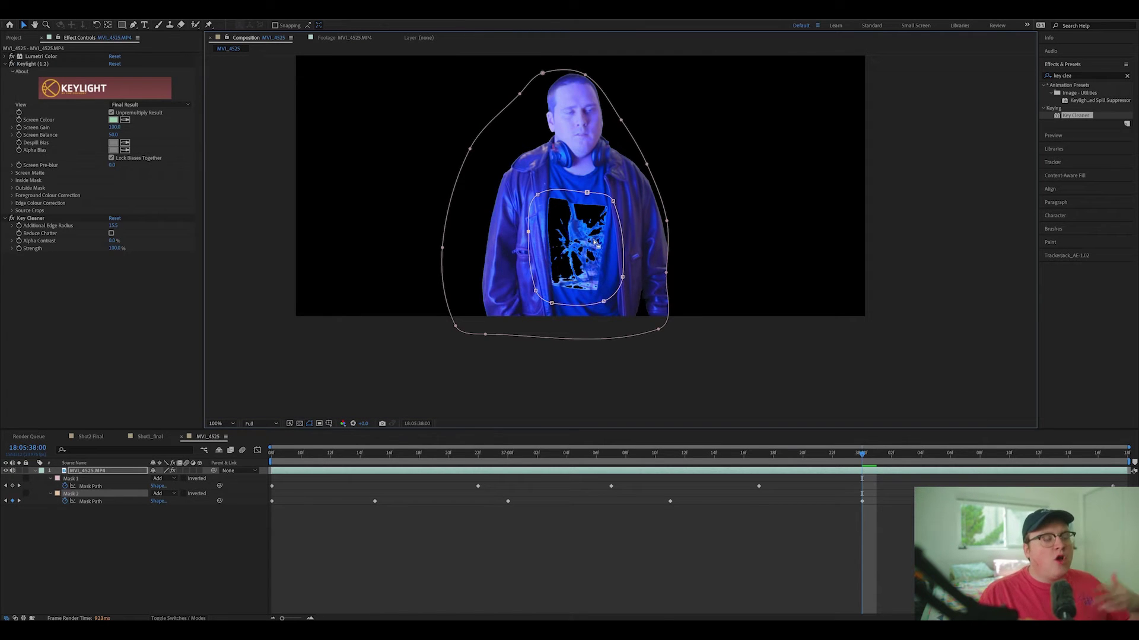
Shift Mask 2 over the T-shirt graphic at 18:05:38:08, and return to the clip's start with nothing selected
{"action": "left_click", "coordinate": [965, 460]}
{"action": "left_click_drag", "start_coordinate": [966, 463], "coordinate": [980, 461]}
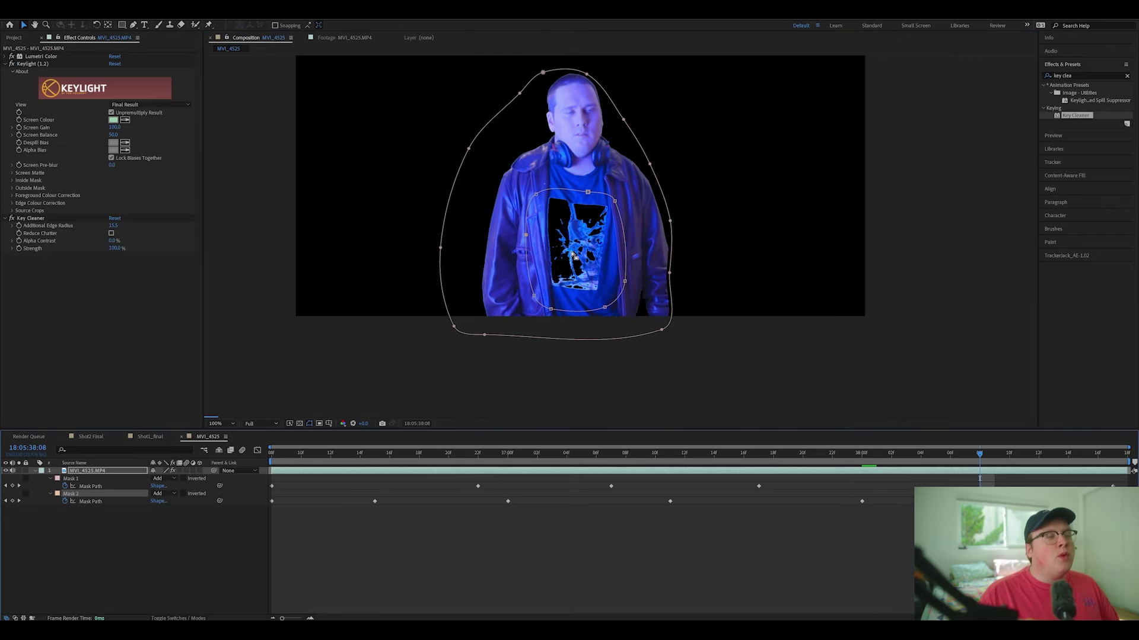
{"action": "double_click", "coordinate": [587, 191]}
{"action": "left_click_drag", "start_coordinate": [592, 231], "coordinate": [598, 233]}
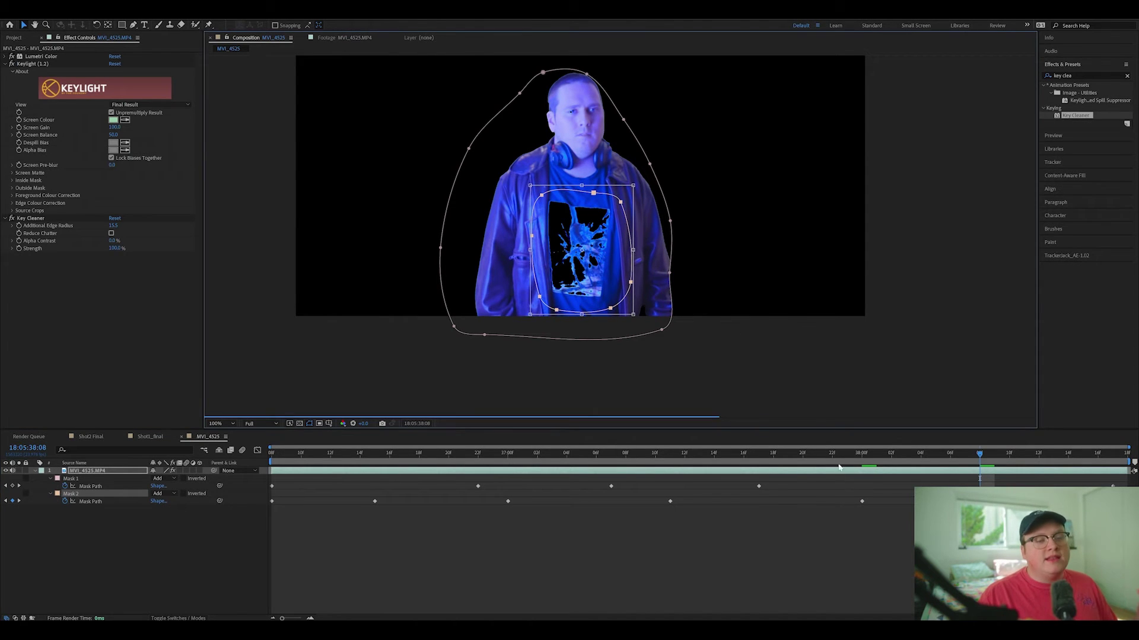
{"action": "left_click_drag", "start_coordinate": [390, 461], "coordinate": [261, 463]}
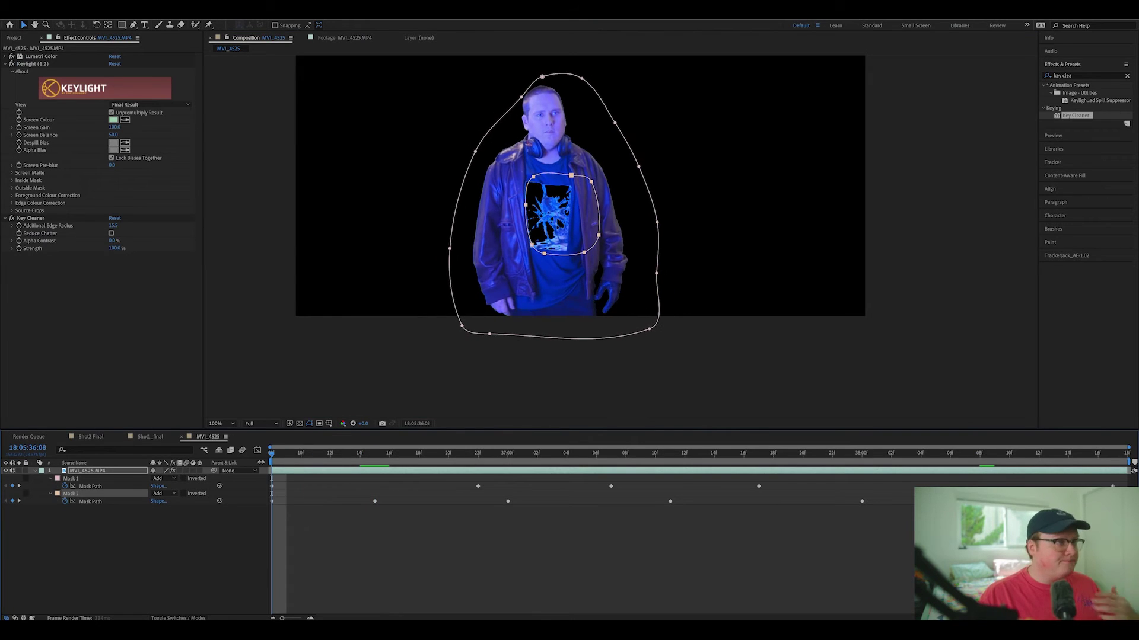
{"action": "left_click", "coordinate": [216, 518]}
{"action": "left_click_drag", "start_coordinate": [661, 274], "coordinate": [656, 297]}
{"action": "scroll", "coordinate": [592, 290], "scroll_direction": "up", "scroll_amount": 1}
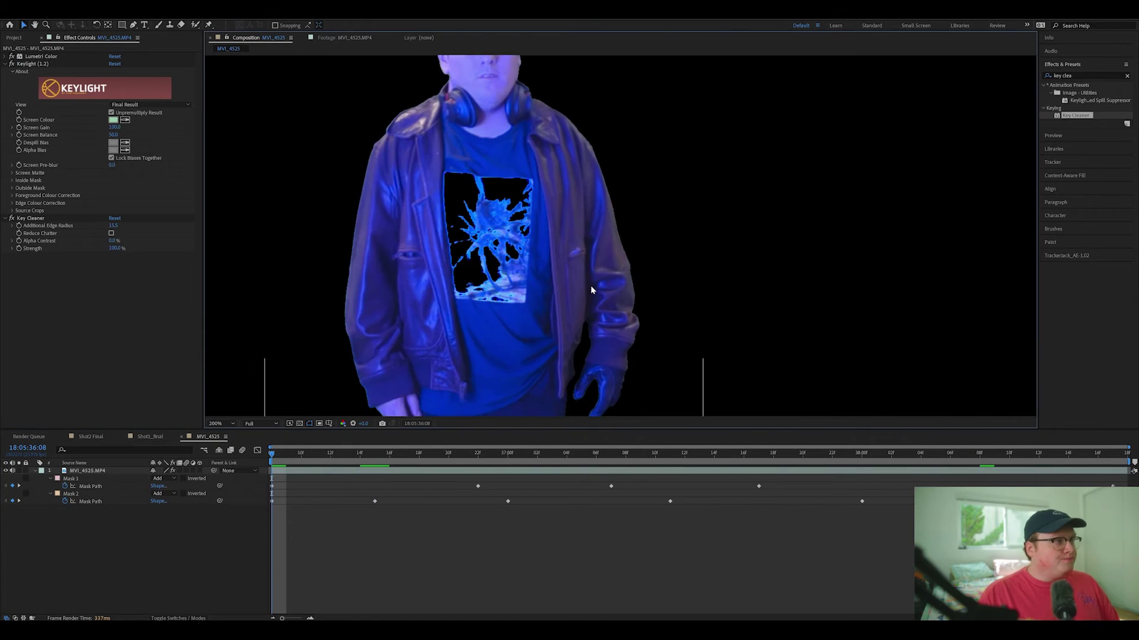
{"action": "scroll", "coordinate": [592, 290], "scroll_direction": "down", "scroll_amount": 2}
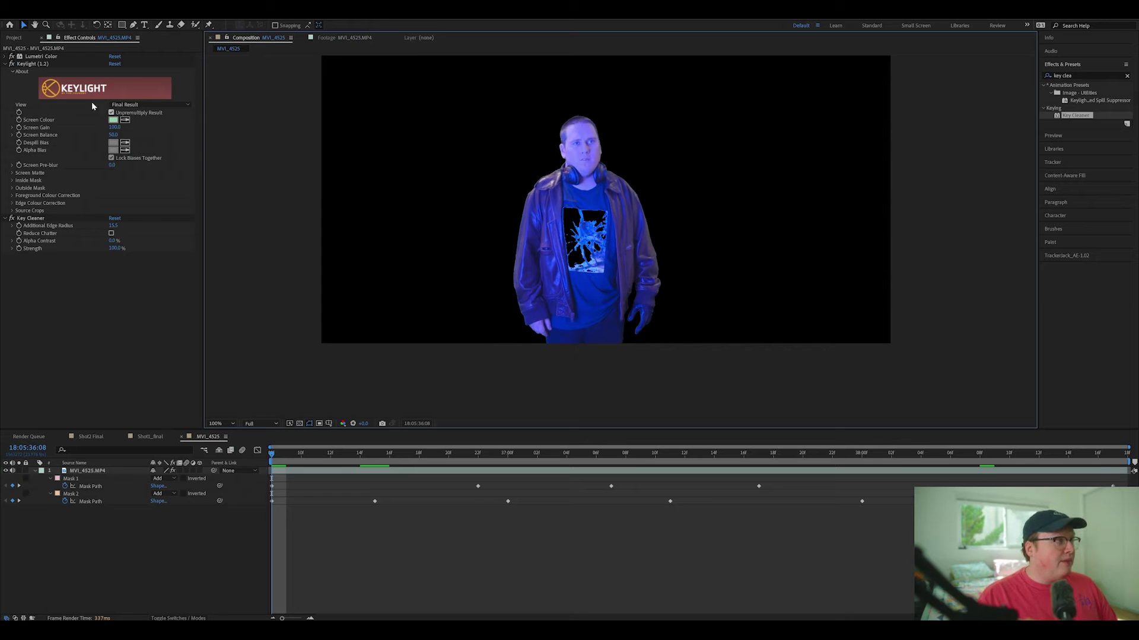
Add a mask reference to Keylight's Compositing Options on the MVI_4525.MP4 layer and set it to Mask 2
{"action": "left_click", "coordinate": [98, 472]}
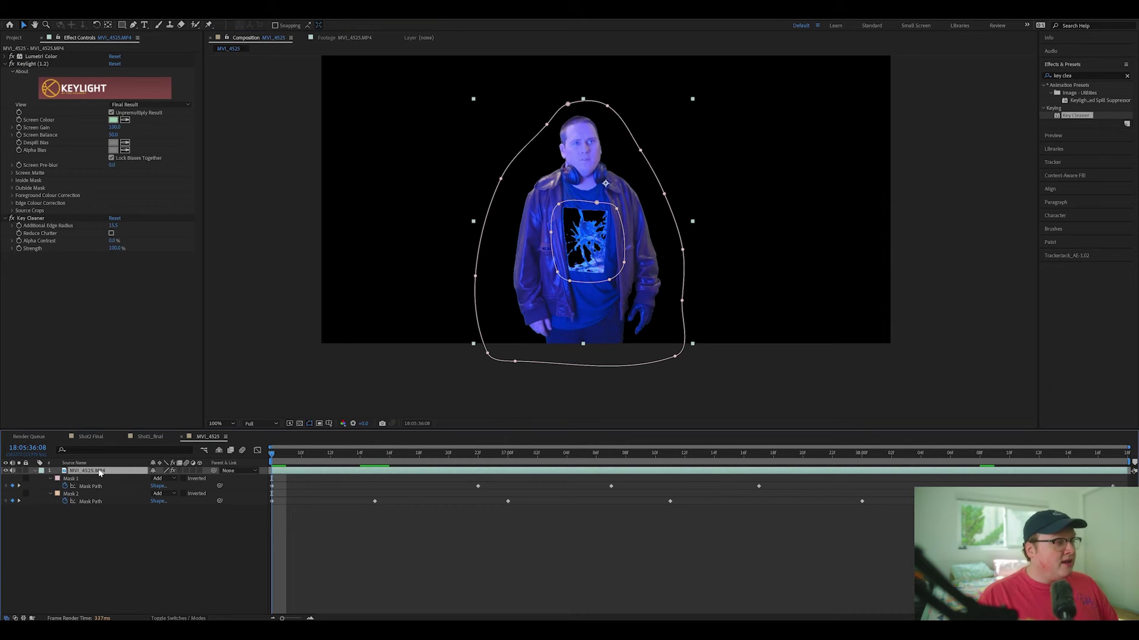
{"action": "key", "text": "e"}
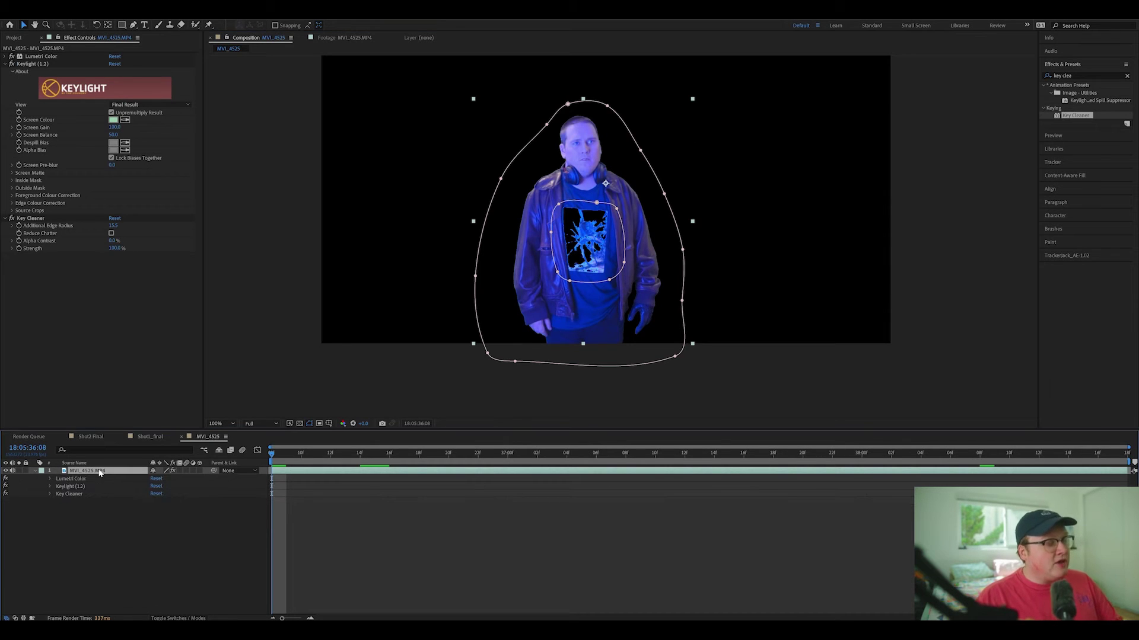
{"action": "left_click", "coordinate": [35, 471]}
{"action": "left_click", "coordinate": [35, 471]}
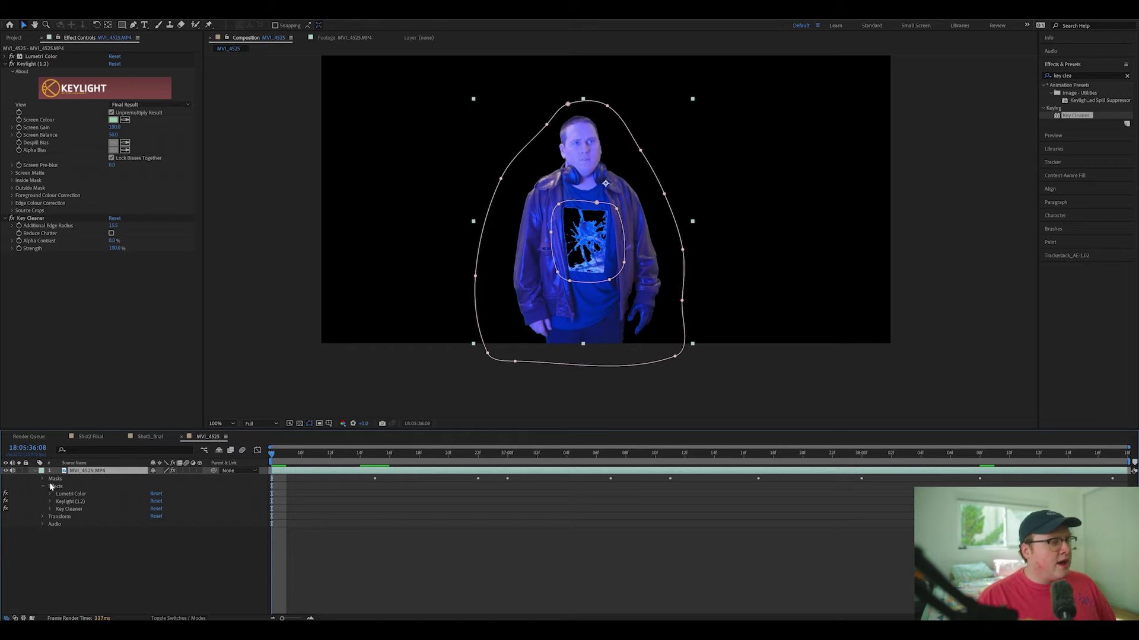
{"action": "left_click", "coordinate": [55, 487]}
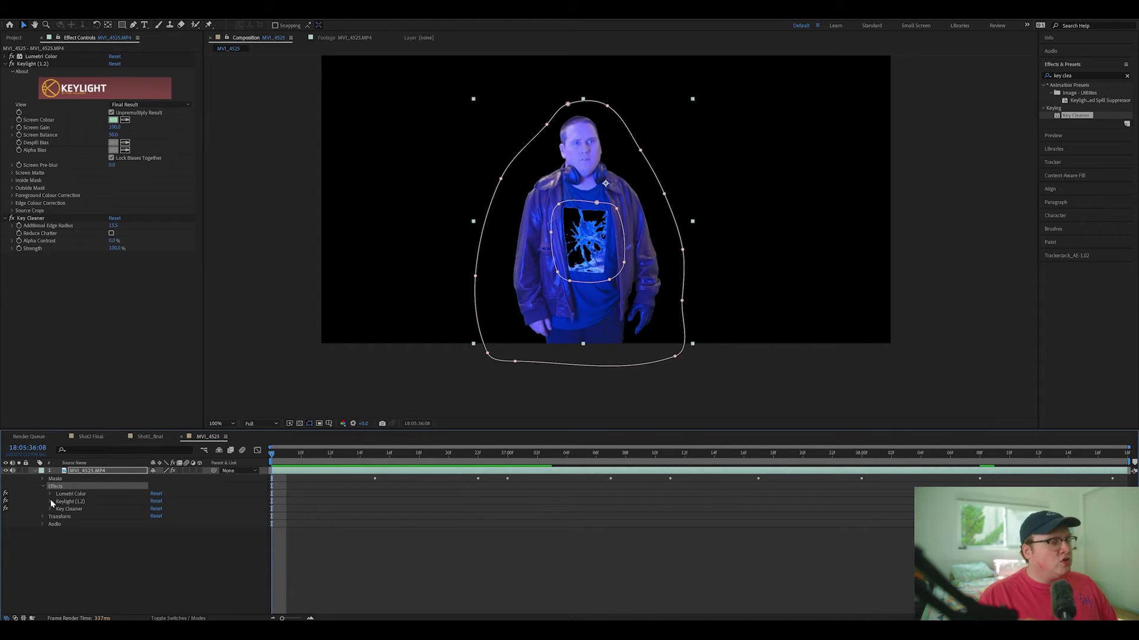
{"action": "left_click", "coordinate": [50, 502]}
{"action": "scroll", "coordinate": [107, 502], "scroll_direction": "down", "scroll_amount": 2}
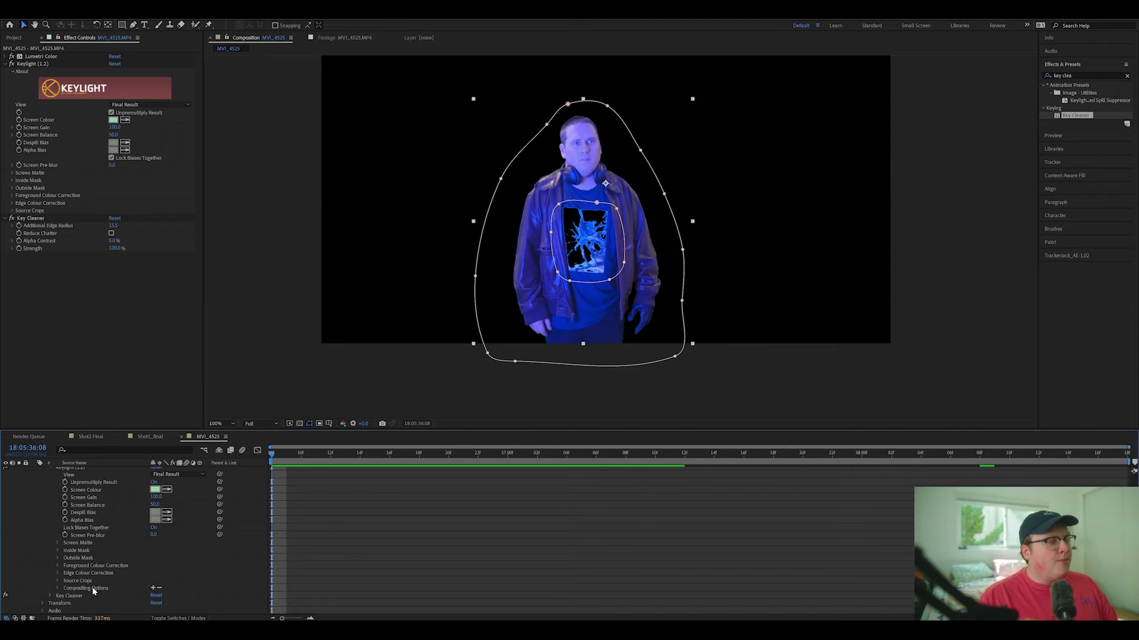
{"action": "left_click", "coordinate": [154, 588]}
{"action": "scroll", "coordinate": [137, 571], "scroll_direction": "down", "scroll_amount": 2}
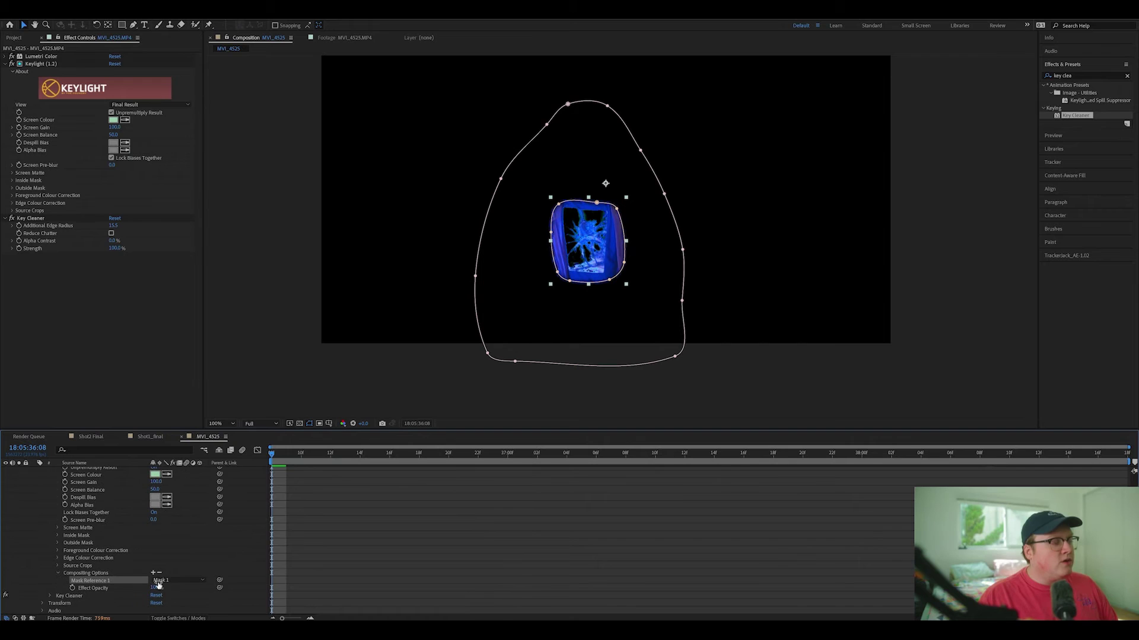
{"action": "left_click", "coordinate": [172, 581]}
{"action": "left_click", "coordinate": [175, 610]}
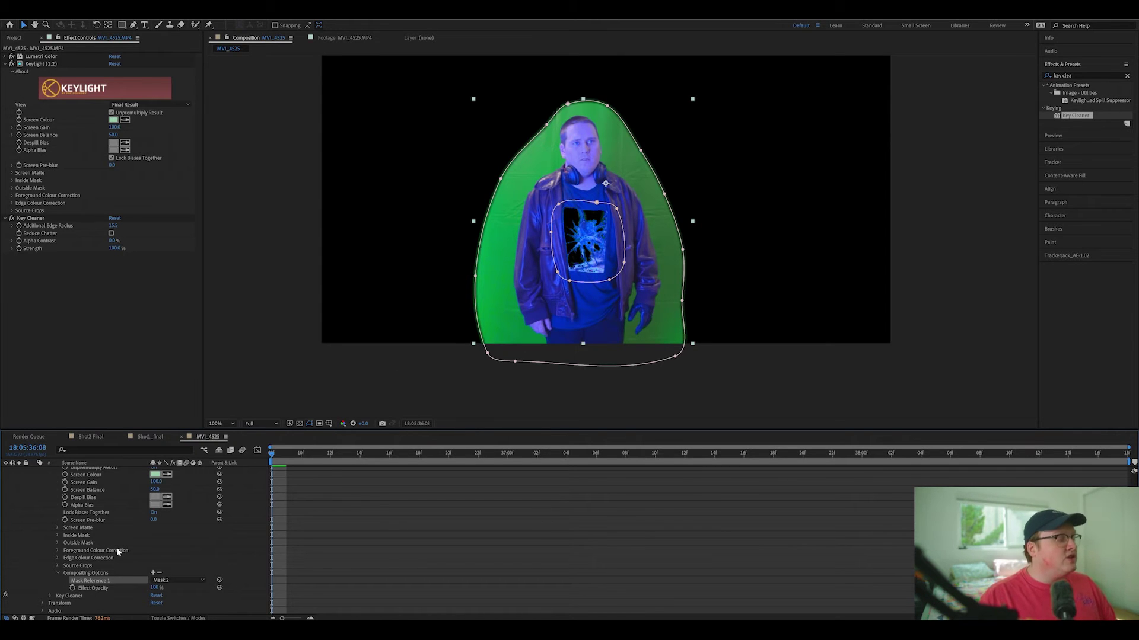
Set Mask 2's mode to Subtract, deselect the layer and inspect the T-shirt graphic up close
{"action": "key", "text": "u"}
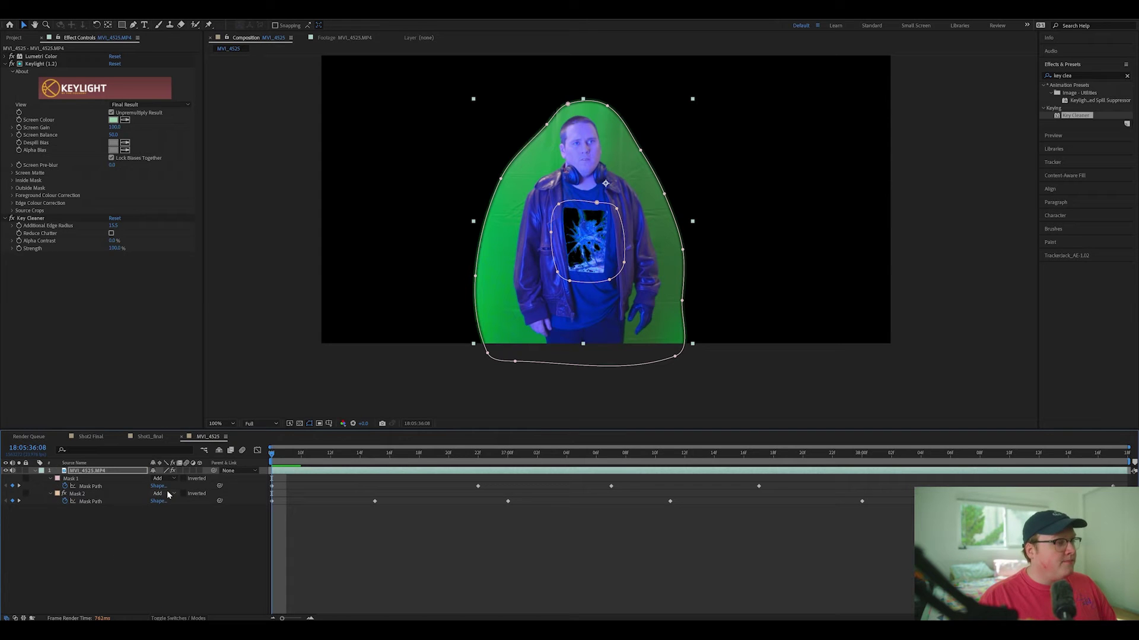
{"action": "left_click", "coordinate": [90, 494]}
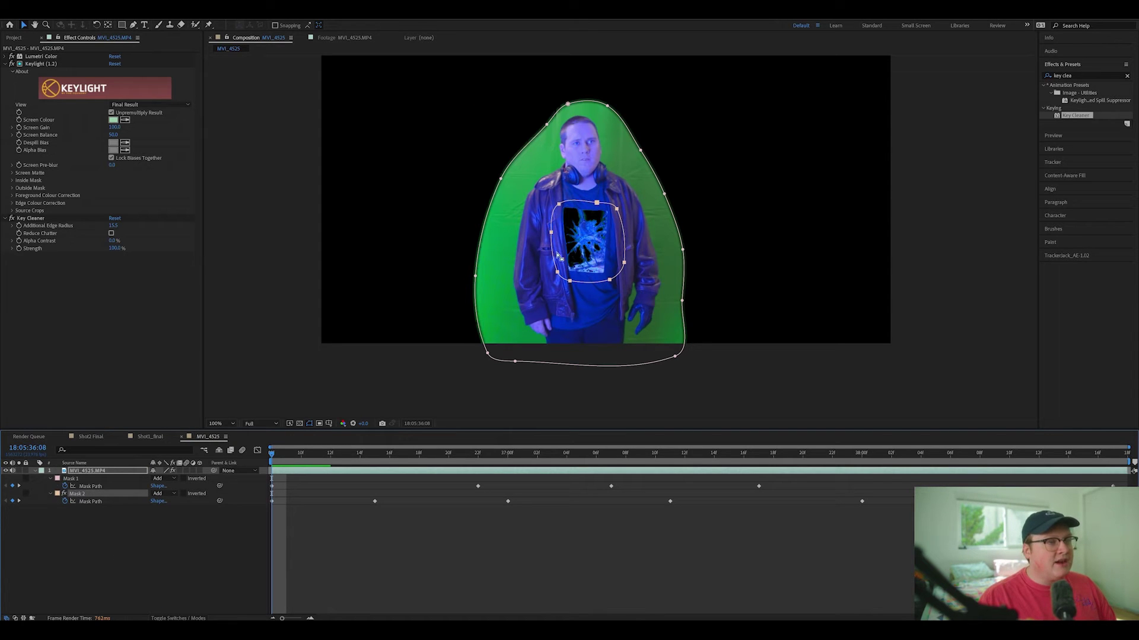
{"action": "left_click", "coordinate": [174, 495]}
{"action": "left_click", "coordinate": [182, 524]}
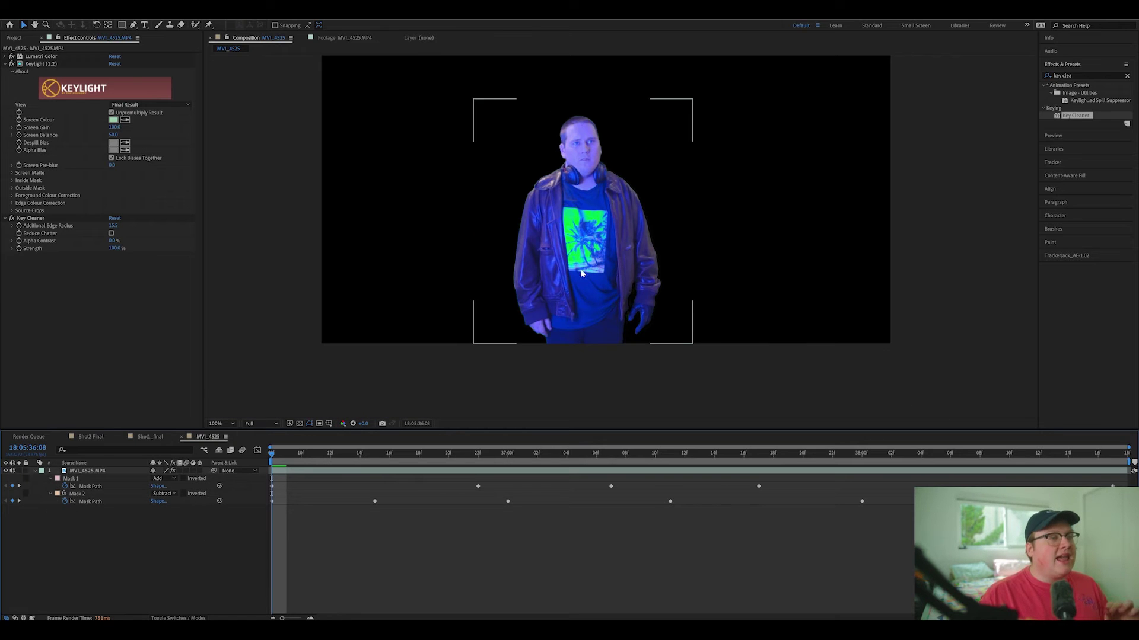
{"action": "scroll", "coordinate": [580, 279], "scroll_direction": "up", "scroll_amount": 2}
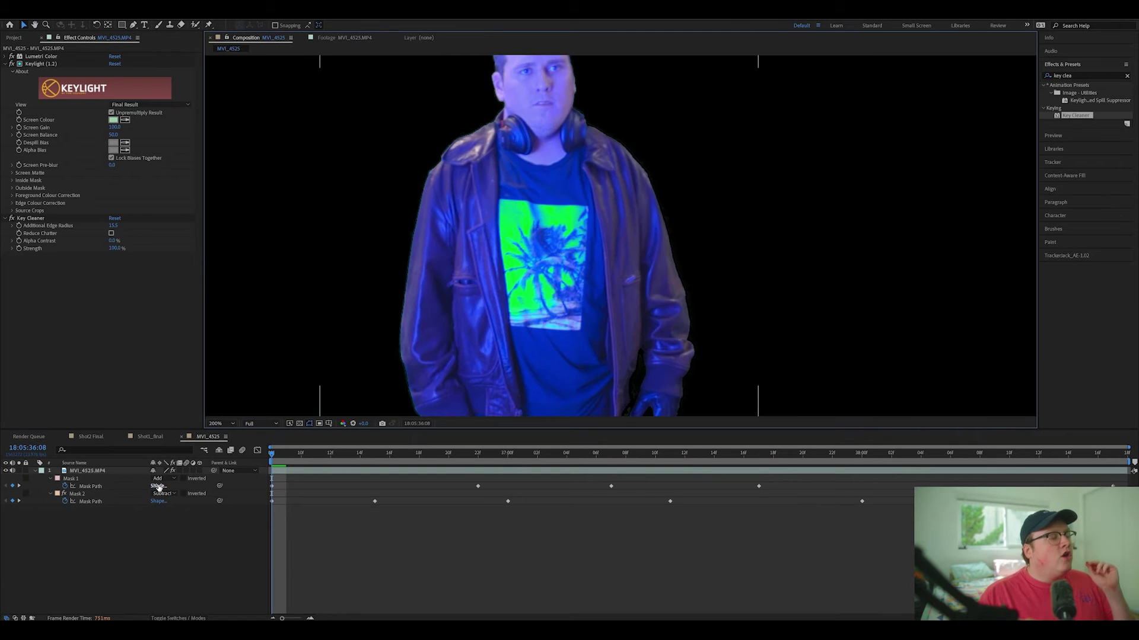
Review the mask reference under Keylight's Compositing Options on the MVI_4525.MP4 layer
{"action": "left_click", "coordinate": [104, 470]}
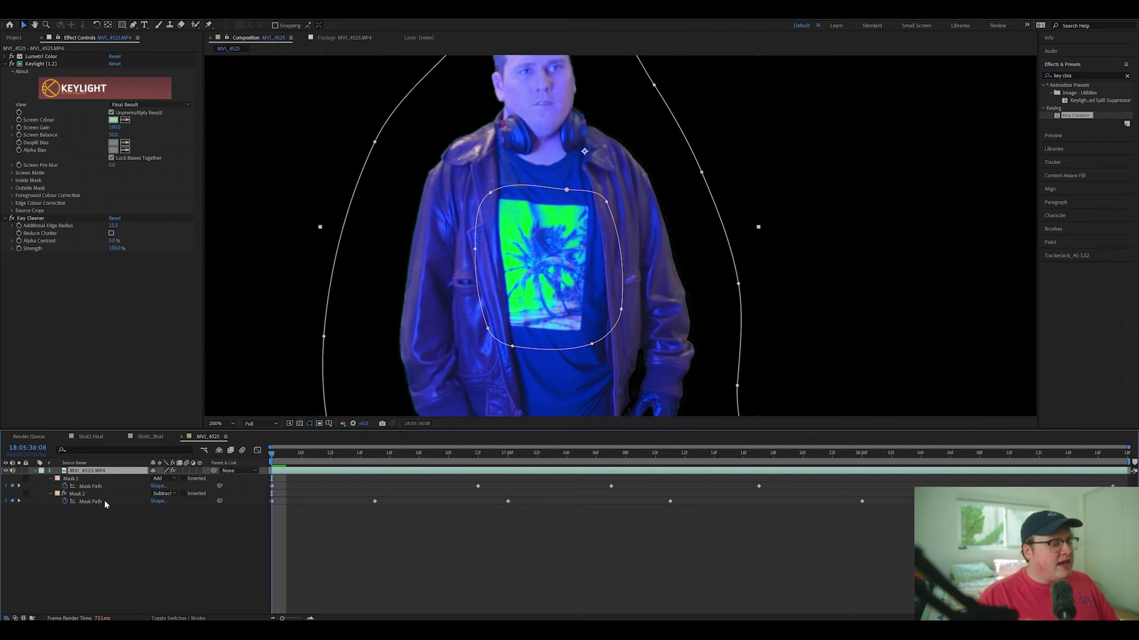
{"action": "key", "text": "e"}
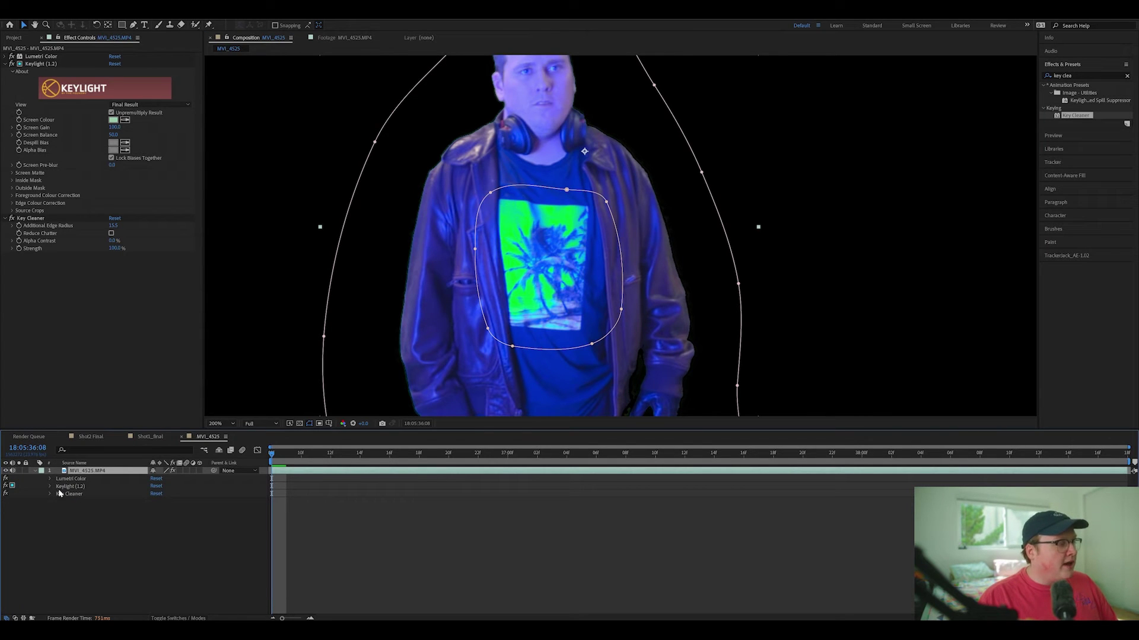
{"action": "left_click", "coordinate": [50, 487]}
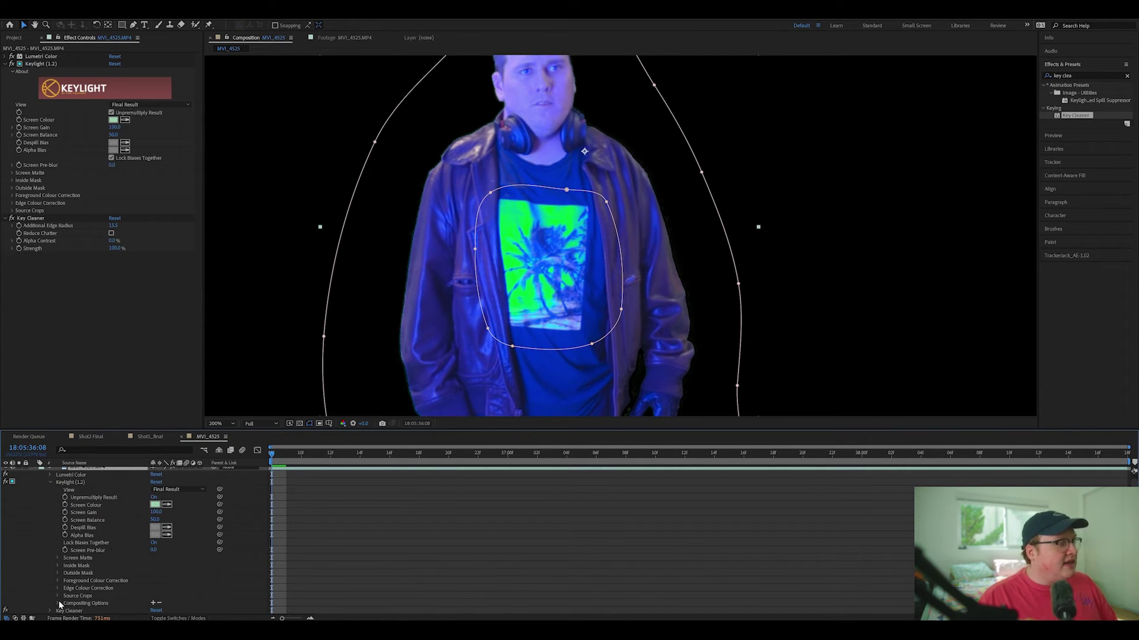
{"action": "scroll", "coordinate": [98, 579], "scroll_direction": "down", "scroll_amount": 1}
{"action": "scroll", "coordinate": [95, 593], "scroll_direction": "down", "scroll_amount": 1}
{"action": "left_click", "coordinate": [97, 598]}
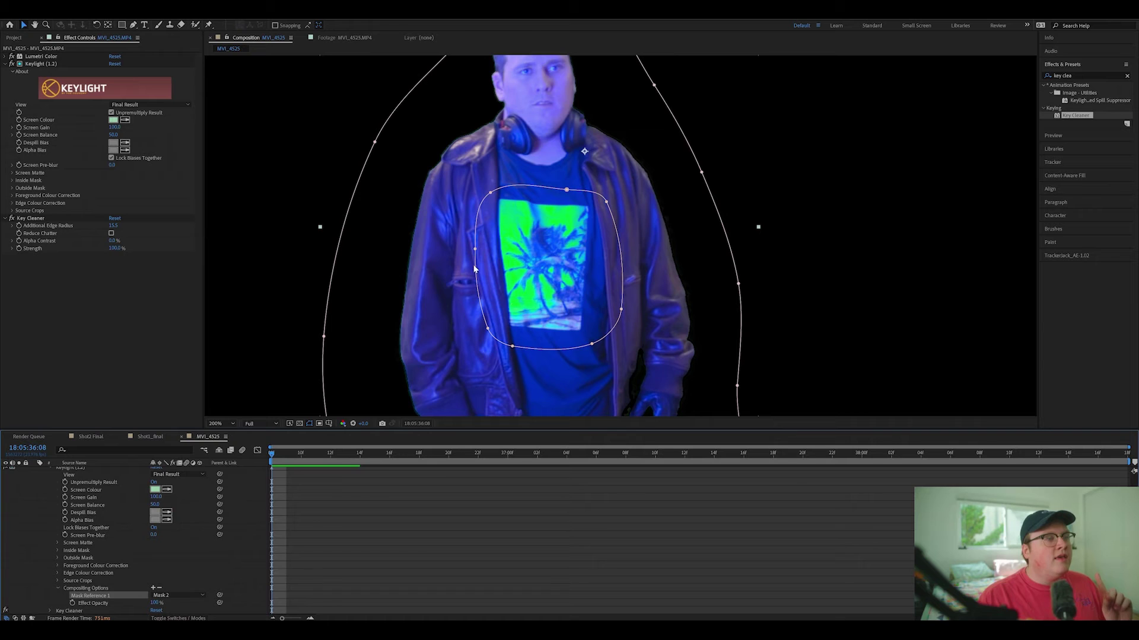
{"action": "key", "text": "comma"}
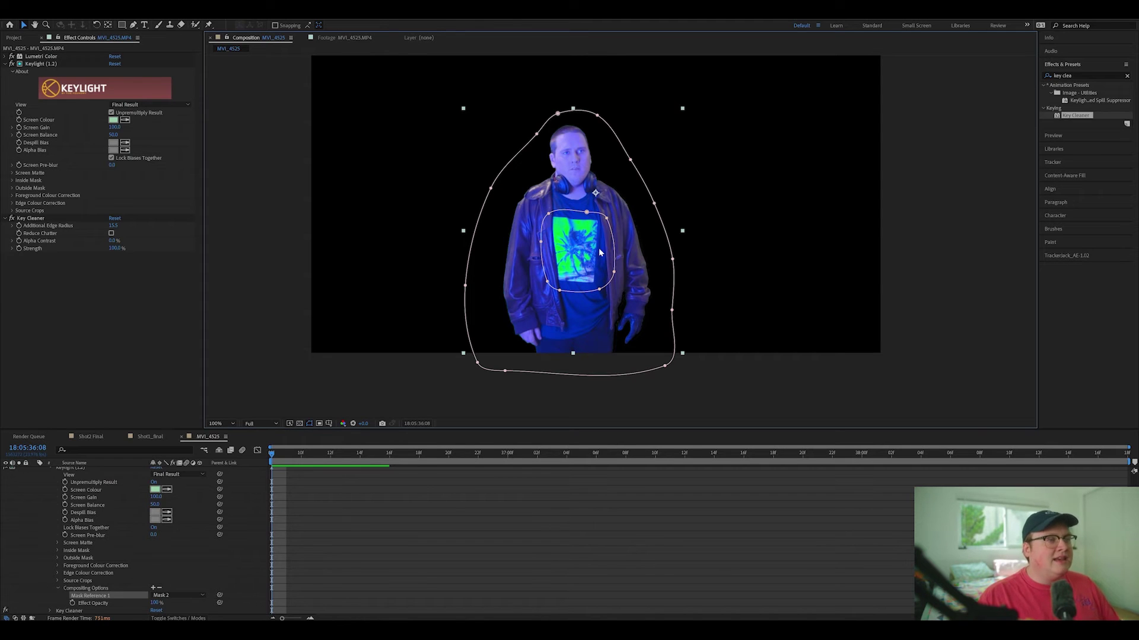
Collapse the MVI_4525.MP4 layer's properties and preview the masked key from the clip's start
{"action": "scroll", "coordinate": [579, 253], "scroll_direction": "up", "scroll_amount": 2}
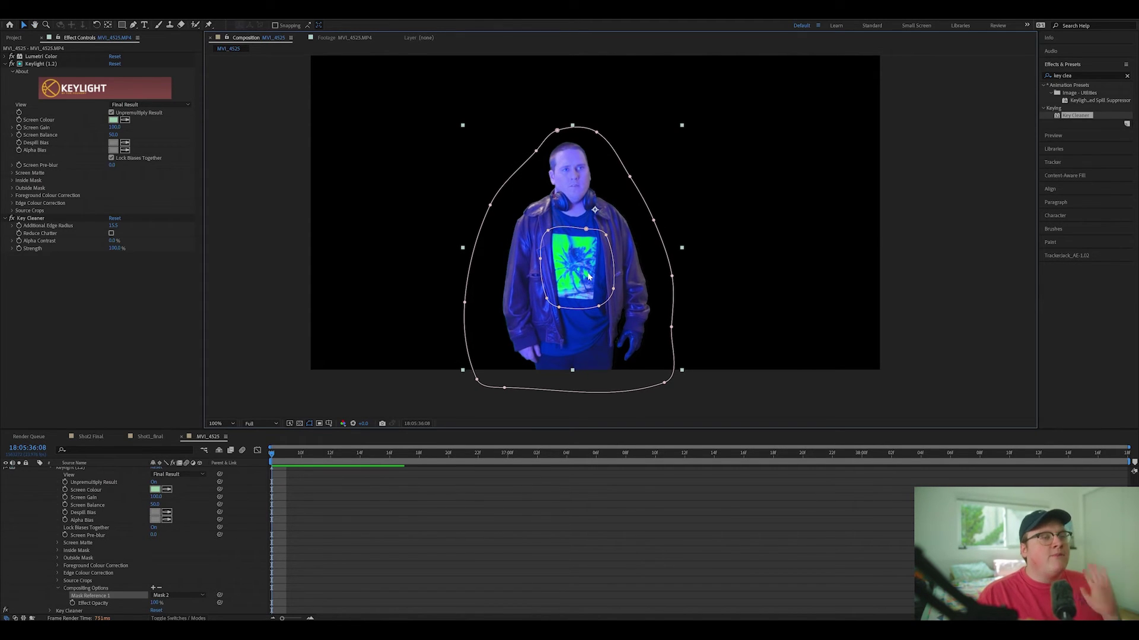
{"action": "scroll", "coordinate": [469, 485], "scroll_direction": "up", "scroll_amount": 2}
{"action": "left_click_drag", "start_coordinate": [338, 456], "coordinate": [273, 472]}
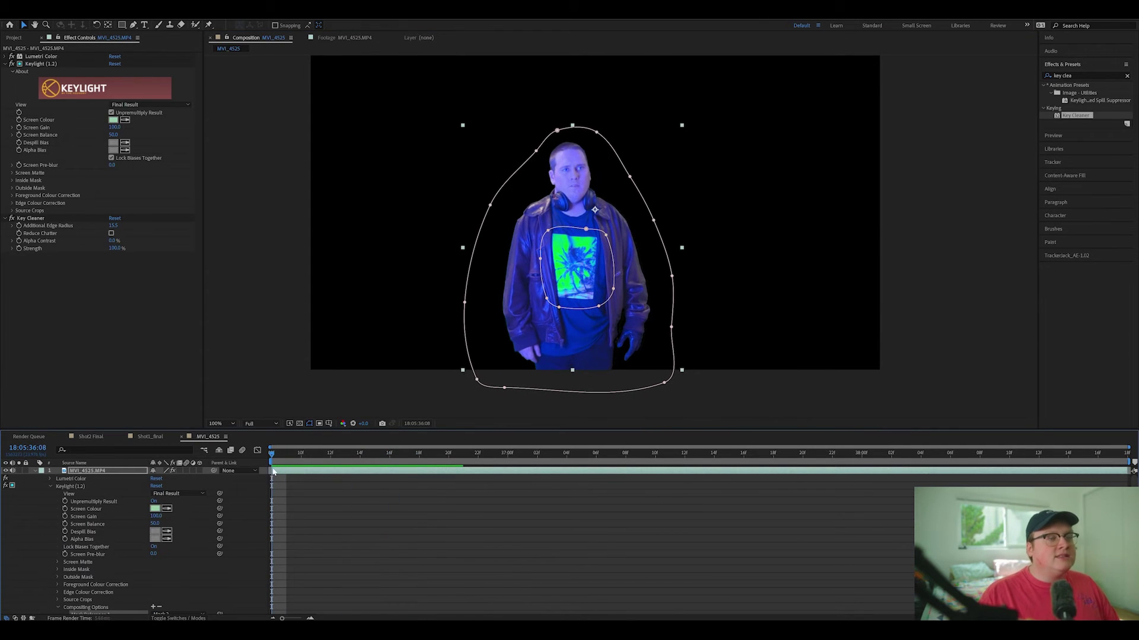
{"action": "left_click", "coordinate": [34, 471]}
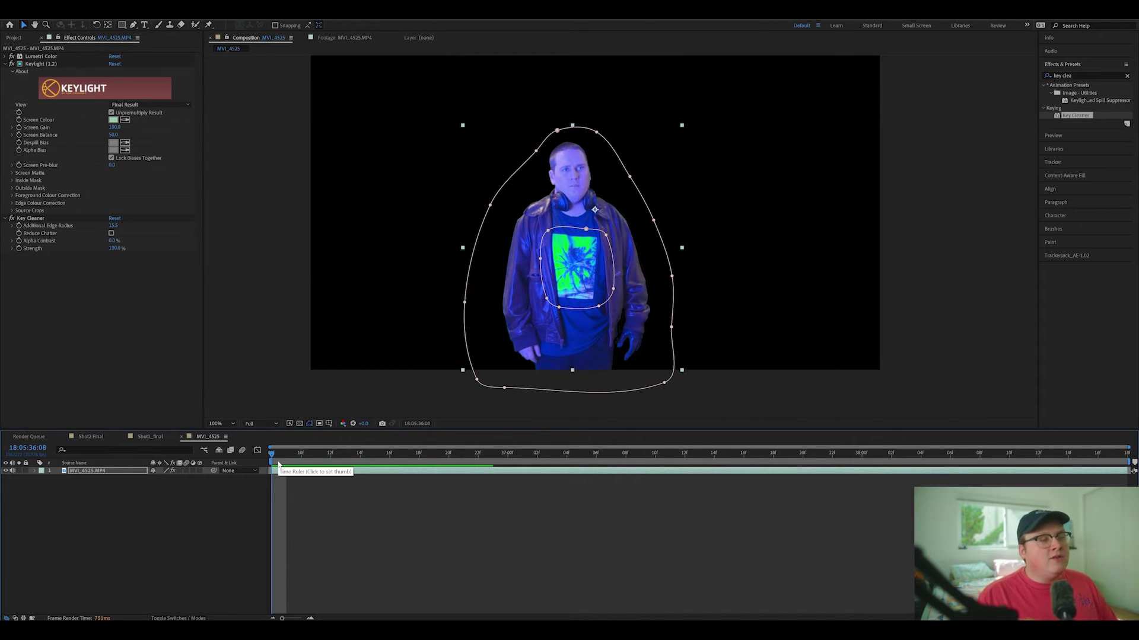
{"action": "key", "text": "space"}
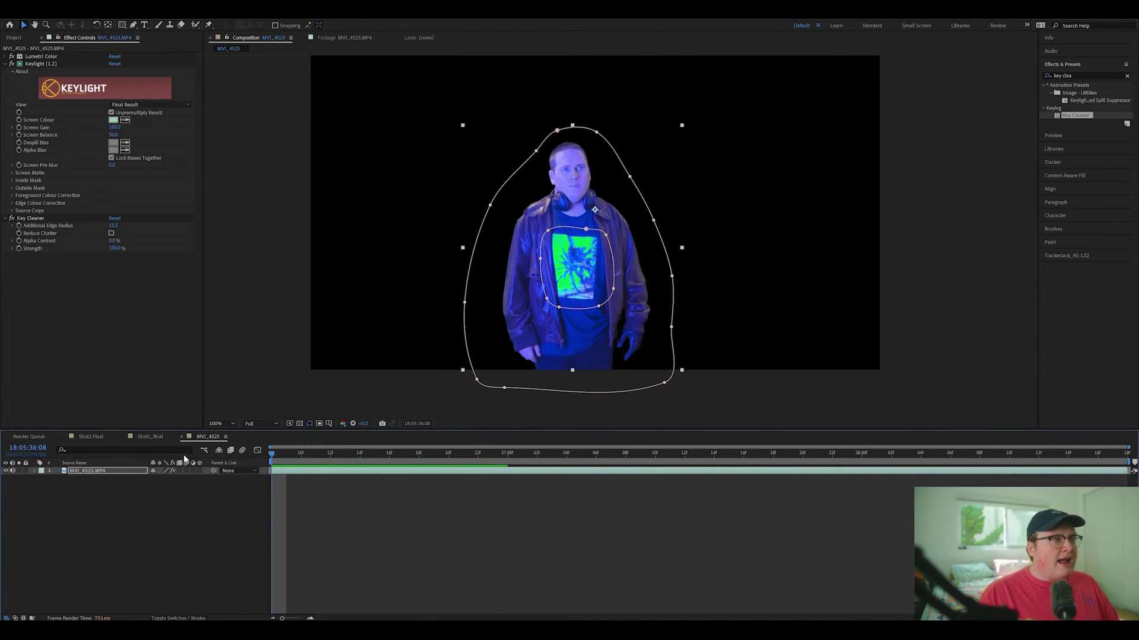
{"action": "key", "text": "space"}
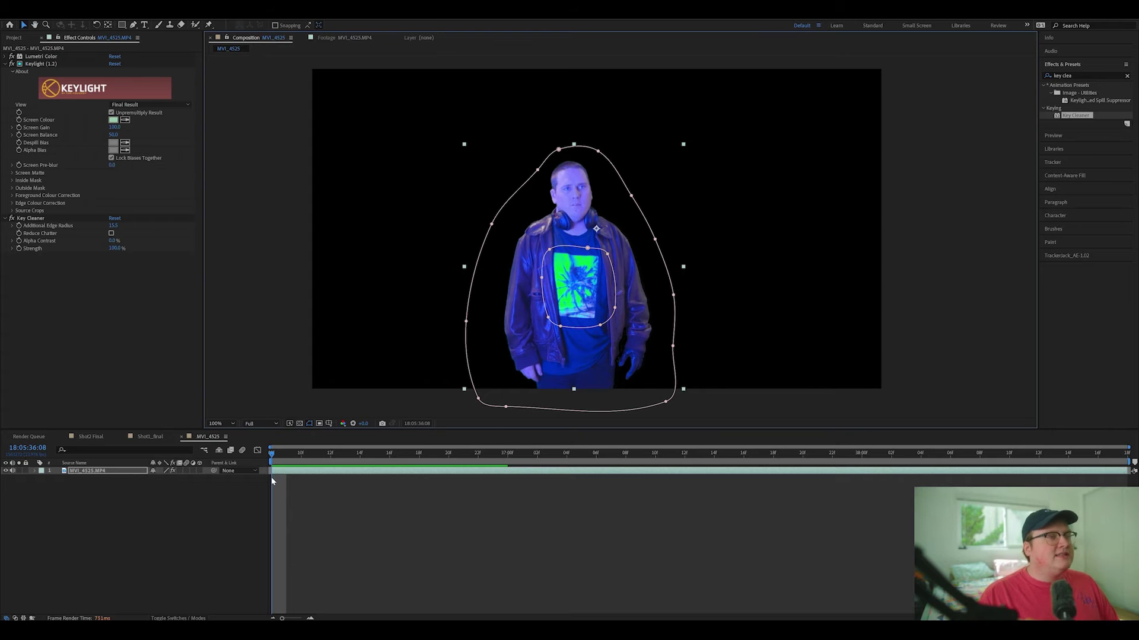
{"action": "left_click_drag", "start_coordinate": [601, 274], "coordinate": [599, 259]}
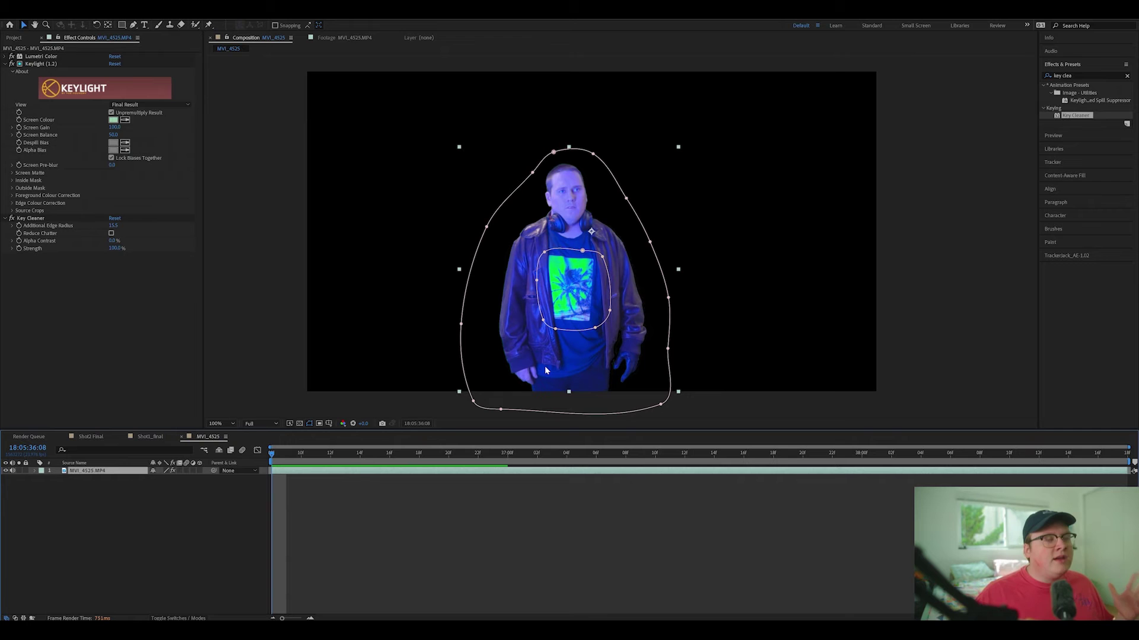
Examine the colours of the T-shirt graphic up close in the keyed MVI_4525 composition
{"action": "scroll", "coordinate": [564, 311], "scroll_direction": "up", "scroll_amount": 2}
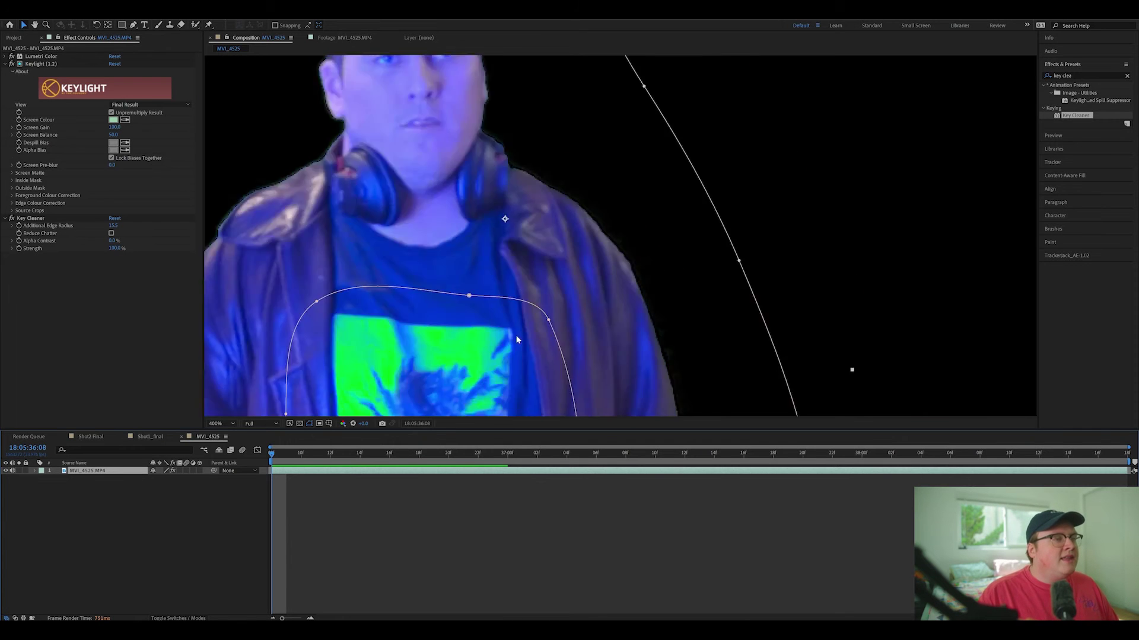
{"action": "scroll", "coordinate": [518, 337], "scroll_direction": "down", "scroll_amount": 1}
{"action": "left_click_drag", "start_coordinate": [549, 250], "coordinate": [619, 132]}
{"action": "left_click_drag", "start_coordinate": [568, 220], "coordinate": [551, 279]}
{"action": "scroll", "coordinate": [550, 279], "scroll_direction": "down", "scroll_amount": 2}
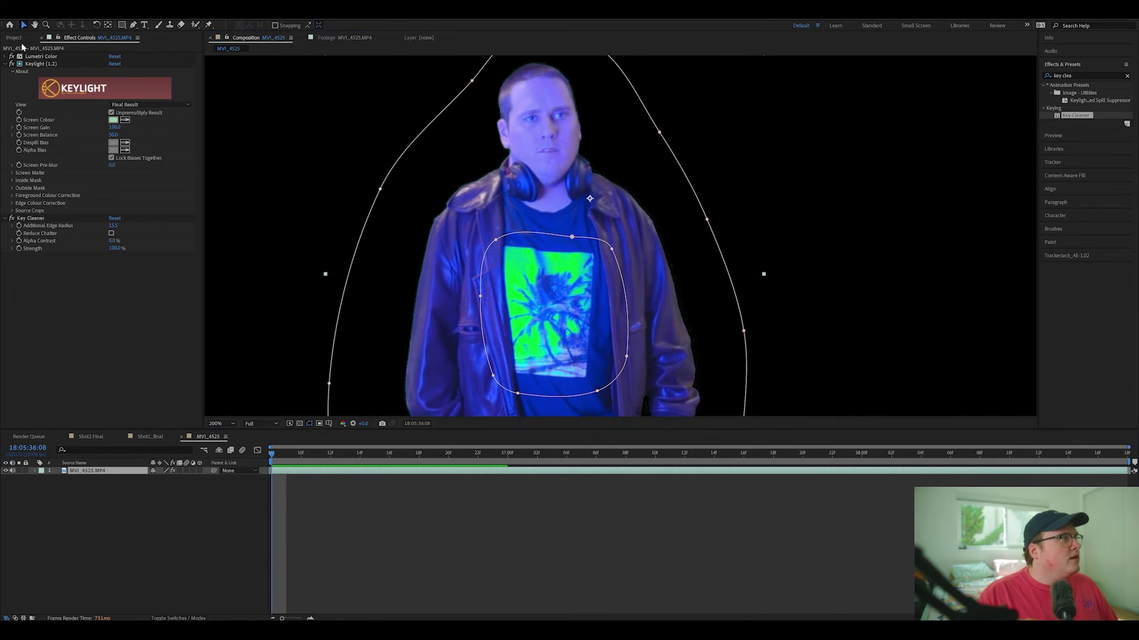
Check the T-shirt graphic in the original MVI_4525.MP4 footage, and return to the keyed composition and its effect settings for comparison
{"action": "left_click", "coordinate": [13, 38]}
{"action": "double_click", "coordinate": [33, 152]}
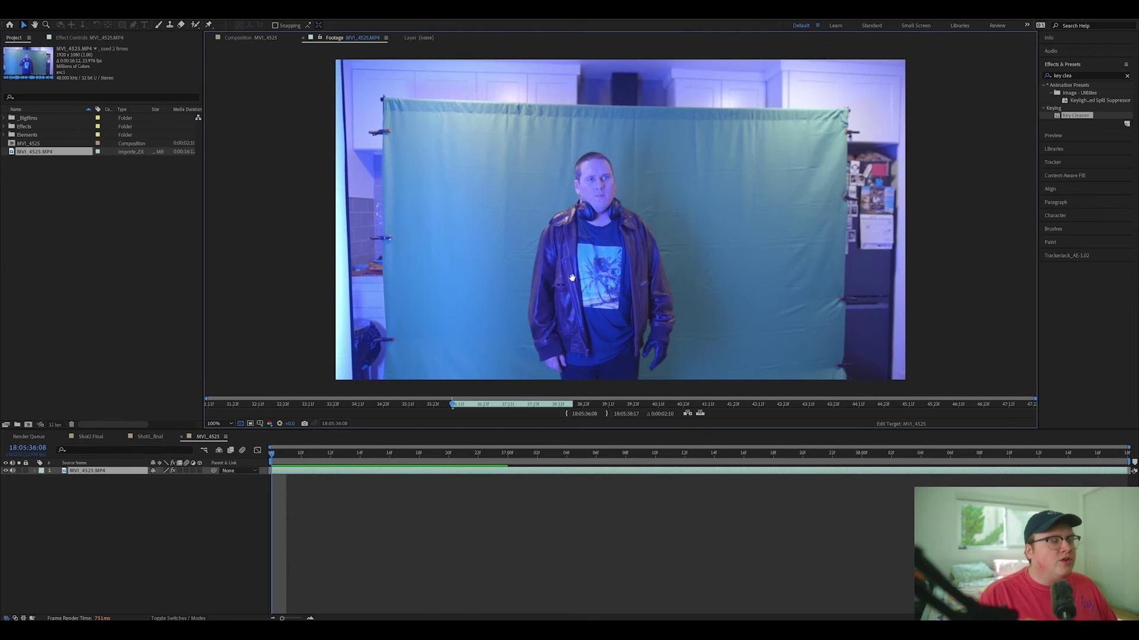
{"action": "scroll", "coordinate": [594, 187], "scroll_direction": "up", "scroll_amount": 1}
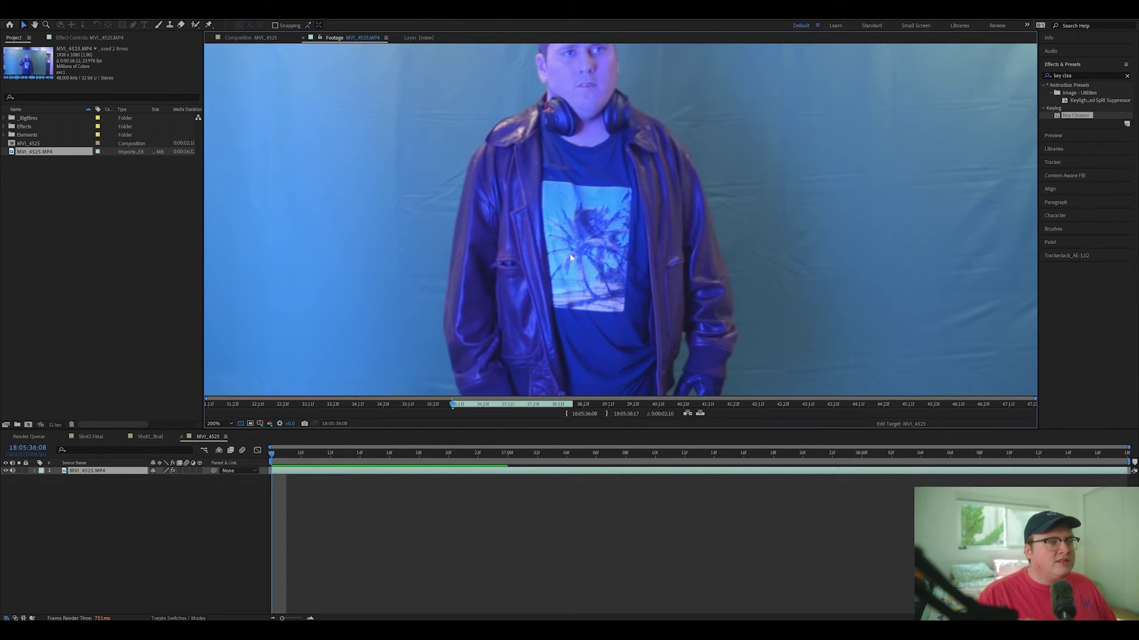
{"action": "left_click", "coordinate": [258, 36]}
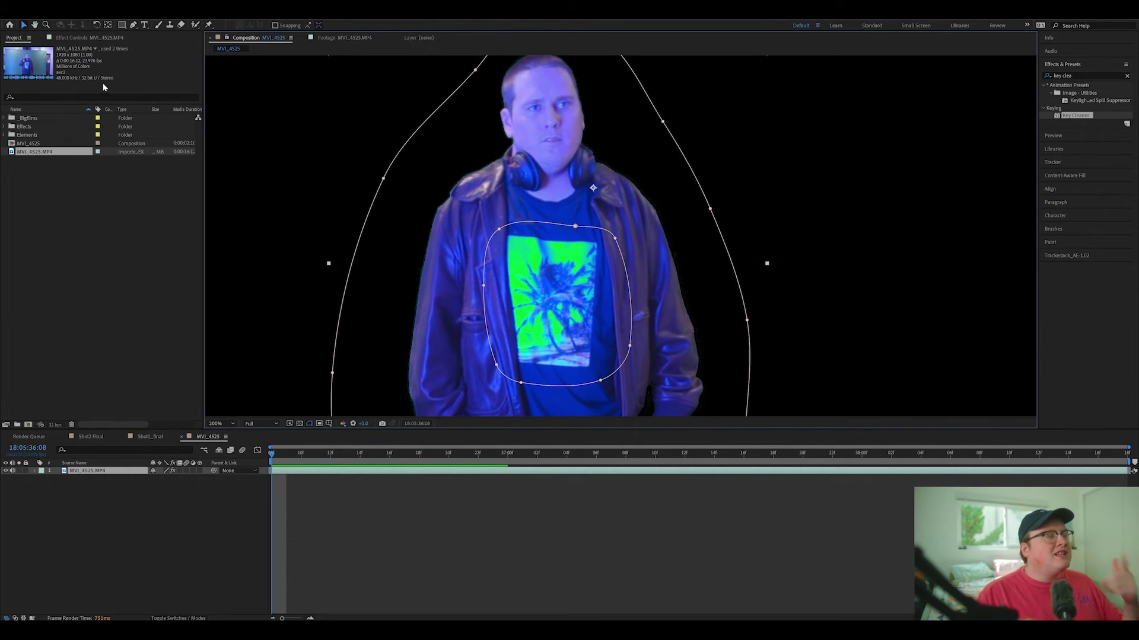
{"action": "left_click", "coordinate": [107, 38]}
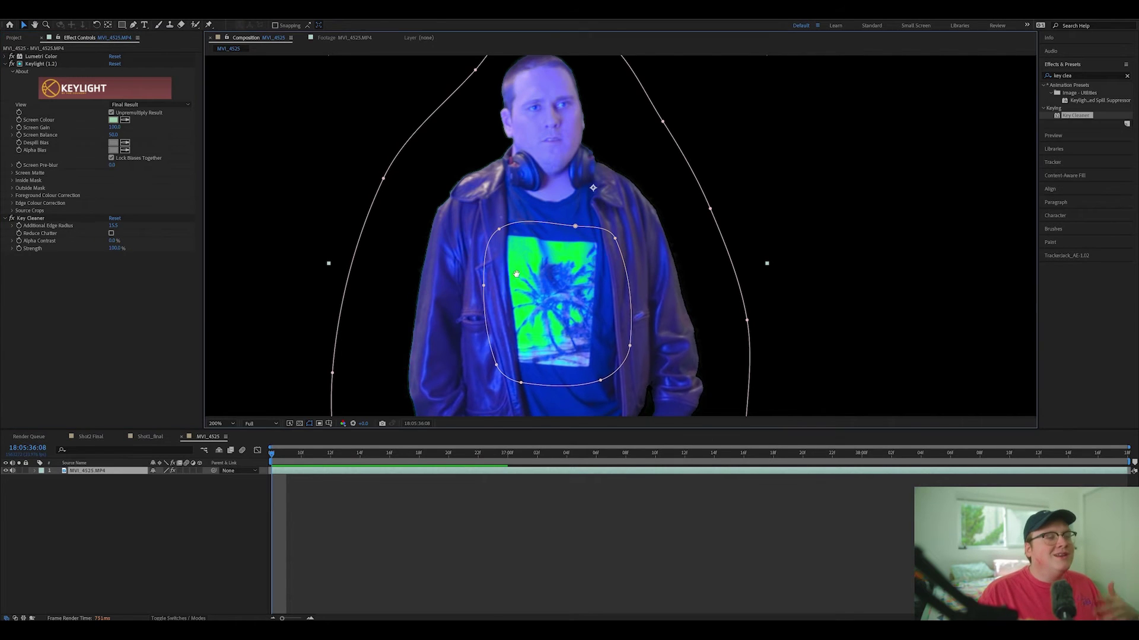
{"action": "scroll", "coordinate": [519, 260], "scroll_direction": "down", "scroll_amount": 1}
{"action": "left_click_drag", "start_coordinate": [551, 270], "coordinate": [539, 290]}
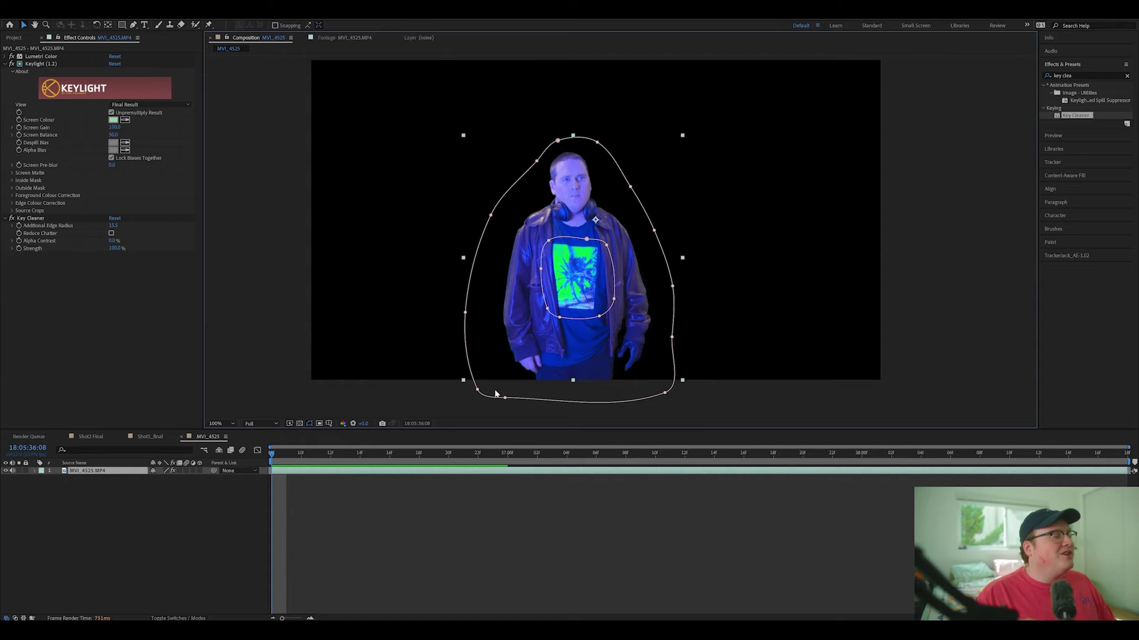
{"action": "left_click_drag", "start_coordinate": [572, 378], "coordinate": [566, 393]}
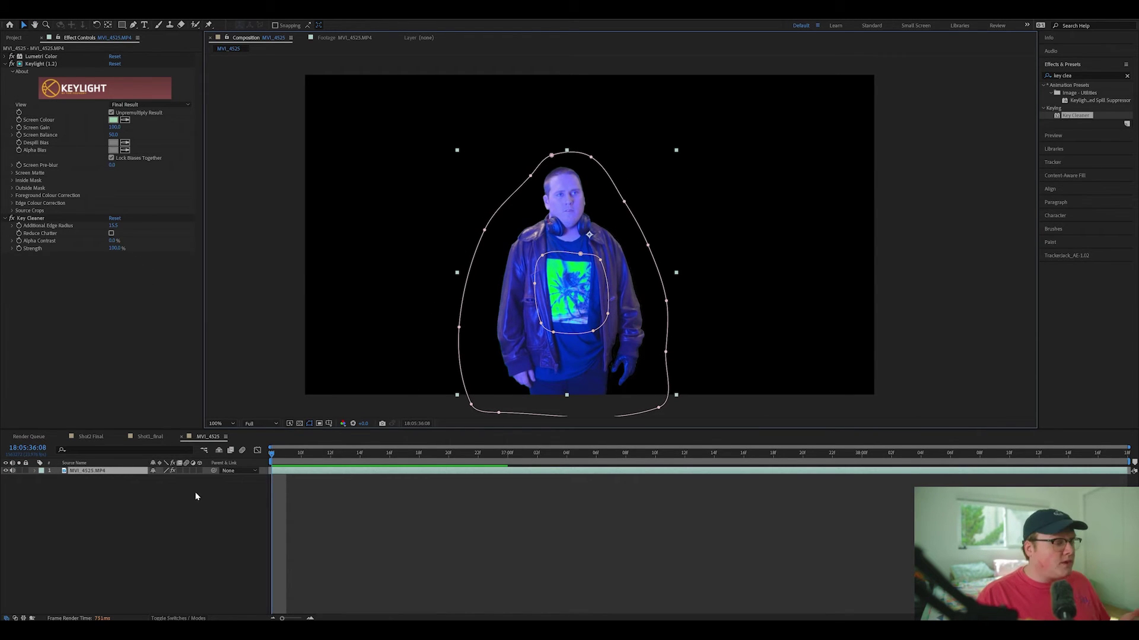
Duplicate the MVI_4525.MP4 layer and remove Lumetri Color, Keylight and Key Cleaner from the upper copy
{"action": "key", "text": "ctrl+d"}
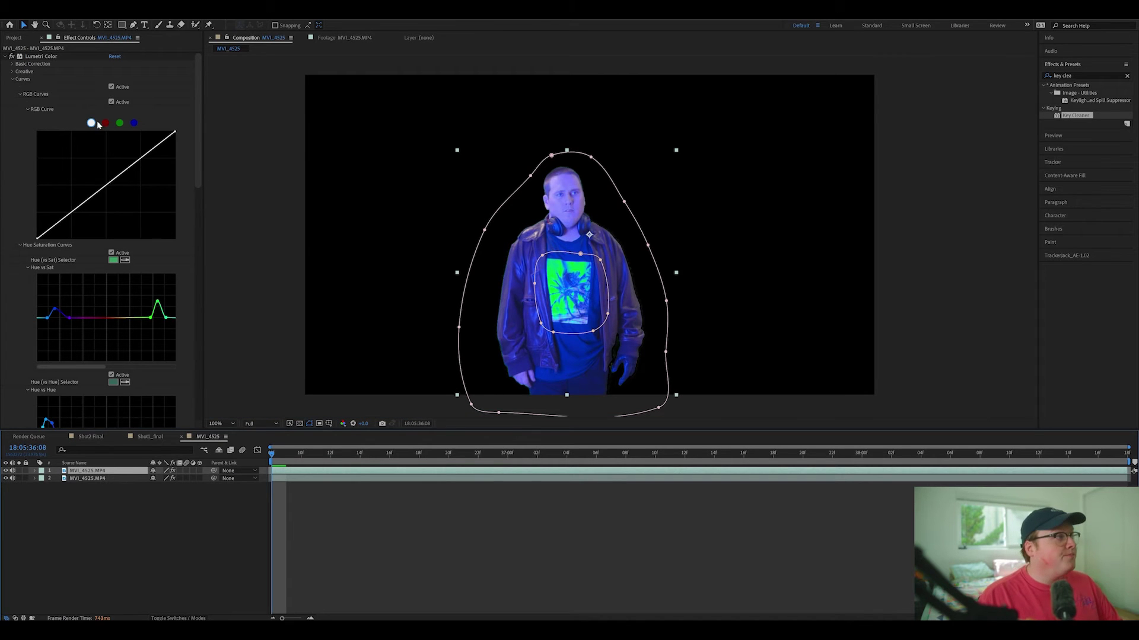
{"action": "left_click", "coordinate": [43, 57]}
{"action": "key", "text": "Delete"}
{"action": "key", "text": "Delete"}
{"action": "key", "text": "Delete"}
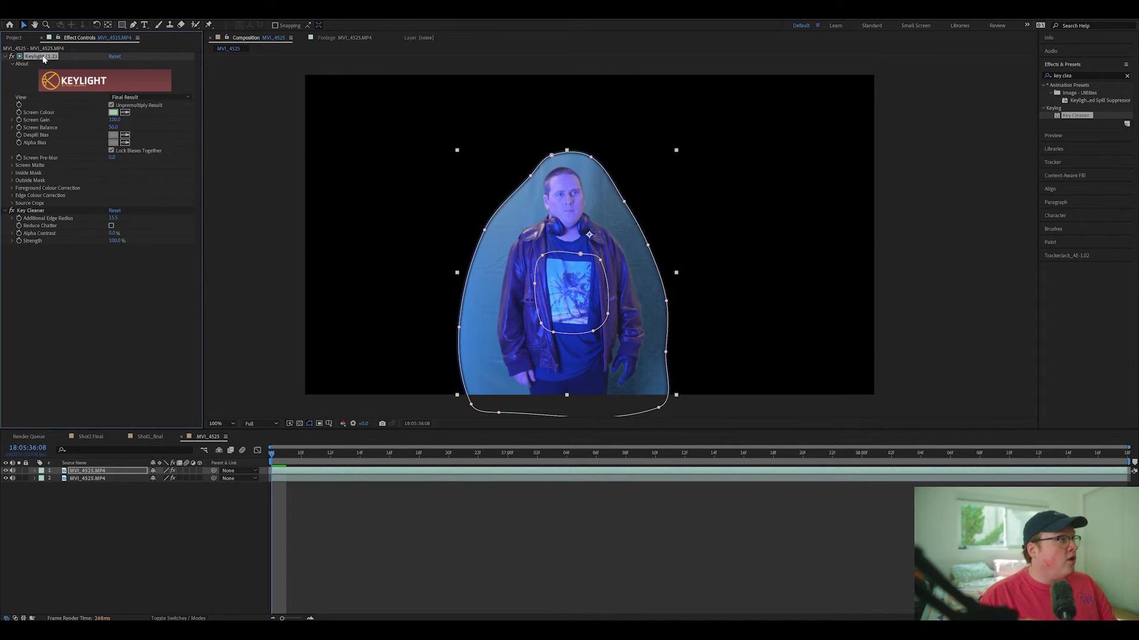
{"action": "scroll", "coordinate": [676, 316], "scroll_direction": "down", "scroll_amount": 1}
{"action": "left_click", "coordinate": [122, 486]}
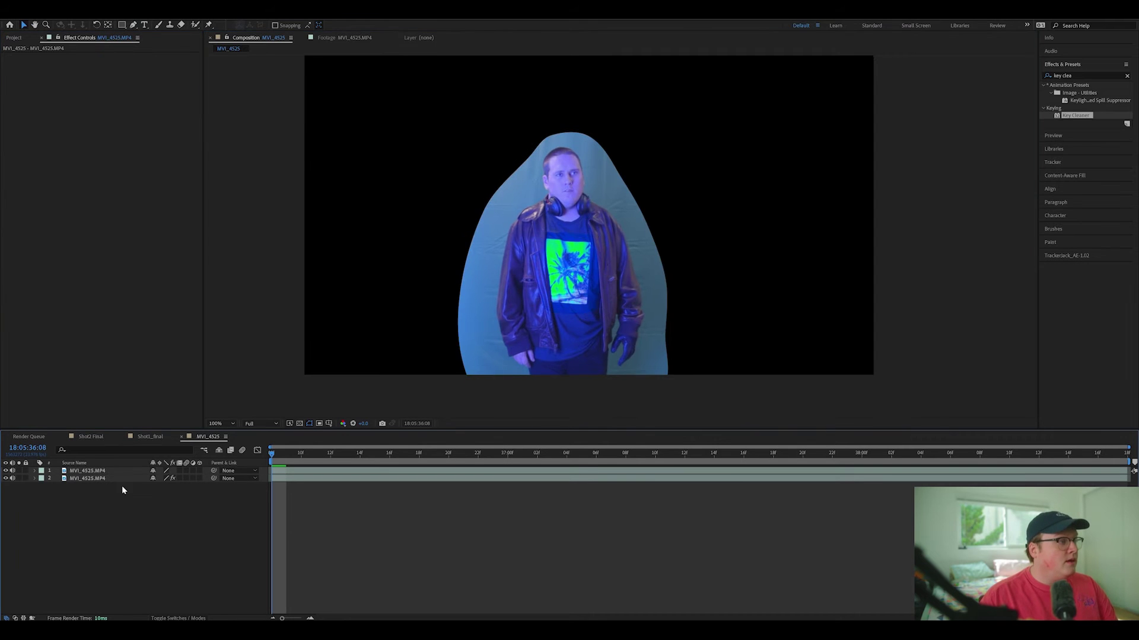
Delete both masks from the effect-free upper MVI_4525.MP4 layer
{"action": "left_click", "coordinate": [107, 471]}
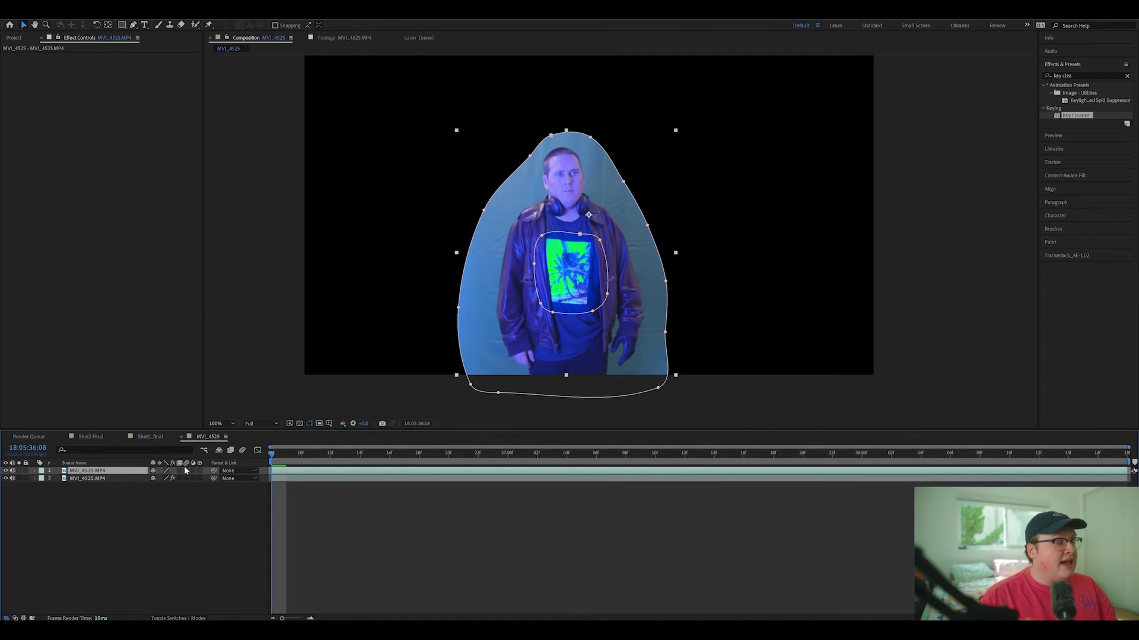
{"action": "left_click", "coordinate": [97, 478]}
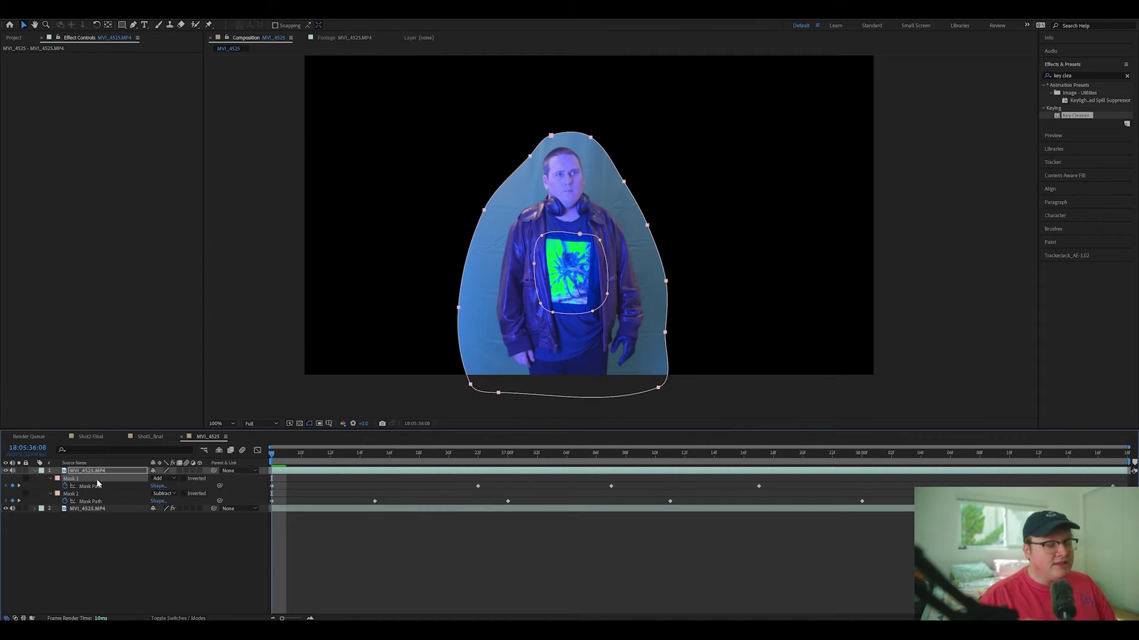
{"action": "left_click", "coordinate": [168, 535]}
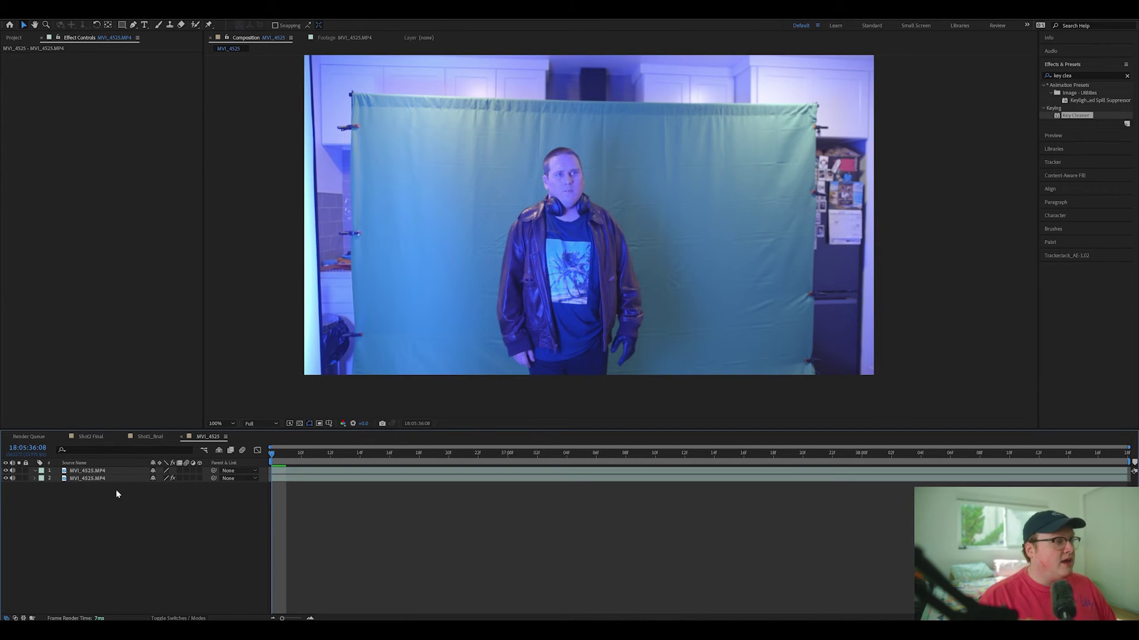
Toggle the clean upper layer's visibility to compare it with the keyed layer underneath
{"action": "left_click", "coordinate": [108, 471]}
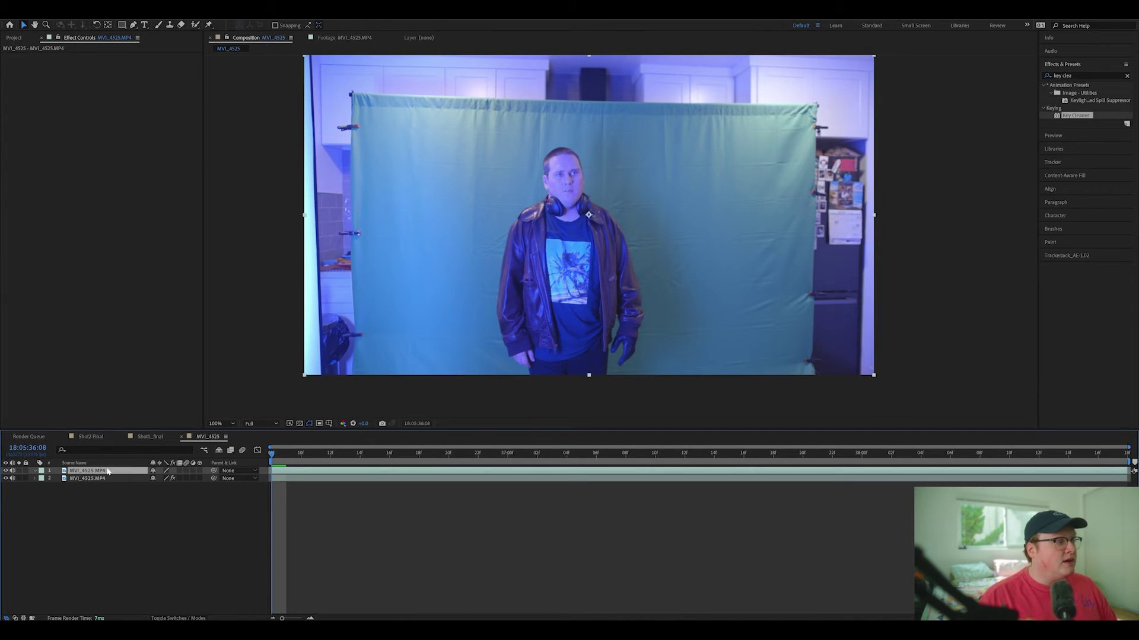
{"action": "left_click", "coordinate": [6, 471]}
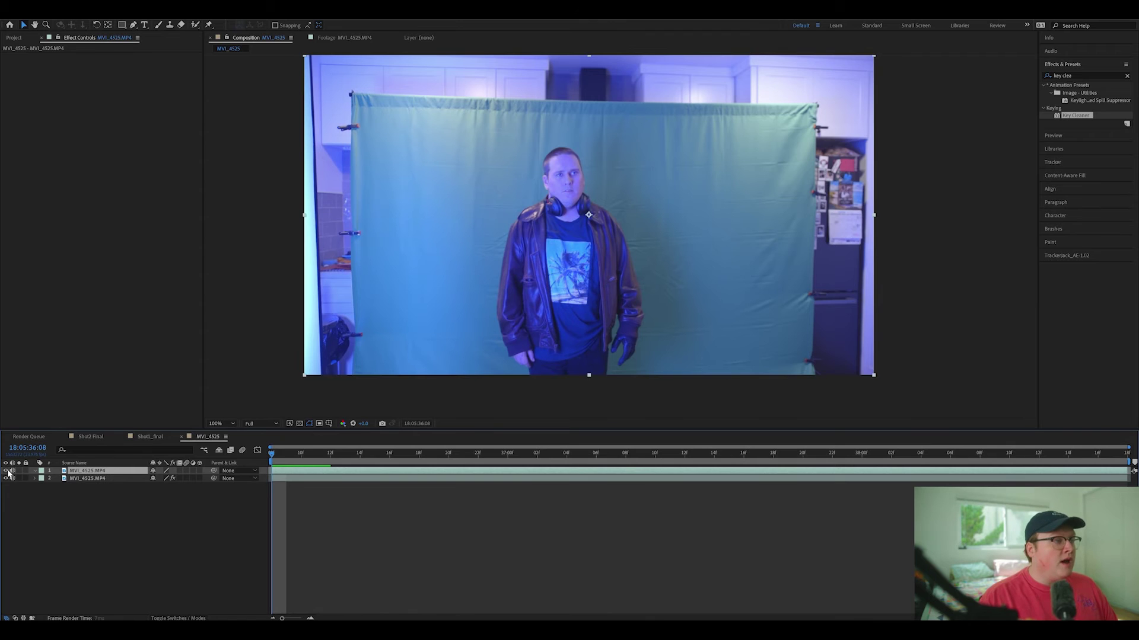
{"action": "left_click", "coordinate": [6, 471]}
{"action": "left_click", "coordinate": [6, 471]}
{"action": "left_click_drag", "start_coordinate": [559, 262], "coordinate": [559, 282]}
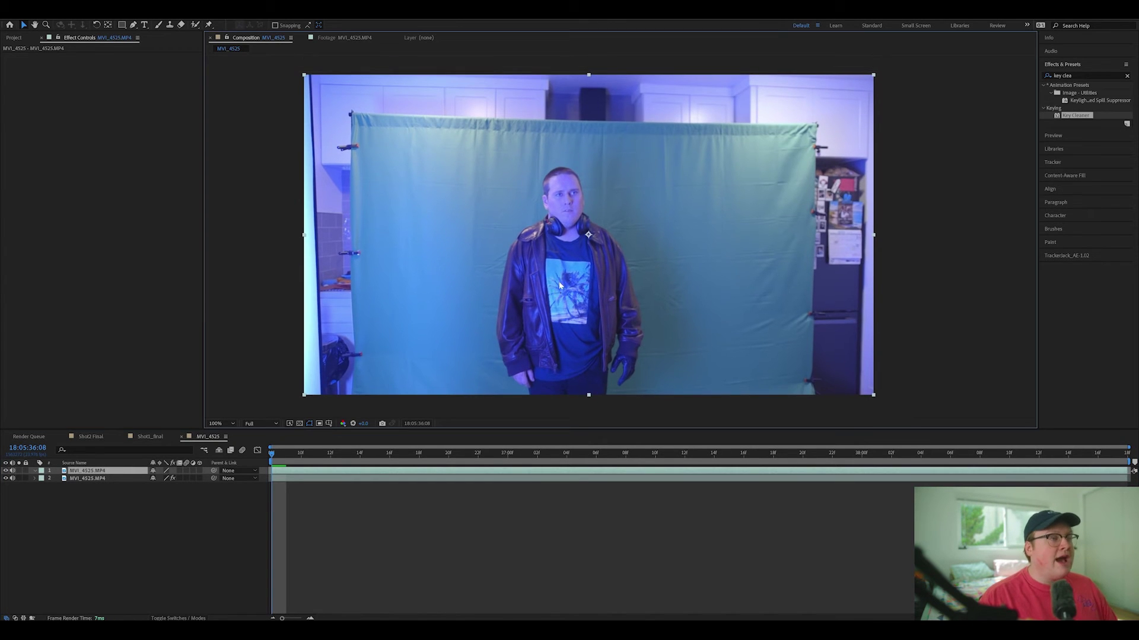
Move the clean MVI_4525.MP4 copy below the keyed layer and show the track matte options for the layers
{"action": "left_click_drag", "start_coordinate": [137, 472], "coordinate": [141, 508]}
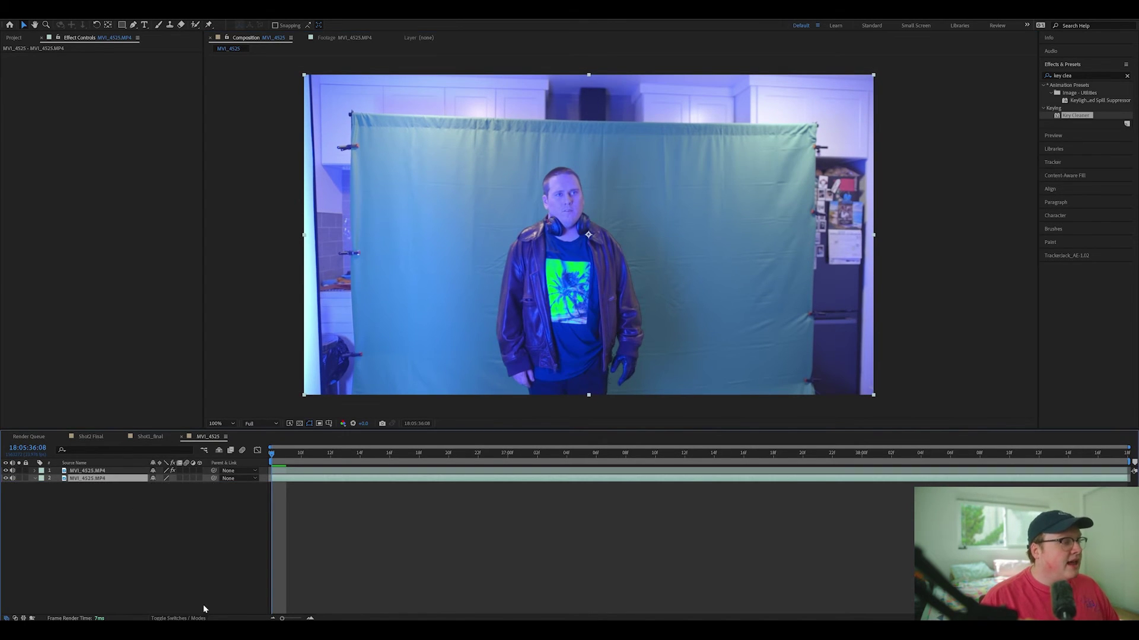
{"action": "left_click", "coordinate": [186, 608]}
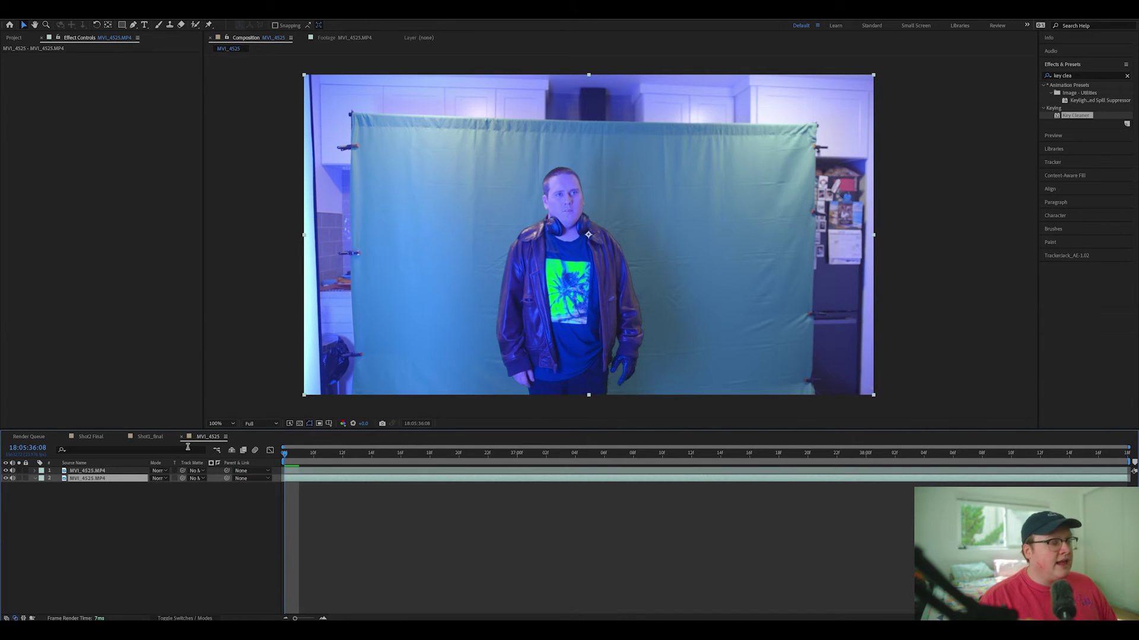
{"action": "left_click", "coordinate": [198, 478]}
{"action": "left_click", "coordinate": [192, 463]}
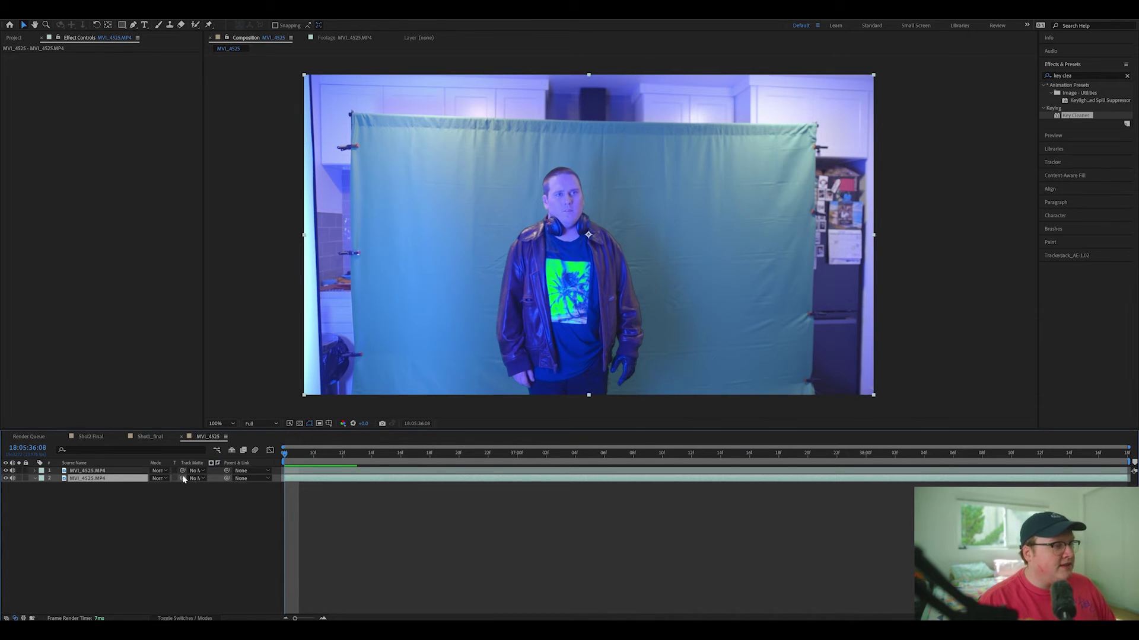
Set the keyed MVI_4525.MP4 layer as the track matte for the clean copy, keeping the keyed layer on top
{"action": "left_click_drag", "start_coordinate": [182, 479], "coordinate": [124, 473]}
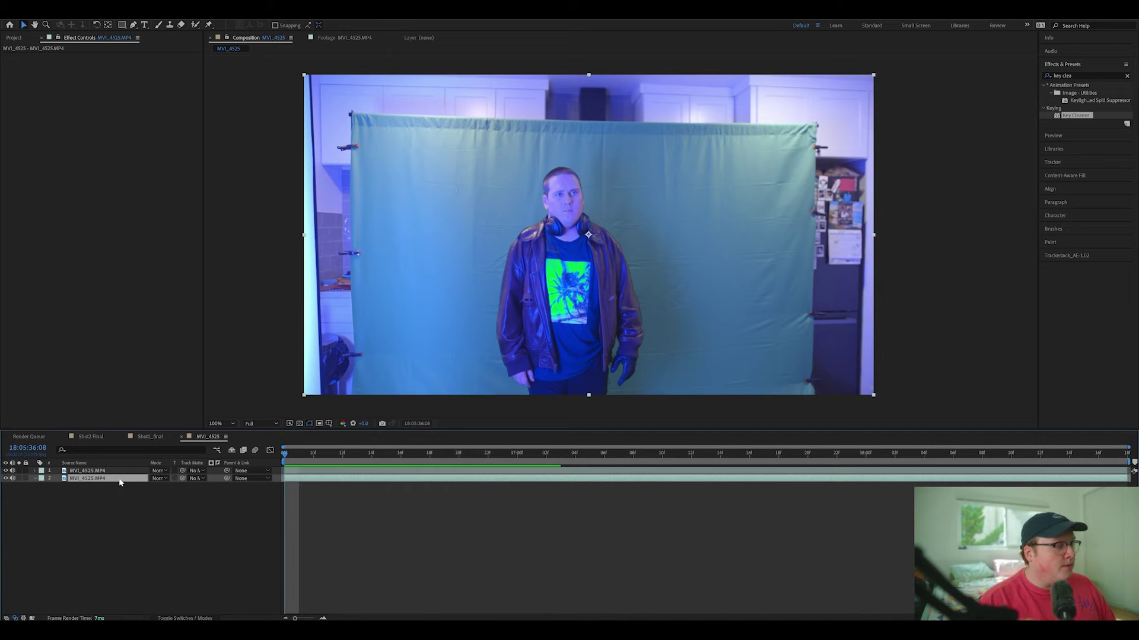
{"action": "left_click", "coordinate": [124, 473]}
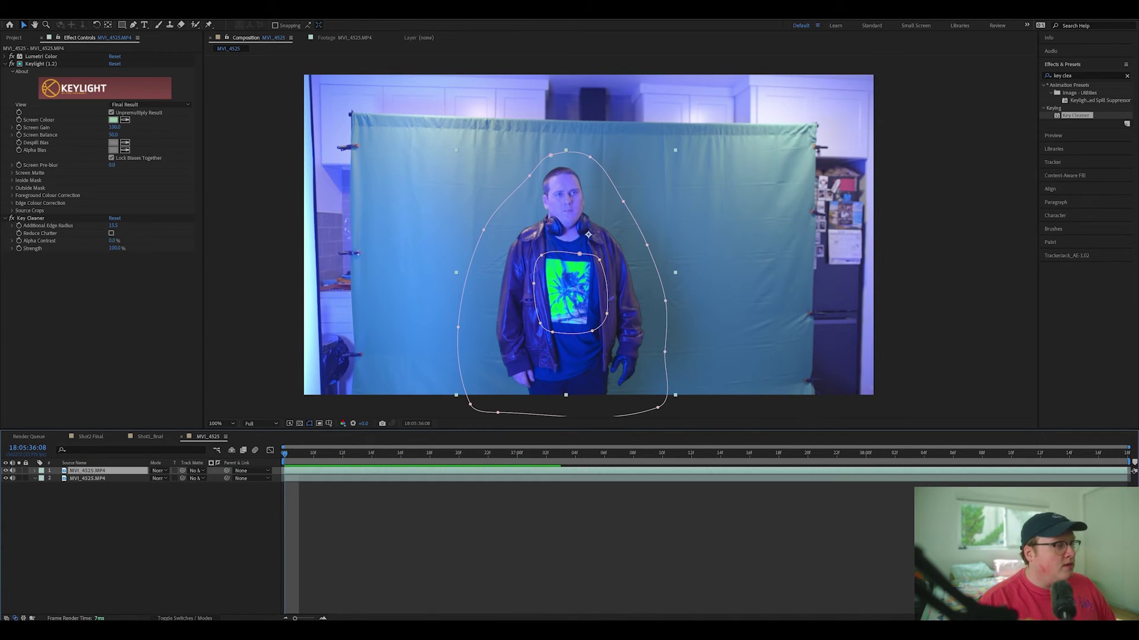
{"action": "left_click_drag", "start_coordinate": [101, 475], "coordinate": [101, 490]}
{"action": "left_click", "coordinate": [102, 472]}
{"action": "left_click", "coordinate": [103, 478]}
{"action": "left_click", "coordinate": [98, 472]}
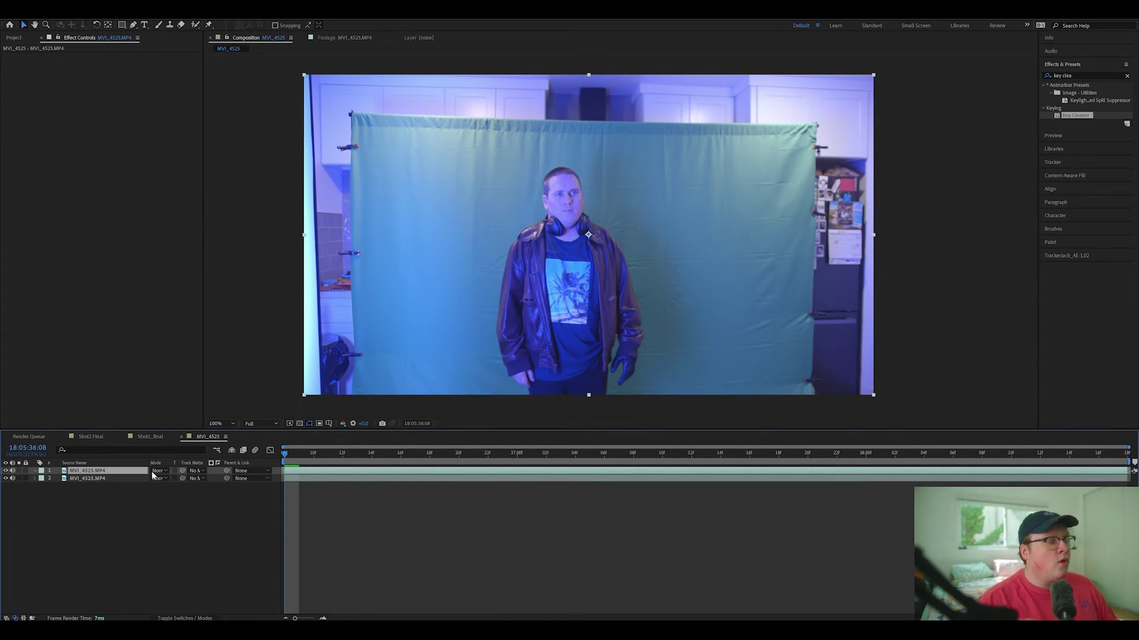
{"action": "left_click_drag", "start_coordinate": [183, 471], "coordinate": [121, 489]}
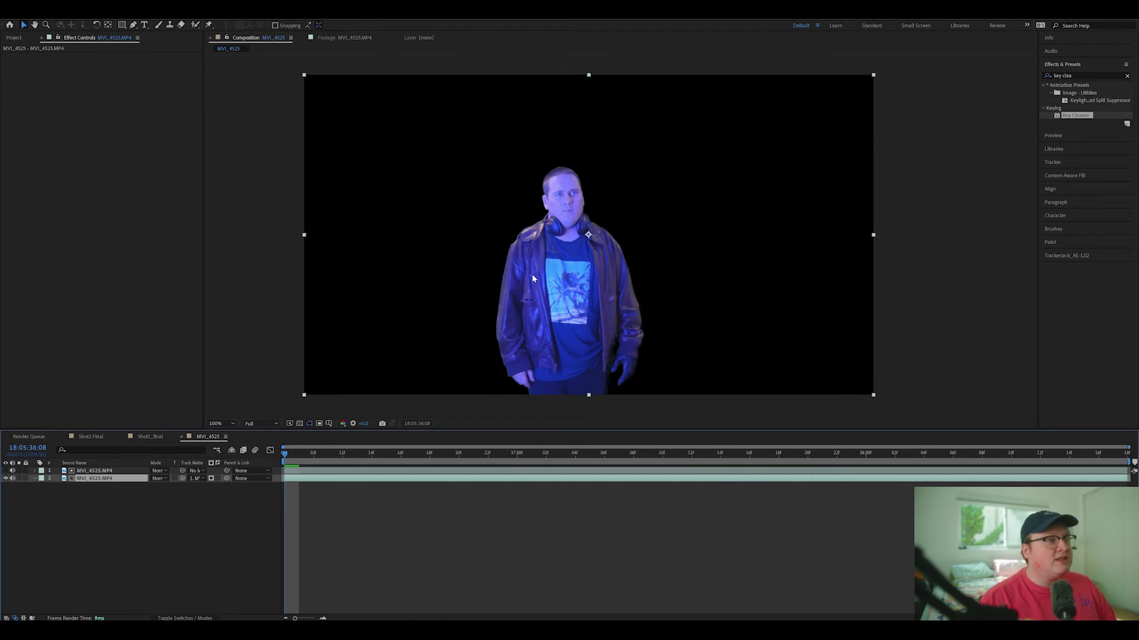
Scrub through the clip to check the track-matted result, and return to the first frame
{"action": "left_click", "coordinate": [119, 500]}
{"action": "left_click", "coordinate": [444, 452]}
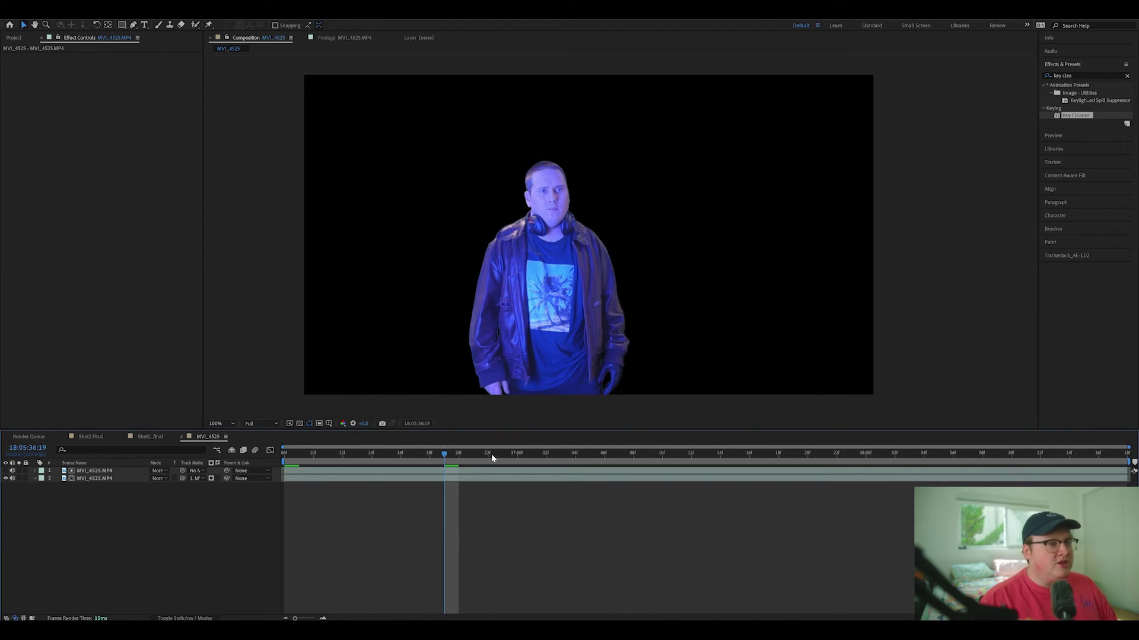
{"action": "left_click_drag", "start_coordinate": [516, 454], "coordinate": [198, 462]}
Review the clean fill layer and its keyed matte layer in turn, toggling solo on the matte layer
{"action": "left_click", "coordinate": [91, 478]}
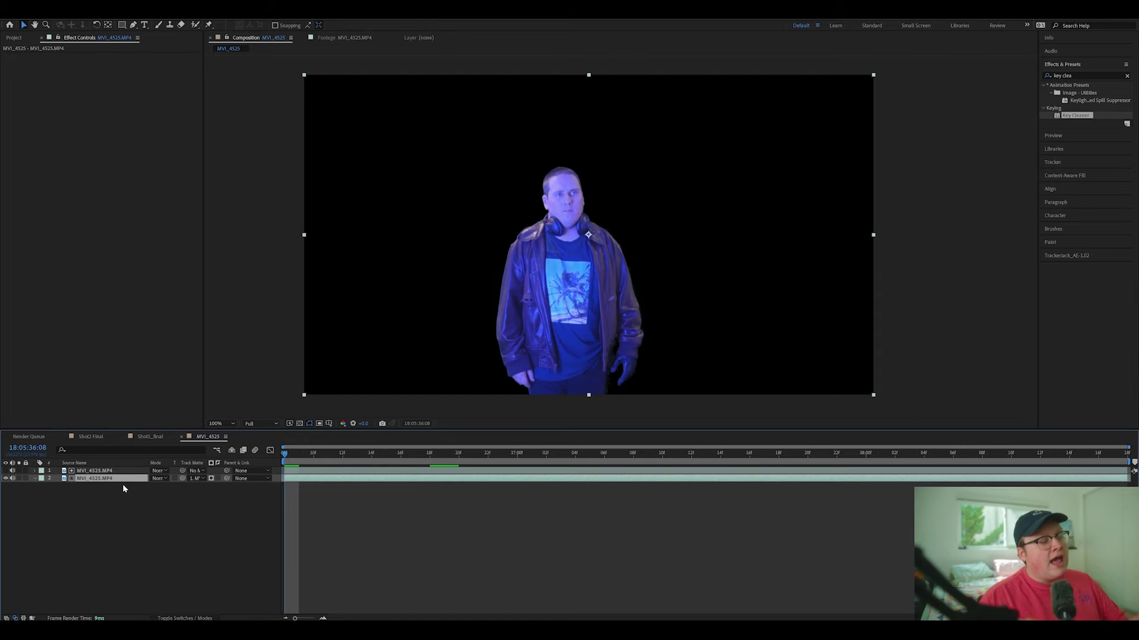
{"action": "left_click", "coordinate": [132, 472]}
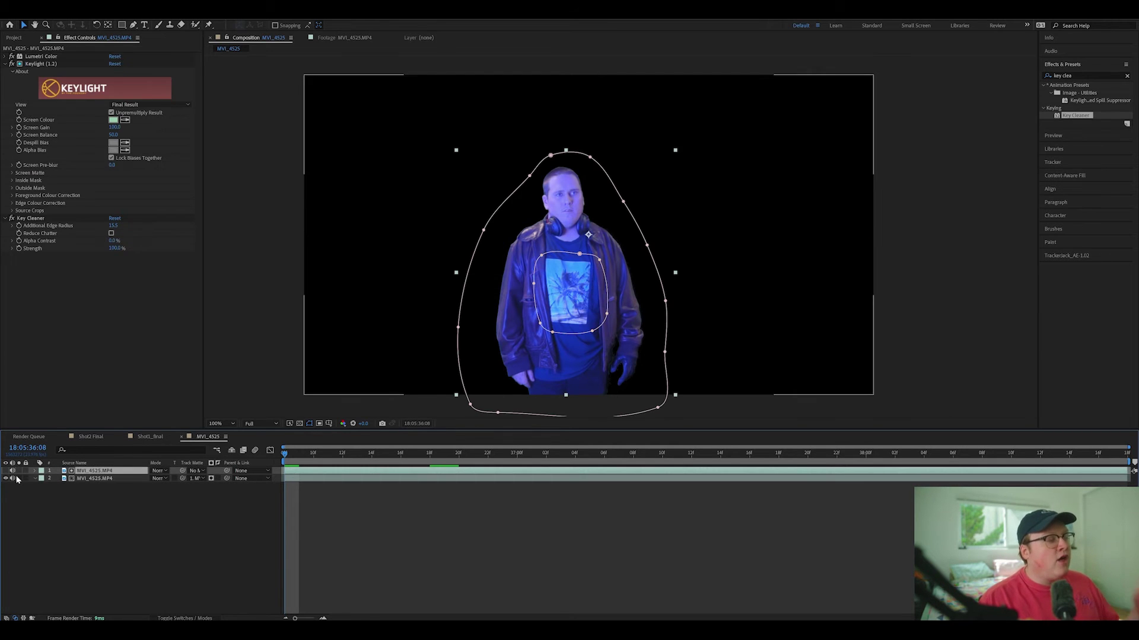
{"action": "left_click", "coordinate": [19, 471]}
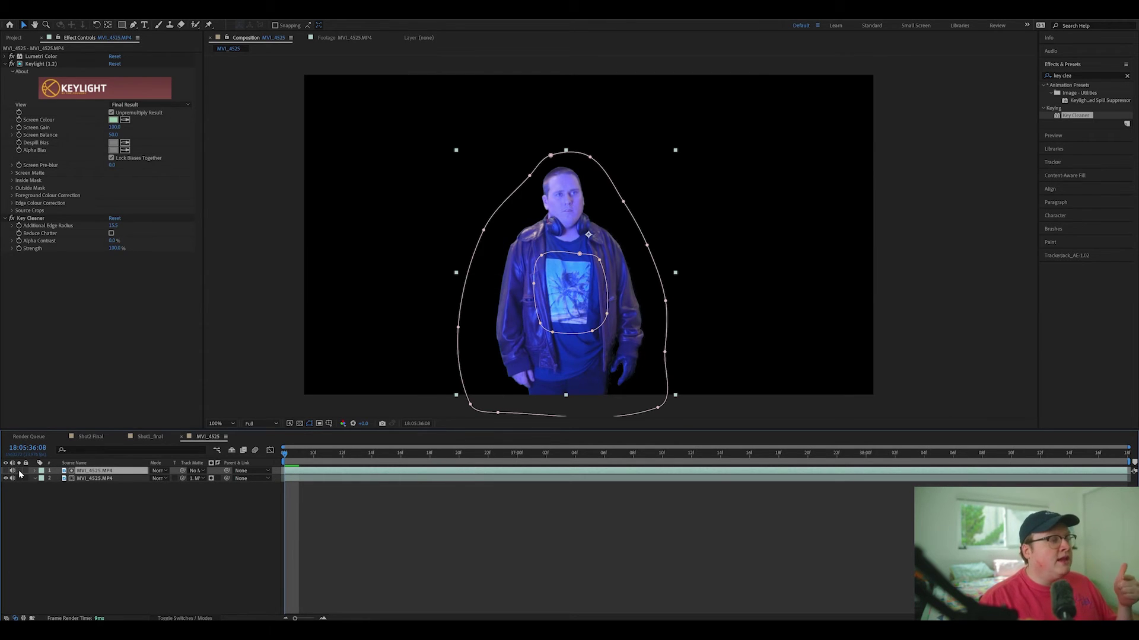
{"action": "left_click", "coordinate": [20, 471]}
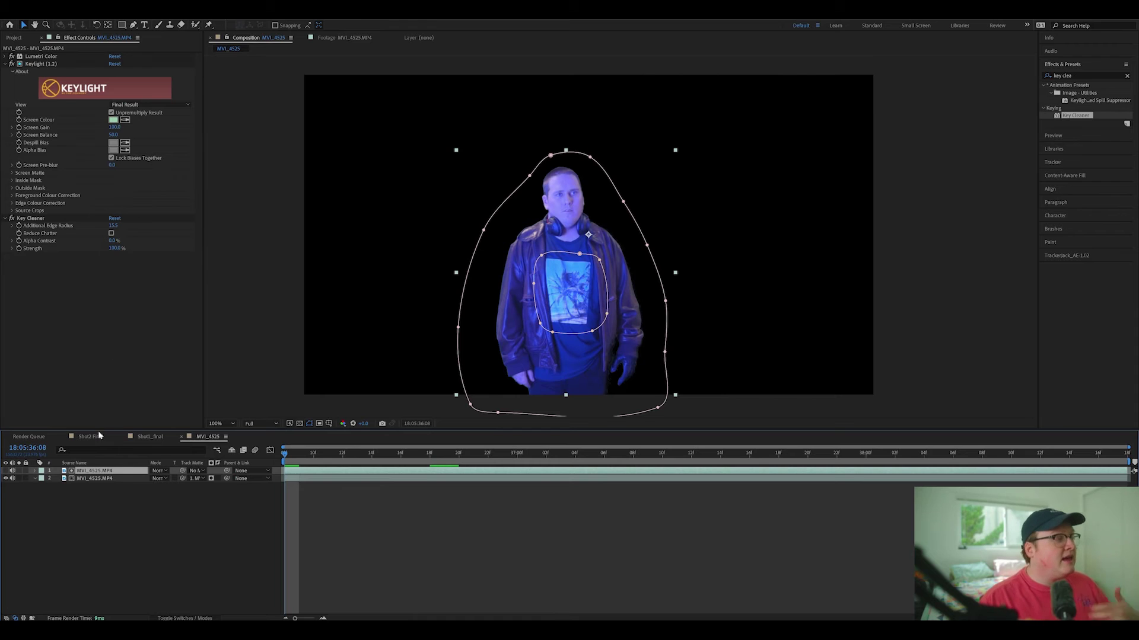
Pre-compose the clean MVI_4525.MP4 layer and its keyed matte layer together as "Keyed Guy", moving all attributes into the new composition
{"action": "left_click", "coordinate": [110, 478]}
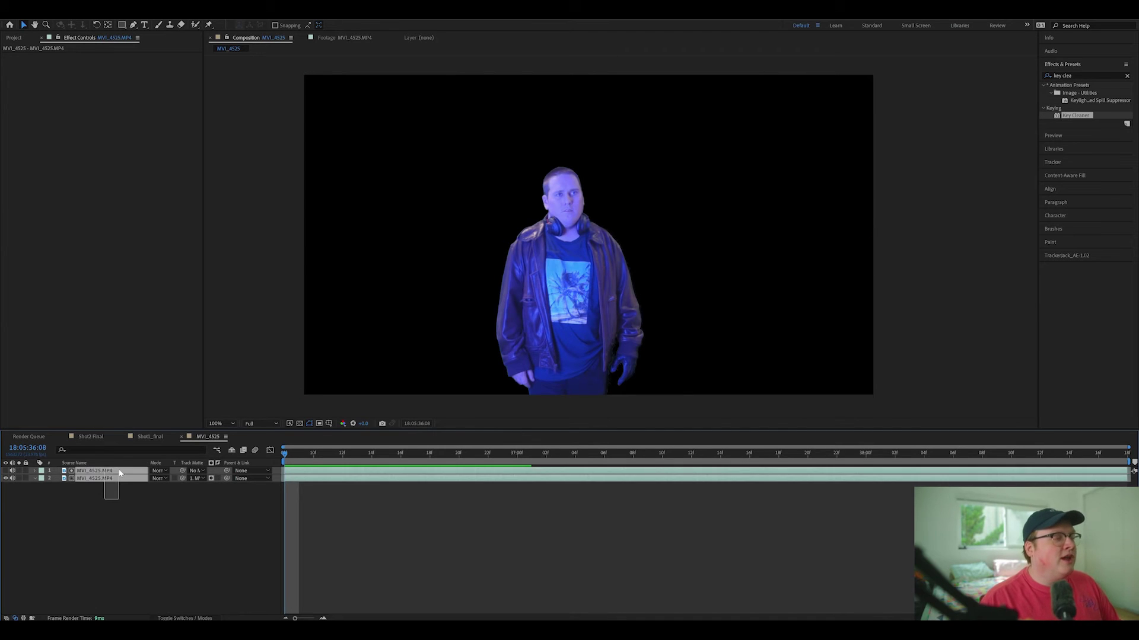
{"action": "left_click", "coordinate": [136, 507]}
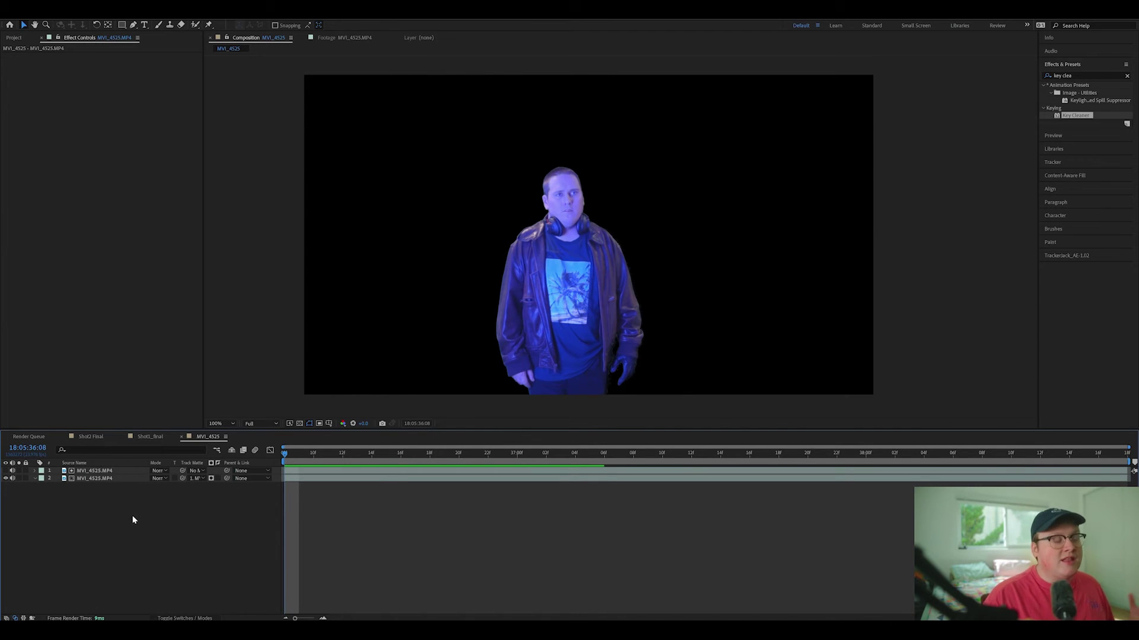
{"action": "mouse_move", "coordinate": [119, 503]}
{"action": "left_mouse_down"}
{"action": "mouse_move", "coordinate": [111, 474]}
{"action": "mouse_move", "coordinate": [123, 482]}
{"action": "left_mouse_up"}
{"action": "left_click", "coordinate": [126, 502]}
{"action": "left_click", "coordinate": [131, 471], "text": "shift"}
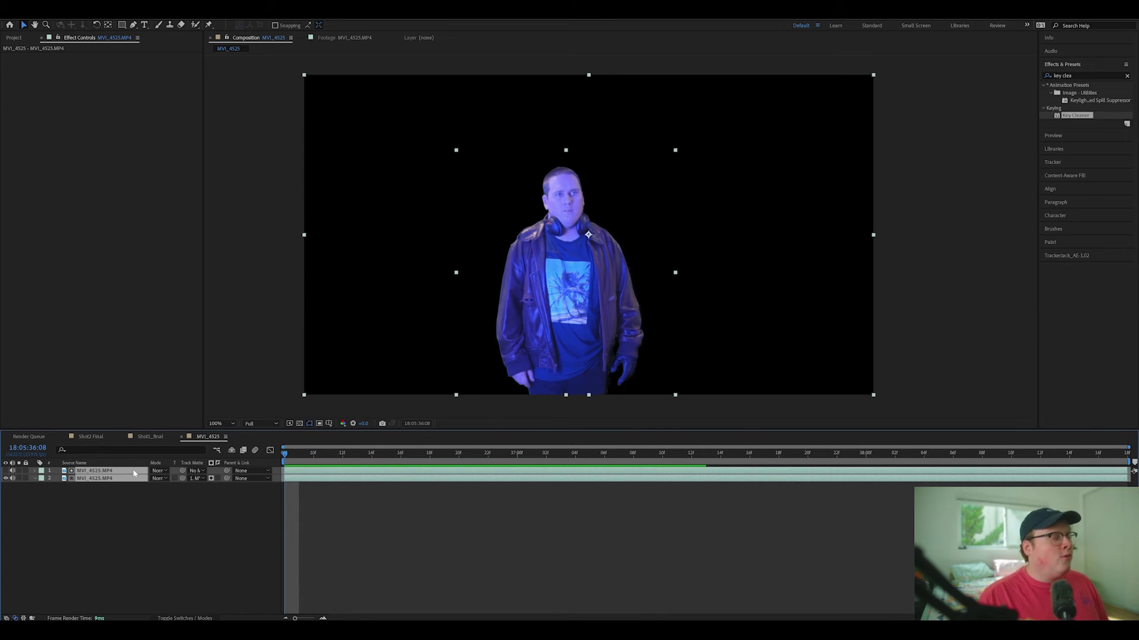
{"action": "right_click", "coordinate": [133, 472]}
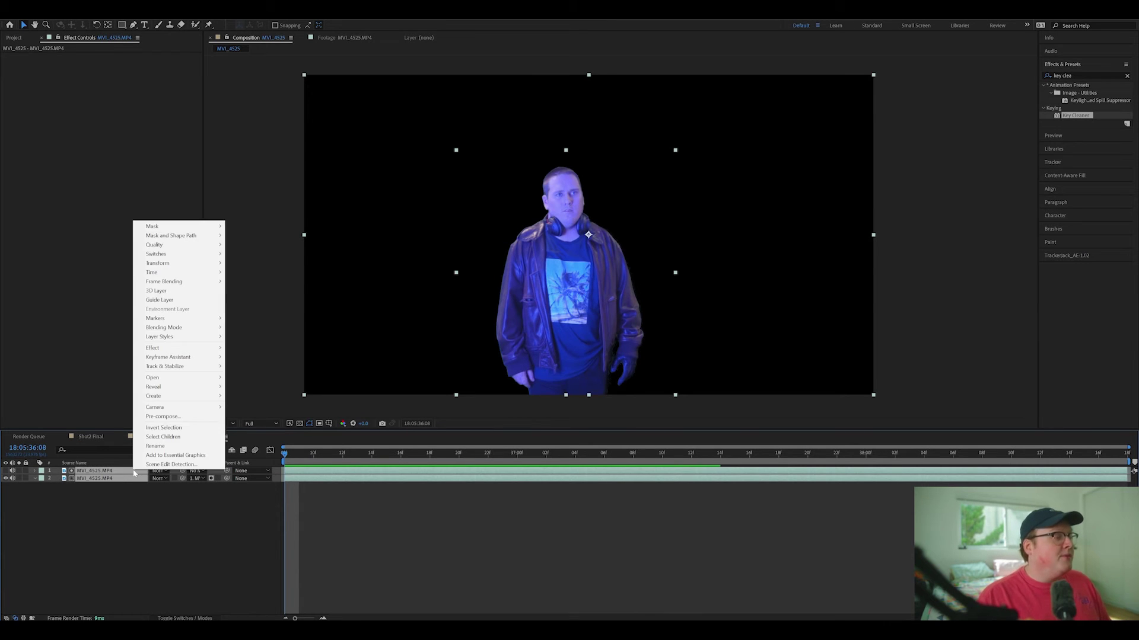
{"action": "left_click", "coordinate": [173, 423]}
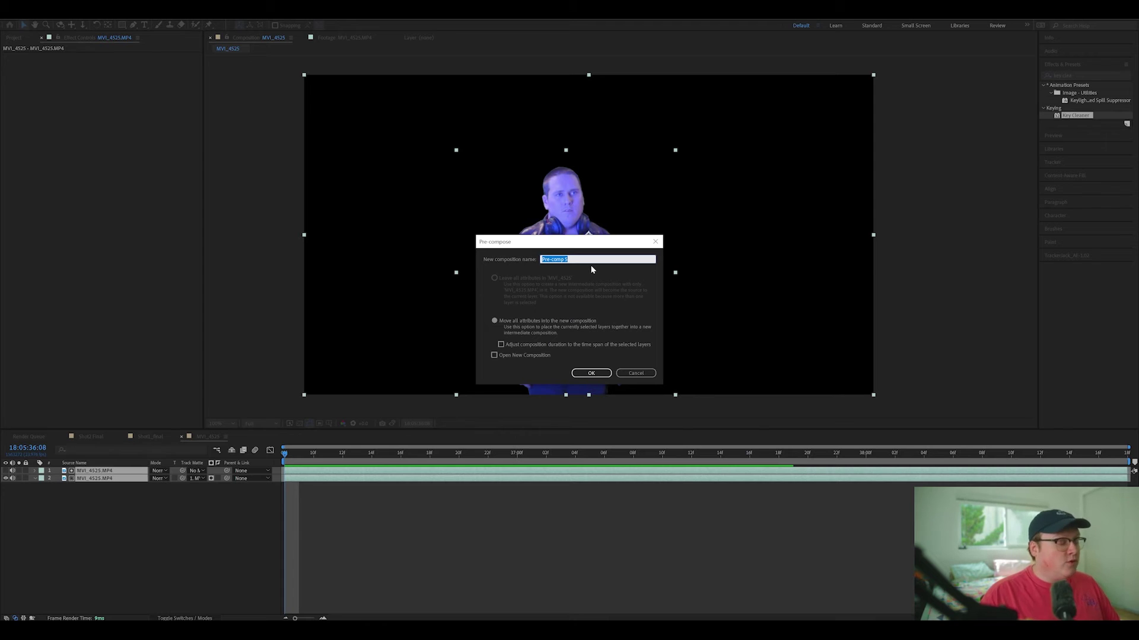
{"action": "key", "text": "BackSpace"}
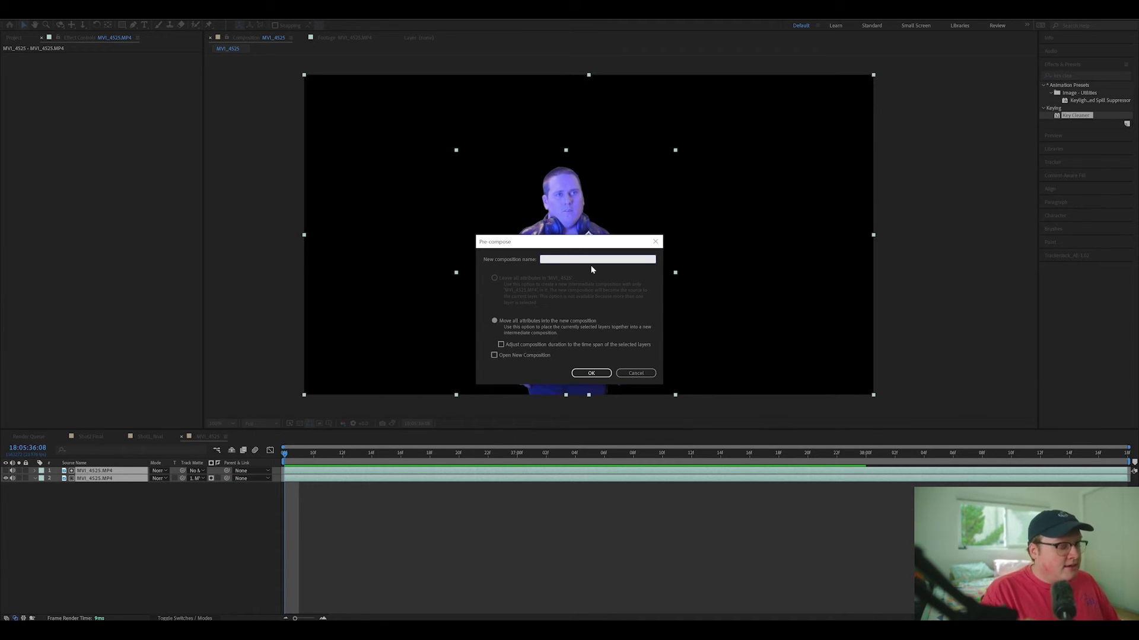
{"action": "type", "text": "KL"}
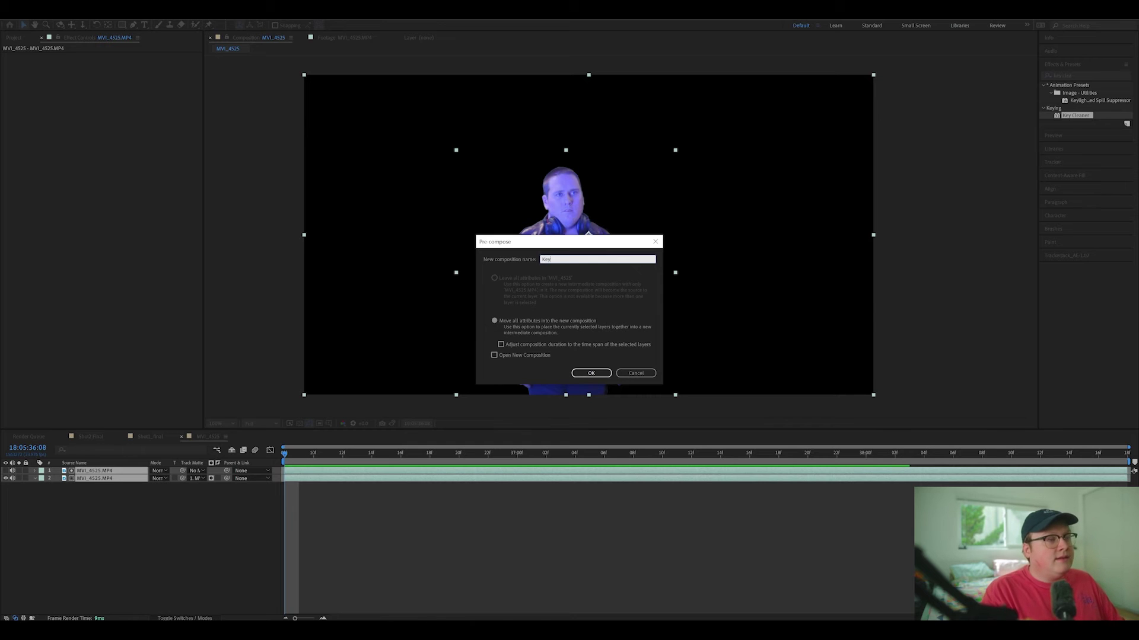
{"action": "type", "text": "yed Guy"}
{"action": "key", "text": "Return"}
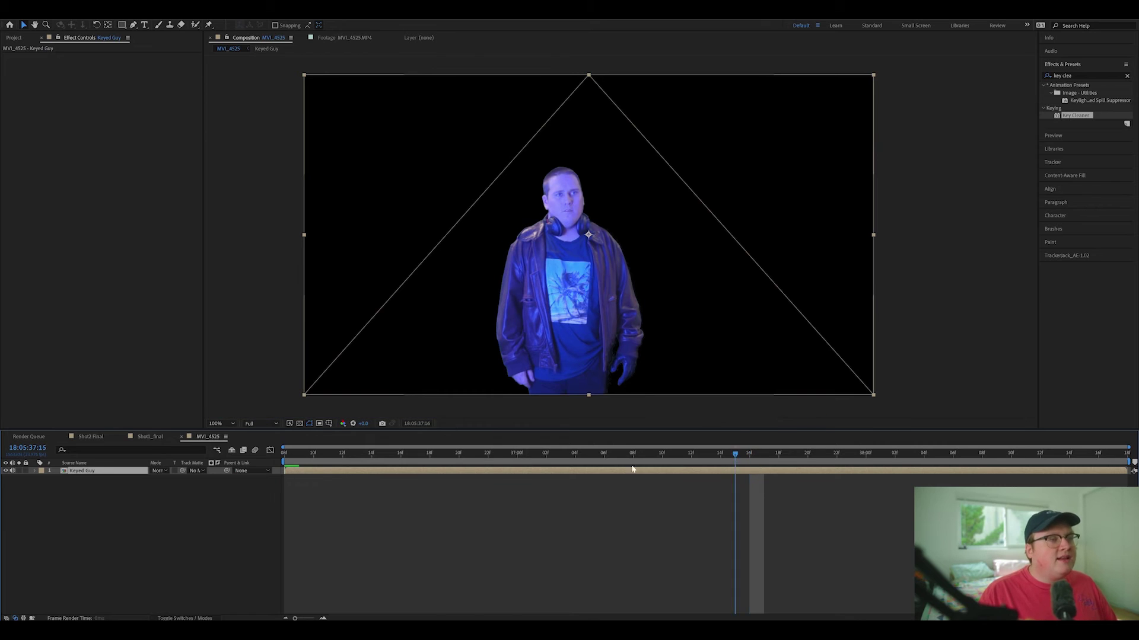
Scrub to a frame of the Keyed Guy pre-comp to check it and return to the first frame
{"action": "left_click", "coordinate": [416, 453]}
{"action": "key", "text": "Home"}
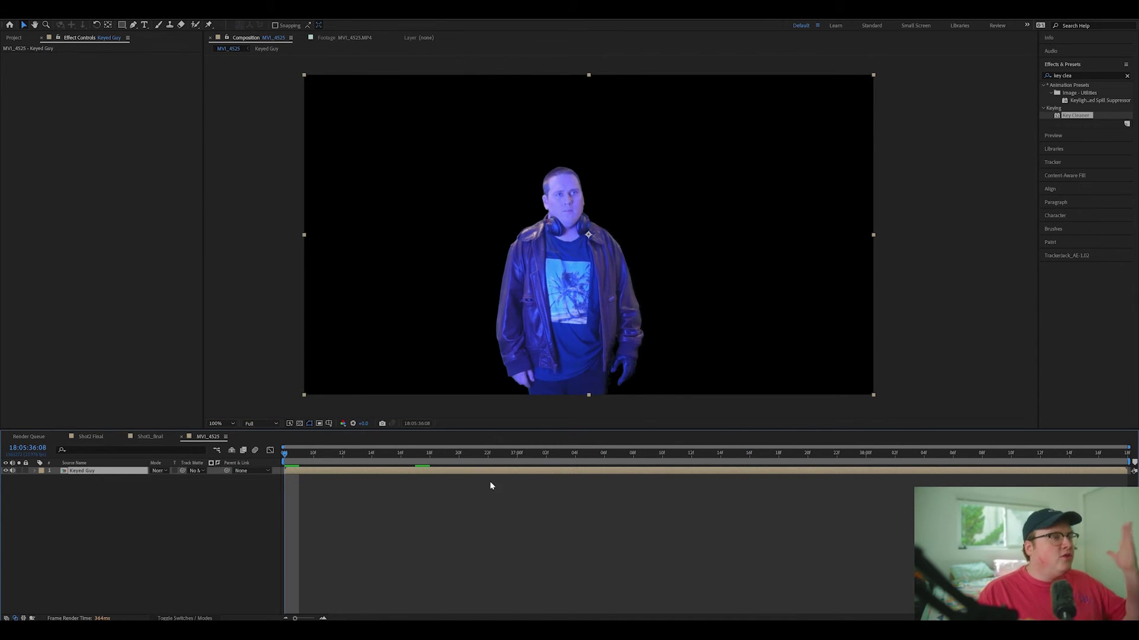
{"action": "left_click_drag", "start_coordinate": [563, 282], "coordinate": [563, 300]}
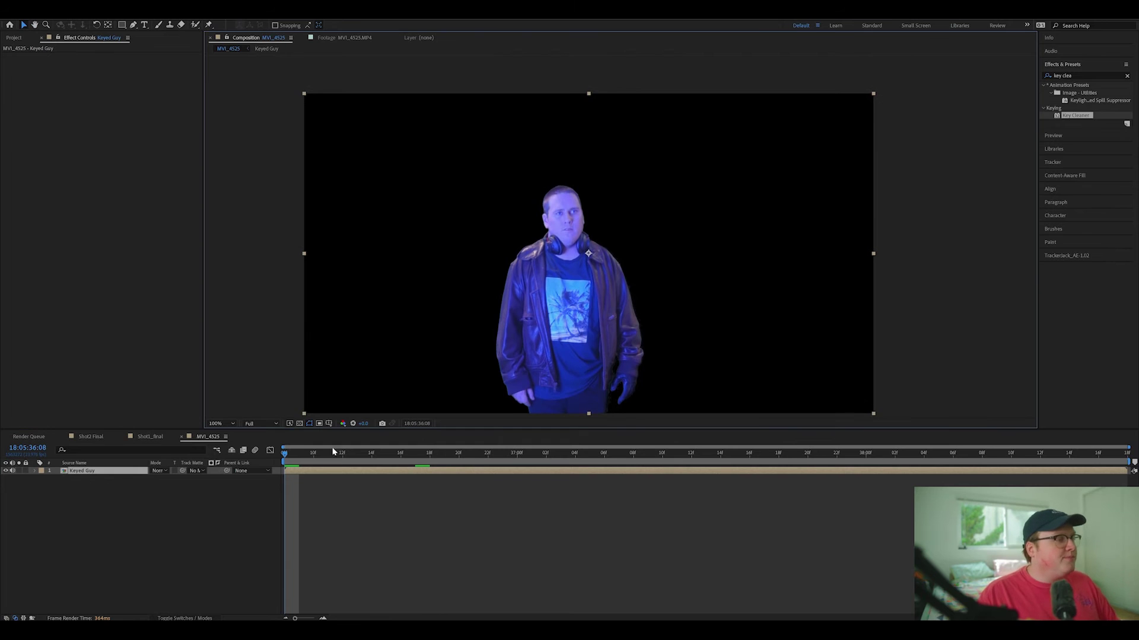
Show the transparency grid and examine the keyed edges around the man's head, jacket and hands up close
{"action": "left_click", "coordinate": [299, 423]}
{"action": "scroll", "coordinate": [500, 230], "scroll_direction": "up", "scroll_amount": 4}
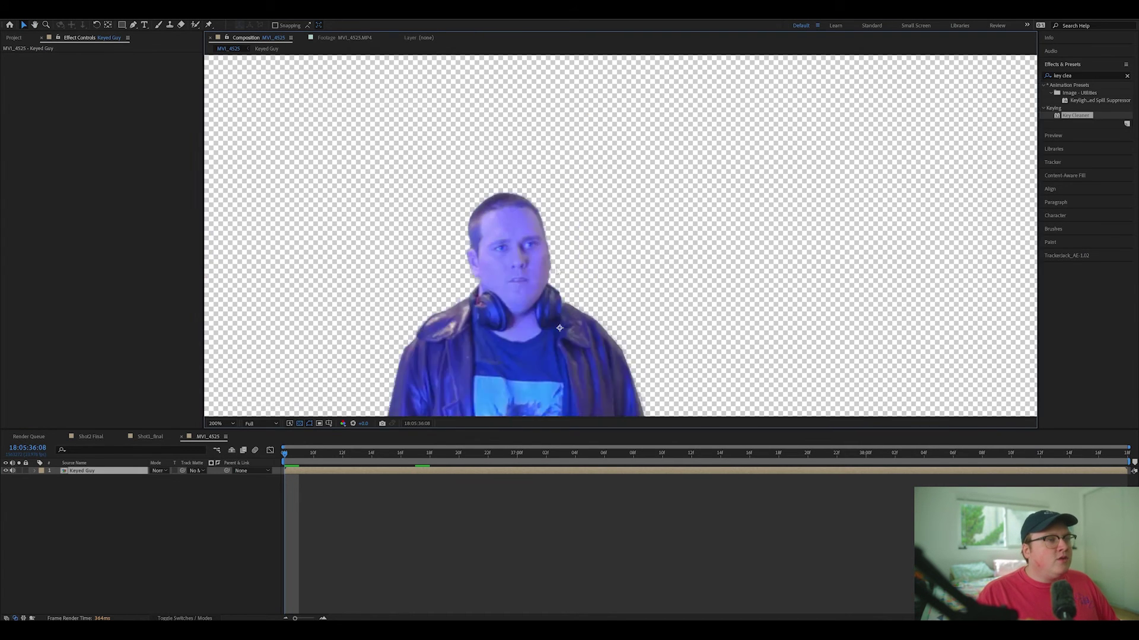
{"action": "scroll", "coordinate": [504, 224], "scroll_direction": "up", "scroll_amount": 2}
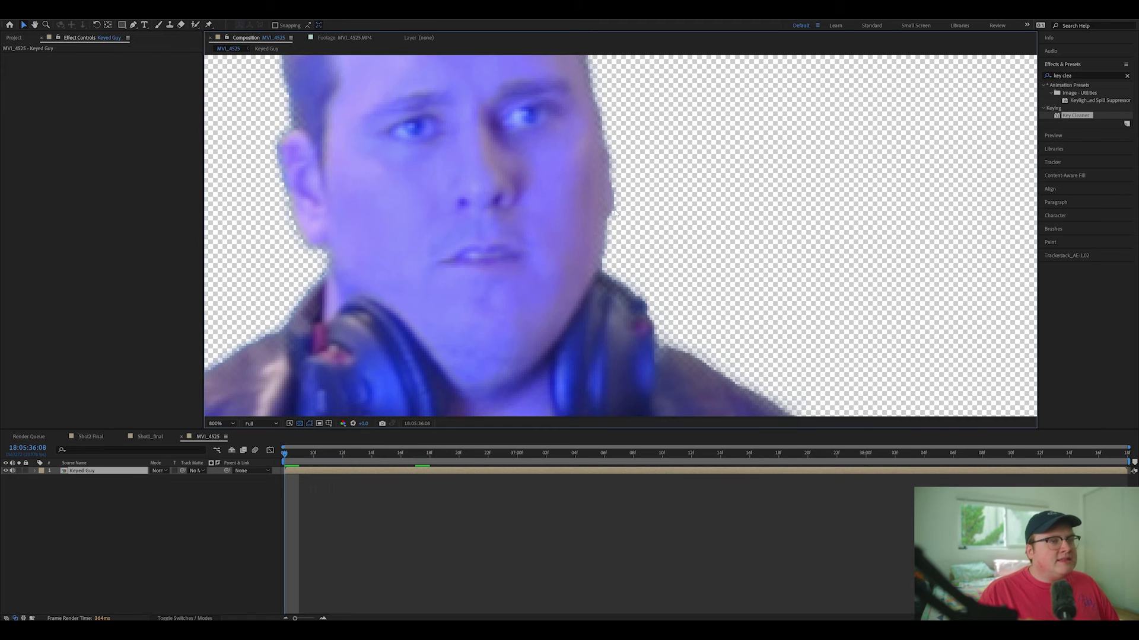
{"action": "scroll", "coordinate": [537, 258], "scroll_direction": "down", "scroll_amount": 3}
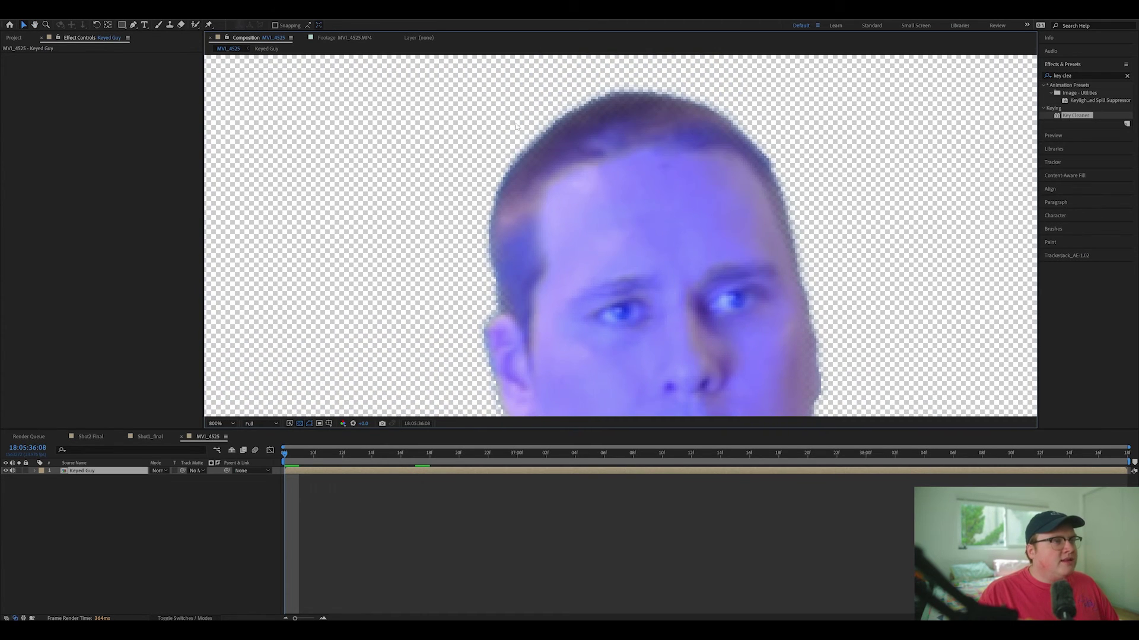
{"action": "scroll", "coordinate": [606, 233], "scroll_direction": "down", "scroll_amount": 3}
{"action": "scroll", "coordinate": [514, 259], "scroll_direction": "up", "scroll_amount": 3}
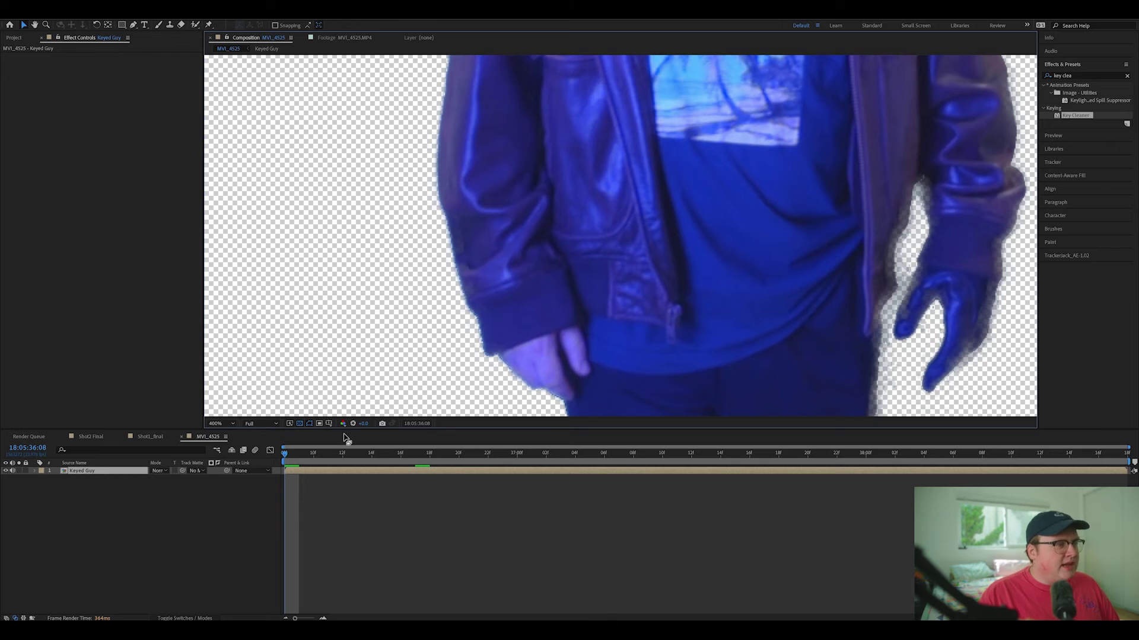
Examine the jacket edges with the preview exposure raised to +4.0, reset exposure to 0, and hide the transparency grid
{"action": "left_click_drag", "start_coordinate": [365, 426], "coordinate": [389, 426]}
{"action": "left_click_drag", "start_coordinate": [439, 180], "coordinate": [491, 227]}
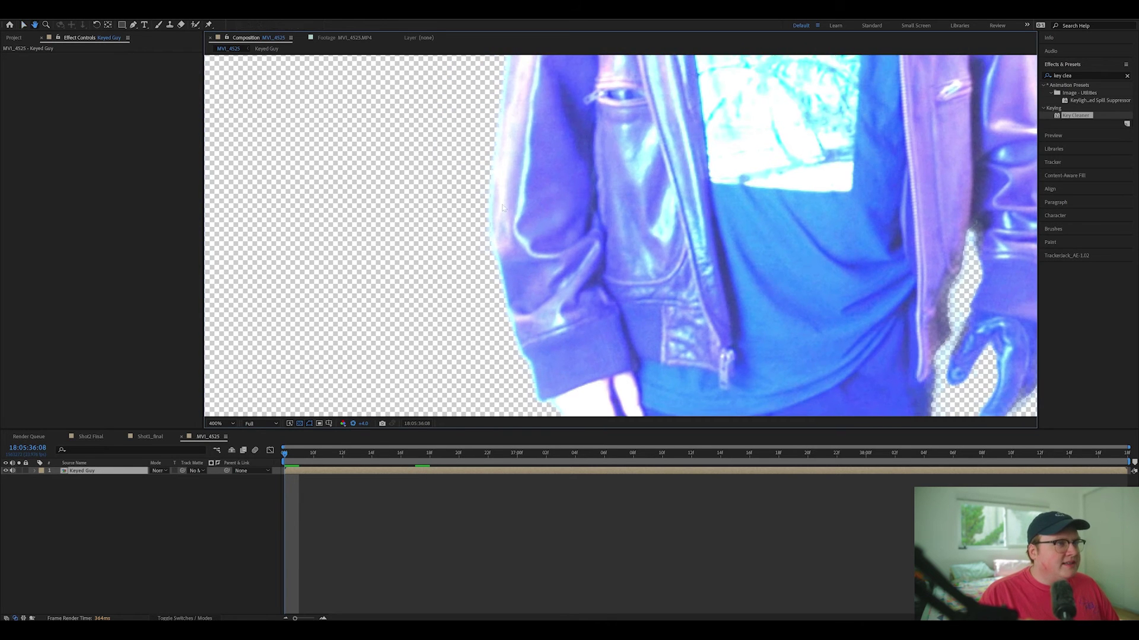
{"action": "left_click", "coordinate": [363, 424]}
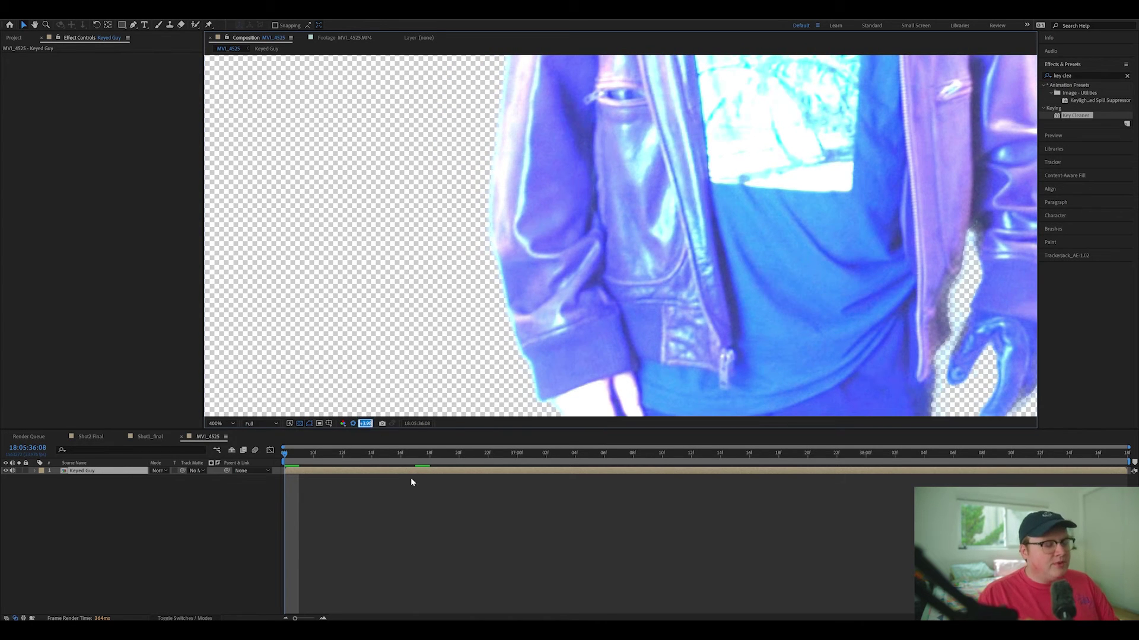
{"action": "type", "text": "0"}
{"action": "left_click", "coordinate": [411, 480]}
{"action": "scroll", "coordinate": [629, 240], "scroll_direction": "down", "scroll_amount": 4}
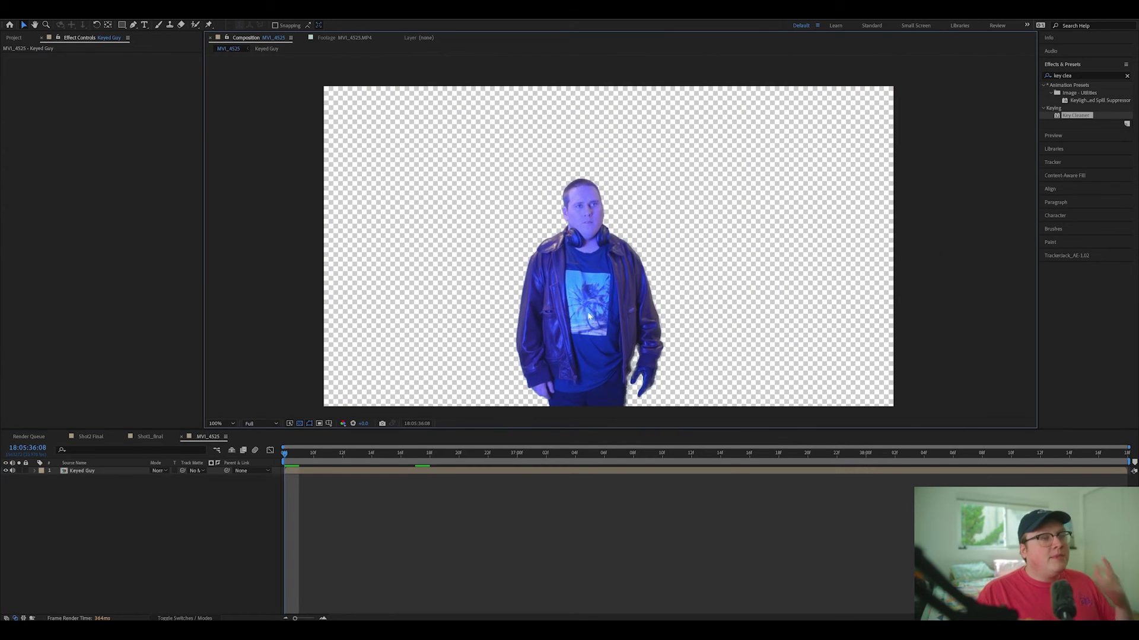
{"action": "left_click", "coordinate": [118, 475]}
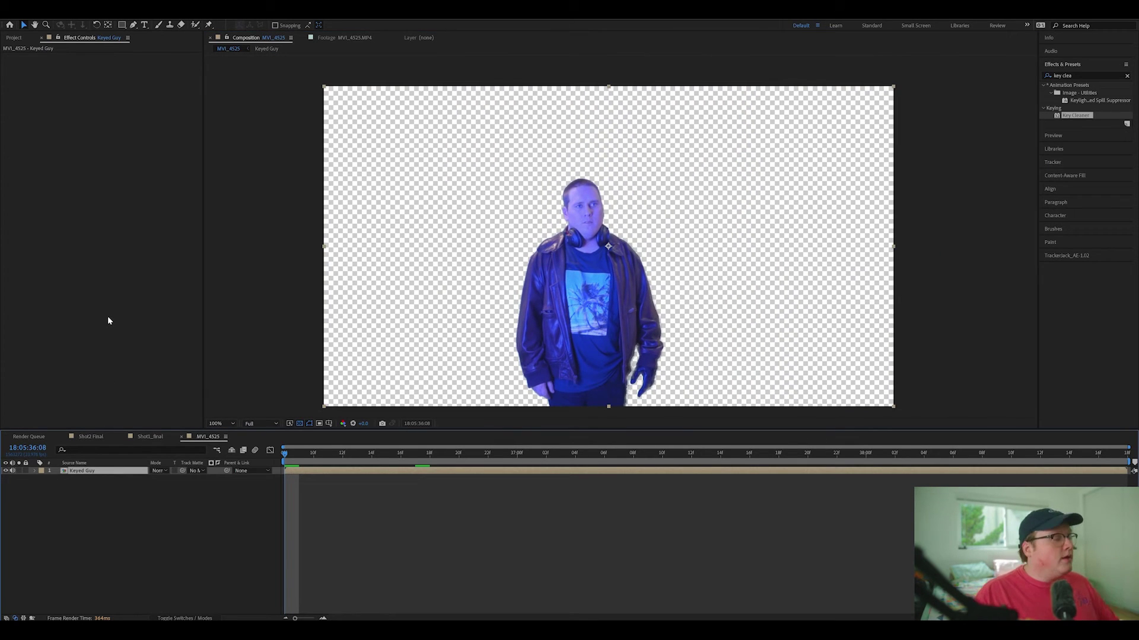
{"action": "left_click", "coordinate": [309, 424]}
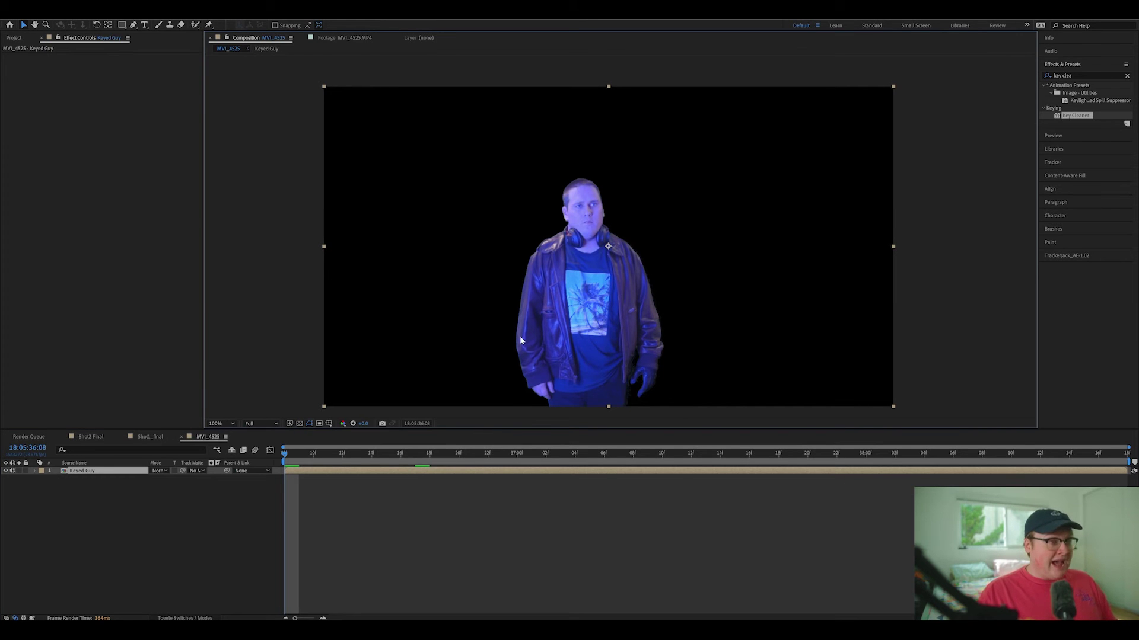
Search the effects for "refine" and apply Refine Hard Matte to the Keyed Guy layer
{"action": "left_click_drag", "start_coordinate": [1081, 76], "coordinate": [1026, 84]}
{"action": "key", "text": "BackSpace"}
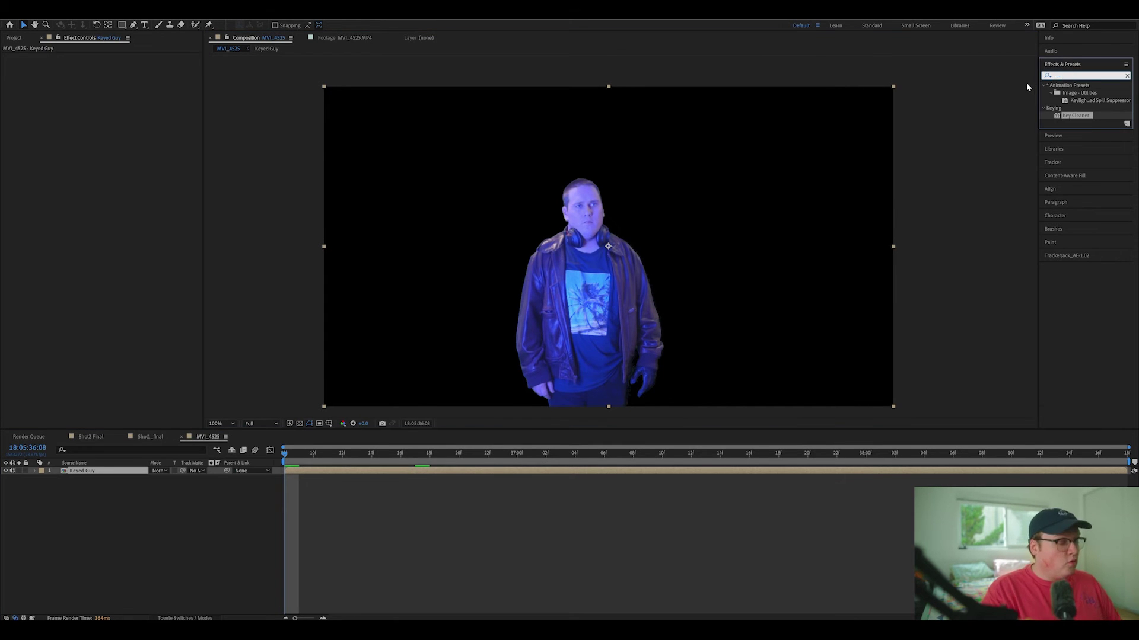
{"action": "type", "text": "refine"}
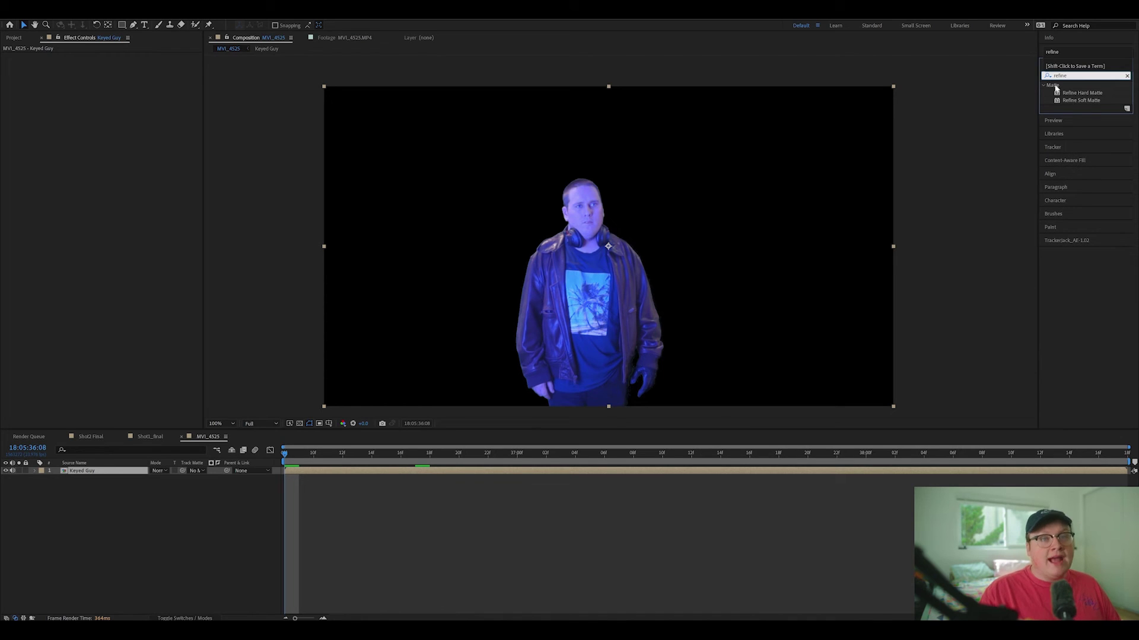
{"action": "left_click_drag", "start_coordinate": [1081, 93], "coordinate": [700, 295]}
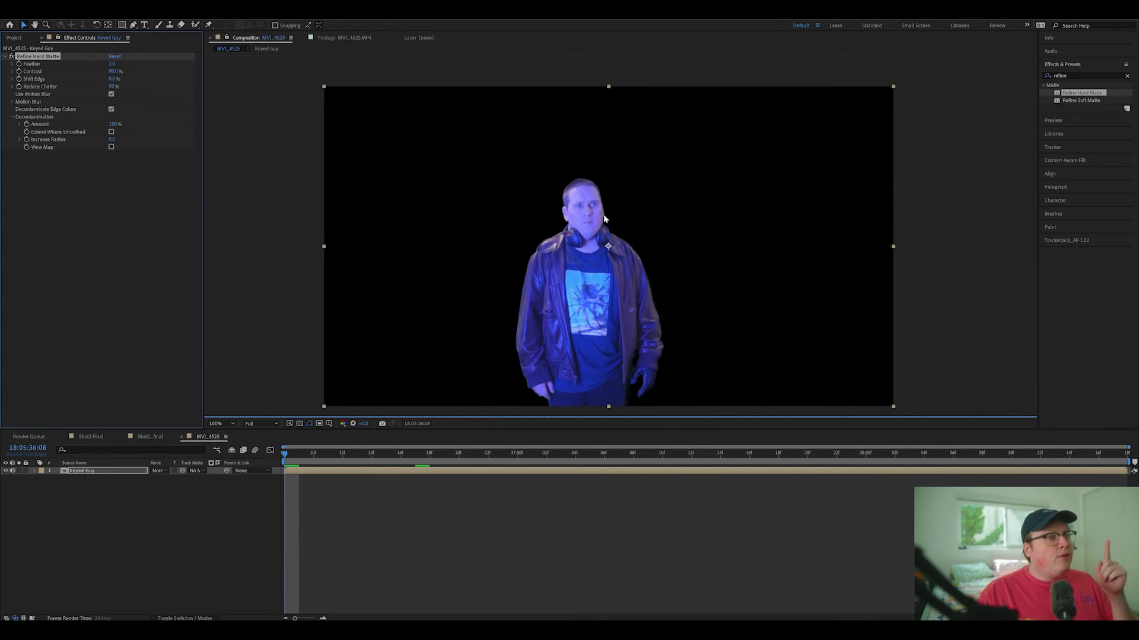
Set Refine Hard Matte's Feather, Contrast and Reduce Chatter to 0 and disable Use Motion Blur
{"action": "scroll", "coordinate": [605, 252], "scroll_direction": "up", "scroll_amount": 2}
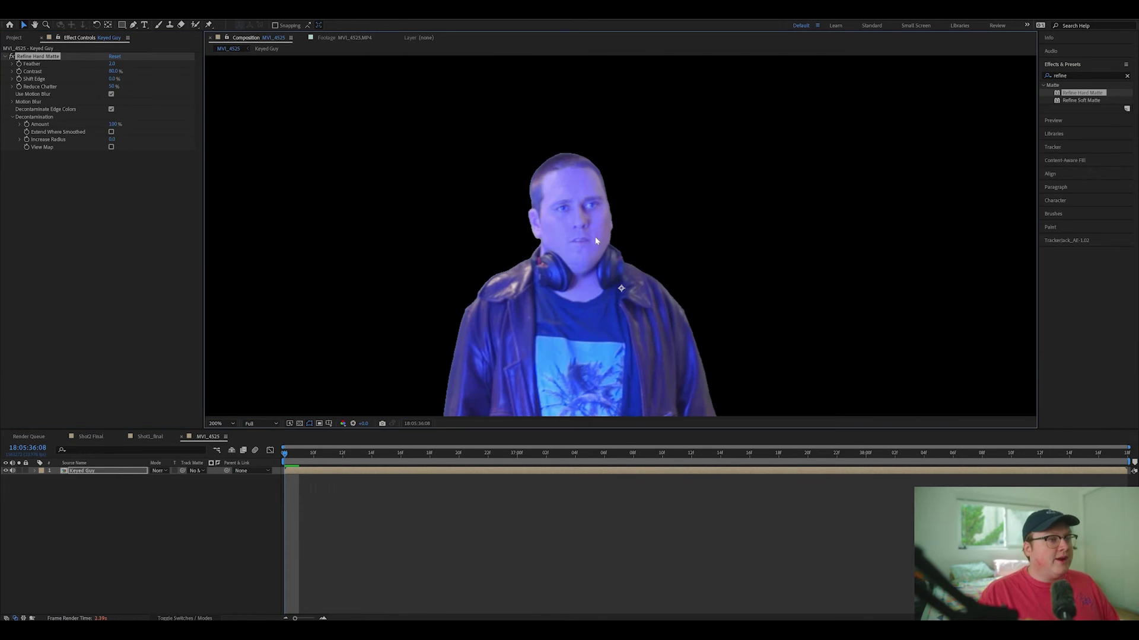
{"action": "left_click", "coordinate": [112, 65]}
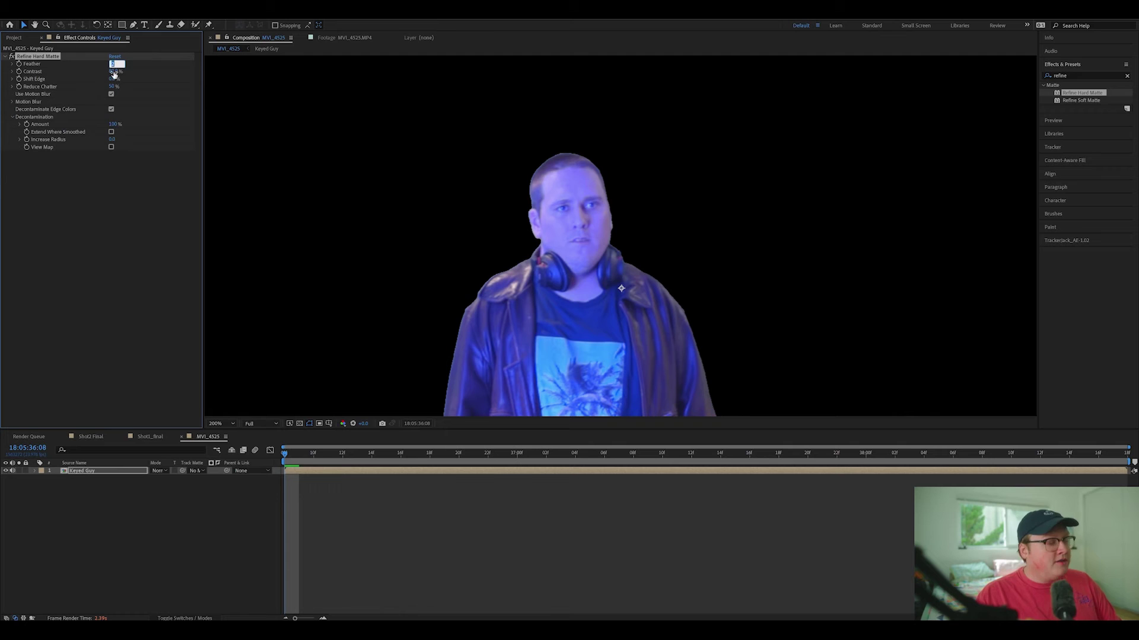
{"action": "type", "text": "0"}
{"action": "left_click", "coordinate": [113, 71]}
{"action": "type", "text": "0"}
{"action": "left_click", "coordinate": [117, 82]}
{"action": "left_click", "coordinate": [112, 87]}
{"action": "type", "text": "0"}
{"action": "left_click", "coordinate": [137, 87]}
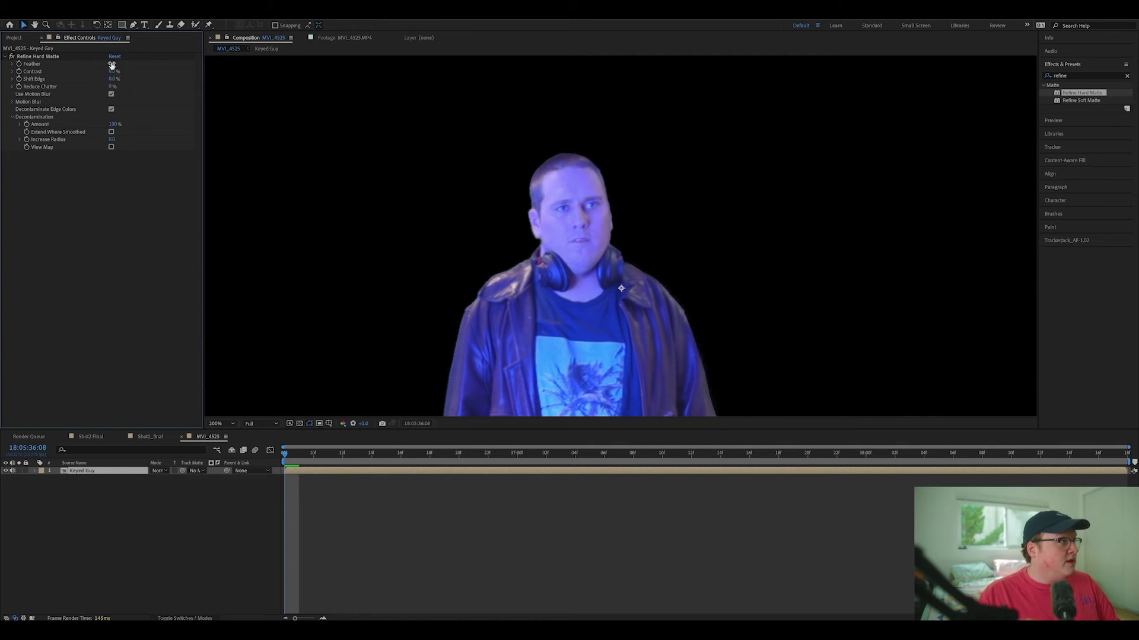
{"action": "left_click", "coordinate": [111, 94]}
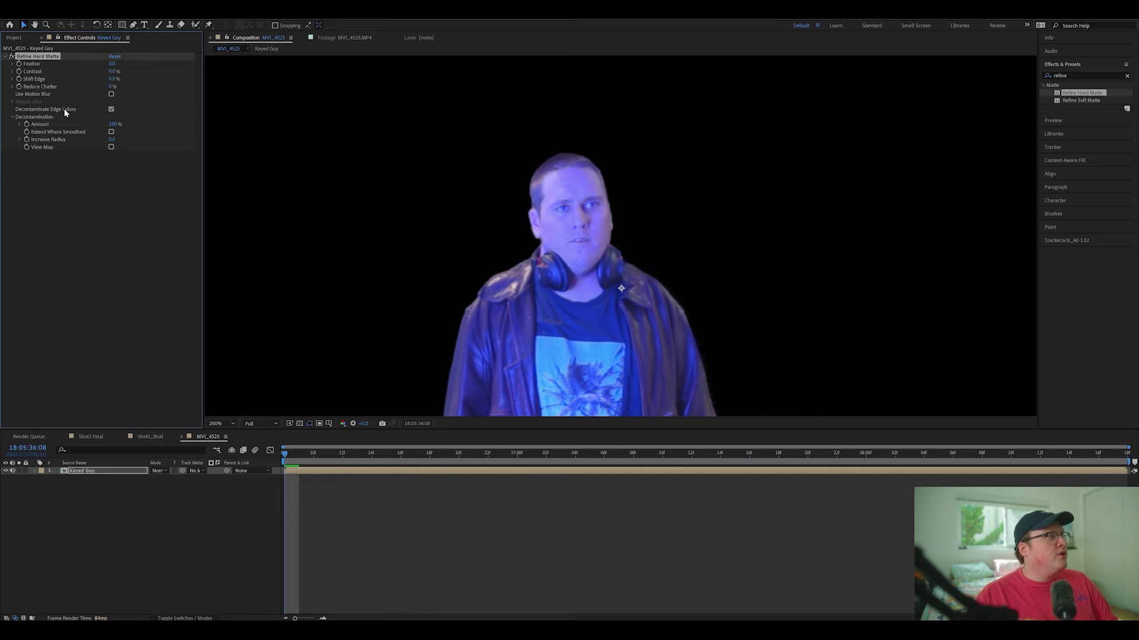
Compare the man's shoulder and sleeve edges up close with Refine Hard Matte switched off and on
{"action": "left_click_drag", "start_coordinate": [625, 271], "coordinate": [647, 202]}
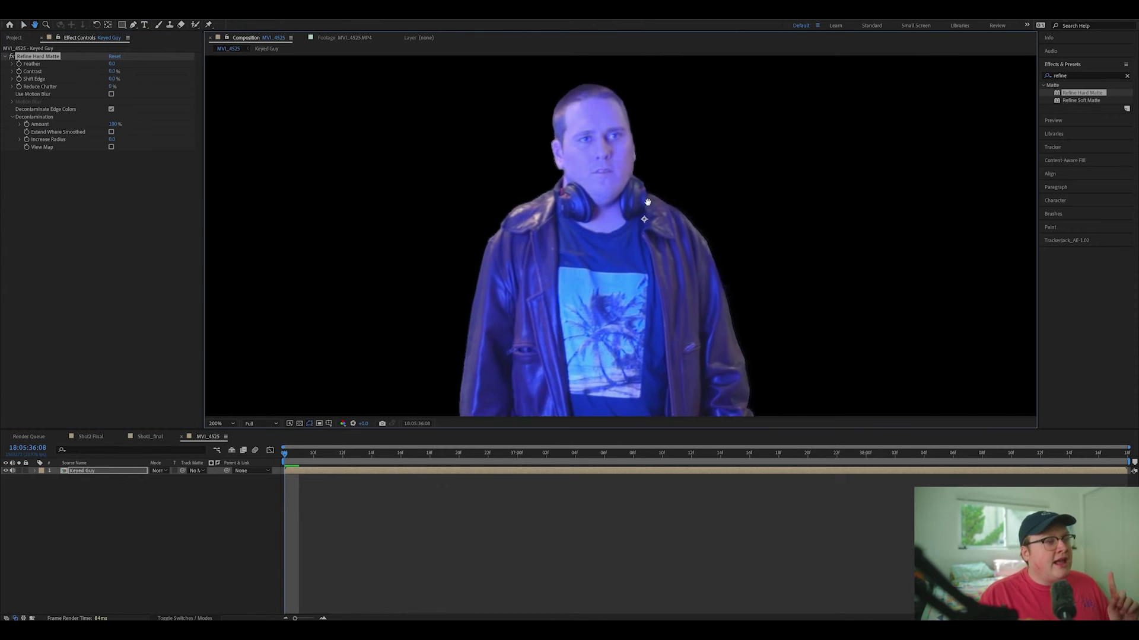
{"action": "scroll", "coordinate": [524, 243], "scroll_direction": "up", "scroll_amount": 3}
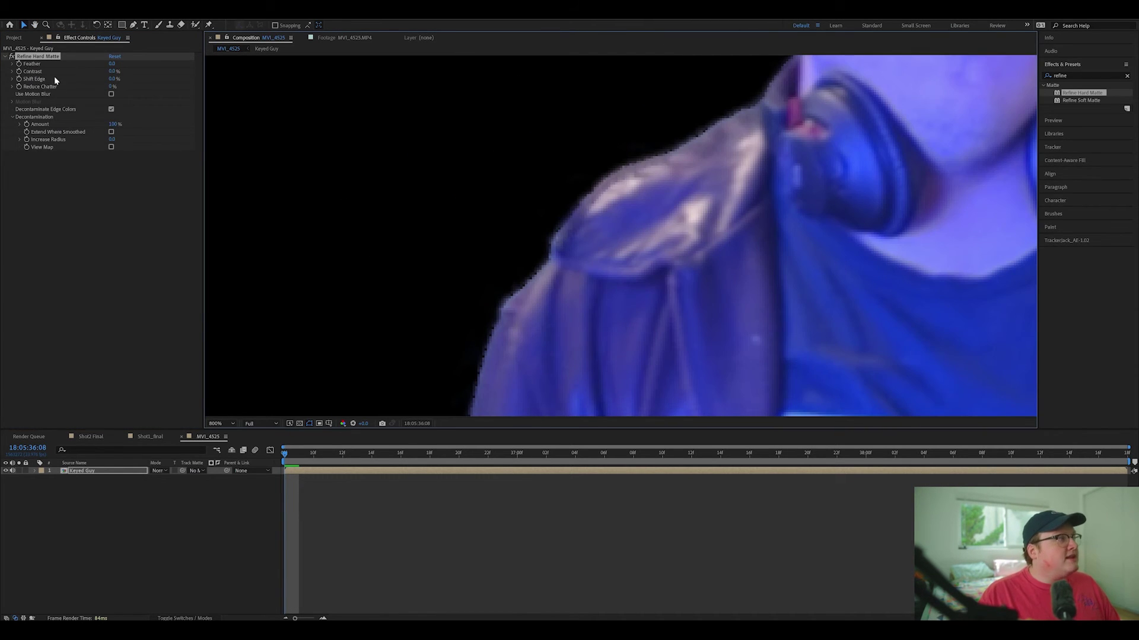
{"action": "left_click_drag", "start_coordinate": [518, 326], "coordinate": [577, 172]}
{"action": "left_click", "coordinate": [11, 56]}
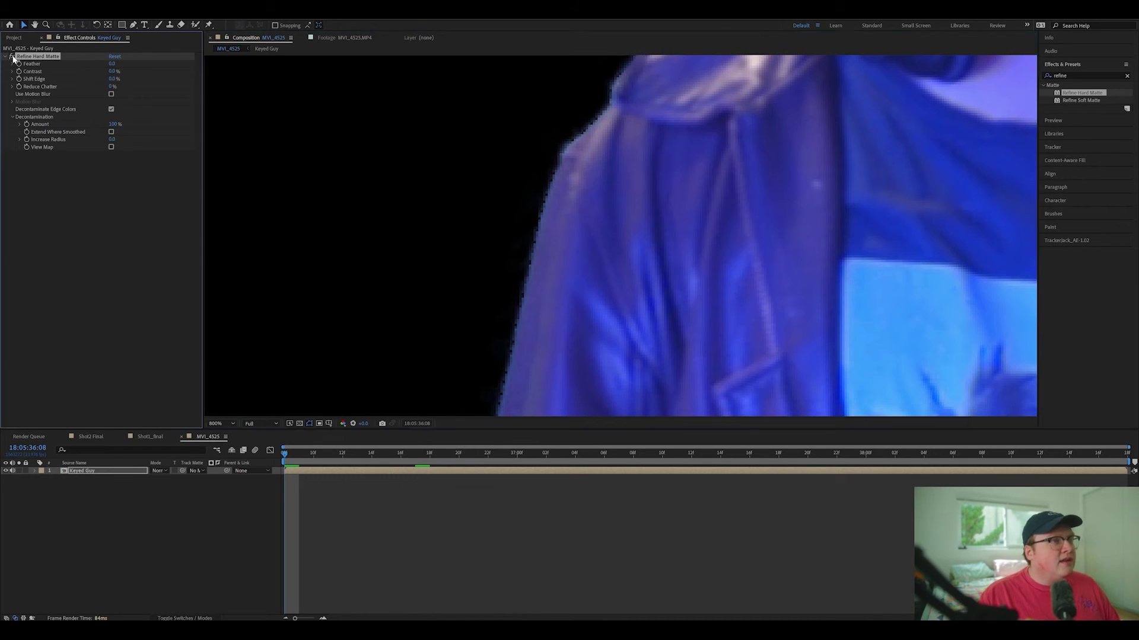
{"action": "left_click_drag", "start_coordinate": [552, 289], "coordinate": [575, 178]}
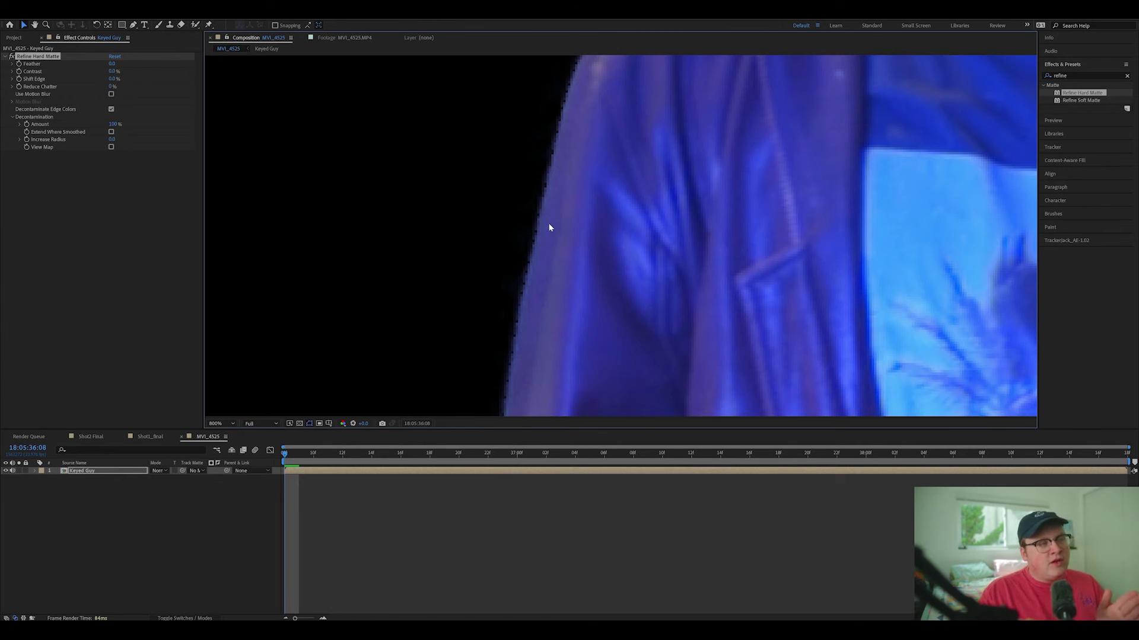
{"action": "left_click", "coordinate": [12, 57]}
{"action": "left_click", "coordinate": [12, 57]}
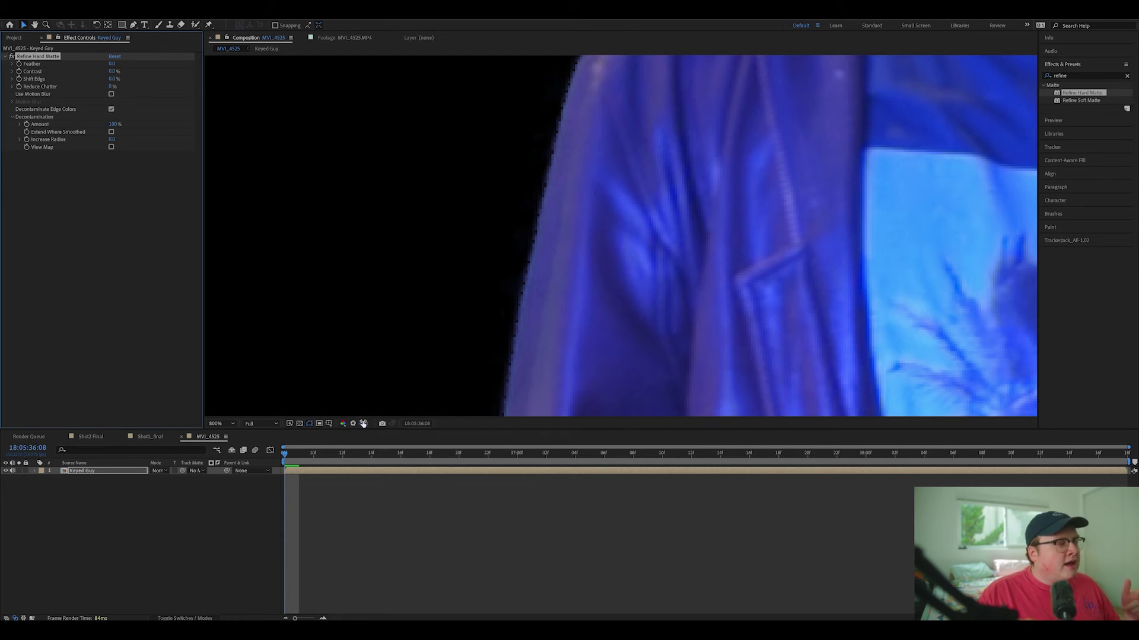
Raise the preview exposure to +3.0 and compare the sleeve edge with Refine Hard Matte off and on
{"action": "left_click_drag", "start_coordinate": [363, 424], "coordinate": [481, 403]}
{"action": "left_click", "coordinate": [12, 57]}
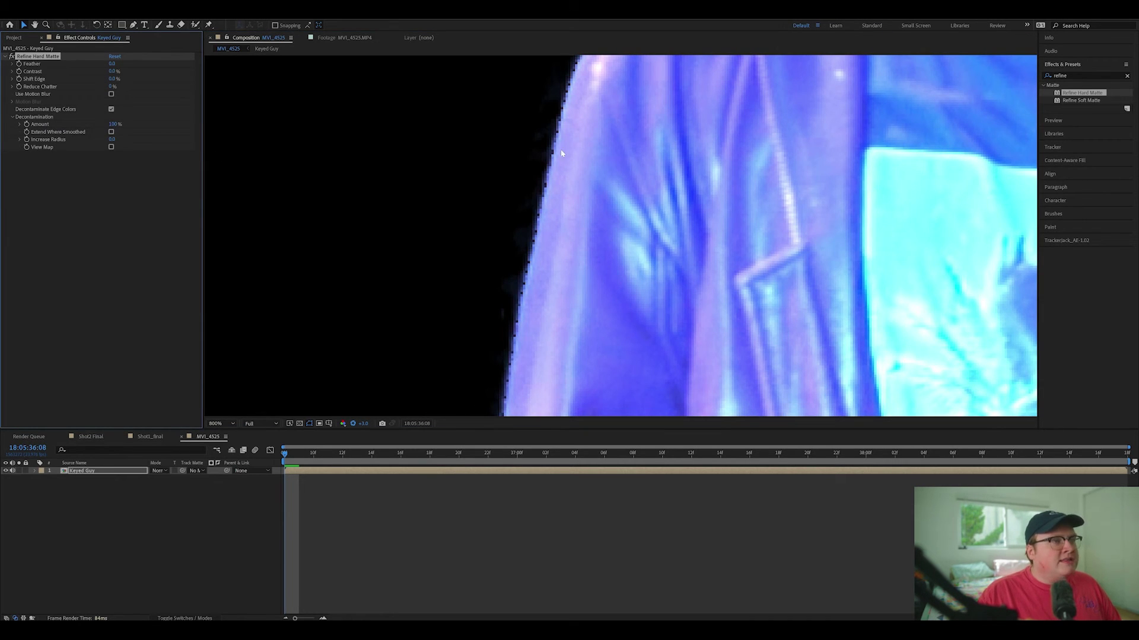
{"action": "left_click", "coordinate": [13, 57]}
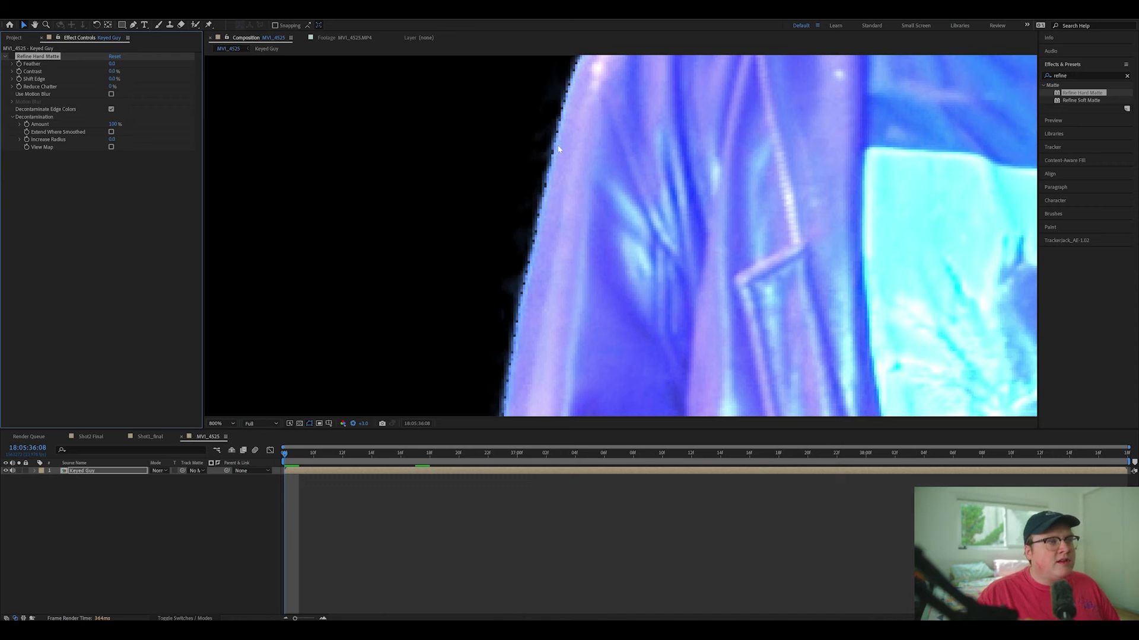
{"action": "left_click", "coordinate": [12, 57]}
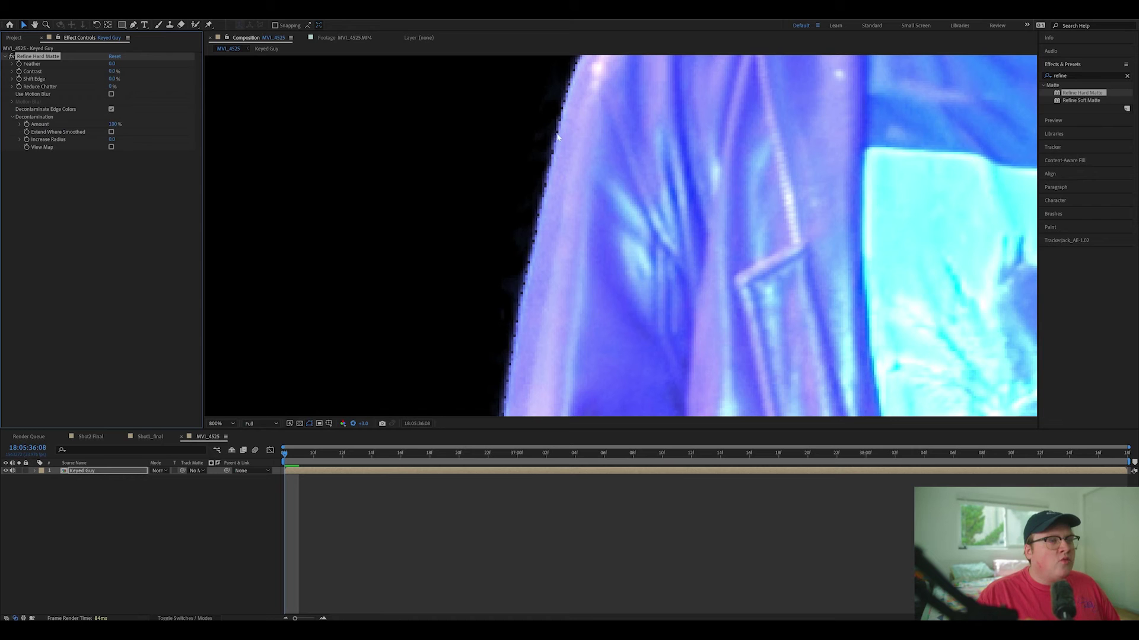
{"action": "scroll", "coordinate": [524, 321], "scroll_direction": "down", "scroll_amount": 2}
{"action": "left_click_drag", "start_coordinate": [702, 320], "coordinate": [650, 265]}
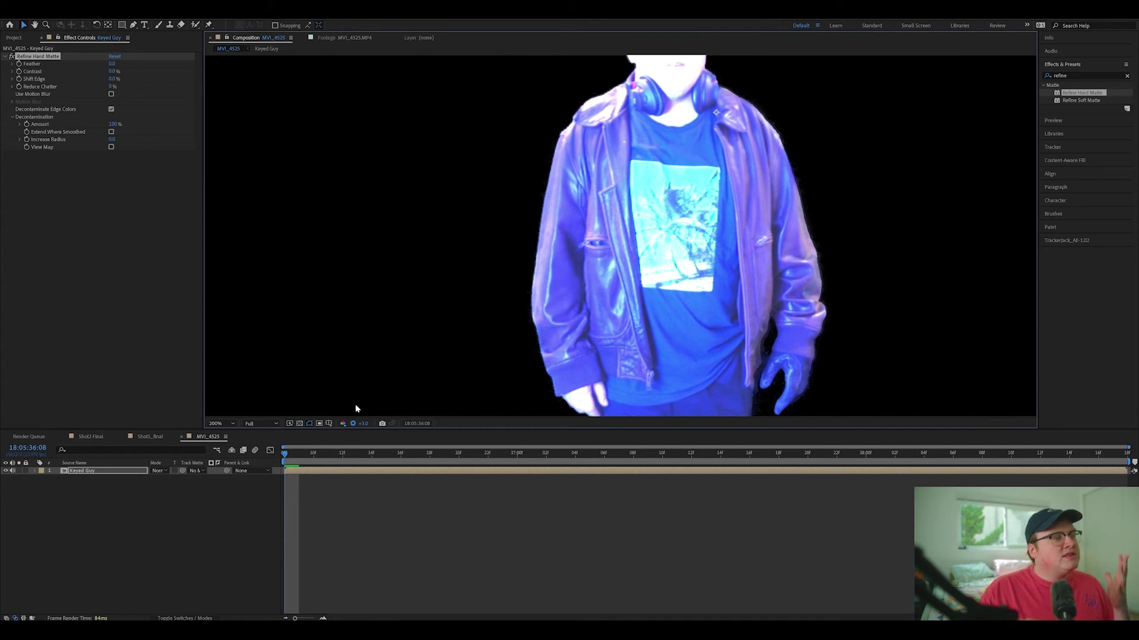
Return the preview exposure to 0 and look over the whole keyed man in the frame
{"action": "left_click", "coordinate": [364, 427]}
{"action": "type", "text": "0"}
{"action": "key", "text": "Return"}
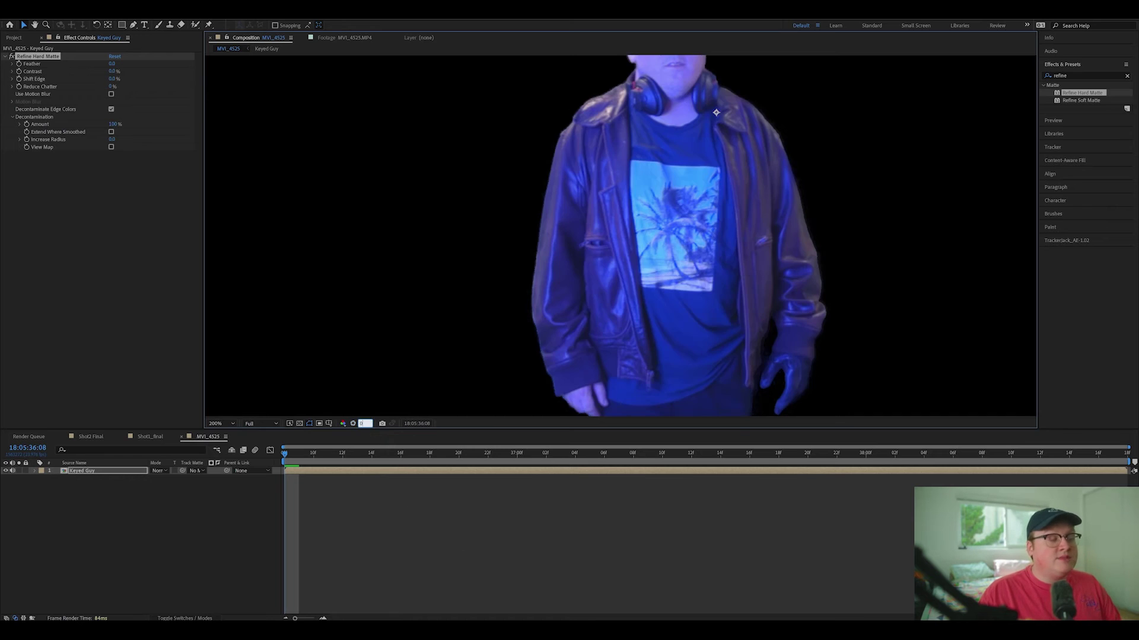
{"action": "scroll", "coordinate": [685, 212], "scroll_direction": "down", "scroll_amount": 2}
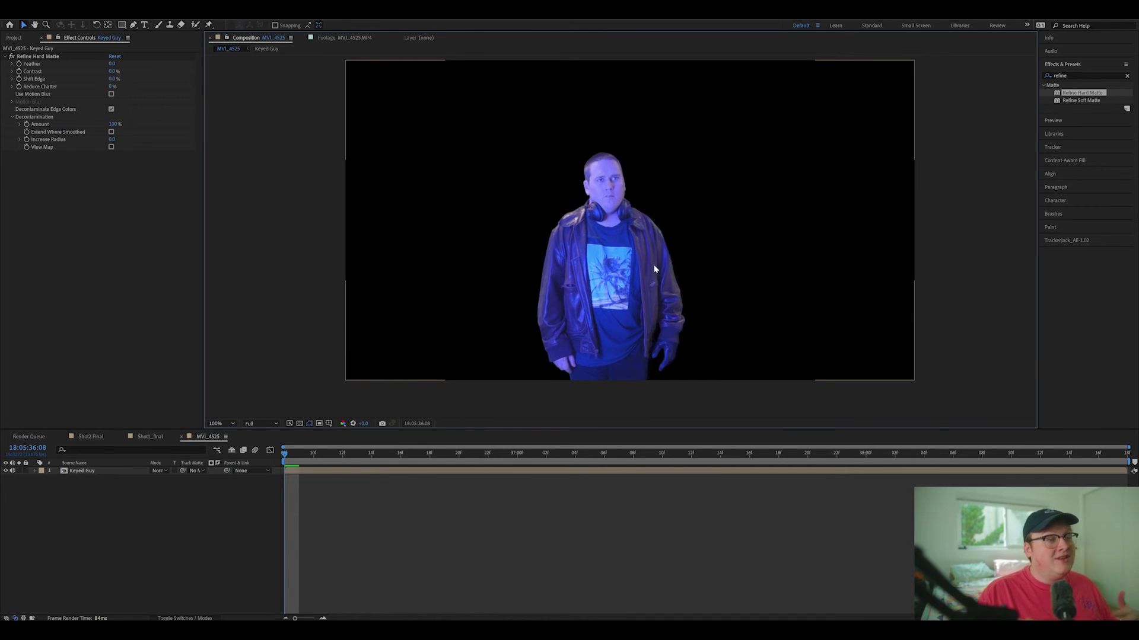
{"action": "left_click_drag", "start_coordinate": [647, 313], "coordinate": [622, 331]}
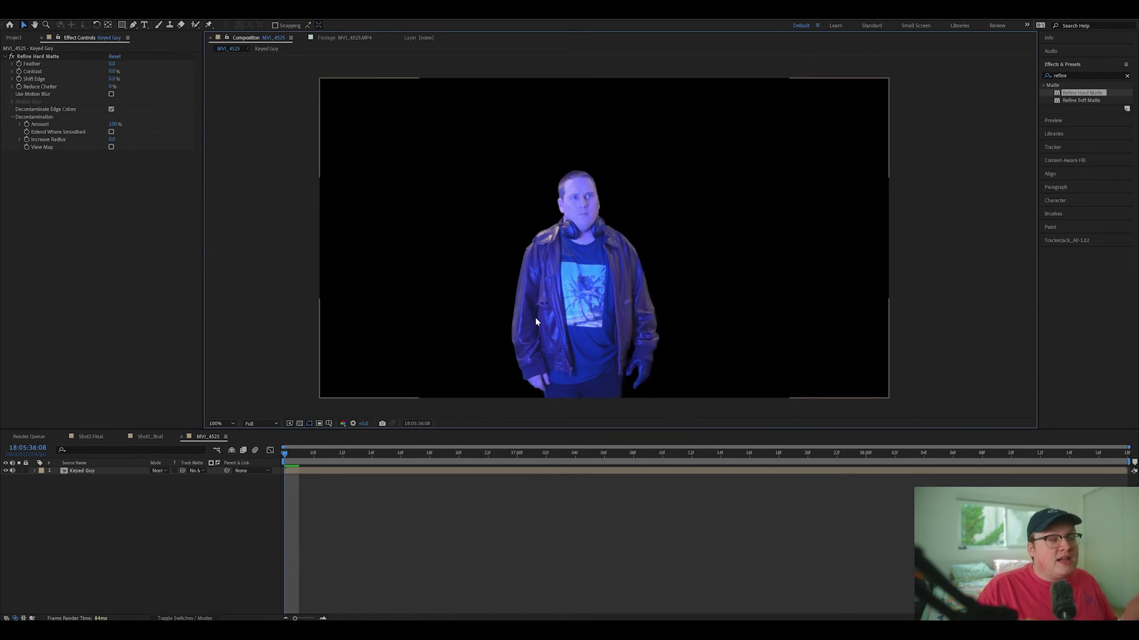
{"action": "scroll", "coordinate": [535, 322], "scroll_direction": "down", "scroll_amount": 1}
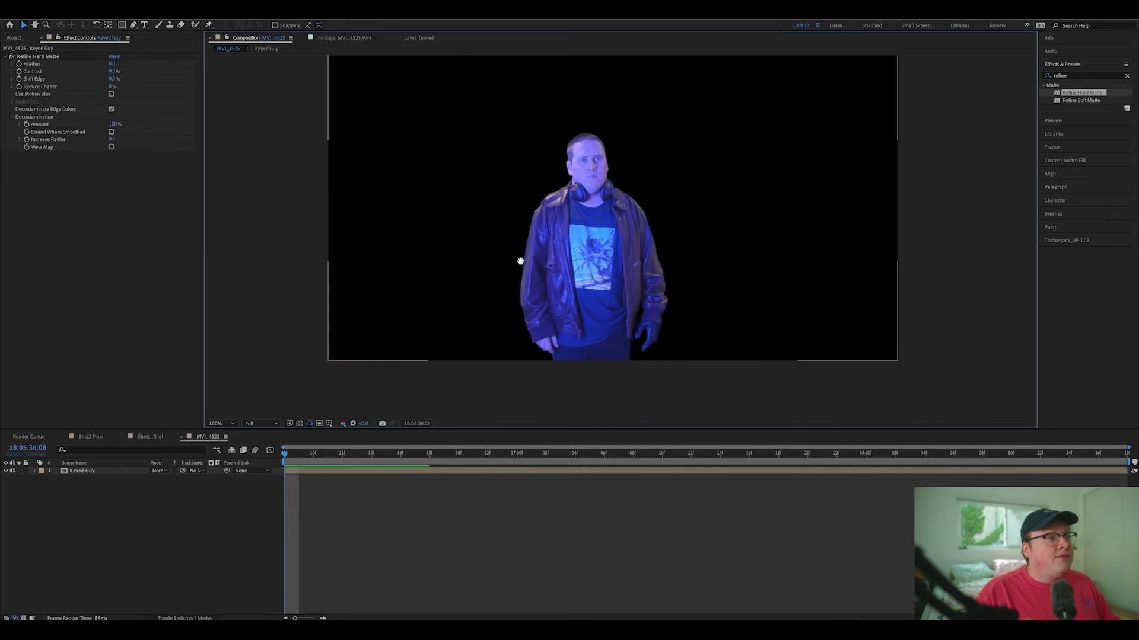
Try a larger decontamination Increase Radius in Refine Hard Matte while viewing the sleeve and hand edges, and undo it
{"action": "scroll", "coordinate": [519, 251], "scroll_direction": "up", "scroll_amount": 4}
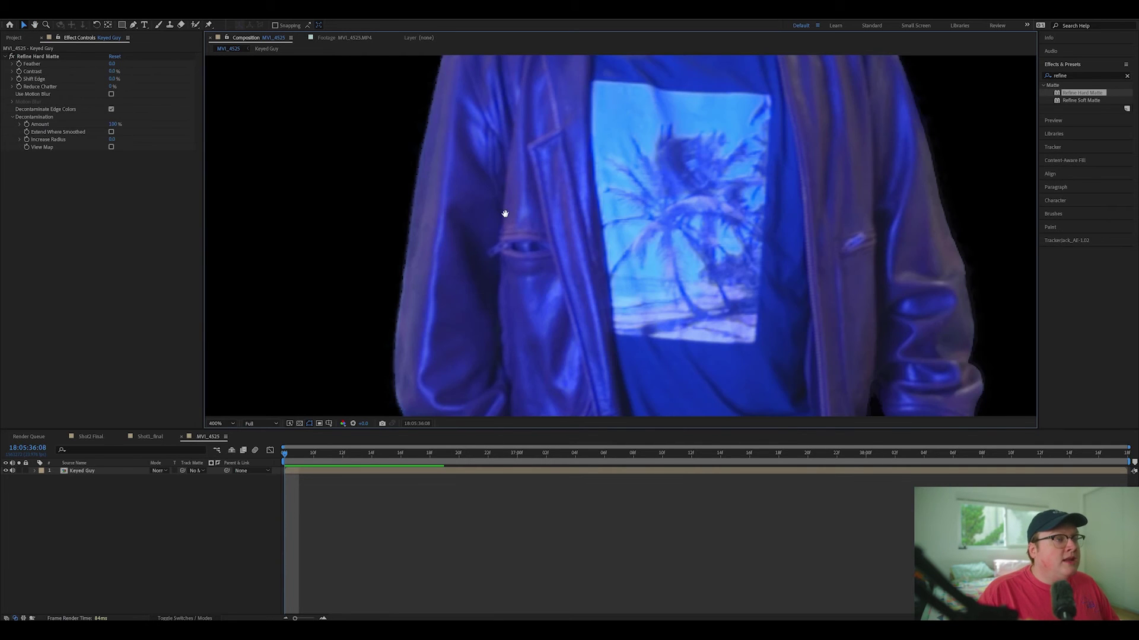
{"action": "left_click_drag", "start_coordinate": [505, 214], "coordinate": [646, 86]}
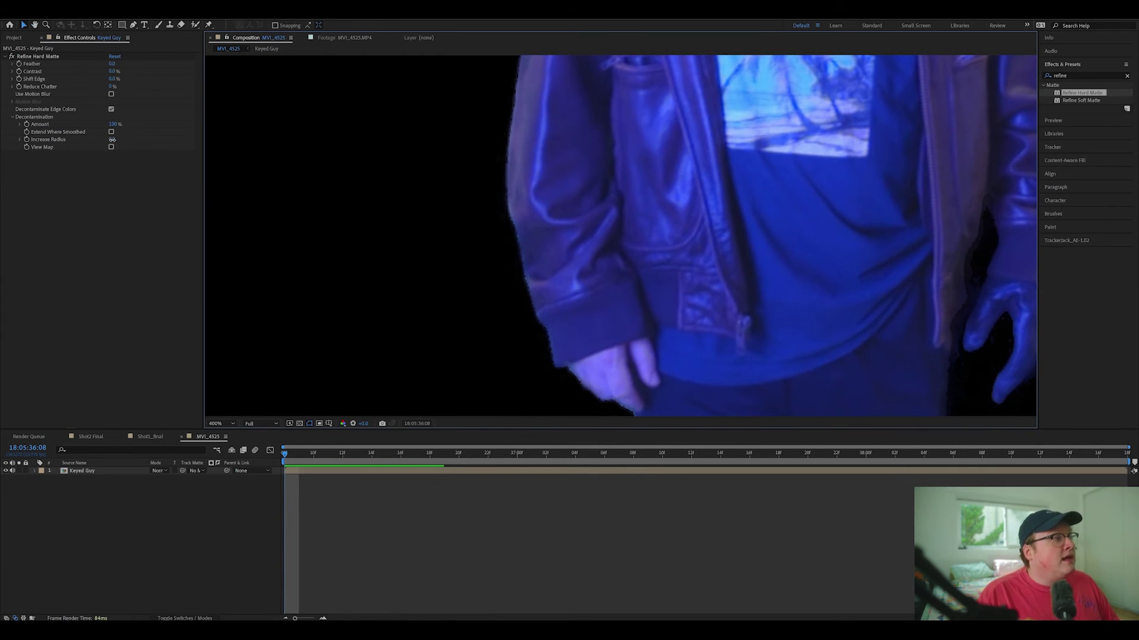
{"action": "left_click_drag", "start_coordinate": [110, 140], "coordinate": [158, 141]}
{"action": "left_click_drag", "start_coordinate": [460, 212], "coordinate": [461, 228]}
{"action": "key", "text": "ctrl+z"}
{"action": "scroll", "coordinate": [697, 258], "scroll_direction": "down", "scroll_amount": 2}
{"action": "left_click_drag", "start_coordinate": [736, 186], "coordinate": [674, 295]}
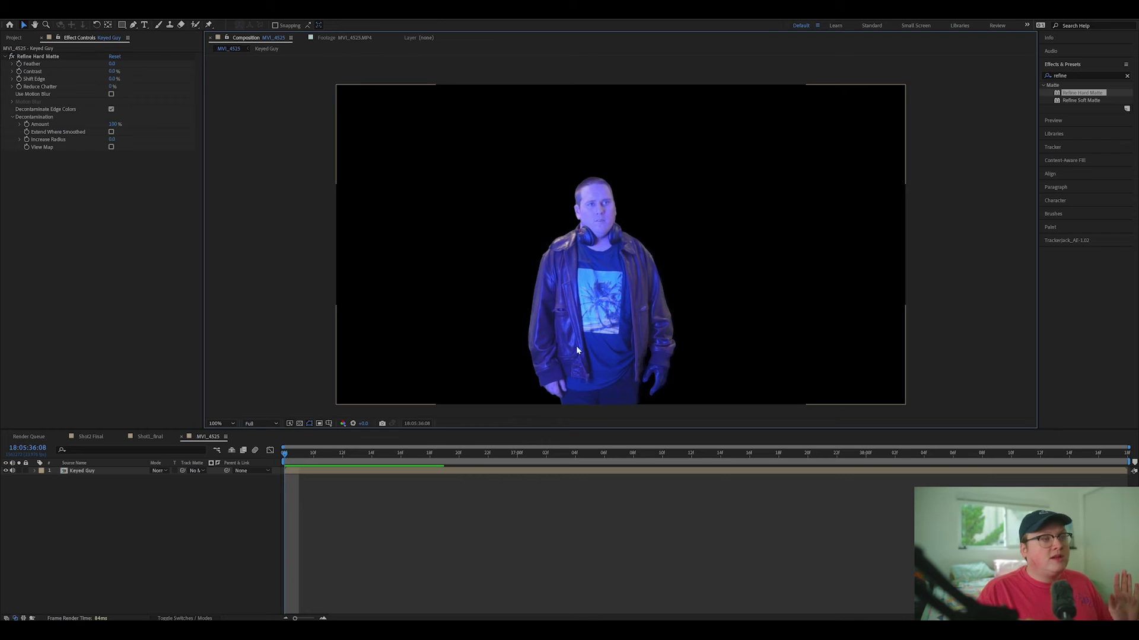
Add CityScapeBG.png from the Elements folder beneath the Keyed Guy layer
{"action": "left_click", "coordinate": [20, 39]}
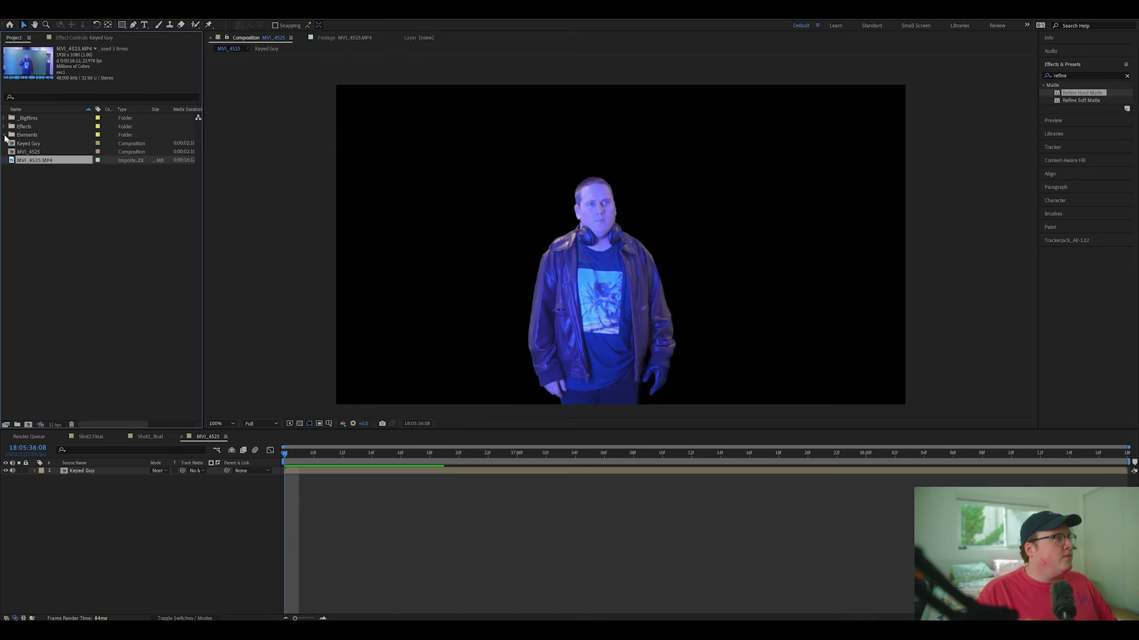
{"action": "left_click", "coordinate": [5, 136]}
{"action": "left_click", "coordinate": [60, 147]}
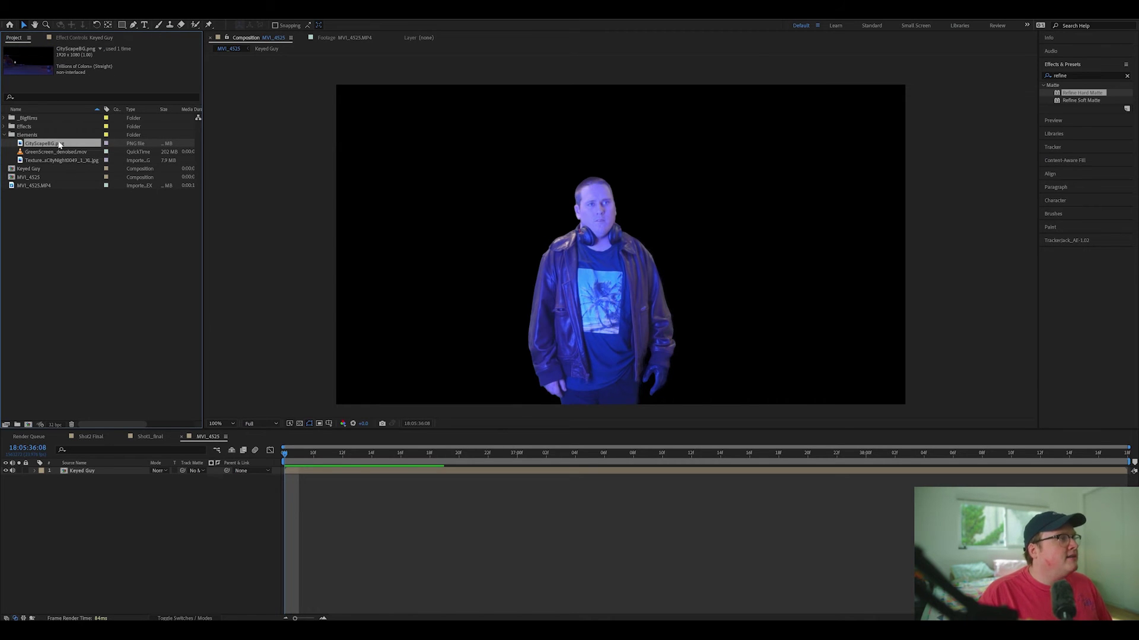
{"action": "left_click_drag", "start_coordinate": [59, 145], "coordinate": [175, 507]}
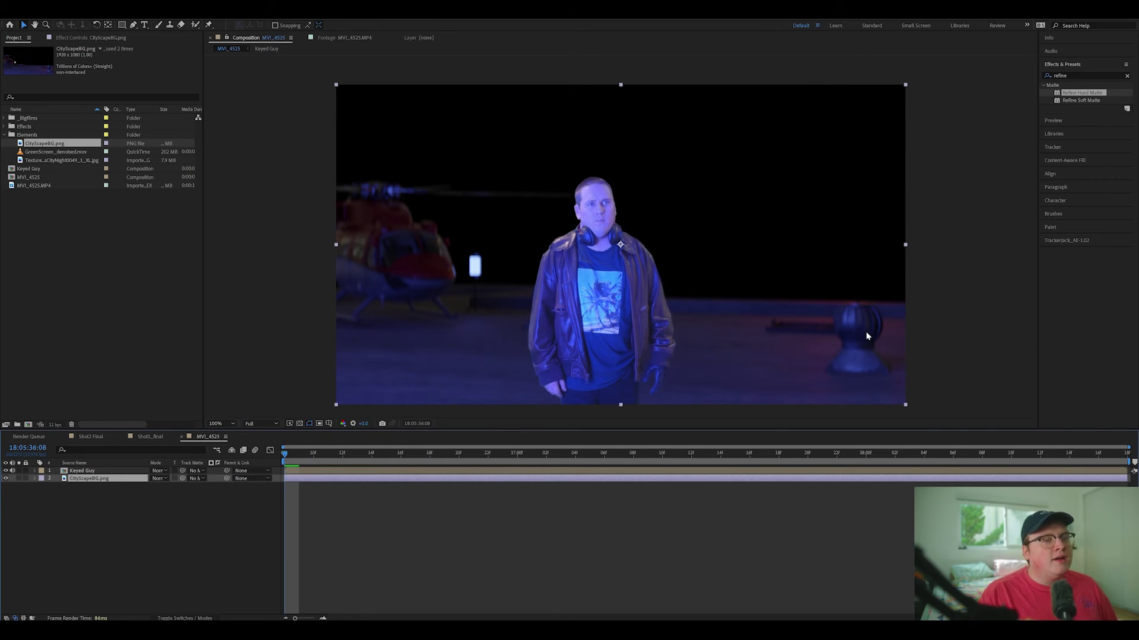
Add the city night texture image as the lowest layer, scale it to 91% and place its skyline above the rooftop edge
{"action": "left_click_drag", "start_coordinate": [52, 160], "coordinate": [166, 521]}
{"action": "left_click_drag", "start_coordinate": [774, 199], "coordinate": [777, 310]}
{"action": "left_click_drag", "start_coordinate": [182, 494], "coordinate": [157, 494]}
{"action": "left_click_drag", "start_coordinate": [732, 247], "coordinate": [730, 158]}
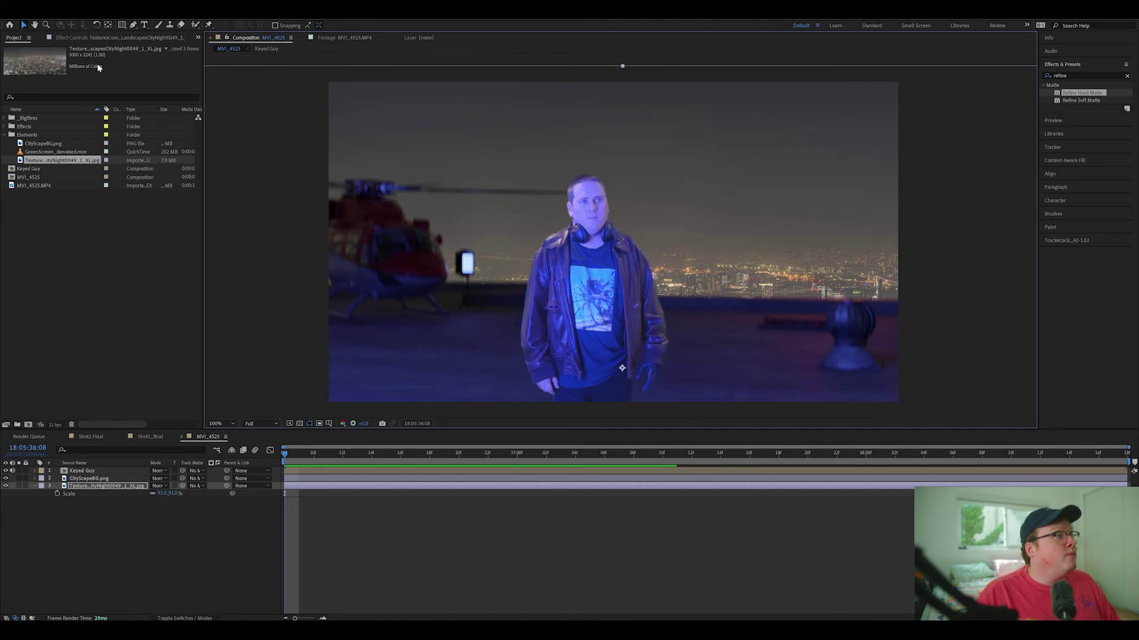
Apply Lumetri Color to the city night texture layer and cool its Temperature to about -143
{"action": "left_click", "coordinate": [110, 38]}
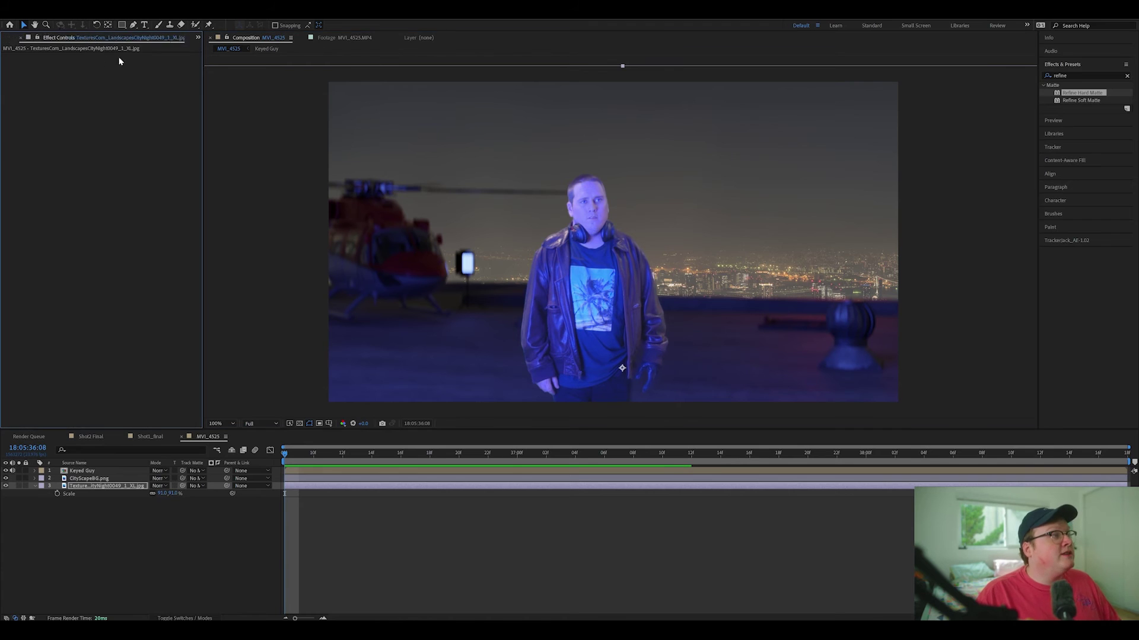
{"action": "left_click", "coordinate": [1107, 76]}
{"action": "type", "text": "lumetri"}
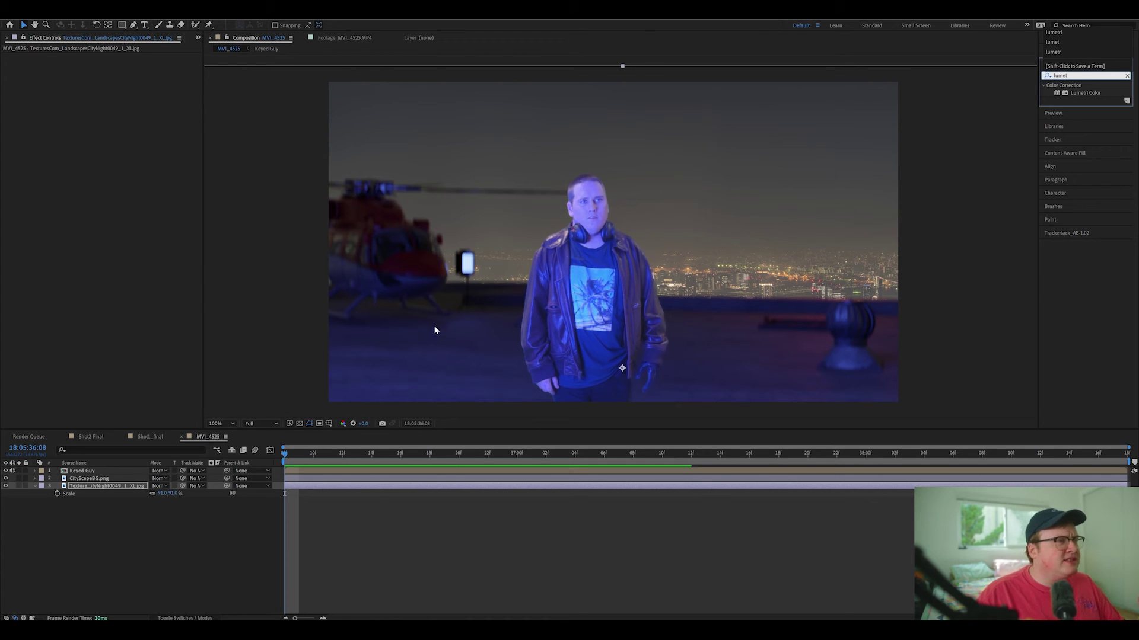
{"action": "left_click", "coordinate": [372, 309]}
{"action": "left_click_drag", "start_coordinate": [1074, 95], "coordinate": [108, 488]}
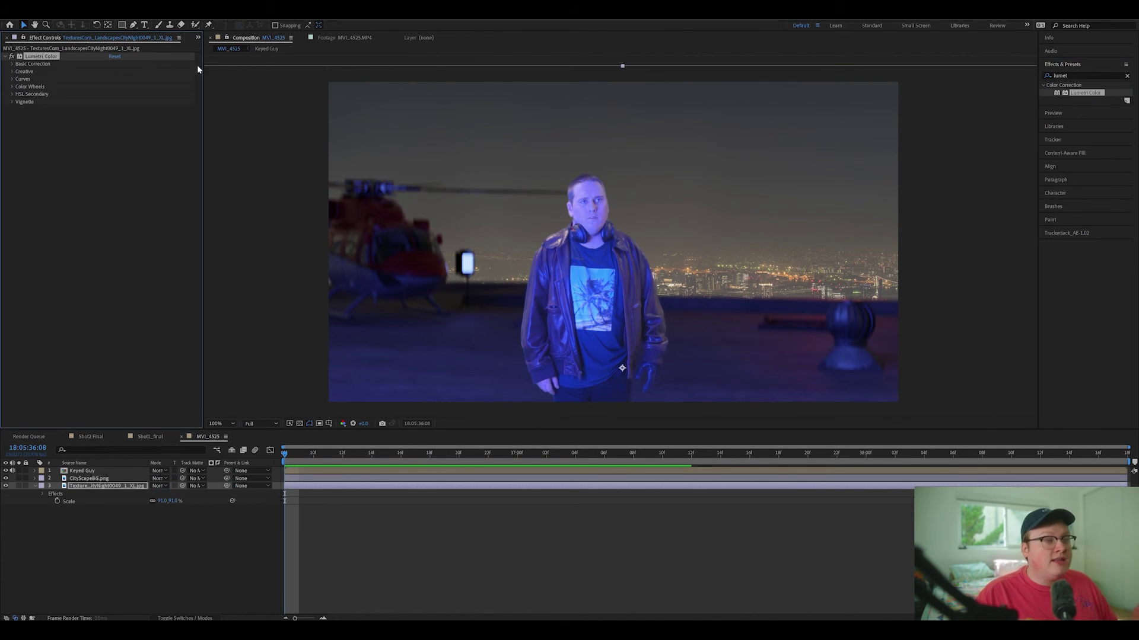
{"action": "left_click", "coordinate": [12, 64]}
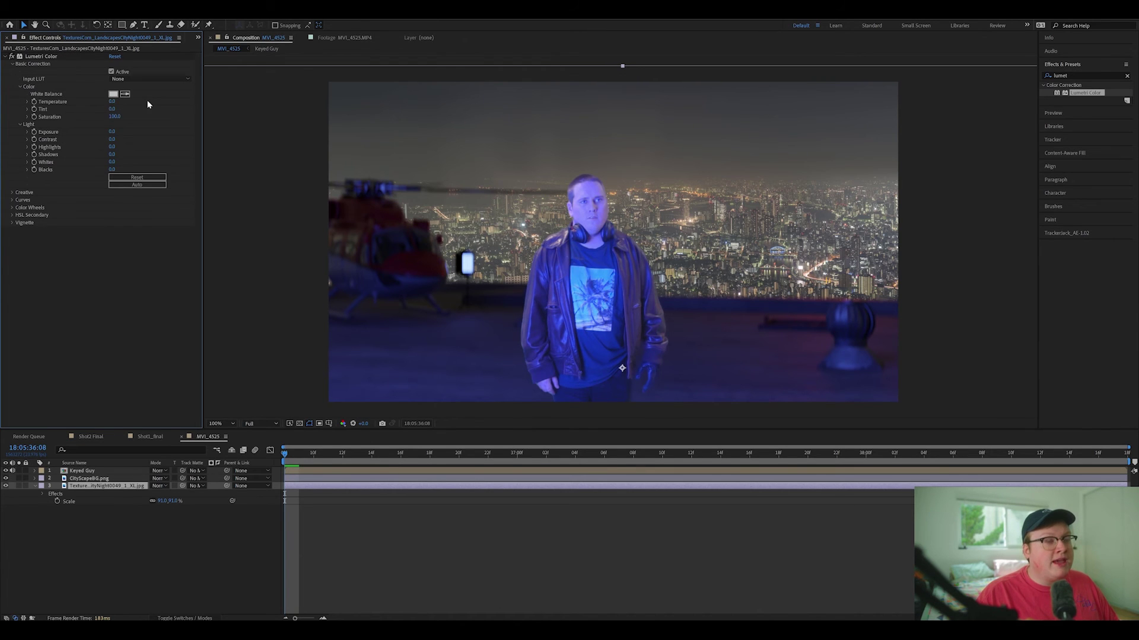
{"action": "left_click_drag", "start_coordinate": [111, 101], "coordinate": [16, 98]}
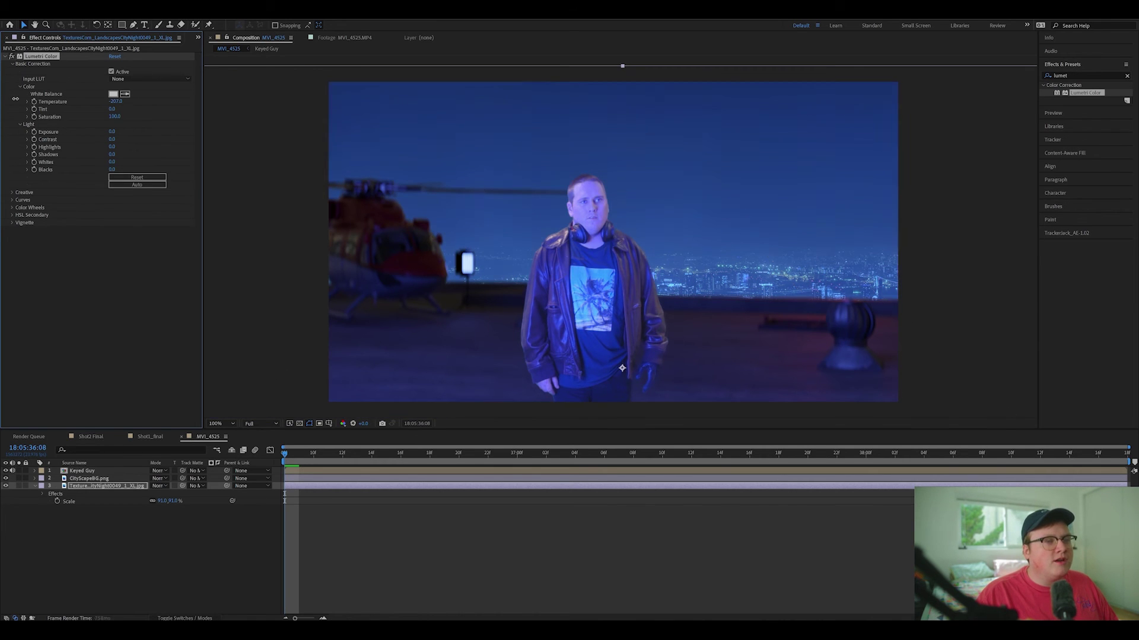
Create an adjustment layer directly above the city night texture, apply Camera Lens Blur to it and check the blurred skyline
{"action": "left_click", "coordinate": [1070, 74]}
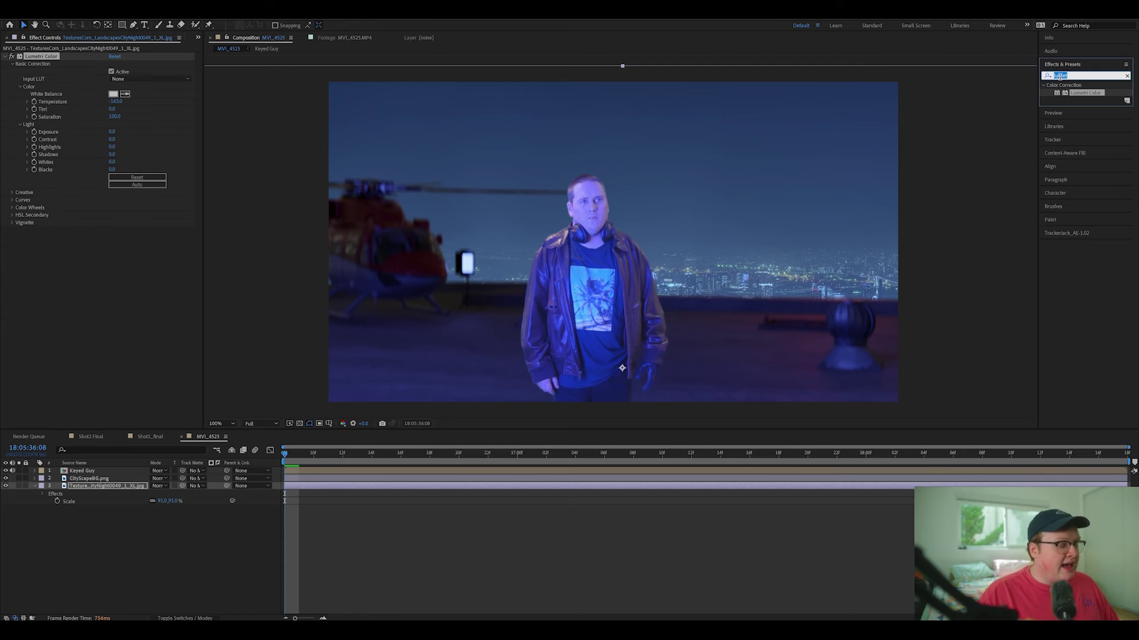
{"action": "type", "text": "camera"}
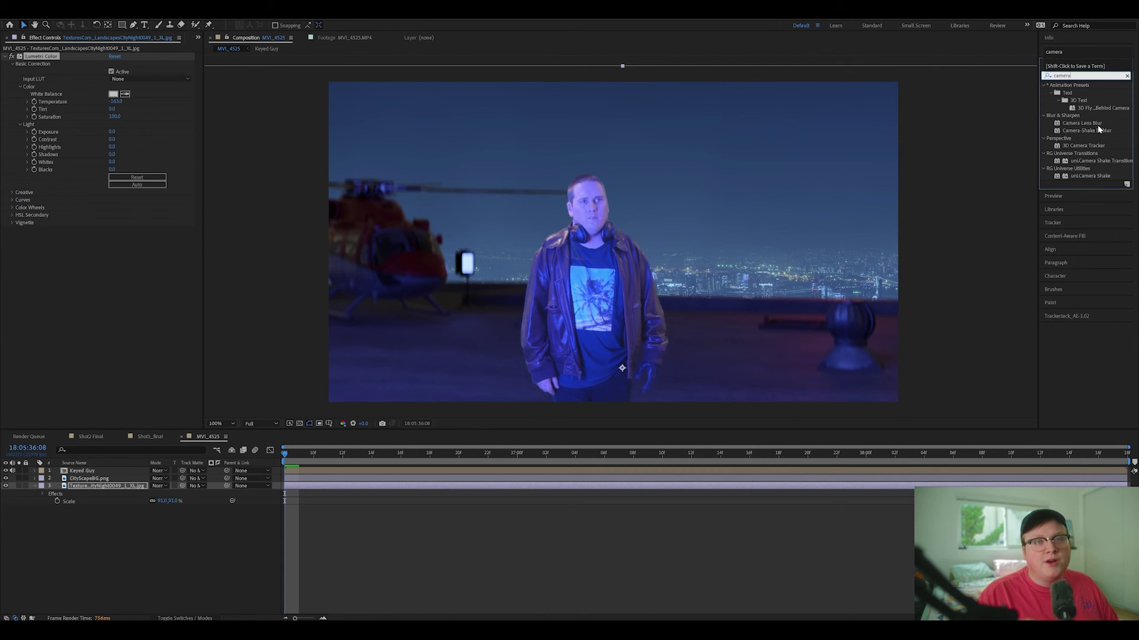
{"action": "mouse_move", "coordinate": [1097, 124]}
{"action": "left_mouse_down"}
{"action": "mouse_move", "coordinate": [336, 232]}
{"action": "mouse_move", "coordinate": [122, 467]}
{"action": "mouse_move", "coordinate": [108, 348]}
{"action": "mouse_move", "coordinate": [1117, 195]}
{"action": "mouse_move", "coordinate": [1086, 124]}
{"action": "left_mouse_up"}
{"action": "left_click", "coordinate": [252, 521]}
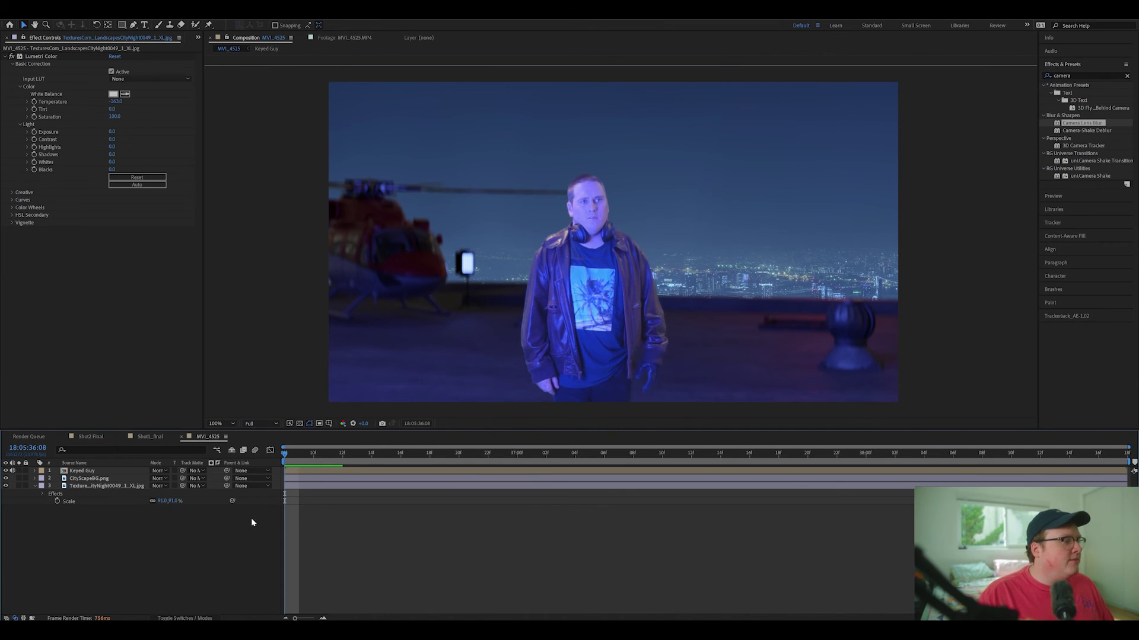
{"action": "key", "text": "ctrl+alt+y"}
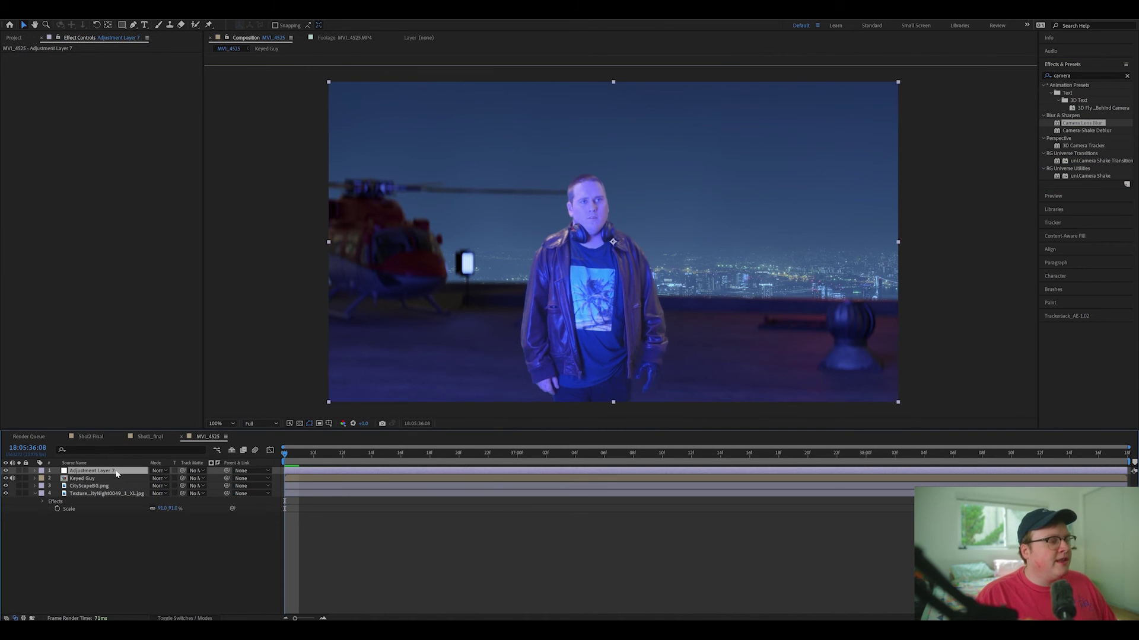
{"action": "left_click_drag", "start_coordinate": [113, 471], "coordinate": [120, 492]}
{"action": "left_click_drag", "start_coordinate": [1094, 127], "coordinate": [105, 486]}
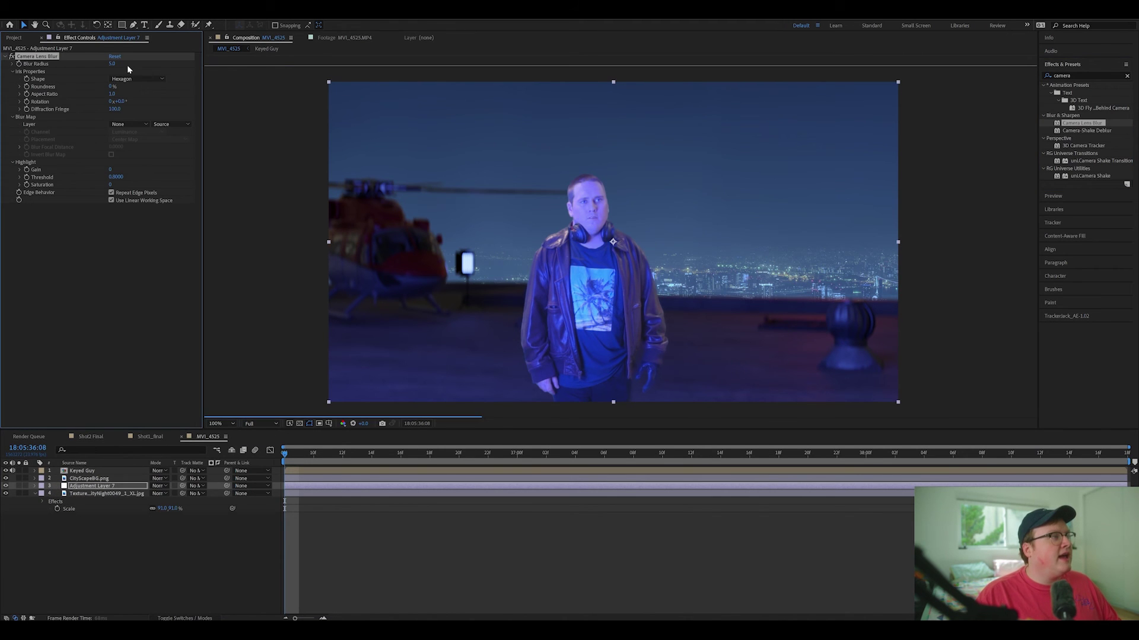
{"action": "left_click_drag", "start_coordinate": [685, 251], "coordinate": [683, 256]}
{"action": "mouse_move", "coordinate": [749, 276]}
{"action": "left_mouse_down"}
{"action": "mouse_move", "coordinate": [731, 218]}
{"action": "mouse_move", "coordinate": [761, 277]}
{"action": "left_mouse_up"}
{"action": "scroll", "coordinate": [787, 234], "scroll_direction": "up", "scroll_amount": 1}
{"action": "scroll", "coordinate": [753, 252], "scroll_direction": "down", "scroll_amount": 1}
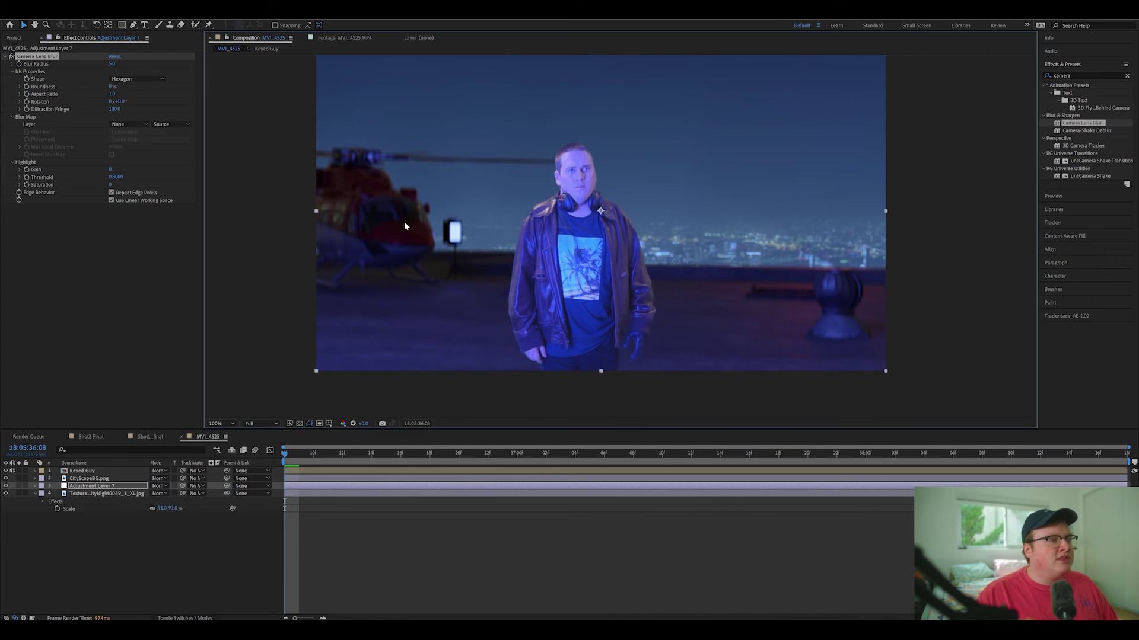
{"action": "scroll", "coordinate": [757, 273], "scroll_direction": "up", "scroll_amount": 1}
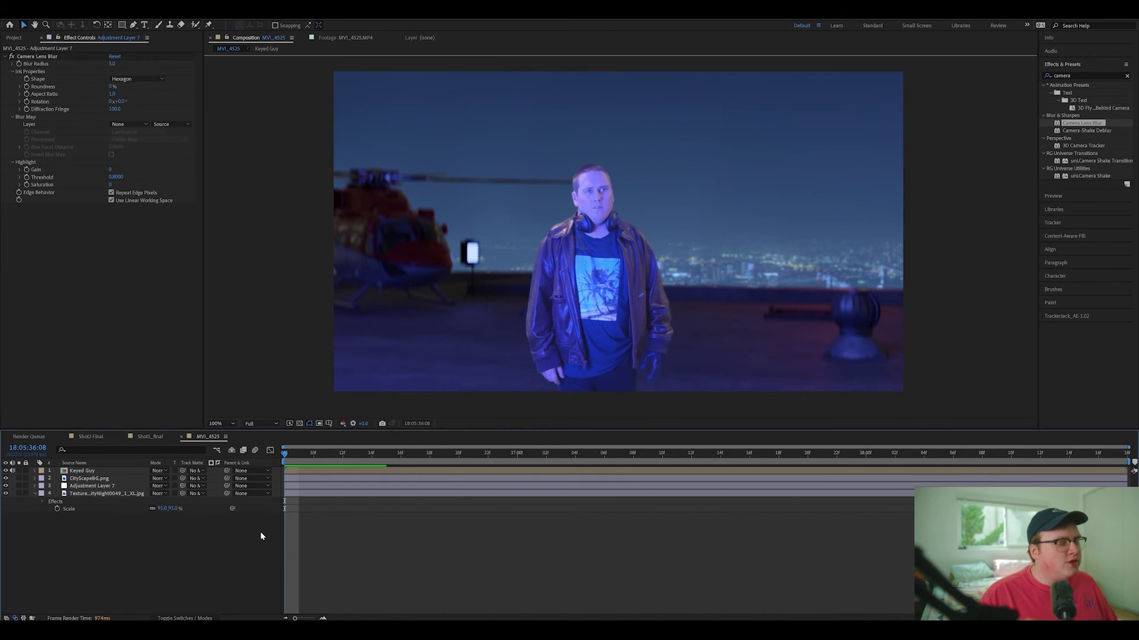
Create another adjustment layer above all layers and apply Lumetri Color to it
{"action": "key", "text": "ctrl+alt+y"}
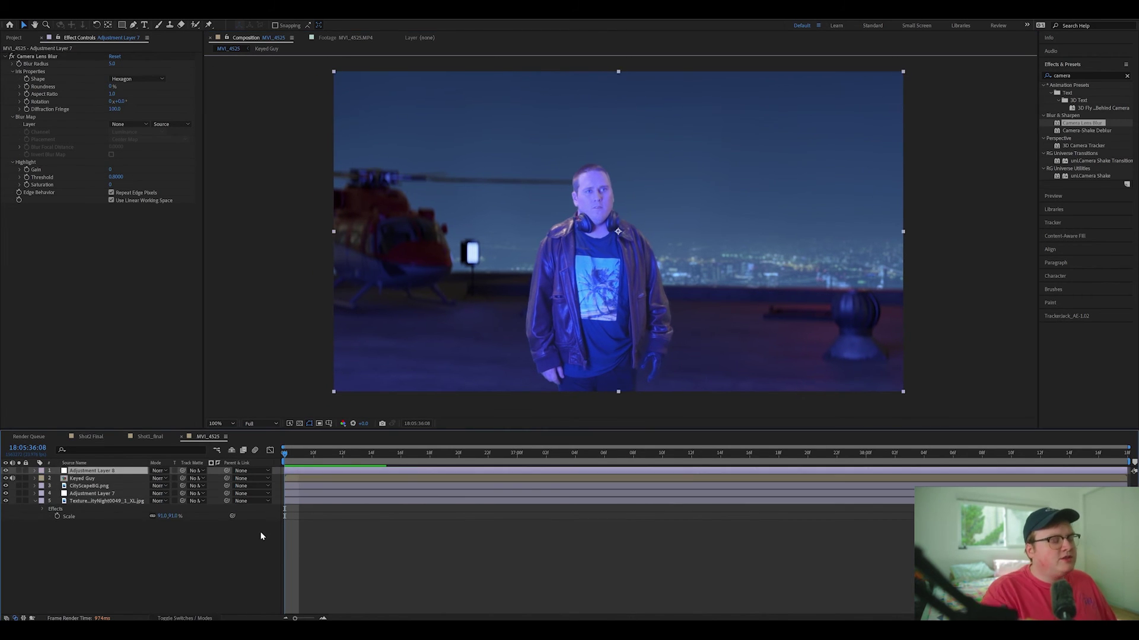
{"action": "key", "text": "ctrl+space"}
{"action": "type", "text": "lum"}
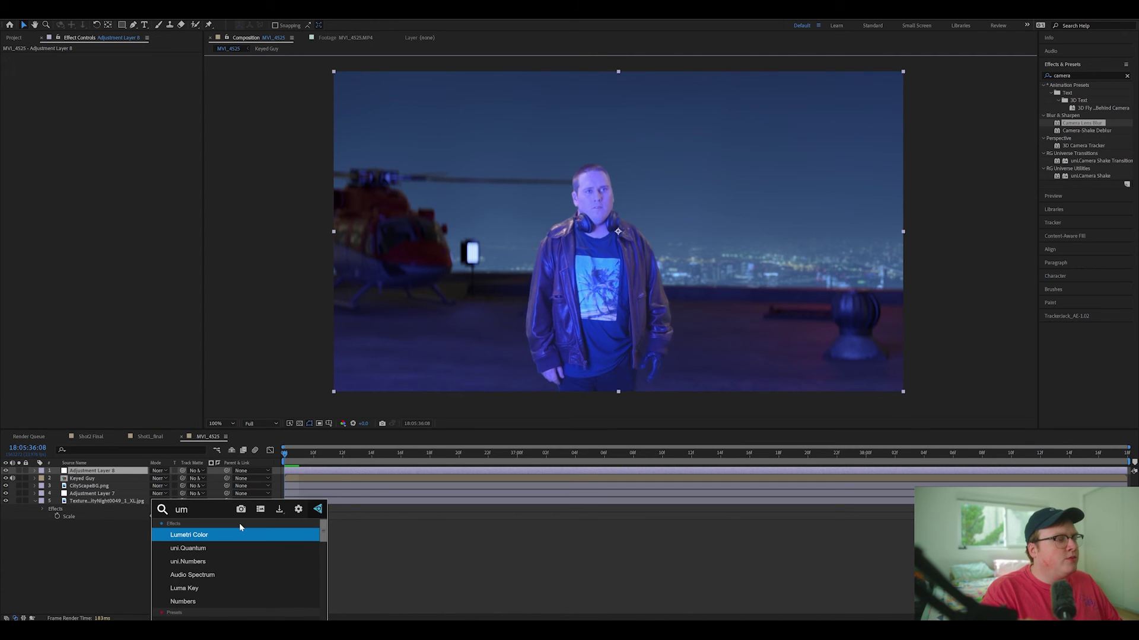
{"action": "key", "text": "BackSpace"}
{"action": "key", "text": "BackSpace"}
{"action": "key", "text": "BackSpace"}
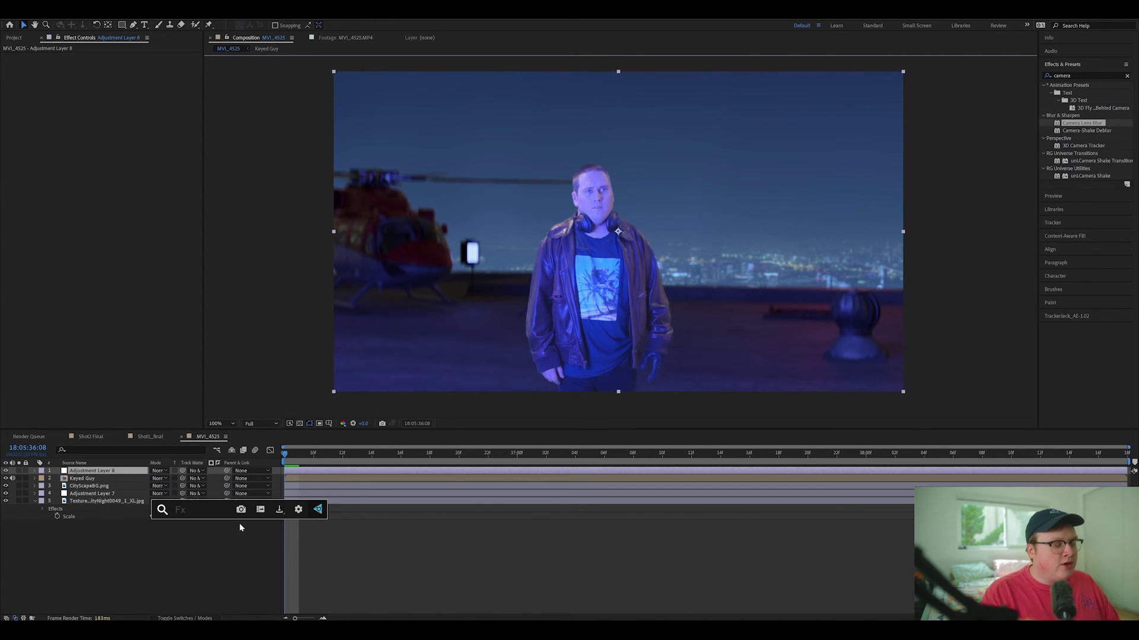
{"action": "type", "text": "lum"}
{"action": "key", "text": "Return"}
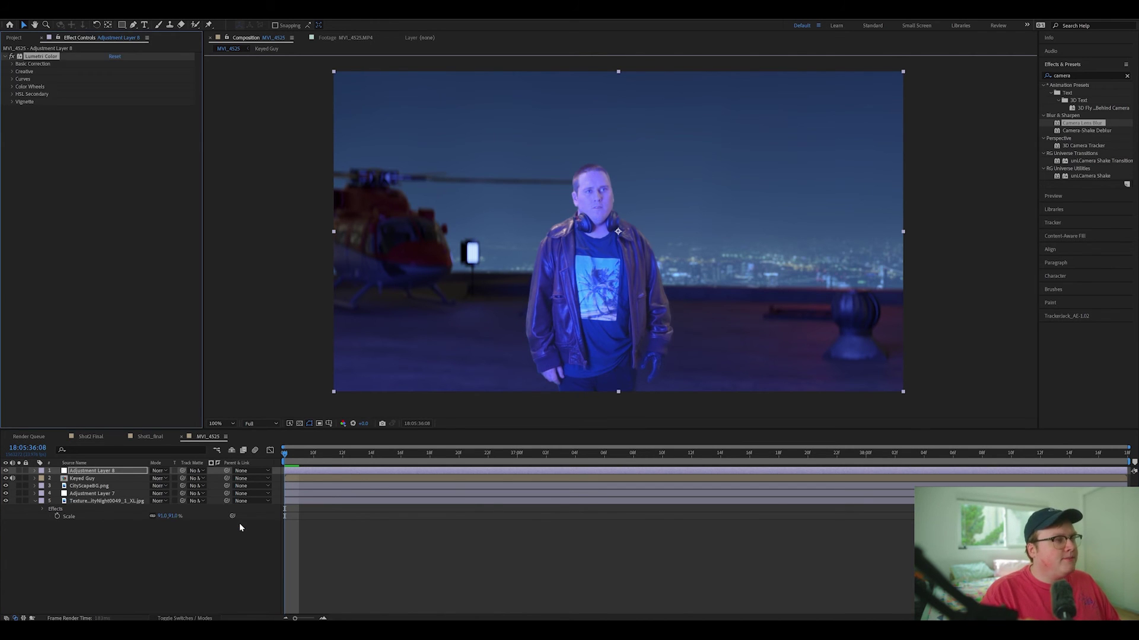
Shape the adjustment layer's RGB curve into a gentle contrast S-curve and set Exposure to -1.7
{"action": "left_click", "coordinate": [11, 80]}
{"action": "left_click_drag", "start_coordinate": [75, 190], "coordinate": [77, 201]}
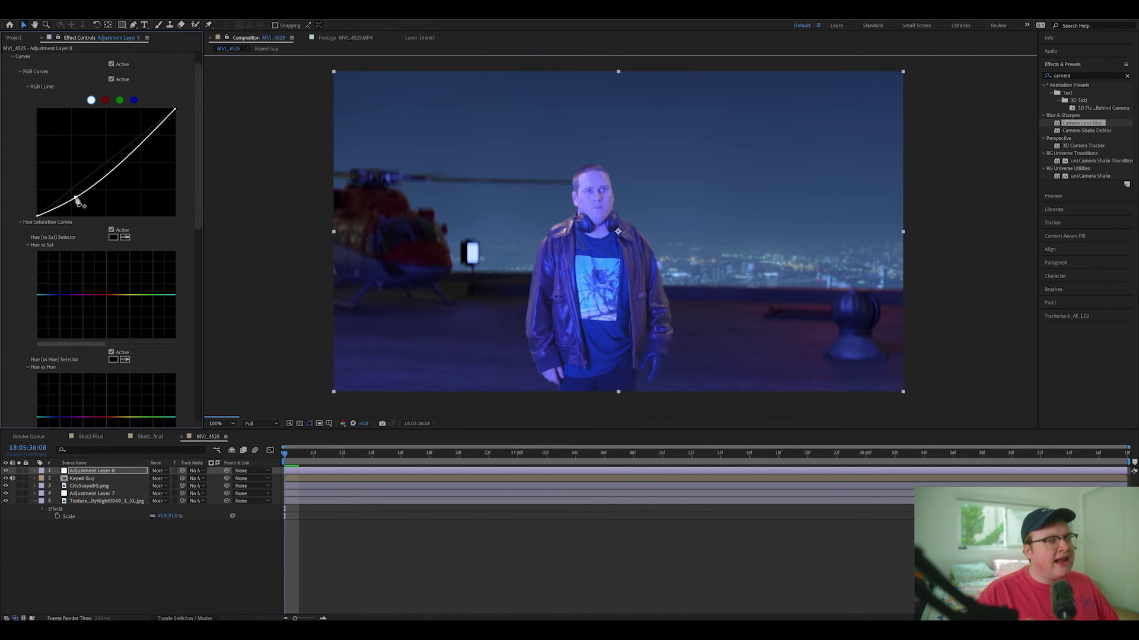
{"action": "left_click_drag", "start_coordinate": [145, 140], "coordinate": [133, 139]}
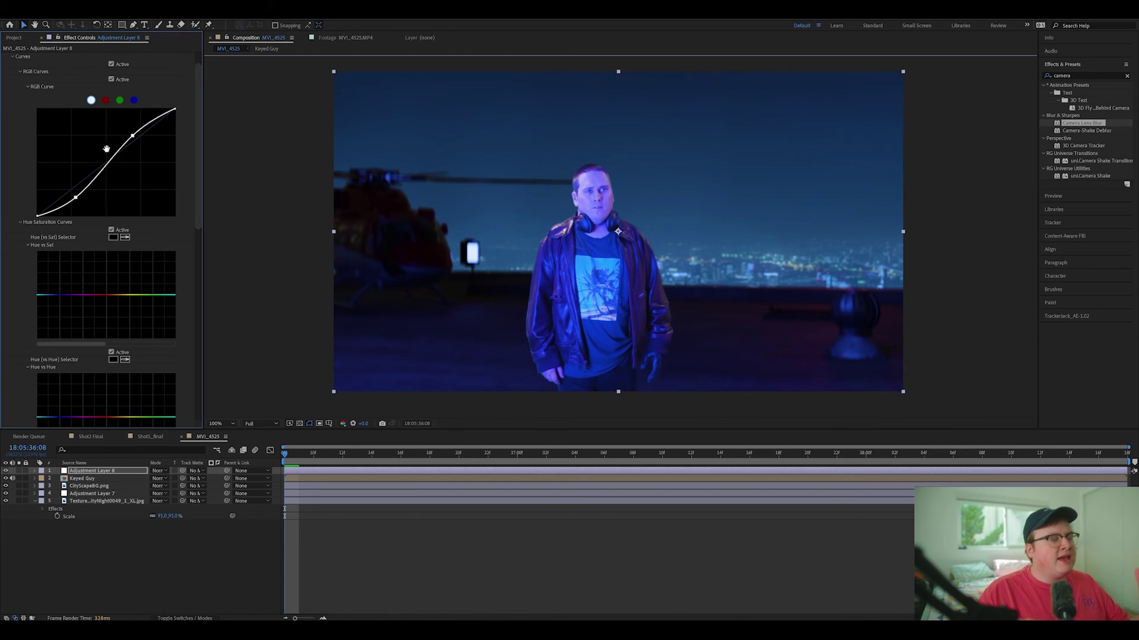
{"action": "scroll", "coordinate": [58, 97], "scroll_direction": "up", "scroll_amount": 1}
{"action": "left_click", "coordinate": [12, 63]}
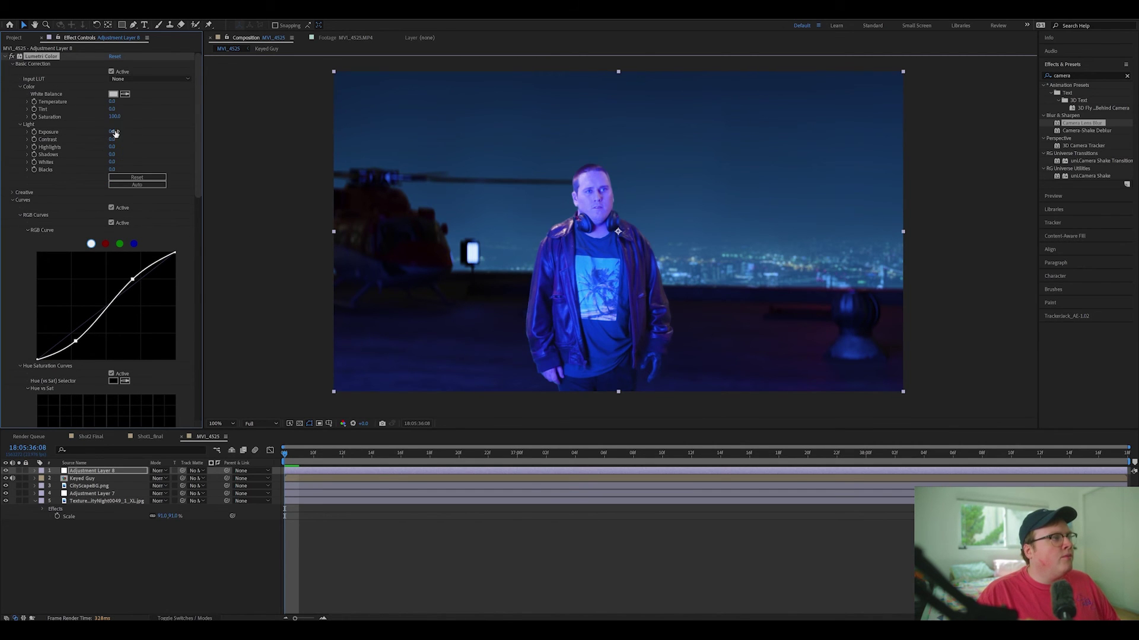
{"action": "left_click_drag", "start_coordinate": [104, 131], "coordinate": [101, 129]}
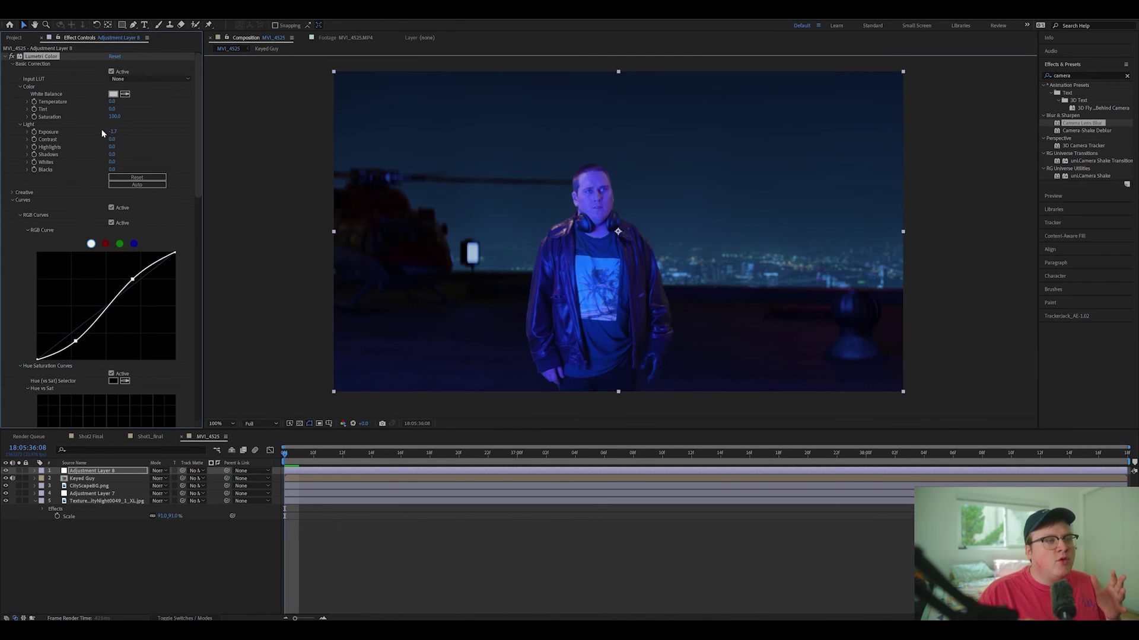
Switch to the Shot1_final composition and preview the Big-City-002.mov footage from the _Bigfilms folder
{"action": "left_click", "coordinate": [153, 437]}
{"action": "left_click_drag", "start_coordinate": [532, 252], "coordinate": [539, 247]}
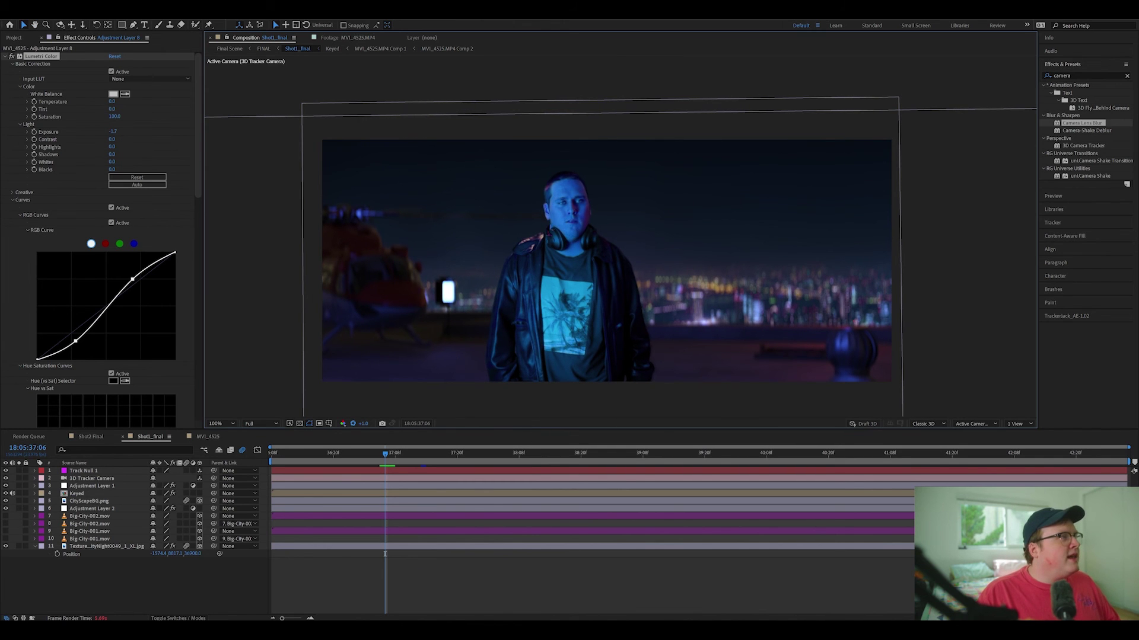
{"action": "left_click", "coordinate": [15, 37]}
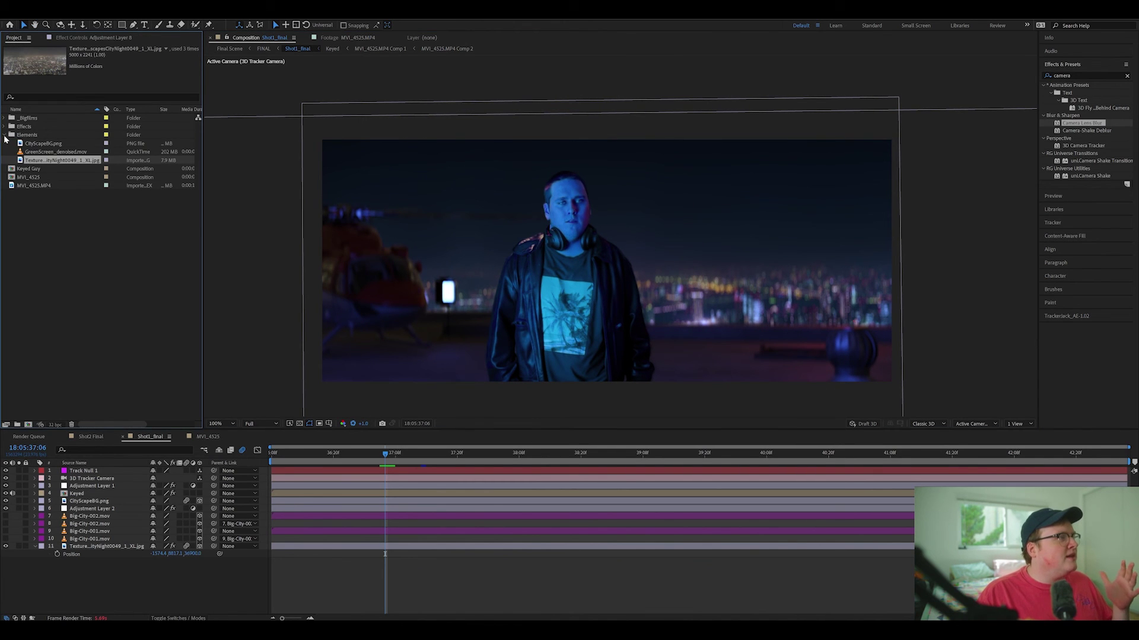
{"action": "left_click", "coordinate": [4, 118]}
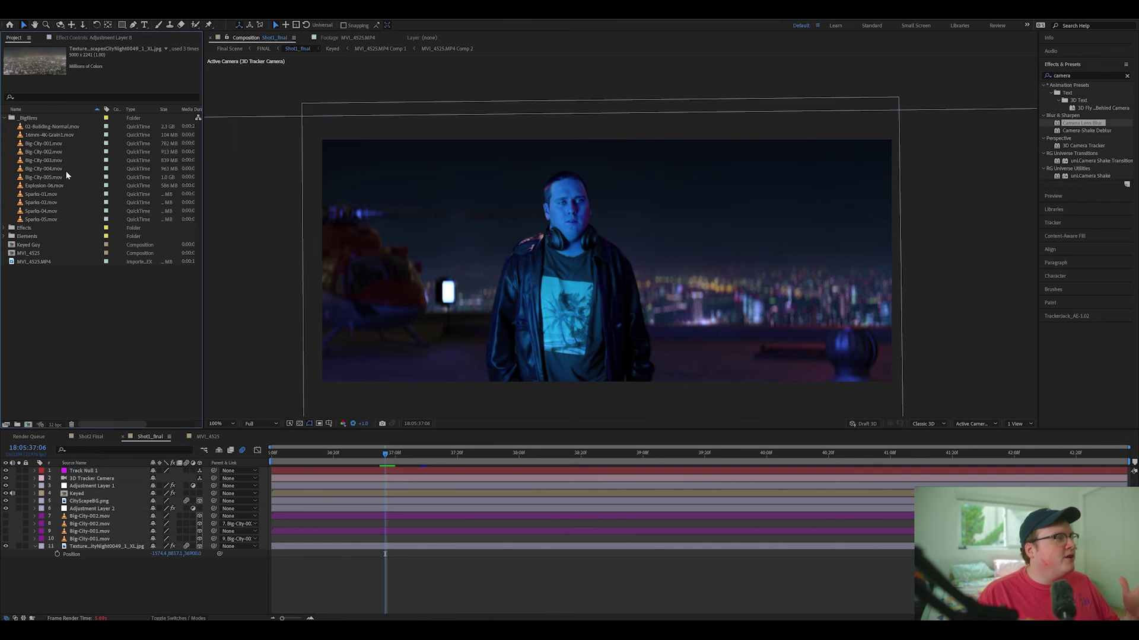
{"action": "double_click", "coordinate": [56, 153]}
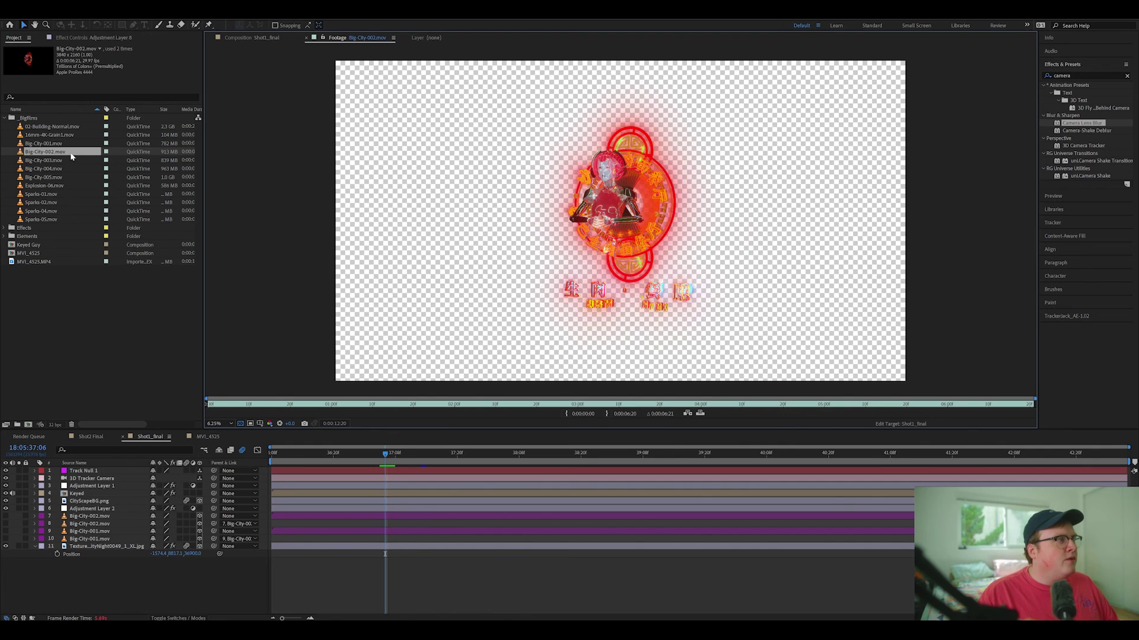
Add Big-City-002.mov to Shot1_final below Adjustment Layer 2, scale it to 33% and place the sign over the skyline beside the man's shoulder, above the lamp
{"action": "left_click_drag", "start_coordinate": [71, 153], "coordinate": [130, 516]}
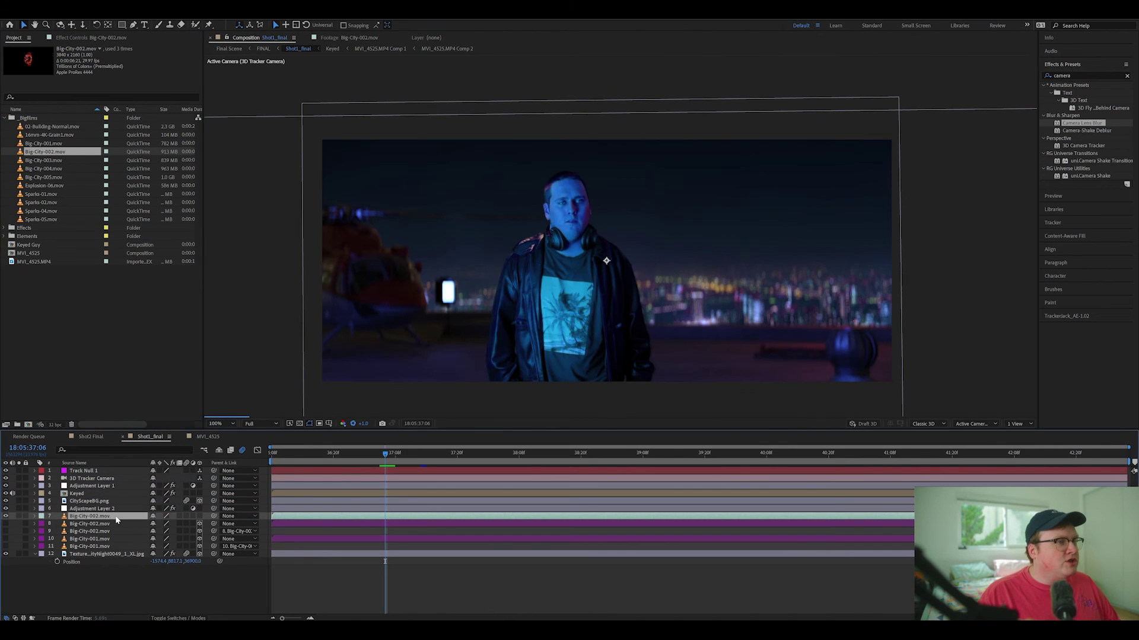
{"action": "left_click_drag", "start_coordinate": [763, 226], "coordinate": [780, 224]}
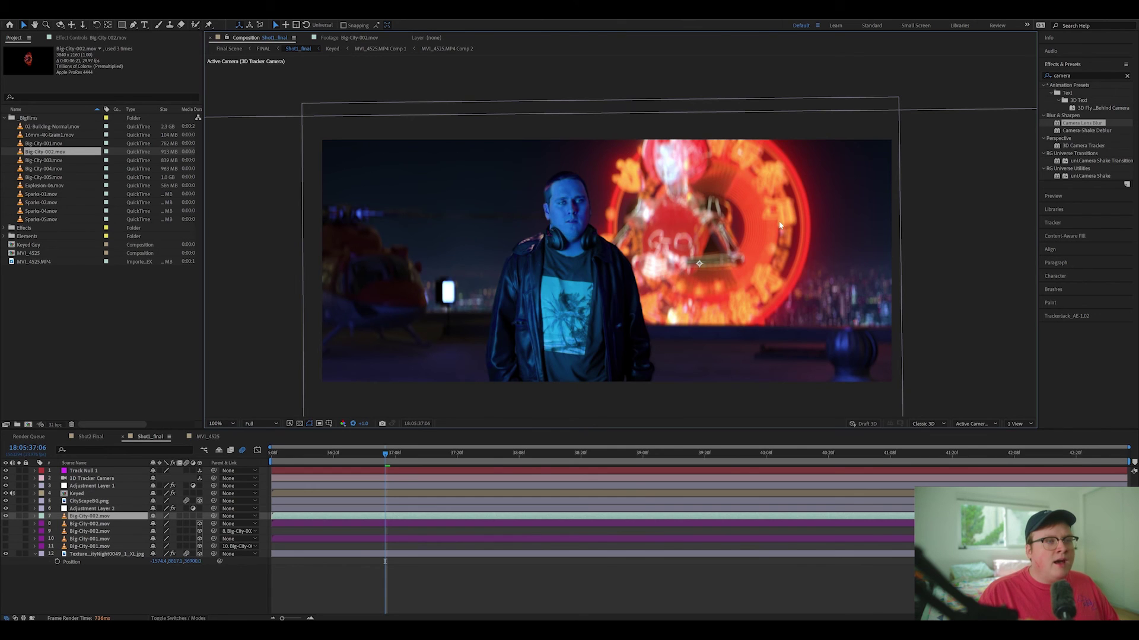
{"action": "key", "text": "Return"}
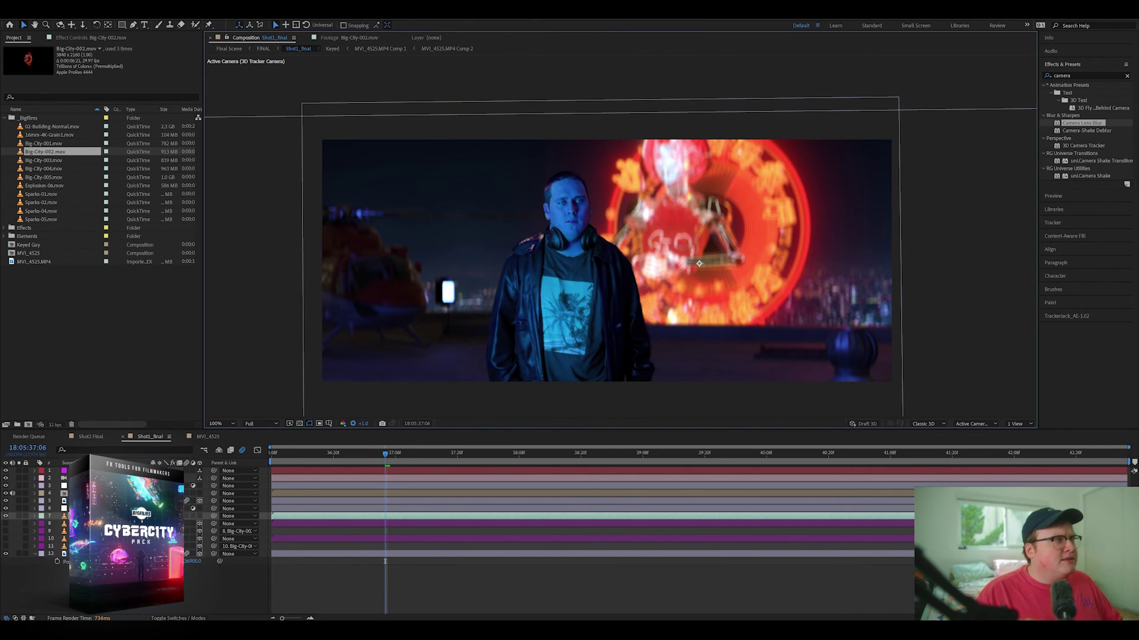
{"action": "key", "text": "s"}
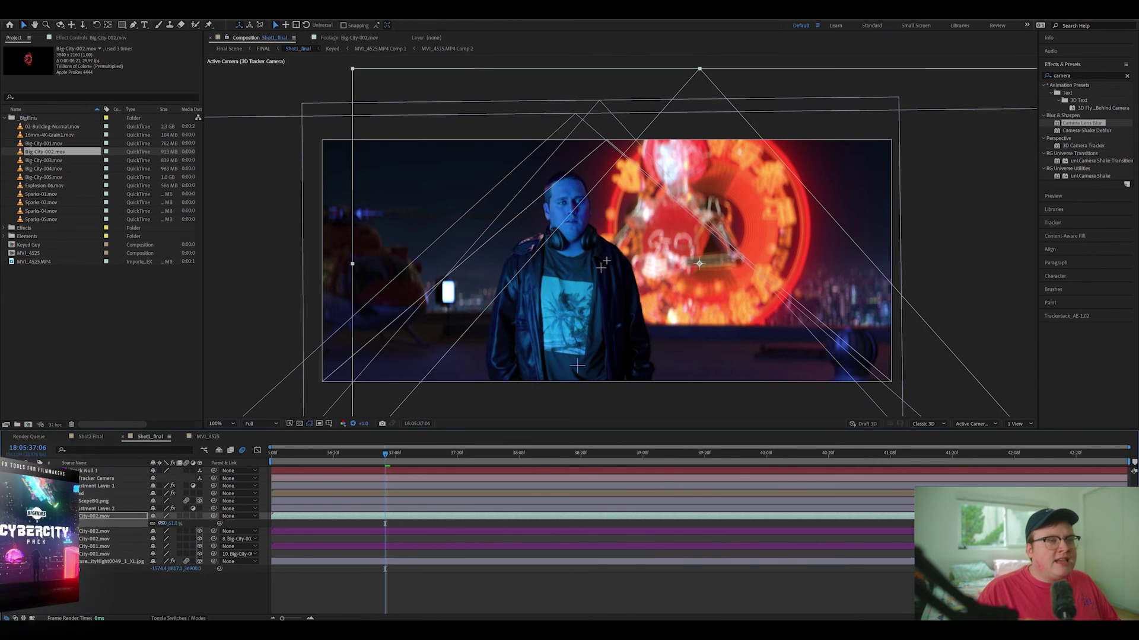
{"action": "left_click_drag", "start_coordinate": [729, 265], "coordinate": [532, 256]}
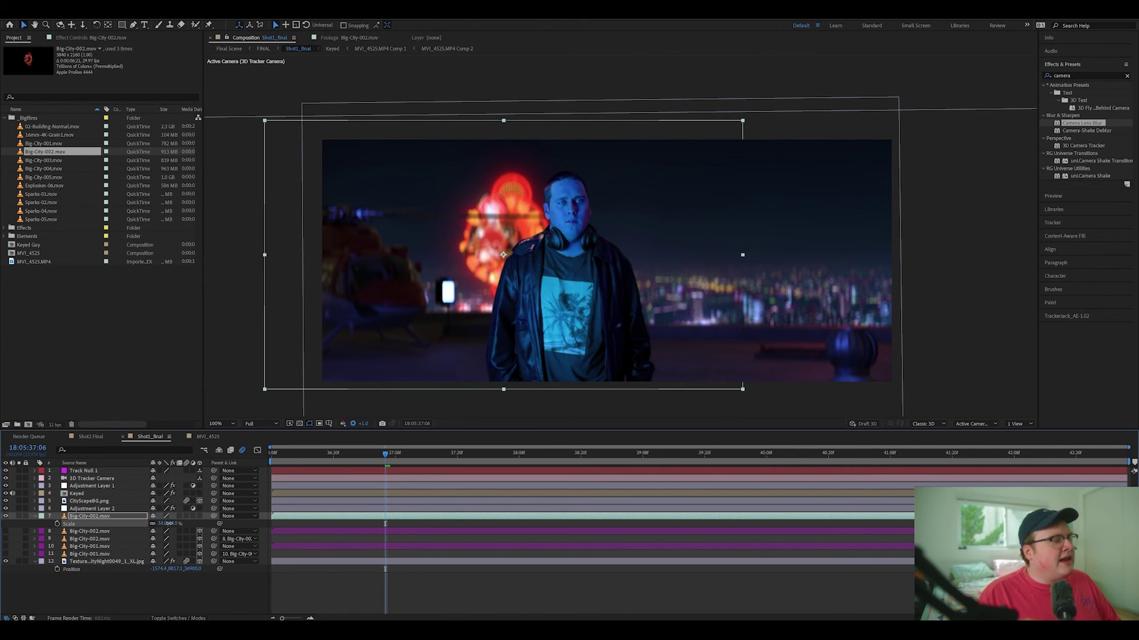
{"action": "left_click_drag", "start_coordinate": [174, 524], "coordinate": [168, 522]}
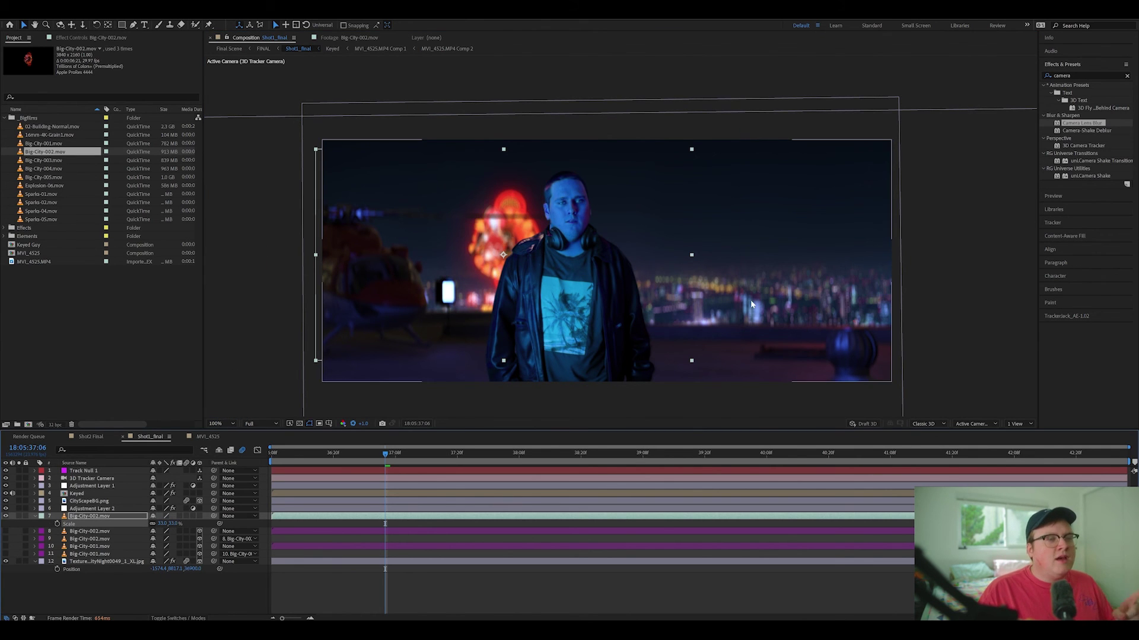
{"action": "left_click_drag", "start_coordinate": [497, 241], "coordinate": [485, 242]}
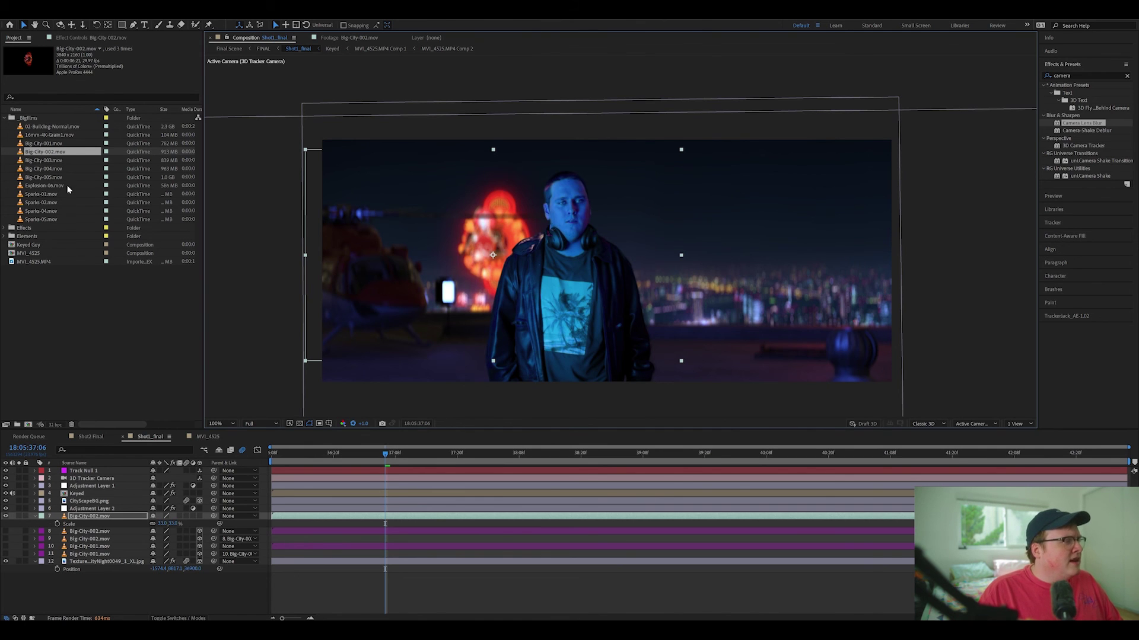
Preview the Big-City-001.mov footage and scrub through its animation
{"action": "double_click", "coordinate": [62, 144]}
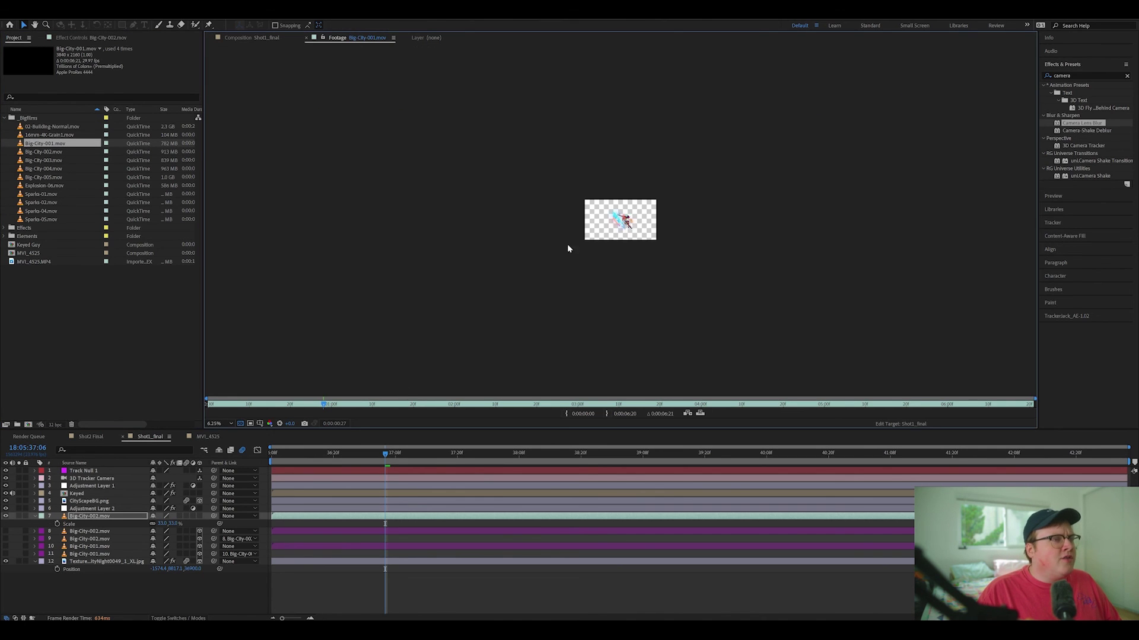
{"action": "scroll", "coordinate": [568, 249], "scroll_direction": "up", "scroll_amount": 3}
{"action": "left_click_drag", "start_coordinate": [501, 263], "coordinate": [484, 274]}
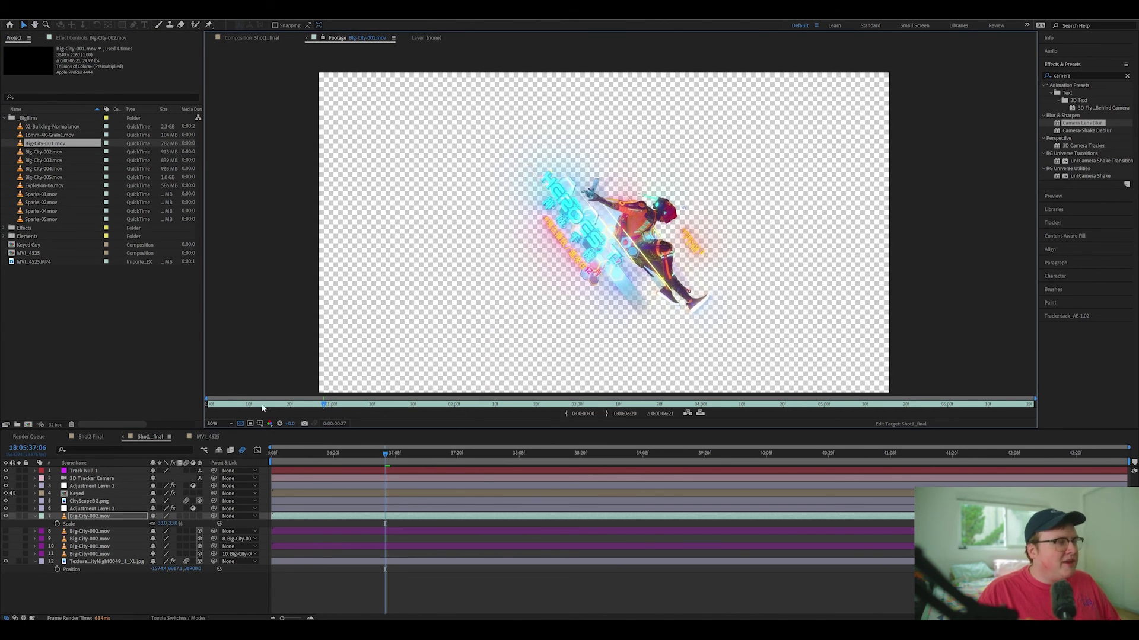
{"action": "left_click_drag", "start_coordinate": [300, 407], "coordinate": [270, 407]}
Add Big-City-001.mov directly above the Big-City-002.mov layer, scale it down and place it in the sky on the opposite side of the man
{"action": "left_click_drag", "start_coordinate": [59, 144], "coordinate": [141, 517]}
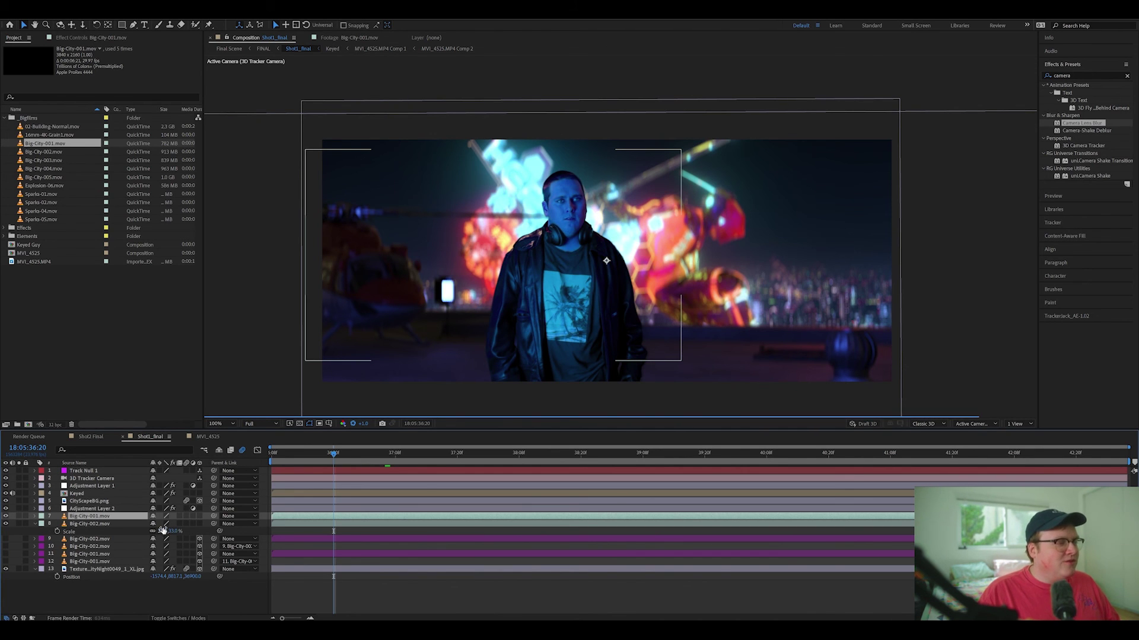
{"action": "key", "text": "s"}
{"action": "left_click_drag", "start_coordinate": [177, 523], "coordinate": [174, 524]}
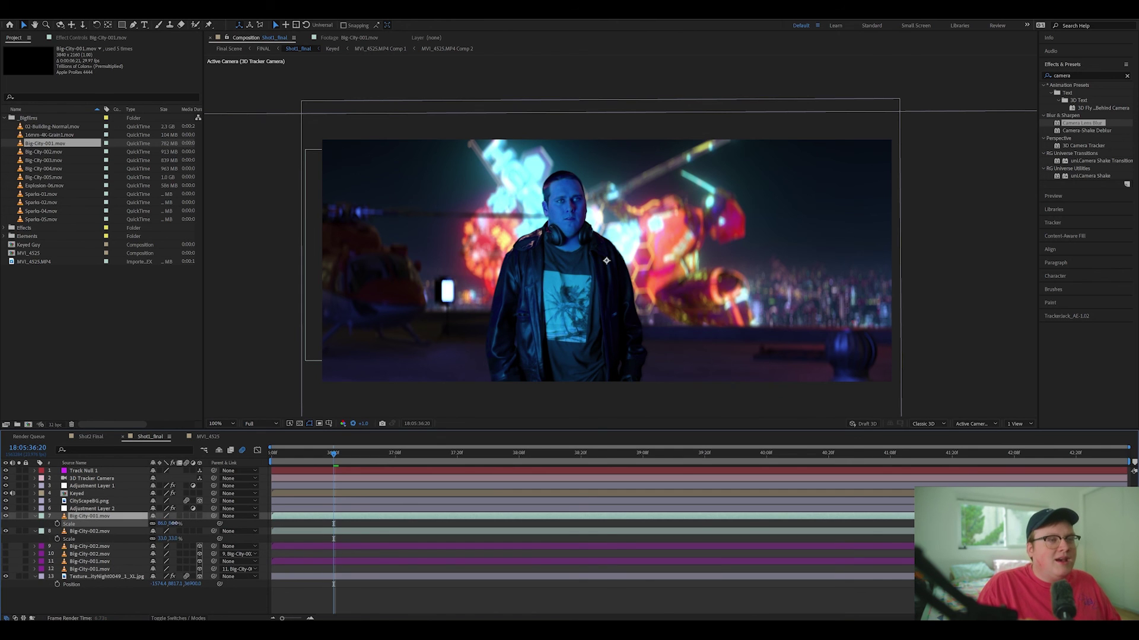
{"action": "left_click_drag", "start_coordinate": [687, 239], "coordinate": [855, 212]}
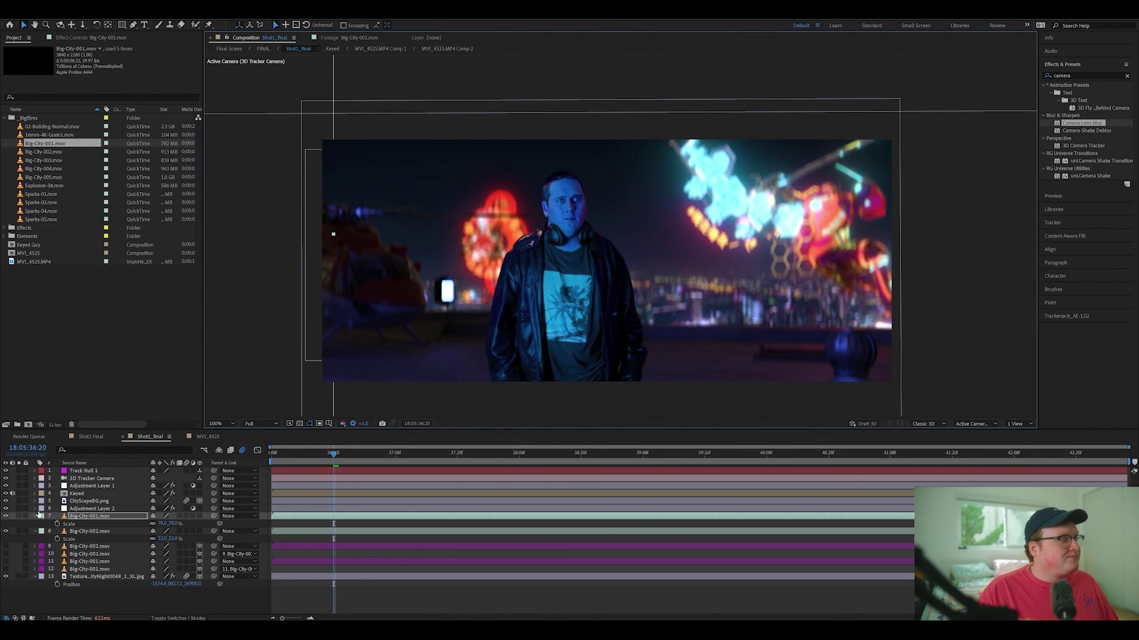
Switch to the Shot2 Final composition, view a frame at 18:05:59:11 and open its nested Pre-comp 2
{"action": "left_click", "coordinate": [114, 436]}
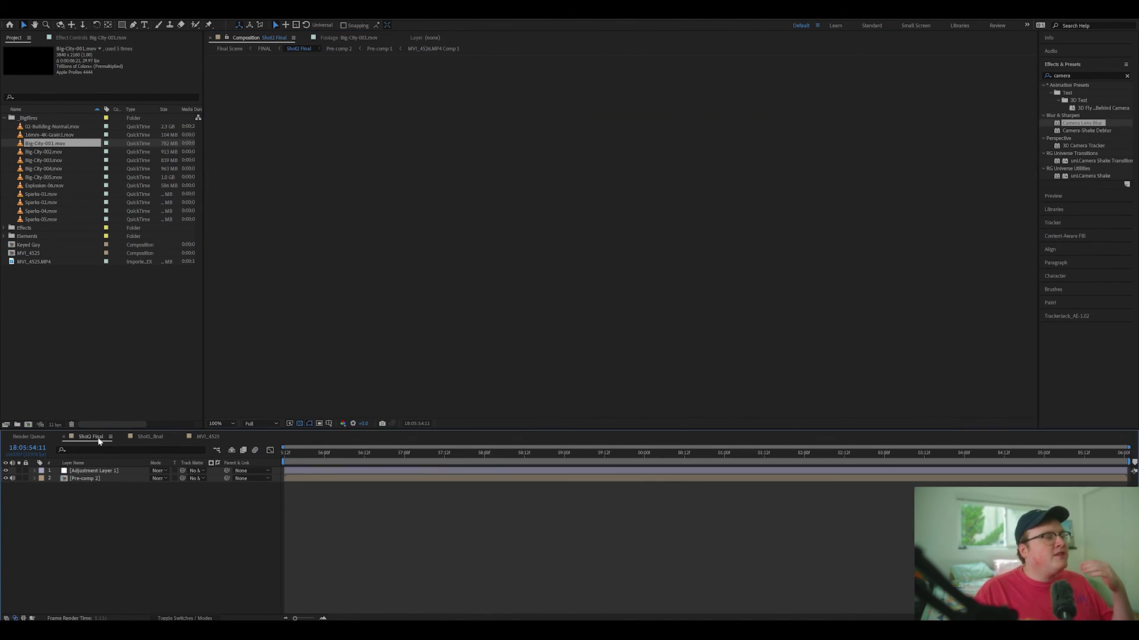
{"action": "left_click_drag", "start_coordinate": [411, 461], "coordinate": [601, 455]}
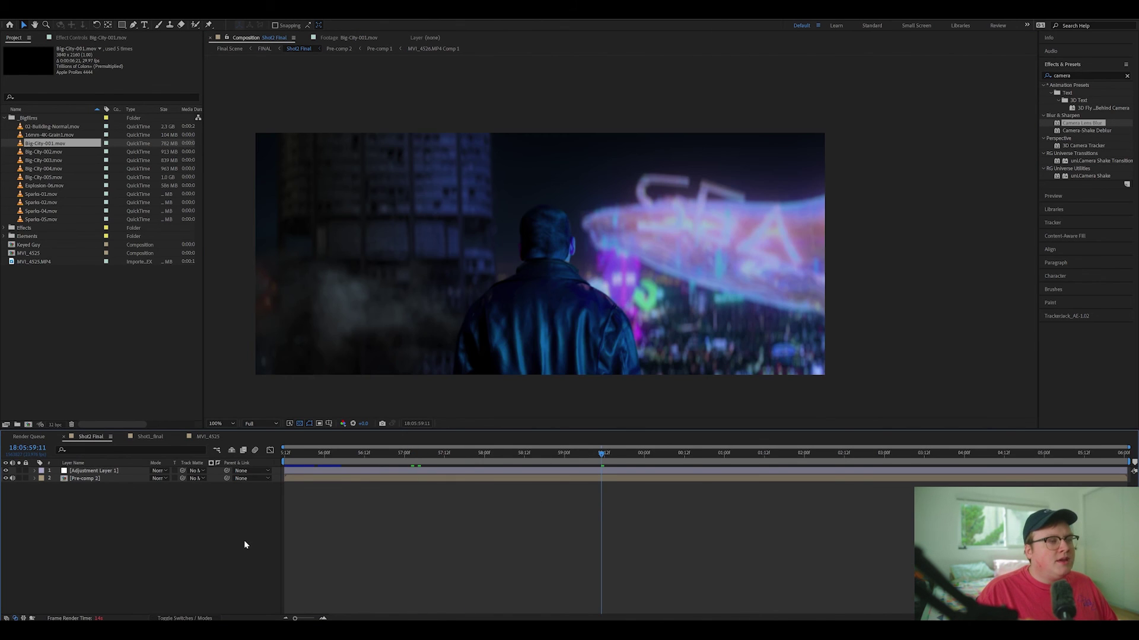
{"action": "left_click_drag", "start_coordinate": [640, 308], "coordinate": [695, 324]}
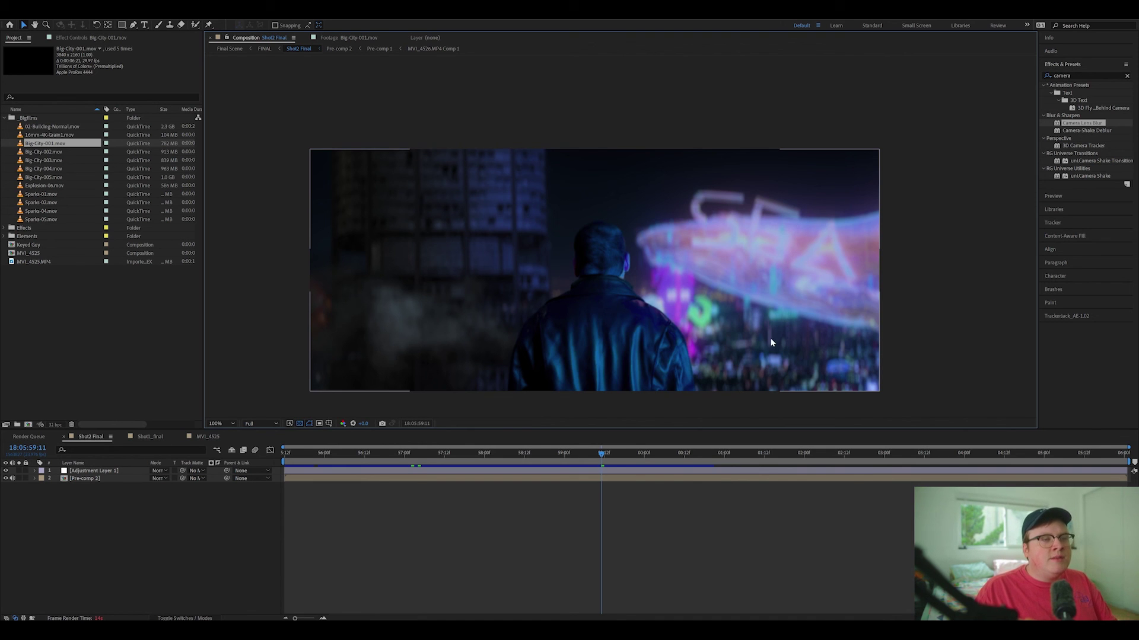
{"action": "double_click", "coordinate": [606, 479]}
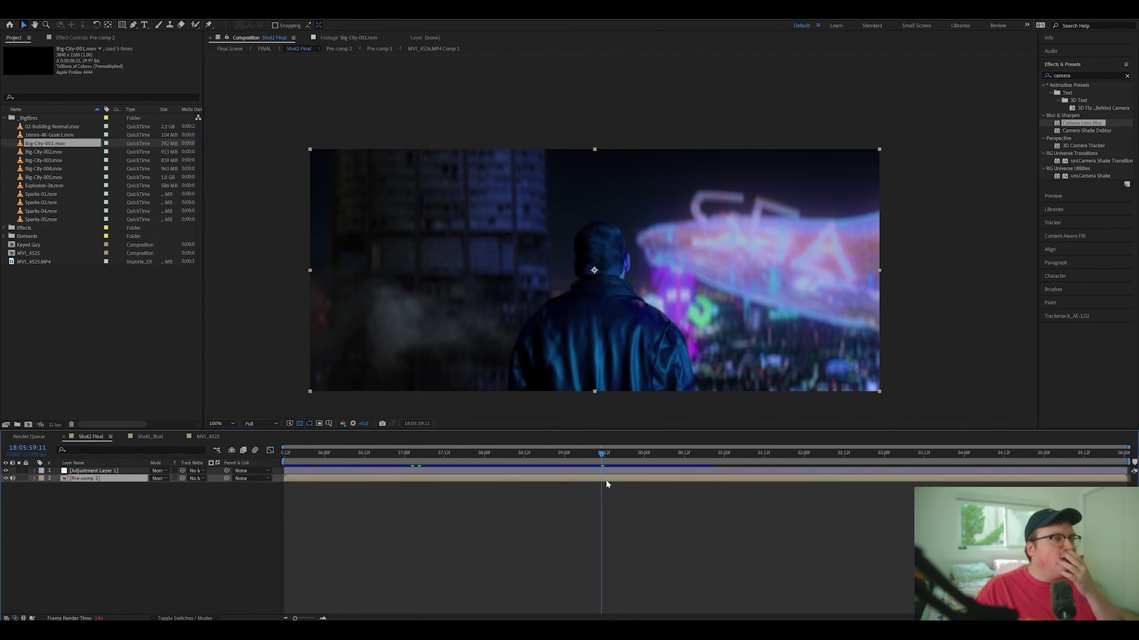
{"action": "key", "text": "Home"}
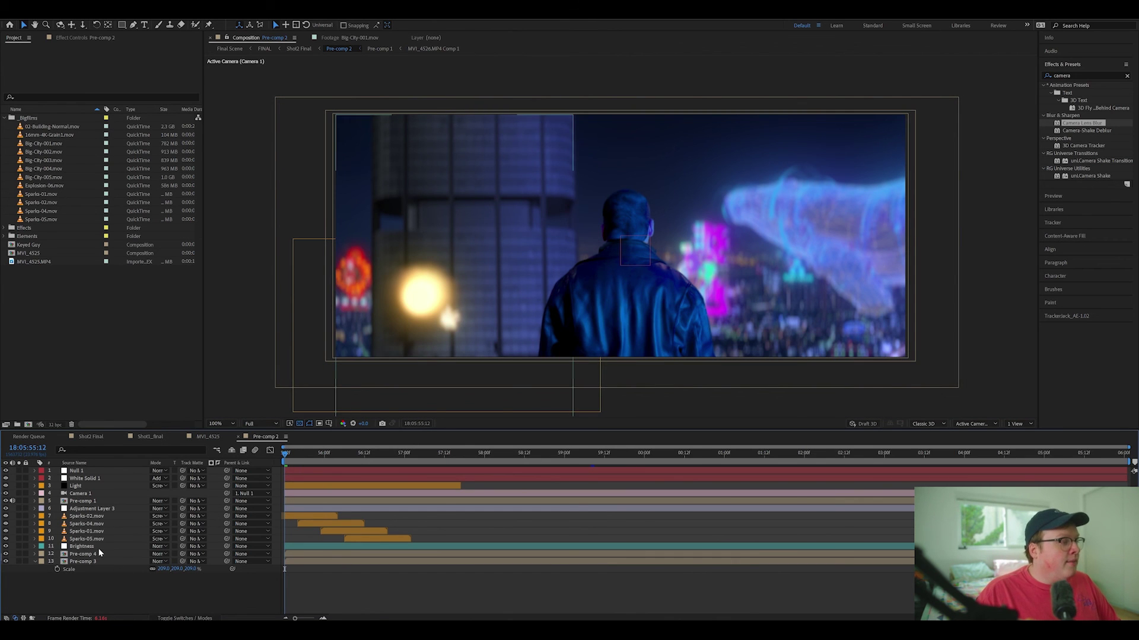
Open Pre-comp 4, view a frame with smoke in front of the tower and select the 02-Building-Normal.mov layer
{"action": "double_click", "coordinate": [97, 554]}
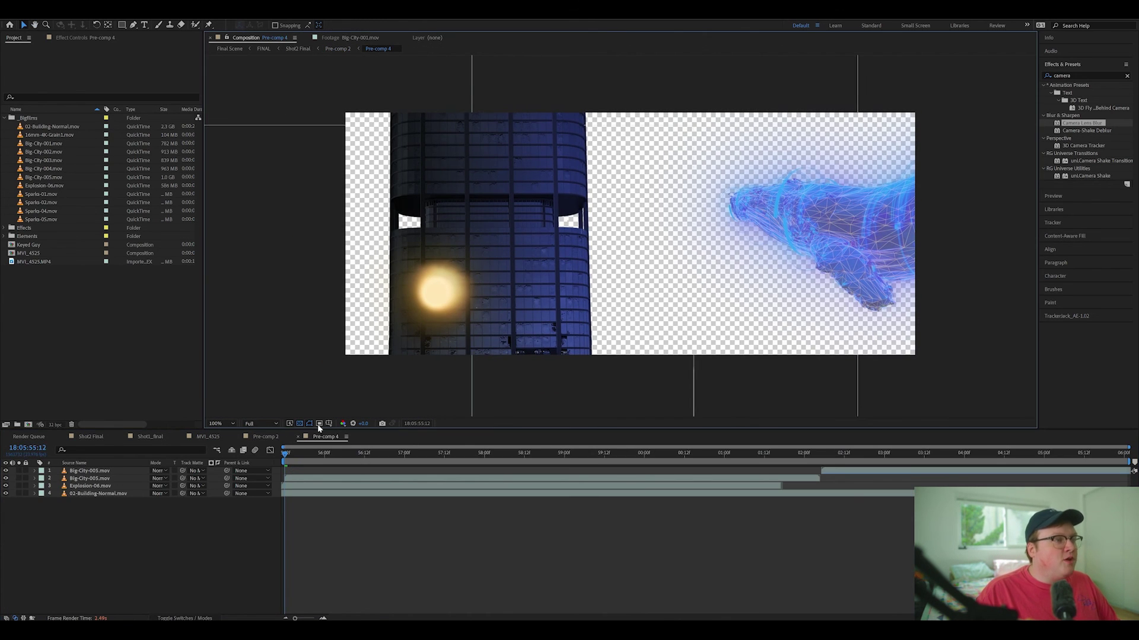
{"action": "left_click", "coordinate": [414, 455]}
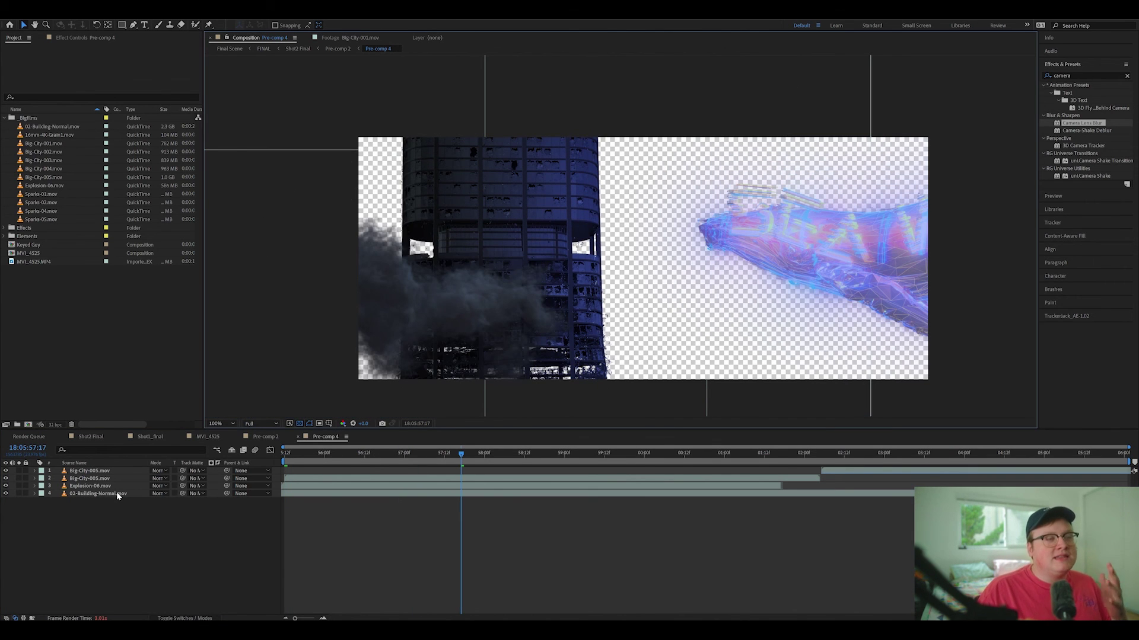
{"action": "left_click", "coordinate": [116, 492]}
{"action": "left_click_drag", "start_coordinate": [426, 195], "coordinate": [433, 207]}
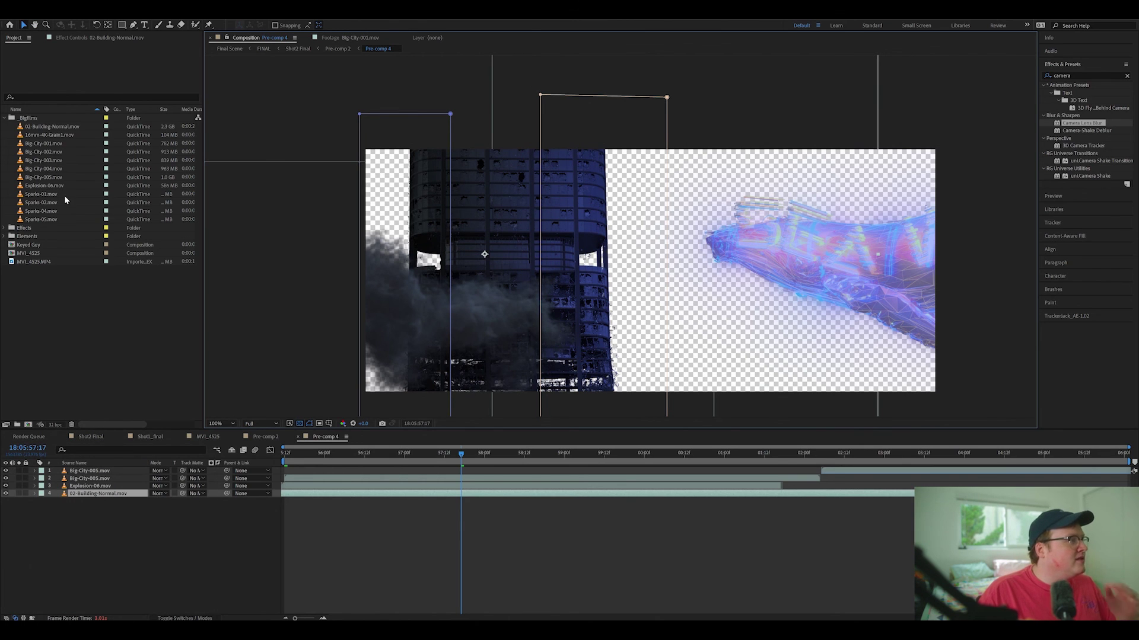
Preview the original 02-Building-Normal.mov footage and return to the Pre-comp 4 composition
{"action": "double_click", "coordinate": [56, 127]}
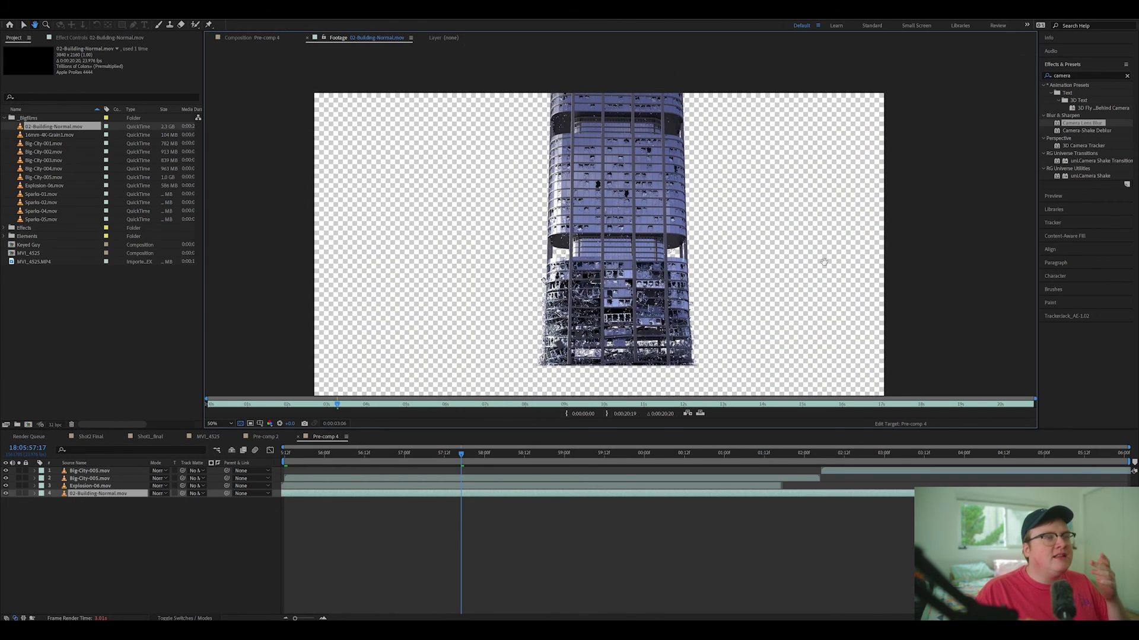
{"action": "left_click_drag", "start_coordinate": [824, 261], "coordinate": [820, 265]}
{"action": "mouse_move", "coordinate": [339, 404]}
{"action": "left_mouse_down"}
{"action": "mouse_move", "coordinate": [462, 405]}
{"action": "mouse_move", "coordinate": [343, 406]}
{"action": "left_mouse_up"}
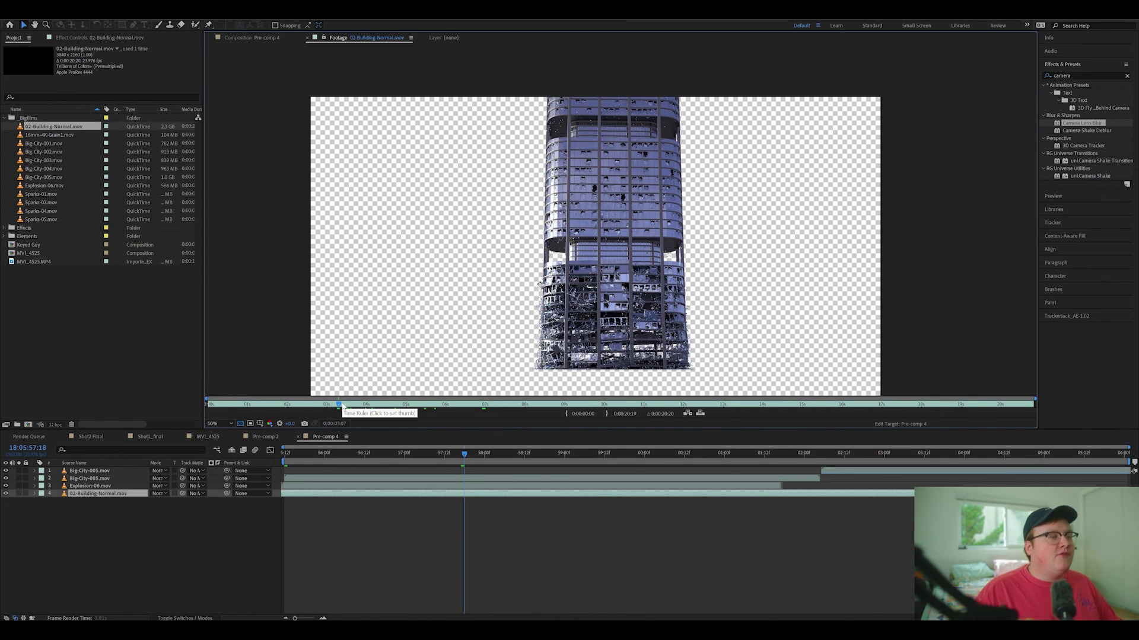
{"action": "left_click", "coordinate": [263, 36]}
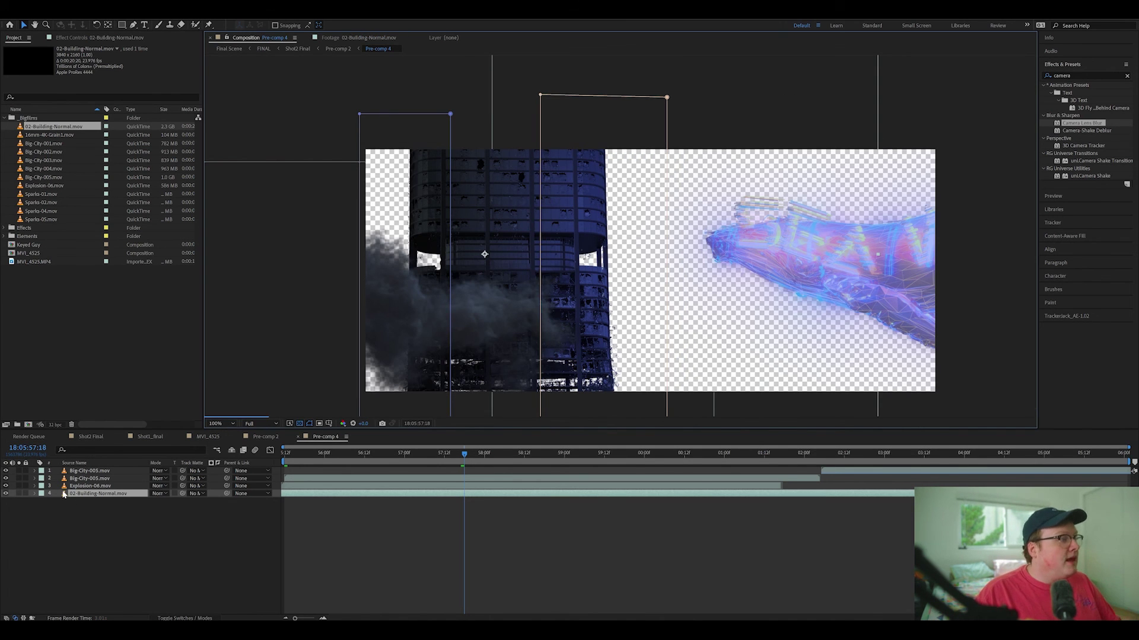
Turn off the building layer's effects, then re-enable Corner Pin, Exposure and Tint one at a time to compare their looks
{"action": "left_click", "coordinate": [100, 38]}
{"action": "left_click_drag", "start_coordinate": [12, 207], "coordinate": [14, 60]}
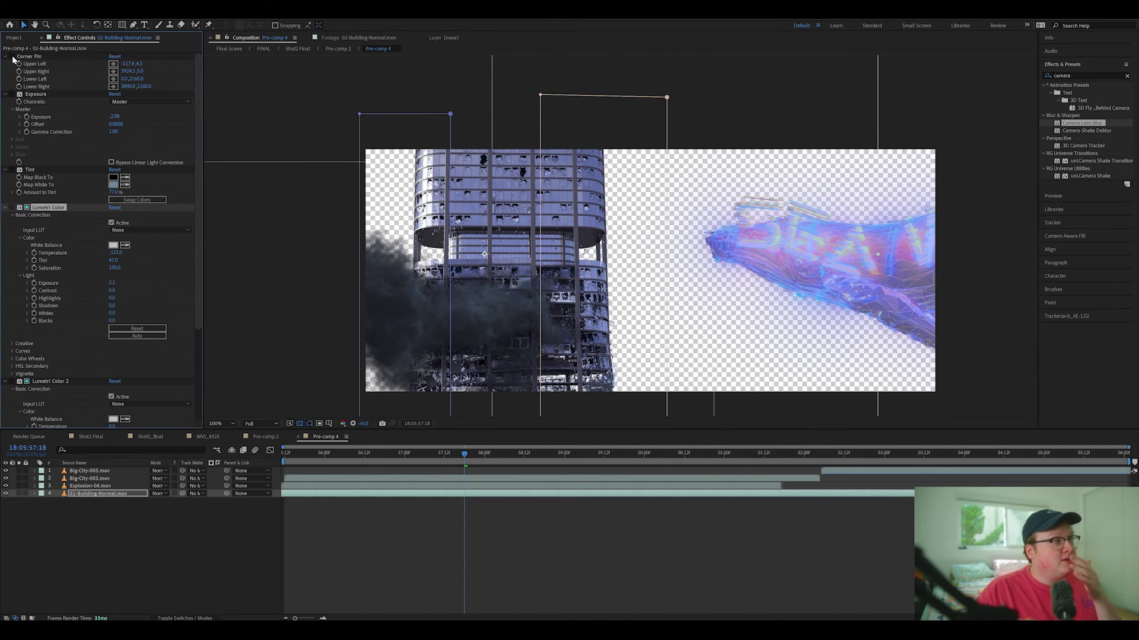
{"action": "left_click", "coordinate": [12, 58]}
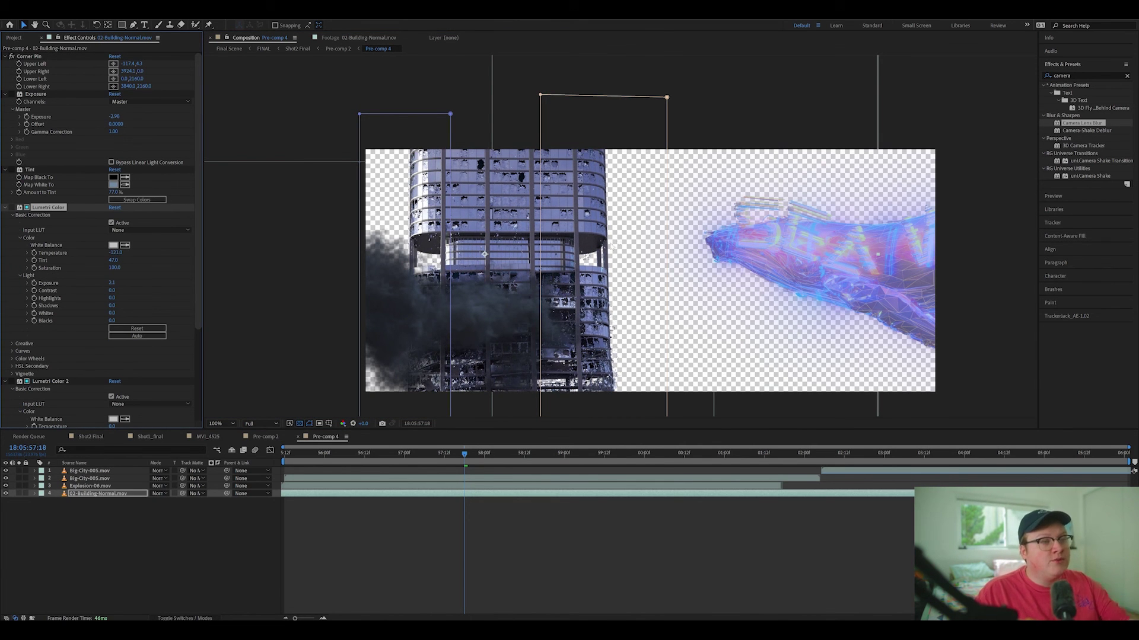
{"action": "left_click", "coordinate": [10, 93]}
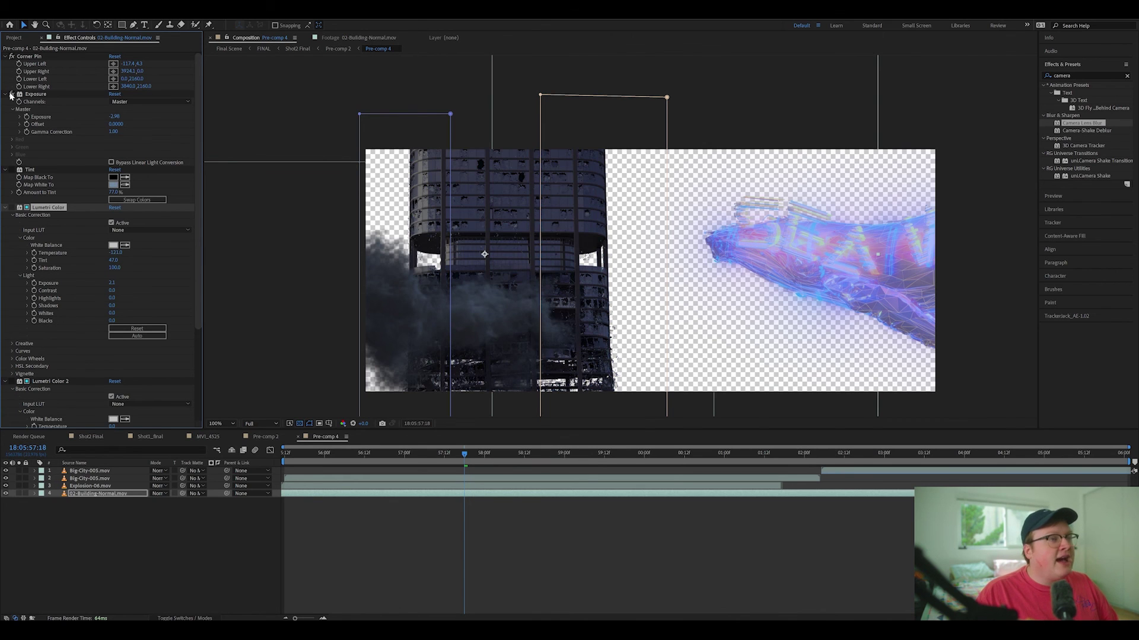
{"action": "left_click", "coordinate": [33, 94]}
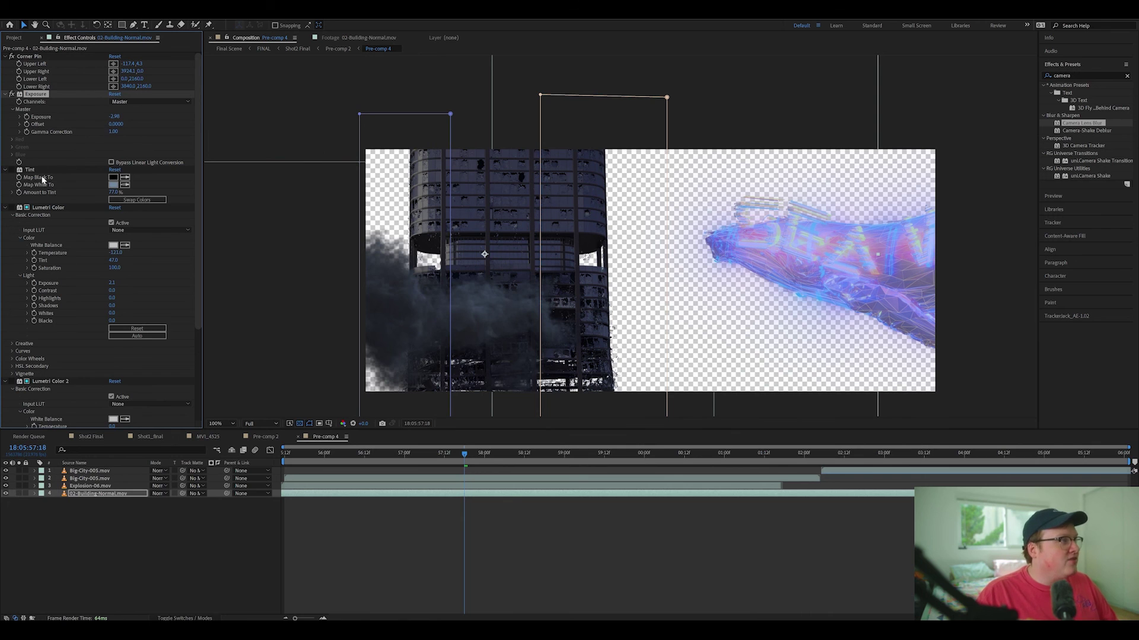
{"action": "left_click", "coordinate": [12, 170]}
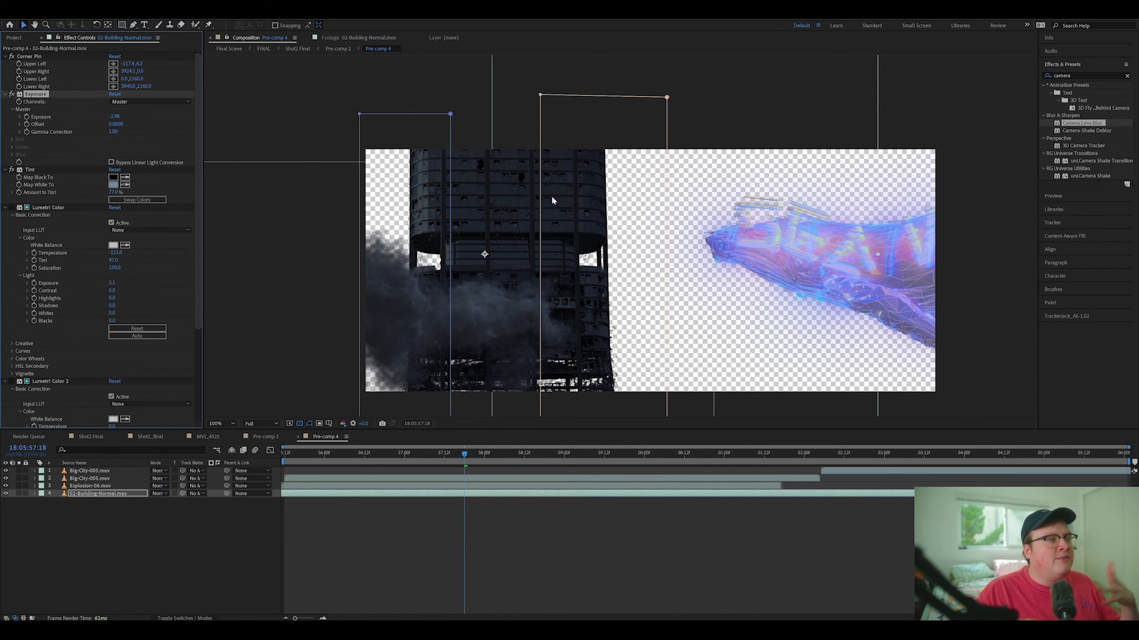
Inspect the Tint effect's Map White To color without changing it, then re-enable Lumetri Color and check the building
{"action": "left_click", "coordinate": [113, 185]}
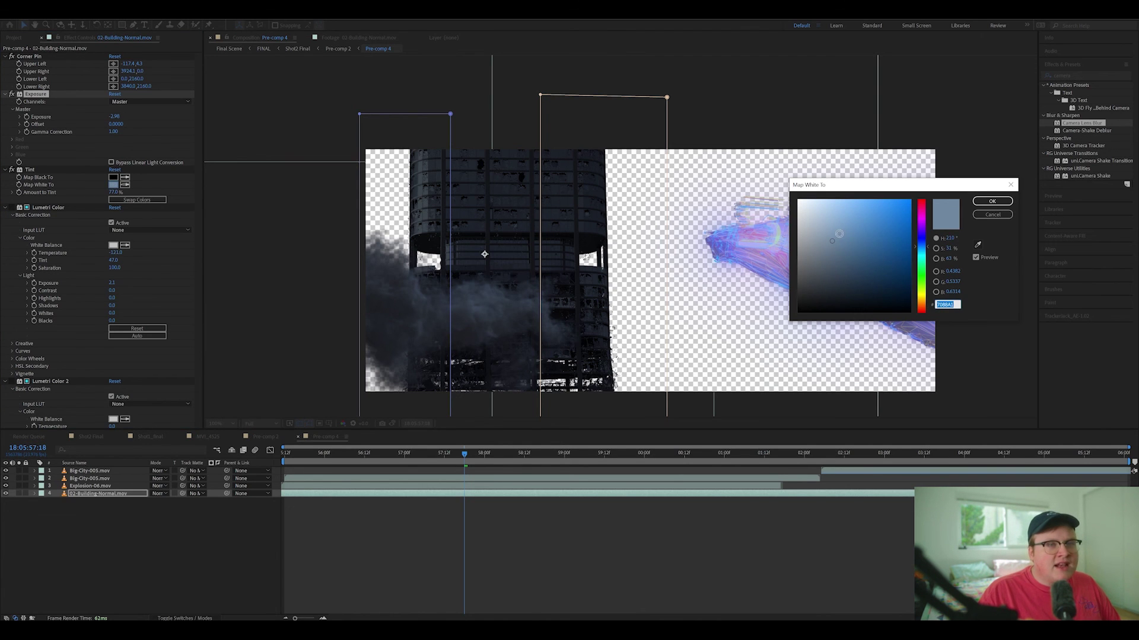
{"action": "left_click", "coordinate": [1011, 185]}
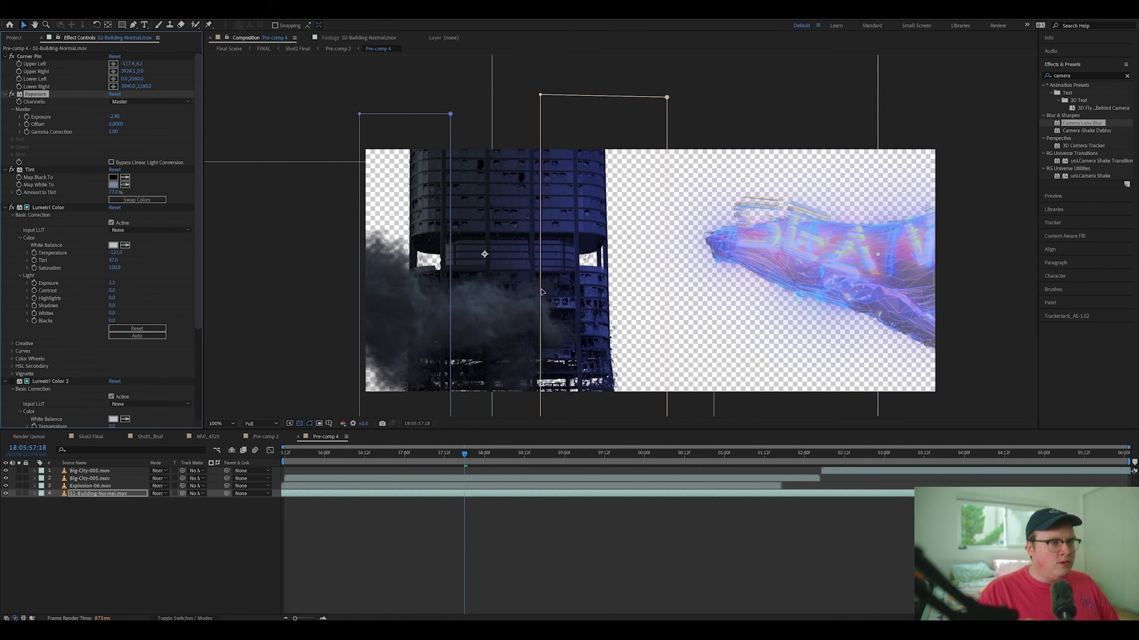
{"action": "left_click_drag", "start_coordinate": [546, 291], "coordinate": [546, 273]}
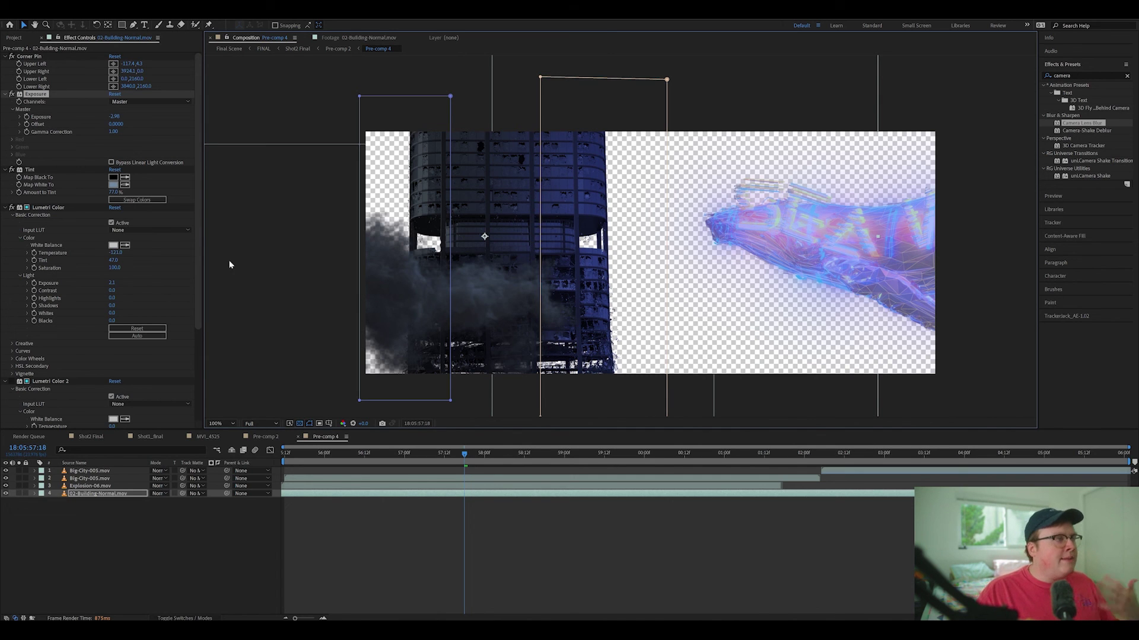
Reveal the building layer's masks and effects, and examine the mask reference in Lumetri Color's Compositing Options
{"action": "key", "text": "m"}
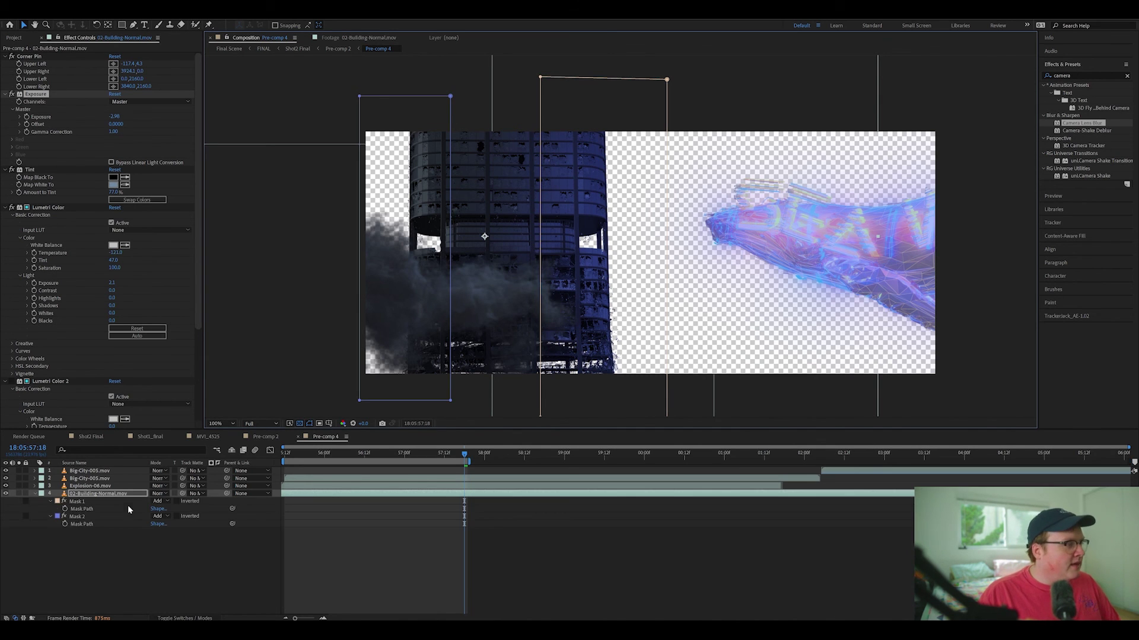
{"action": "left_click", "coordinate": [87, 509]}
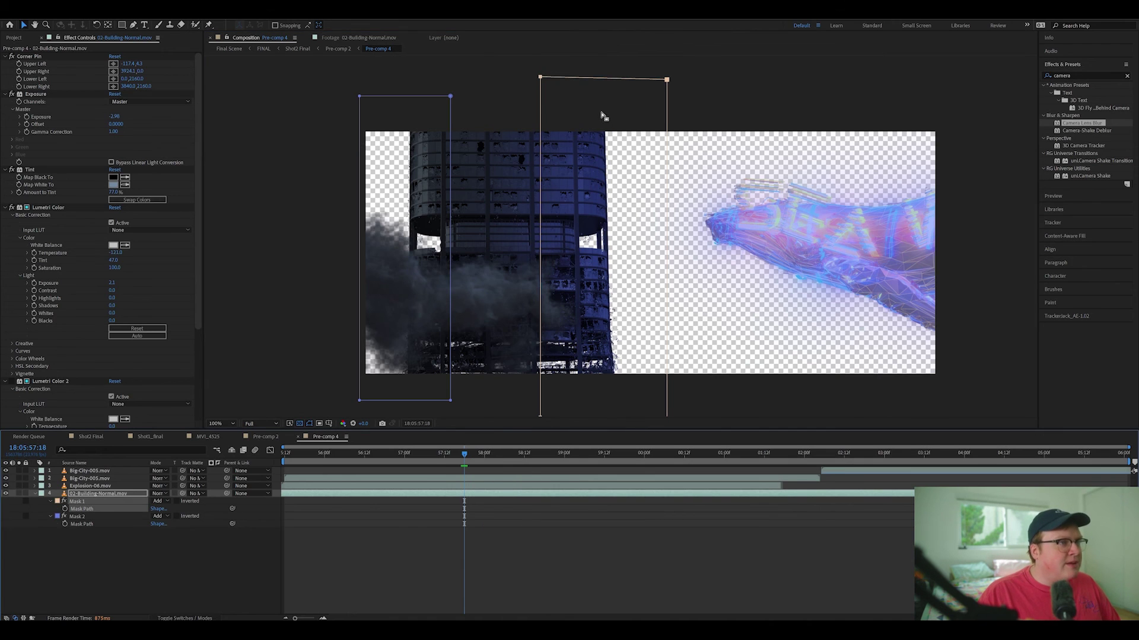
{"action": "key", "text": "e"}
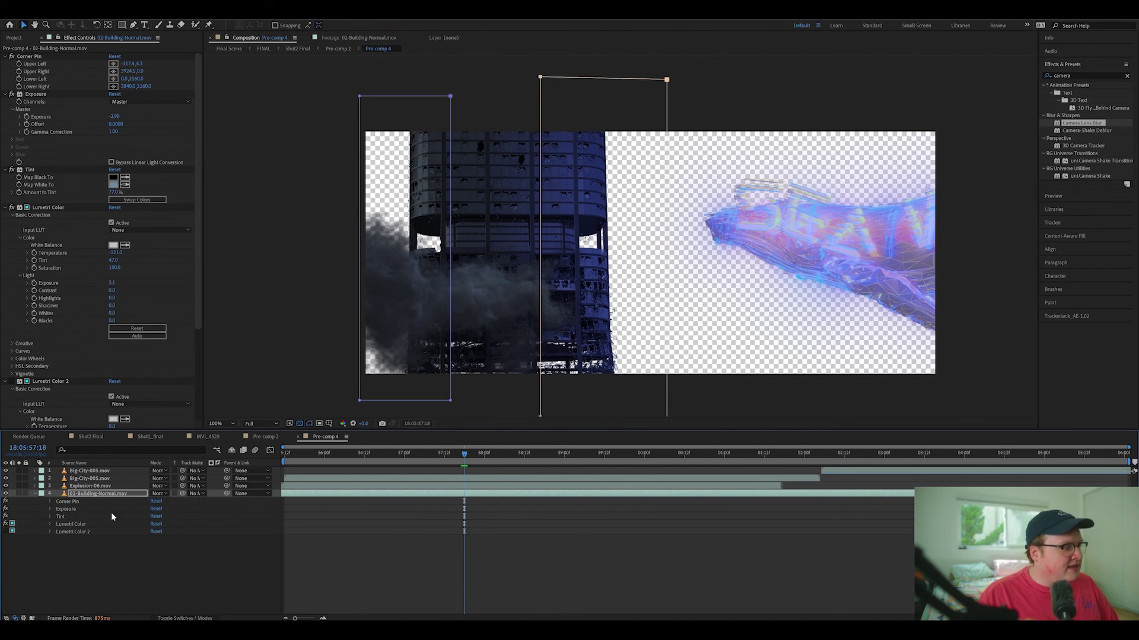
{"action": "left_click", "coordinate": [51, 524]}
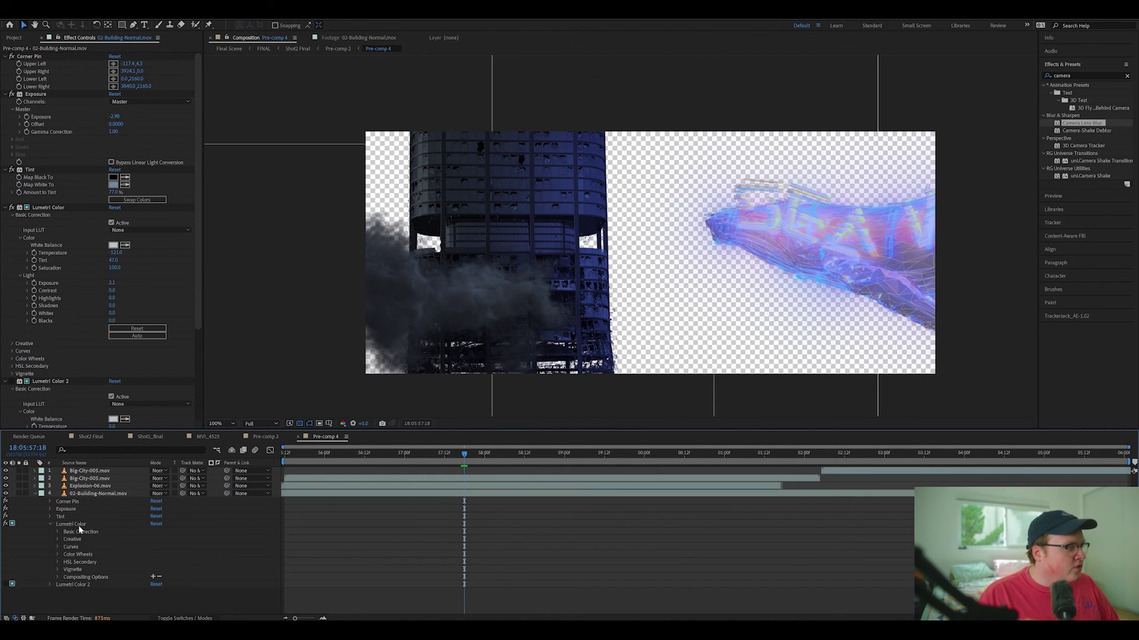
{"action": "left_click", "coordinate": [57, 577]}
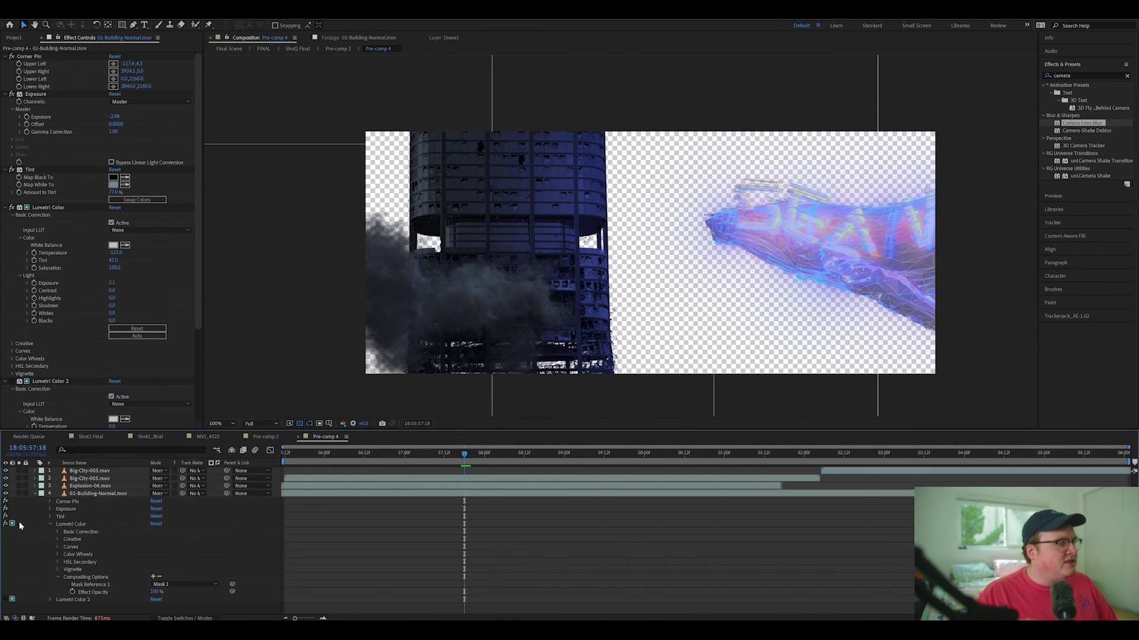
Compare the building with Lumetri Color off and on, and check Lumetri Color 2 the same way, leaving both enabled
{"action": "left_click", "coordinate": [11, 207]}
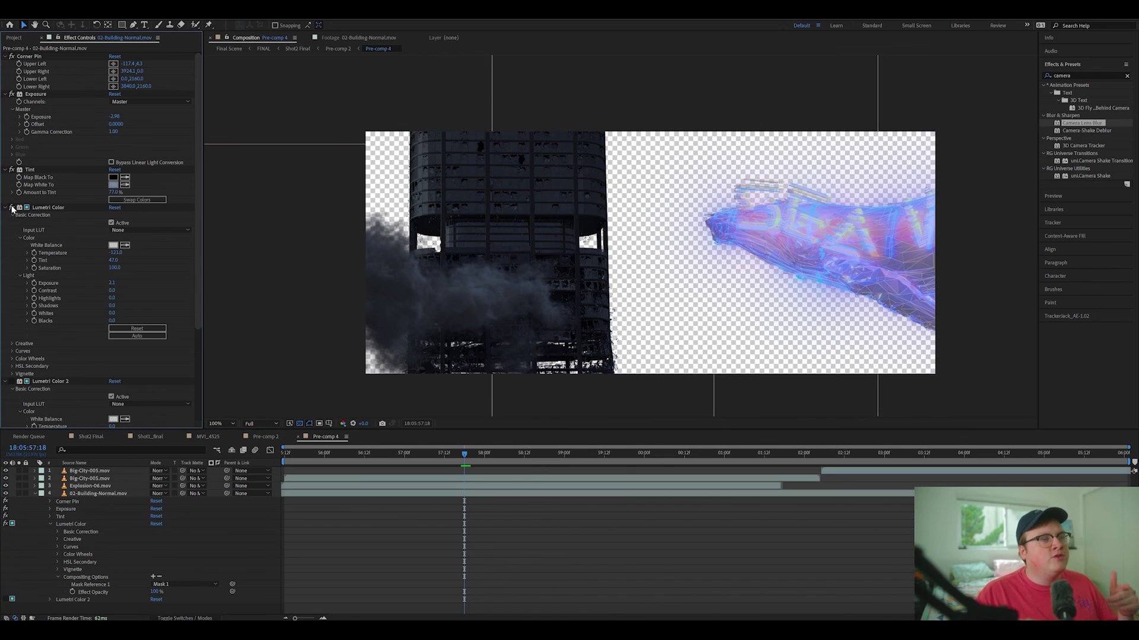
{"action": "left_click", "coordinate": [12, 208]}
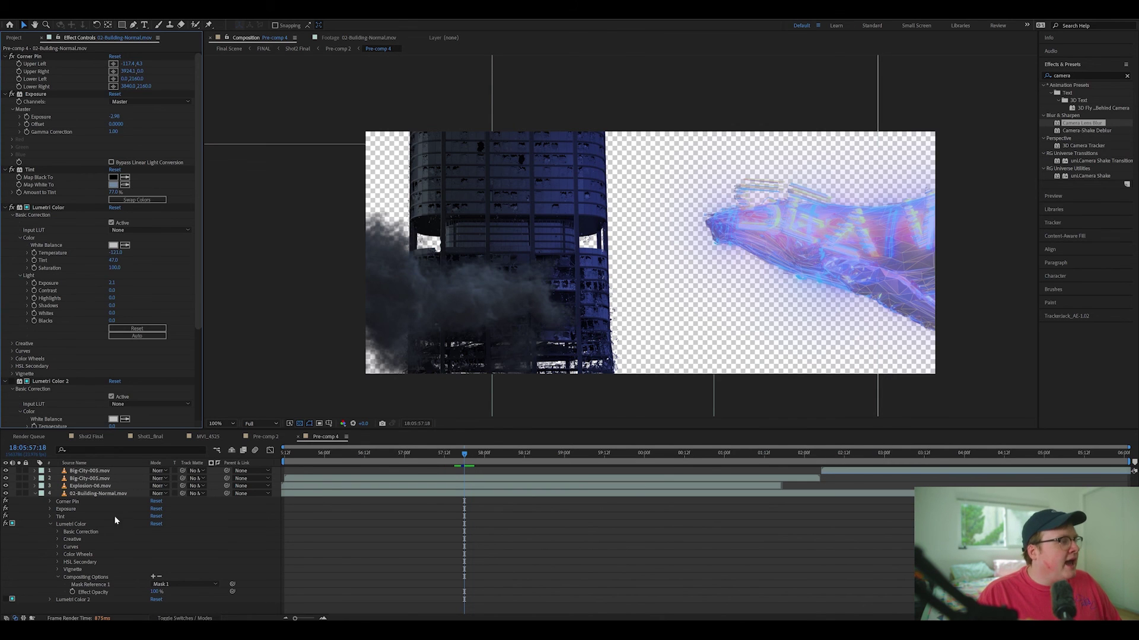
{"action": "scroll", "coordinate": [24, 365], "scroll_direction": "down", "scroll_amount": 2}
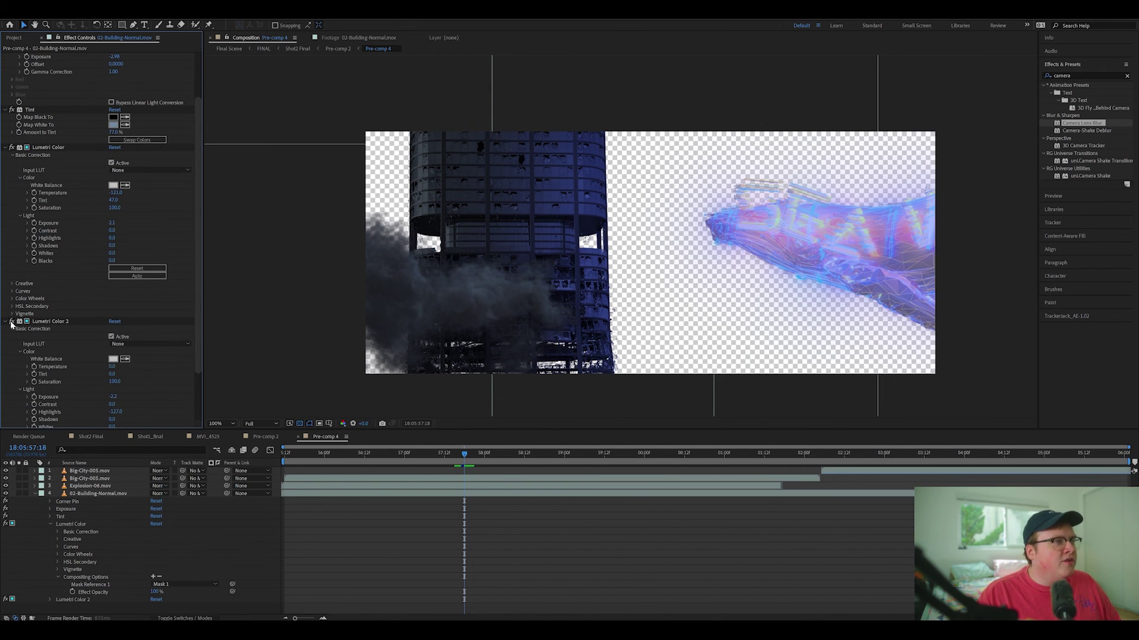
{"action": "left_click_drag", "start_coordinate": [456, 220], "coordinate": [471, 201]}
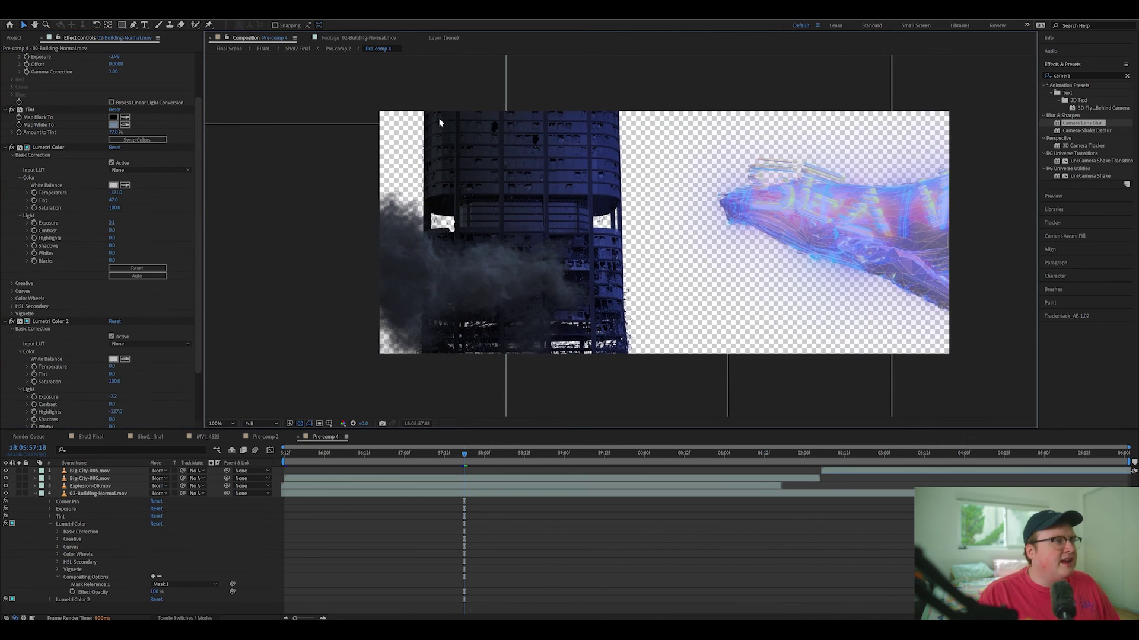
{"action": "left_click", "coordinate": [10, 321]}
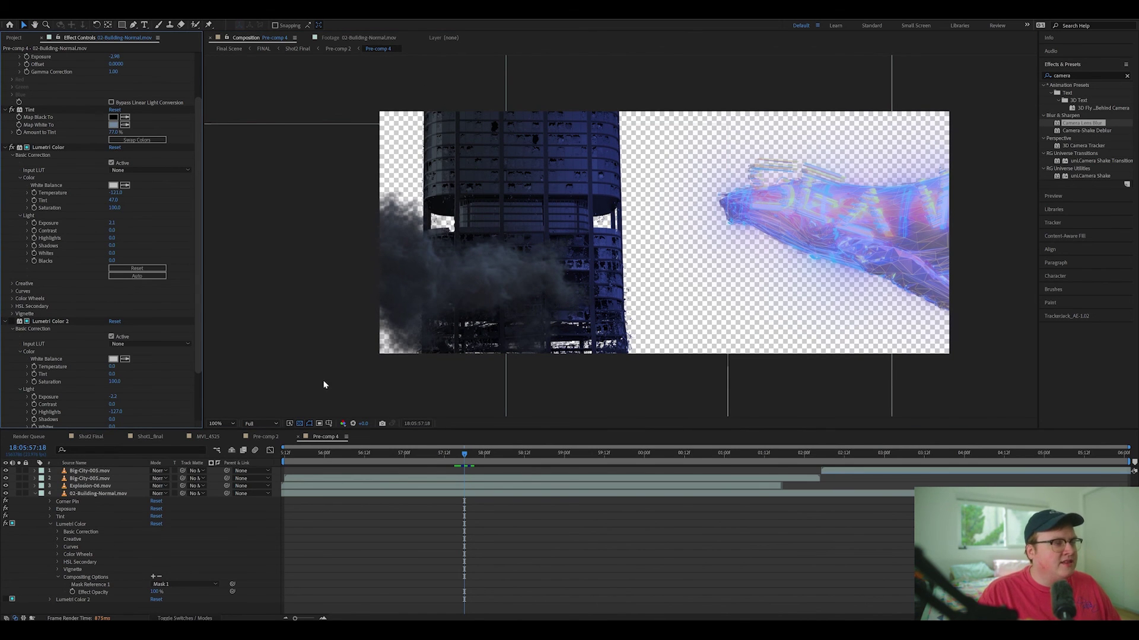
{"action": "left_click", "coordinate": [11, 321]}
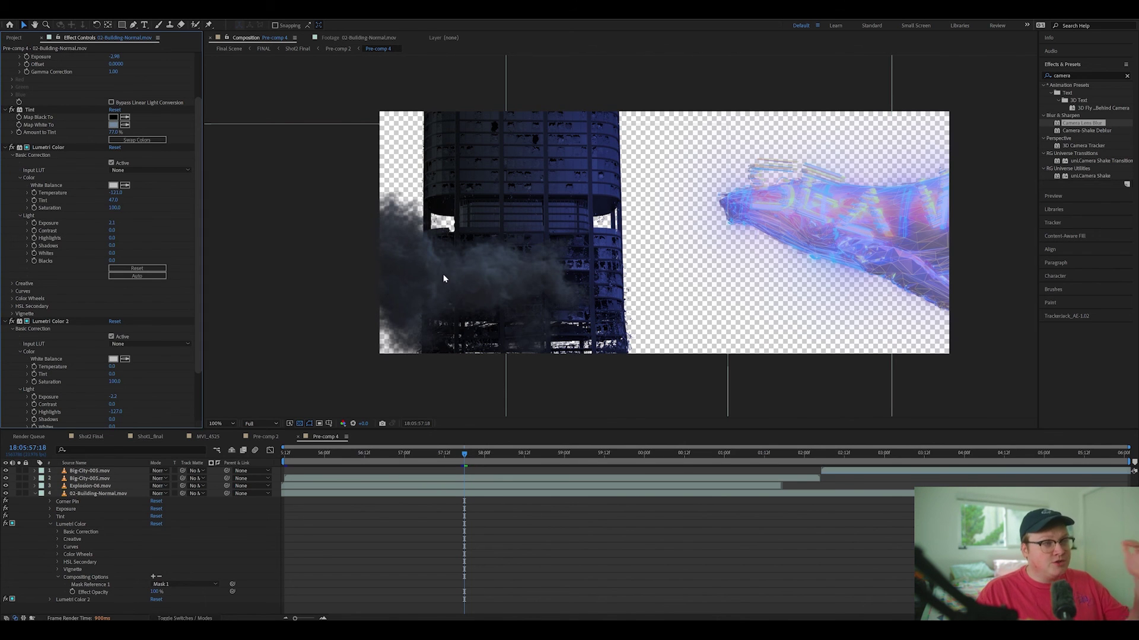
View the first frame of Pre-comp 2, then reopen Pre-comp 4 there and select its topmost Big-City layer
{"action": "left_click", "coordinate": [275, 437]}
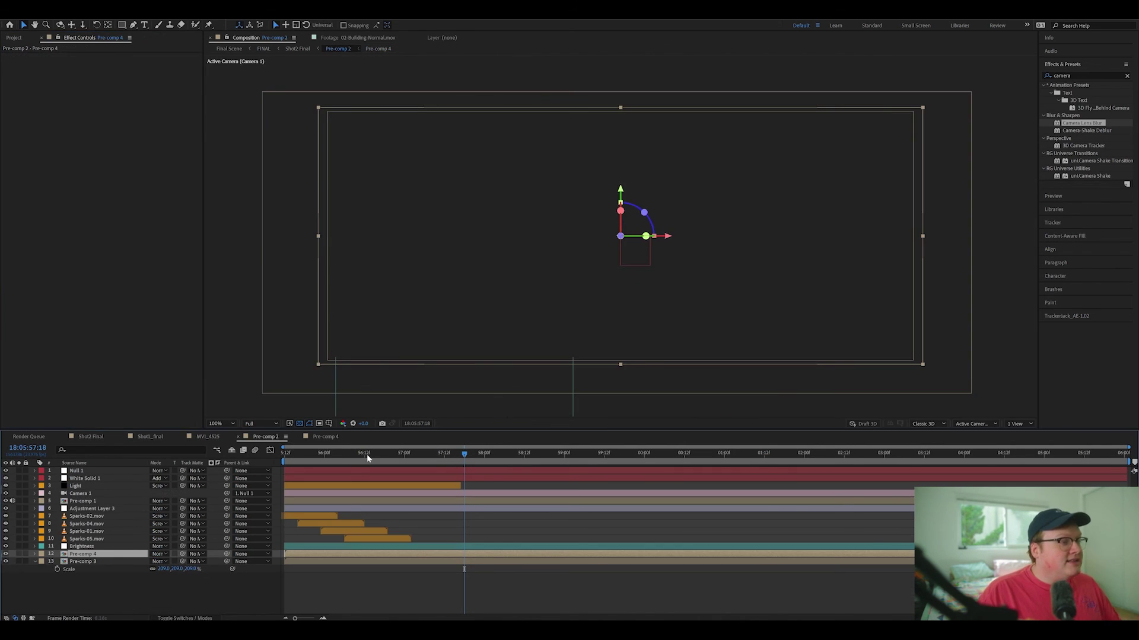
{"action": "left_click_drag", "start_coordinate": [366, 454], "coordinate": [267, 454]}
{"action": "left_click", "coordinate": [89, 515]}
{"action": "double_click", "coordinate": [83, 554]}
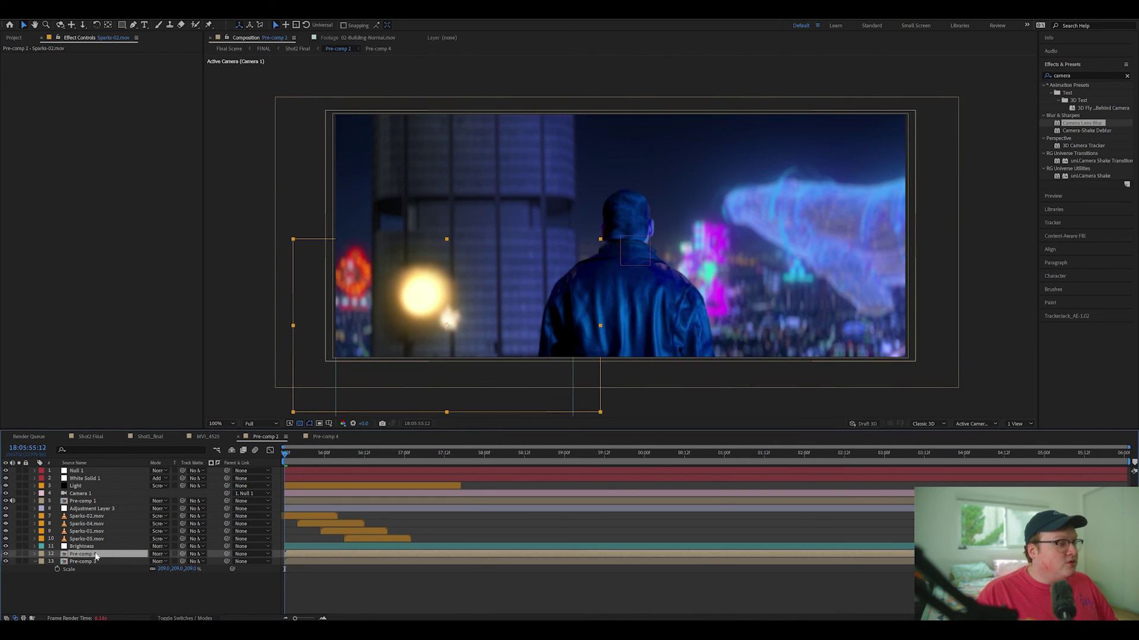
{"action": "left_click", "coordinate": [112, 471]}
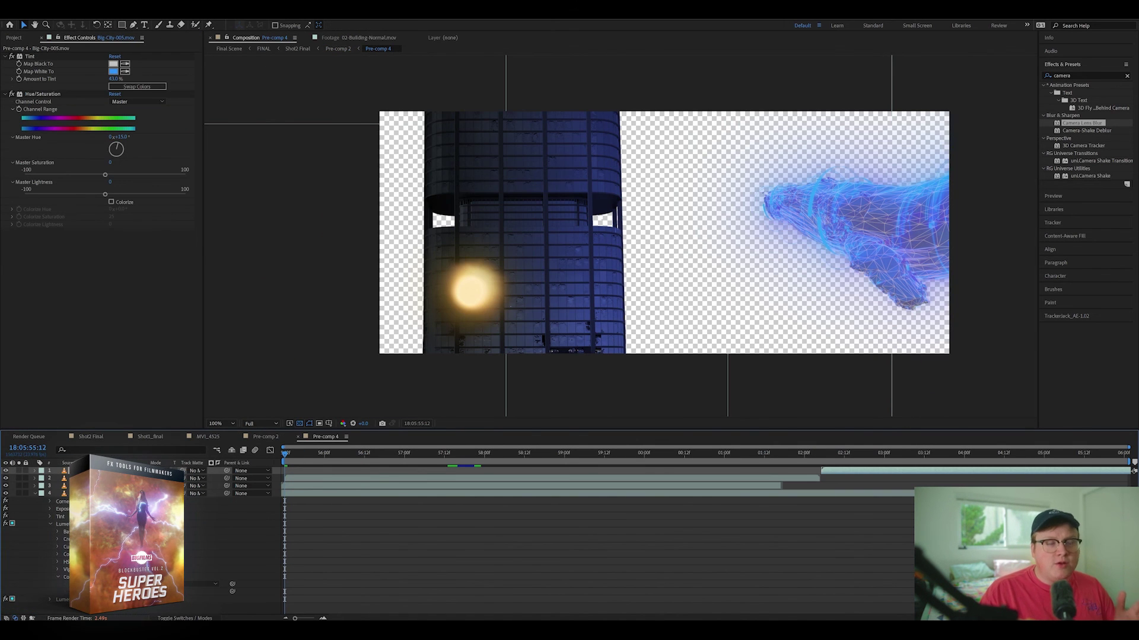
Go to 18:05:56:01 in Pre-comp 4, return to Pre-comp 2 and view the explosion at 18:05:56:06
{"action": "left_click", "coordinate": [327, 453]}
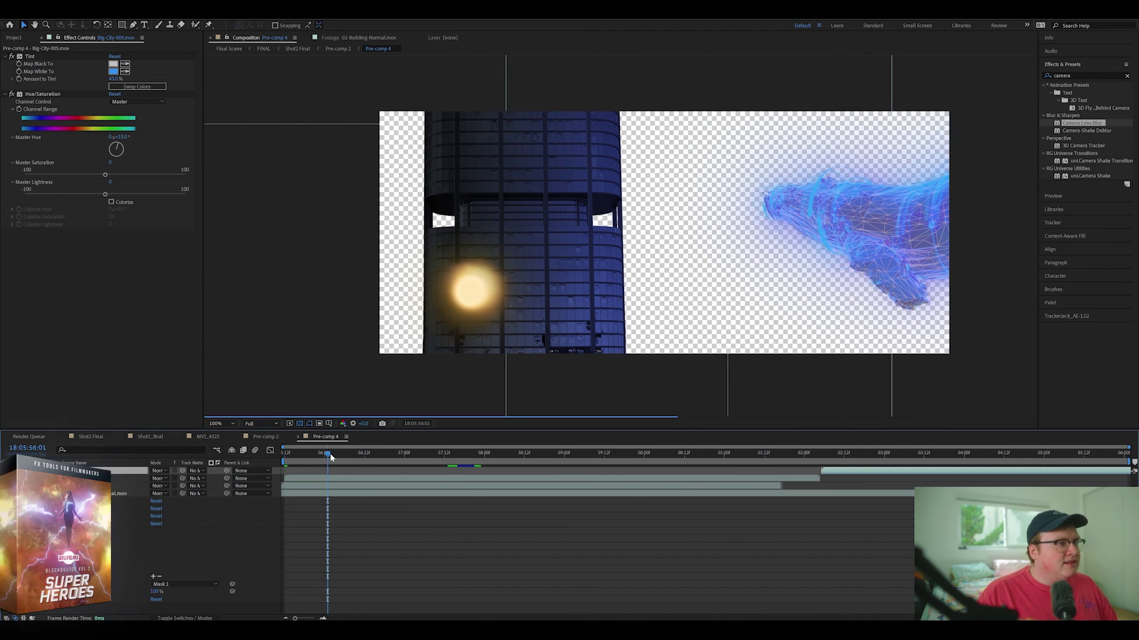
{"action": "left_click", "coordinate": [269, 436]}
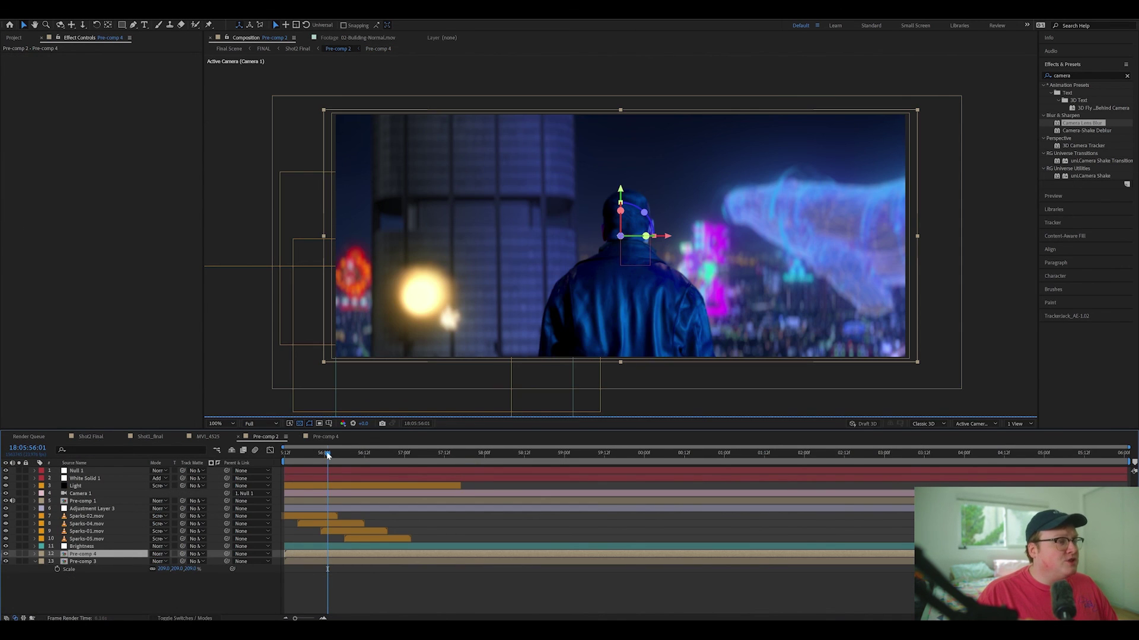
{"action": "left_click", "coordinate": [344, 454]}
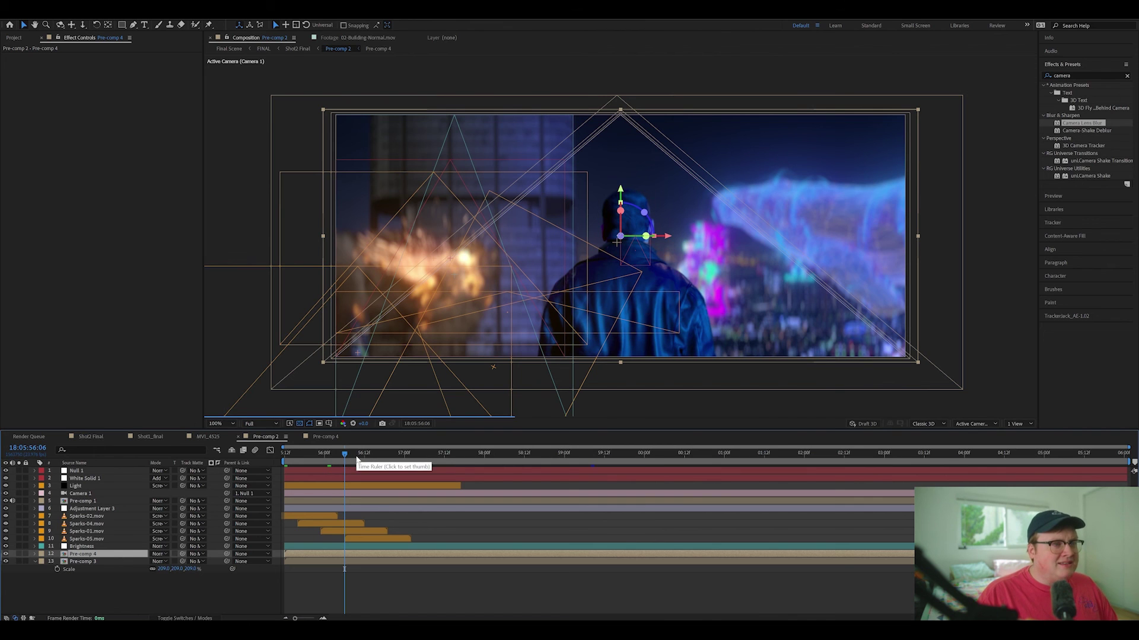